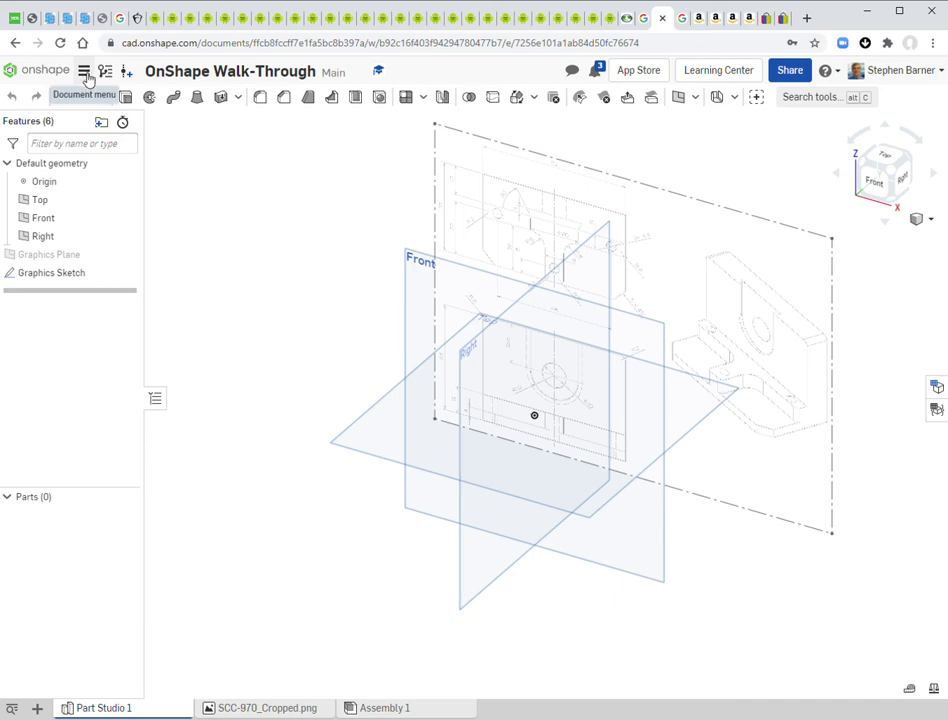
Copy the workspace to a new document named with the owner's first name followed by "OnShape Walk-Through v2".
left_click(85, 72)
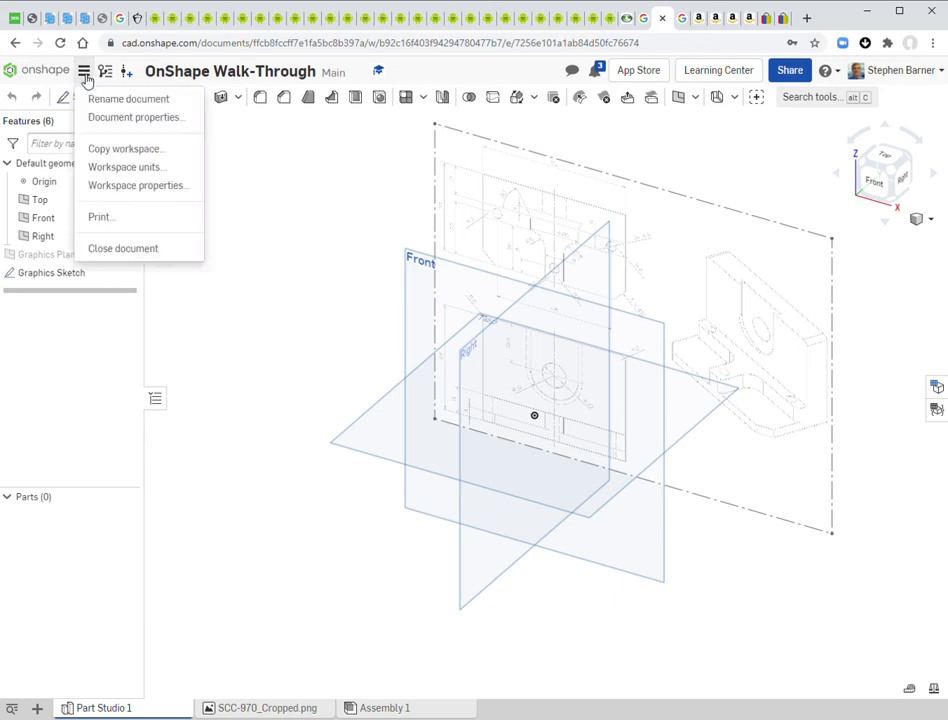
left_click(103, 153)
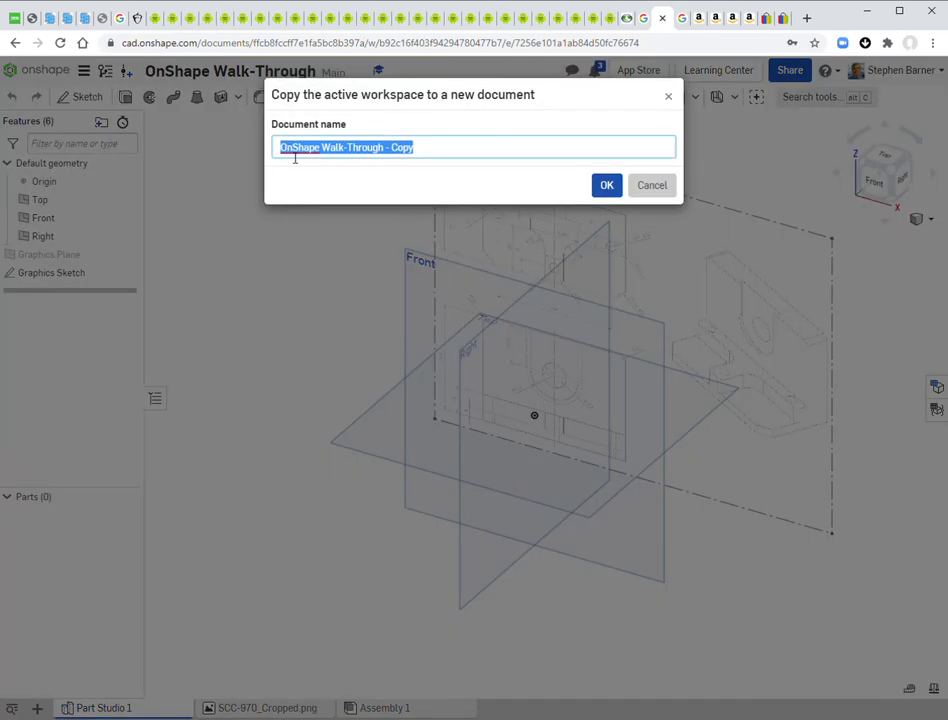
key("Home")
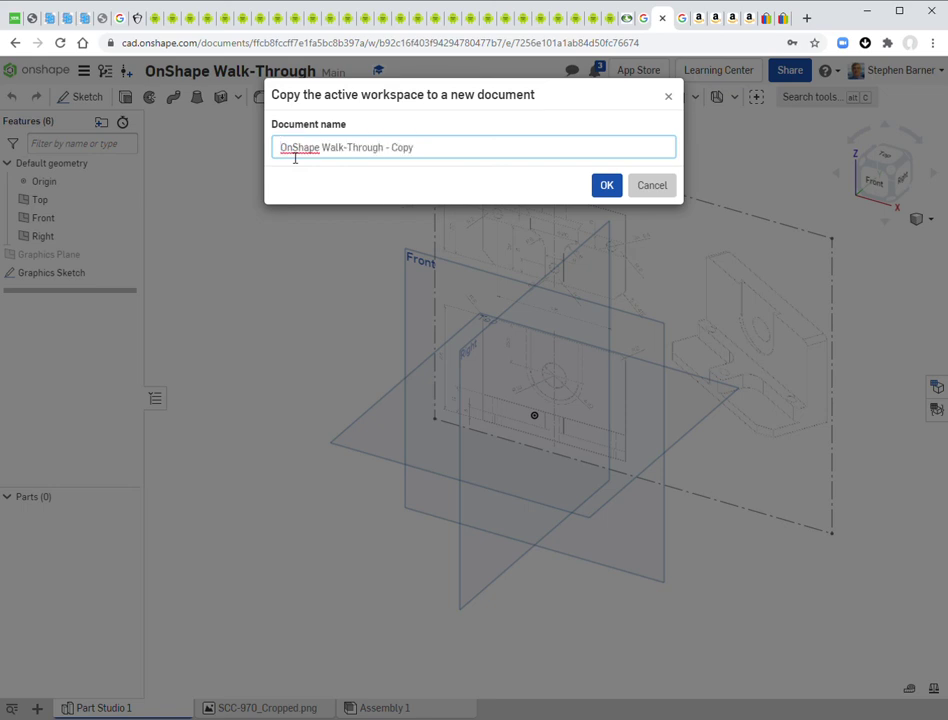
type("Steve")
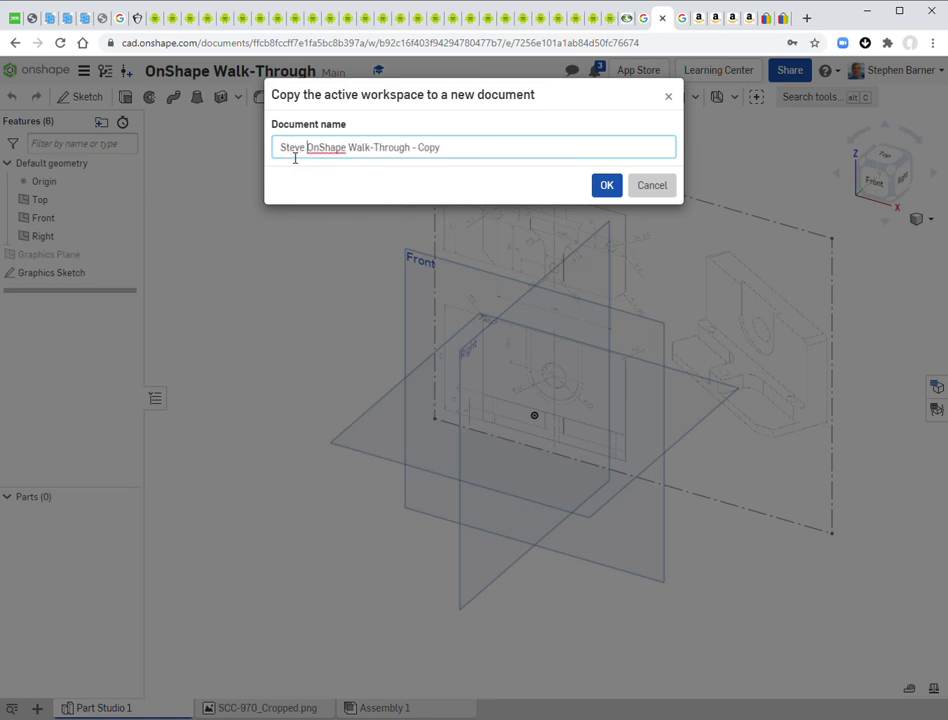
left_click_drag(469, 153, 411, 151)
key("BackSpace")
type("v2")
left_click(606, 187)
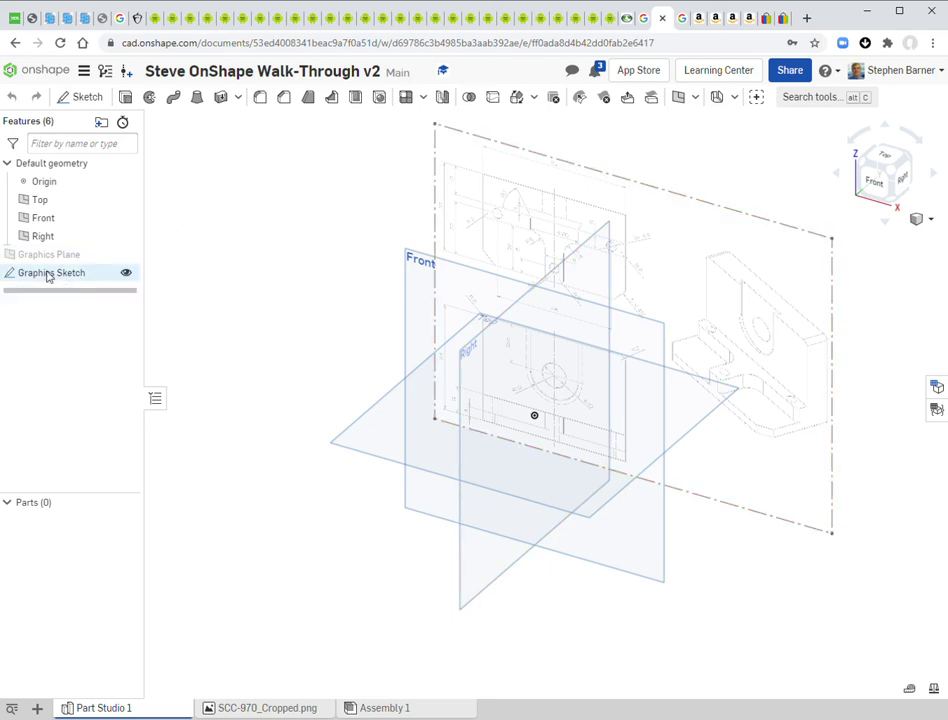
Toggle the visibility of the Graphics Sketch off and back on.
left_click(126, 273)
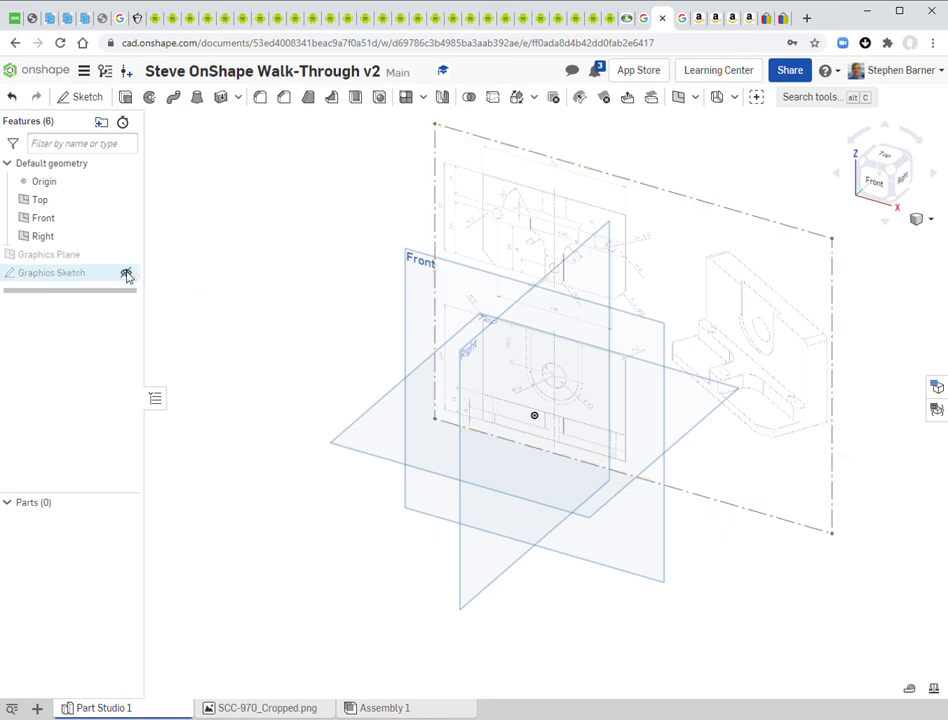
left_click(126, 273)
left_click(126, 273)
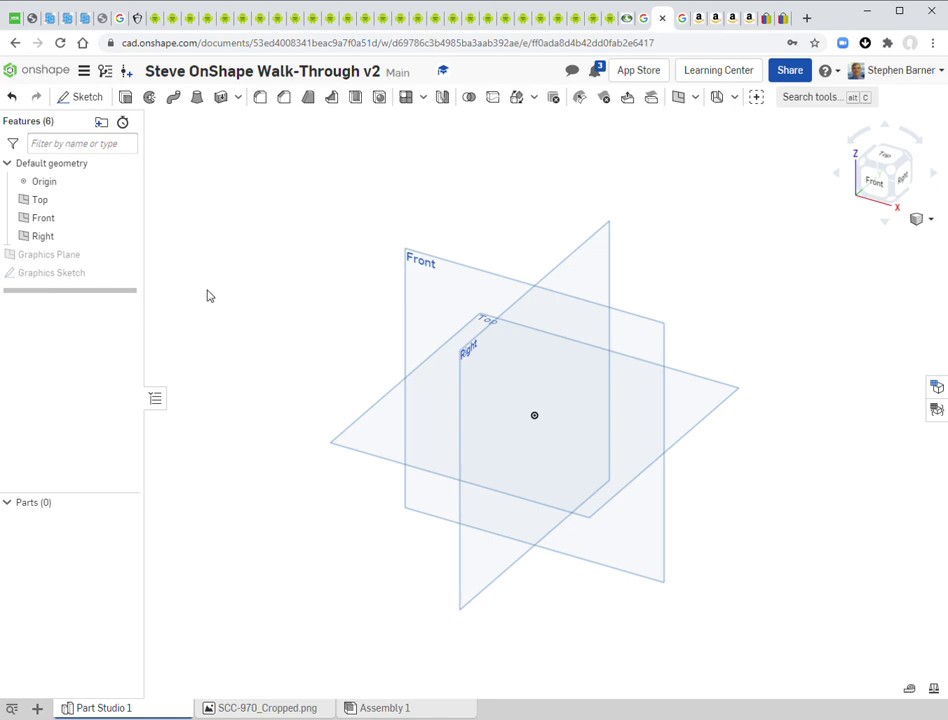
left_click(126, 274)
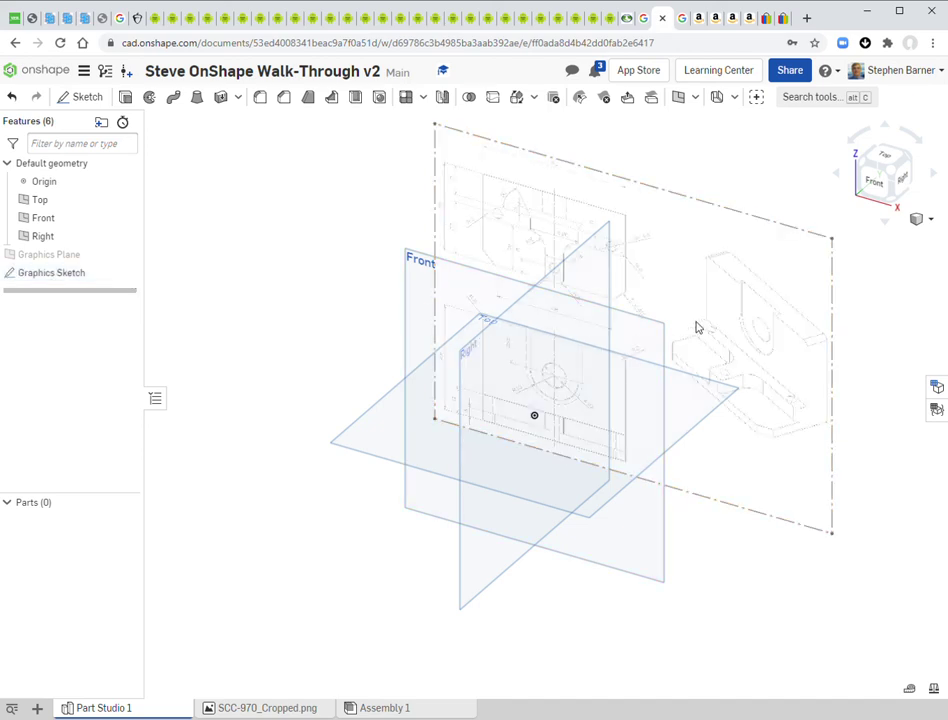
Examine the dimensioned orthographic views and the isometric view of the bracket in the Graphics Sketch.
scroll(609, 256, "up", 5)
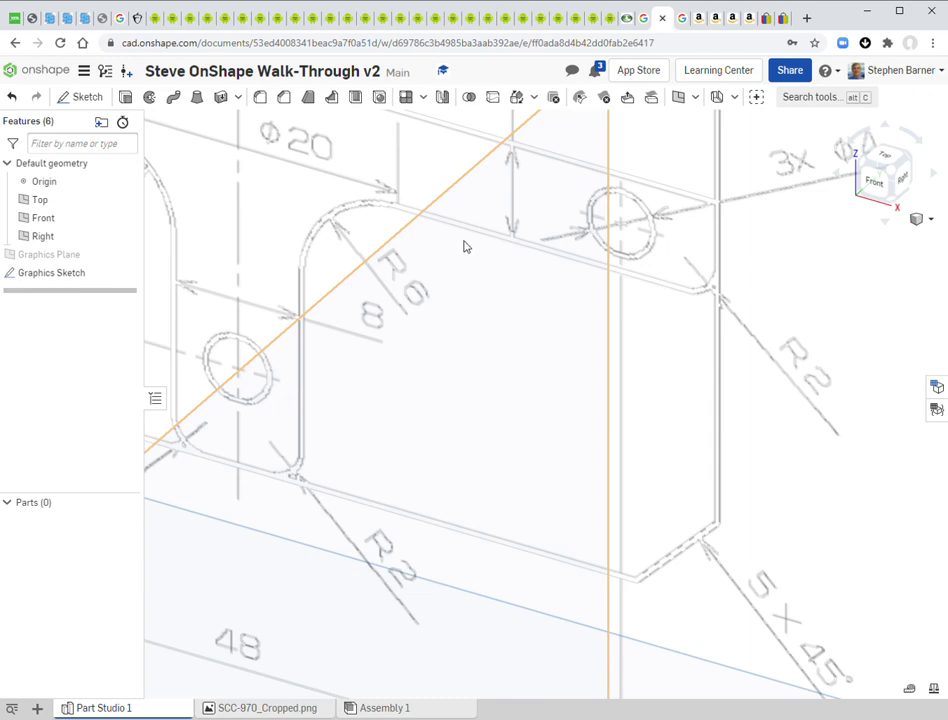
scroll(514, 294, "down", 4)
scroll(512, 286, "down", 5)
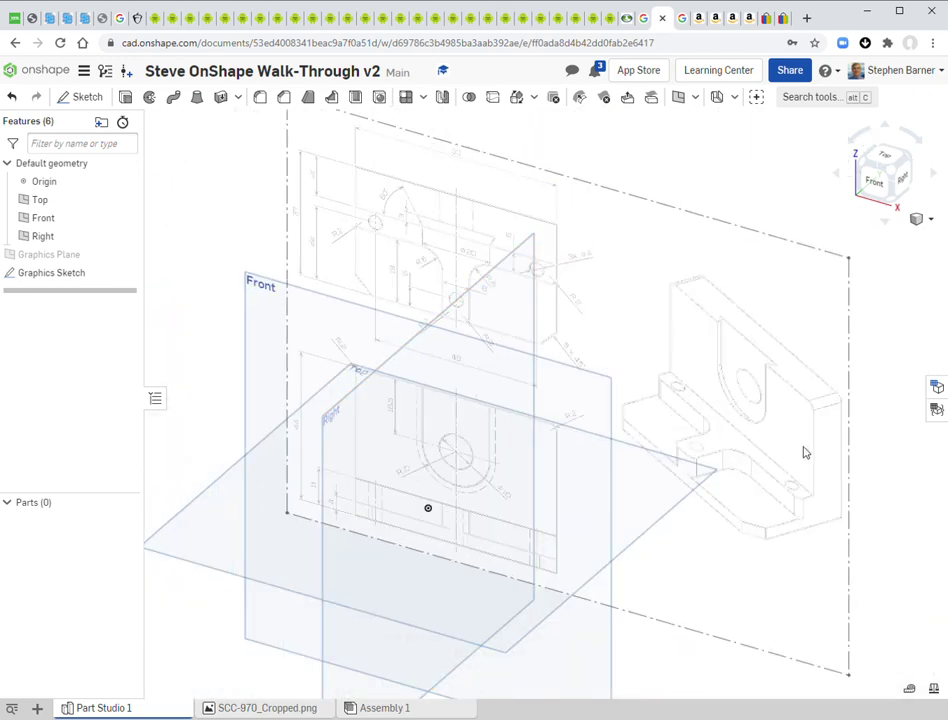
scroll(842, 502, "up", 2)
scroll(726, 396, "up", 5)
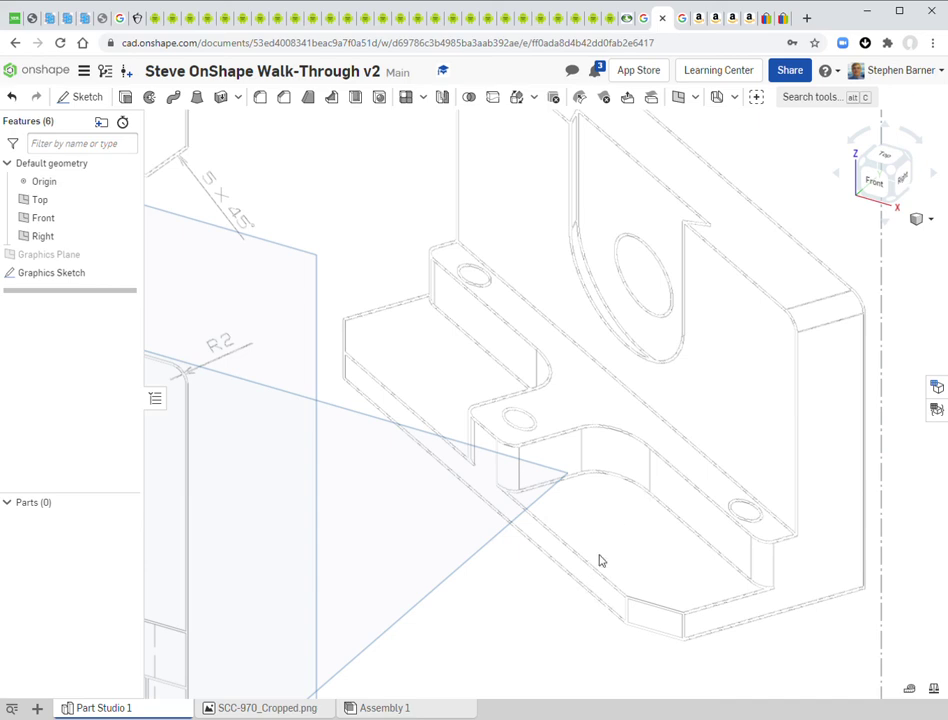
scroll(628, 540, "down", 4)
scroll(600, 530, "down", 2)
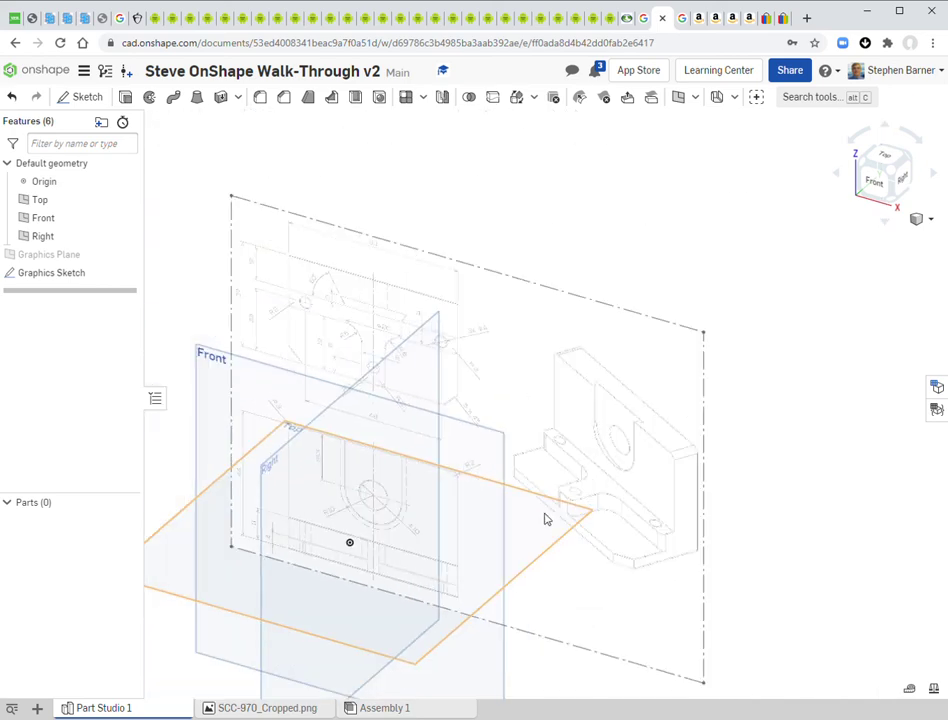
middle_click_drag(554, 512, 700, 391)
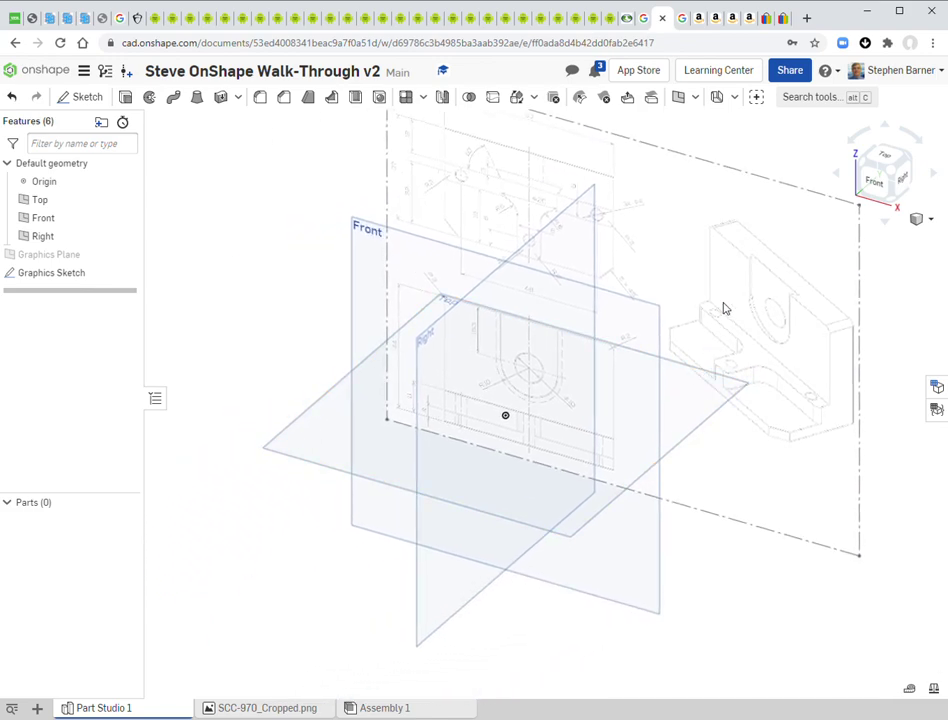
Start a new sketch on the Top plane, viewed face-on, with the Graphics Sketch and the default planes hidden.
left_click(126, 271)
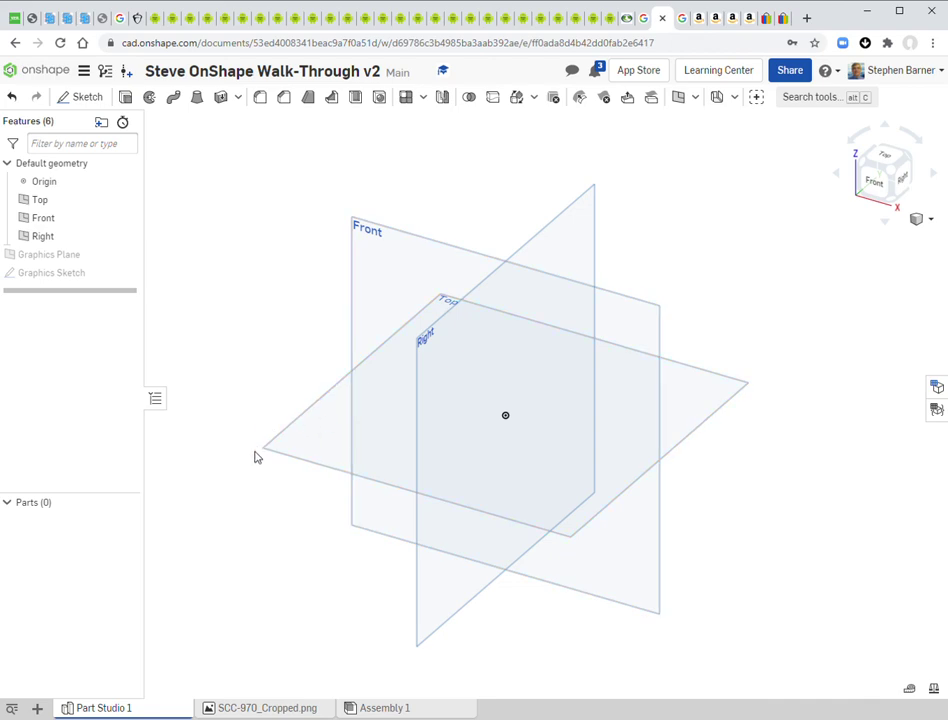
left_click(303, 434)
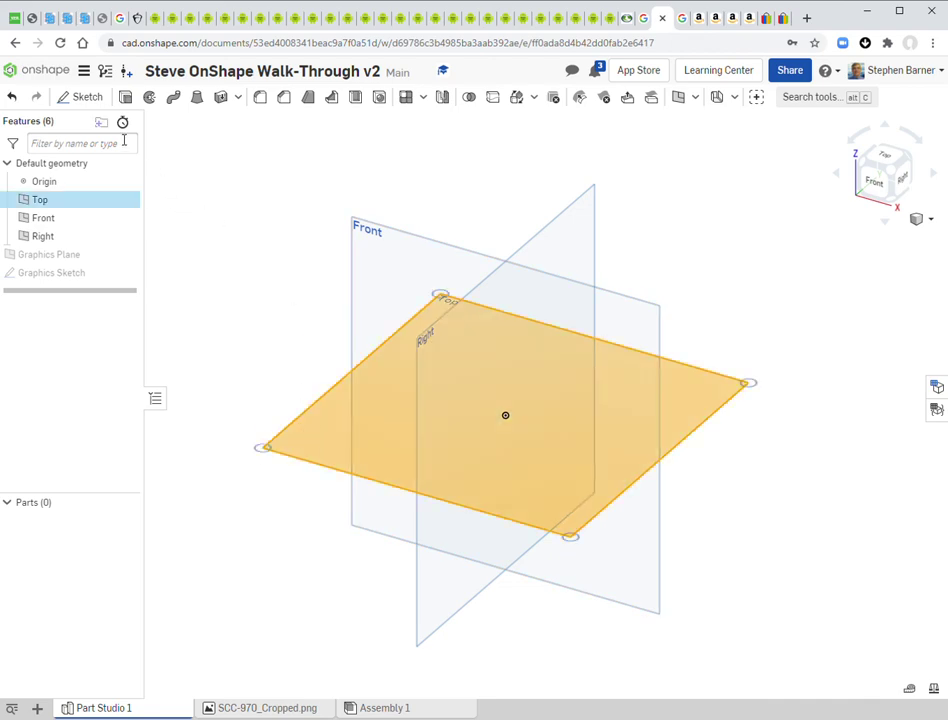
left_click(88, 99)
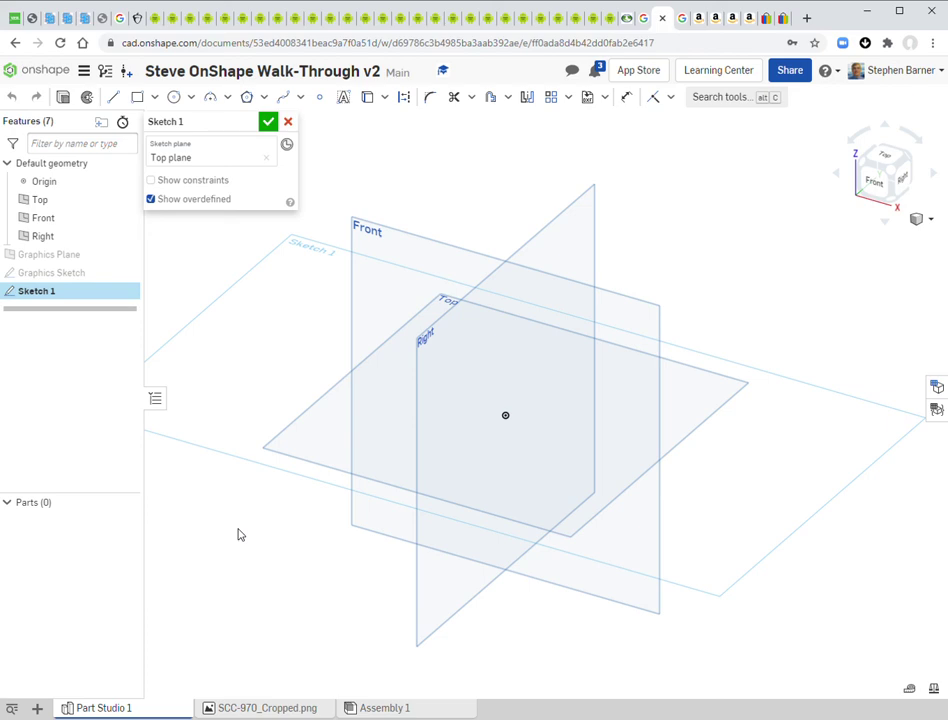
key("n")
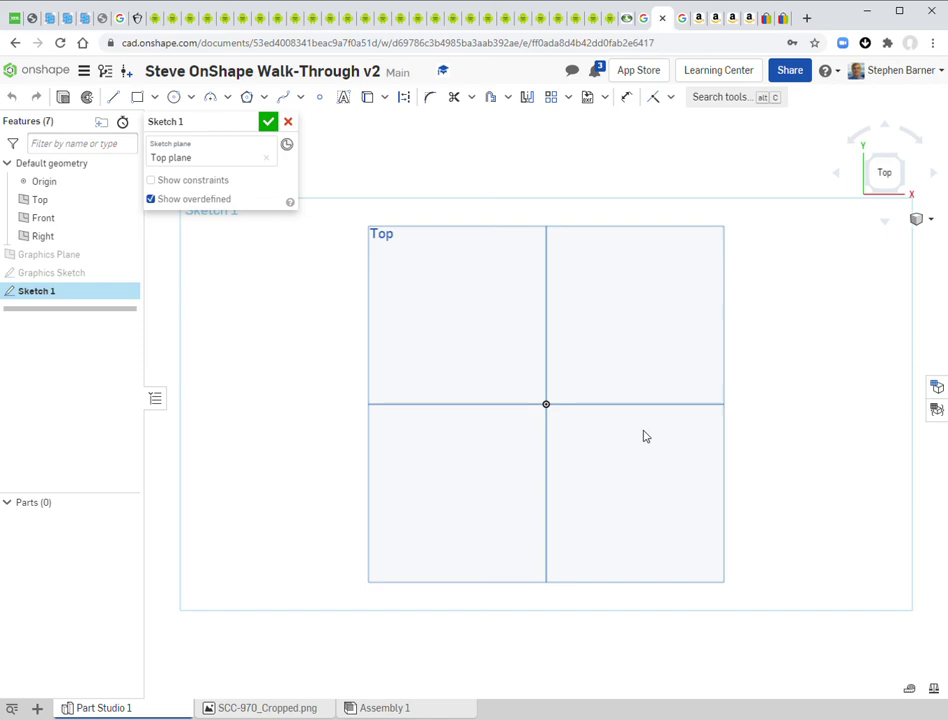
key("p")
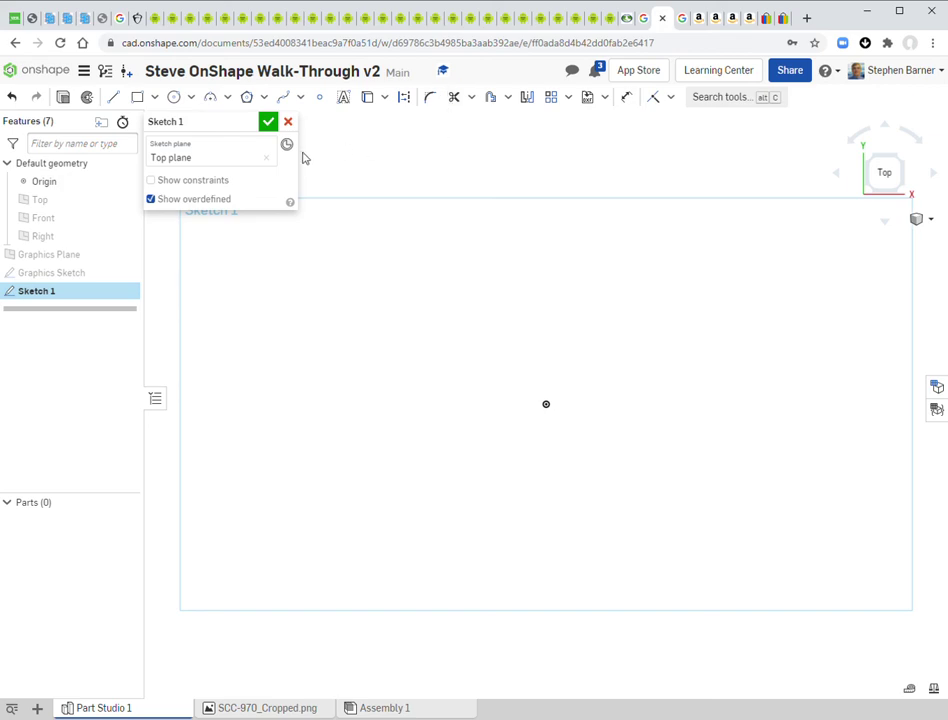
Sketch a corner rectangle 60 mm wide and 37 mm high with its lower edge passing through the origin.
left_click(136, 99)
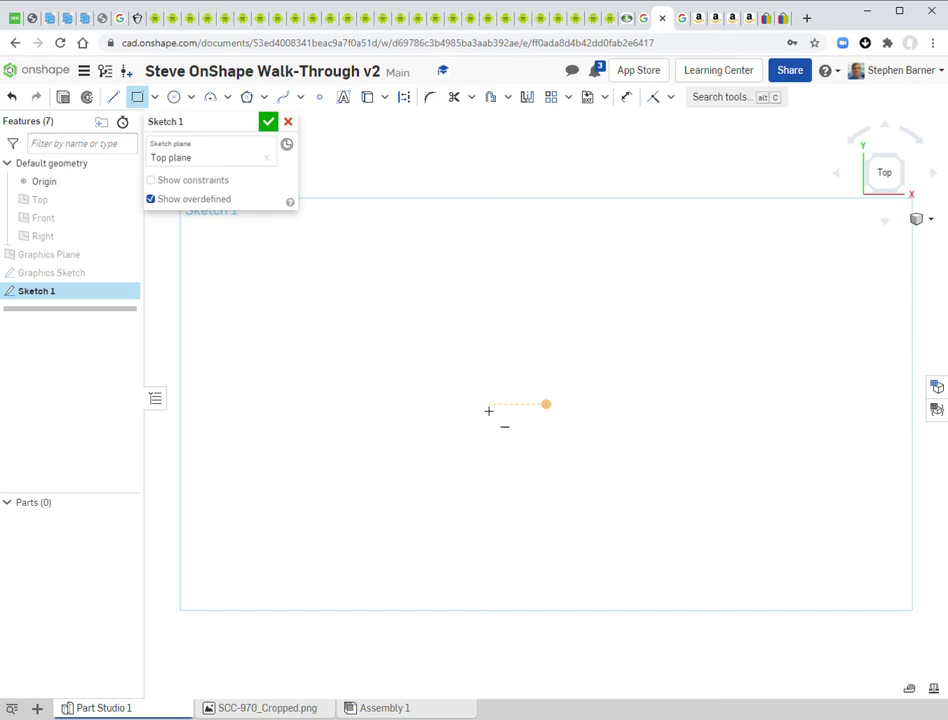
left_click(484, 410)
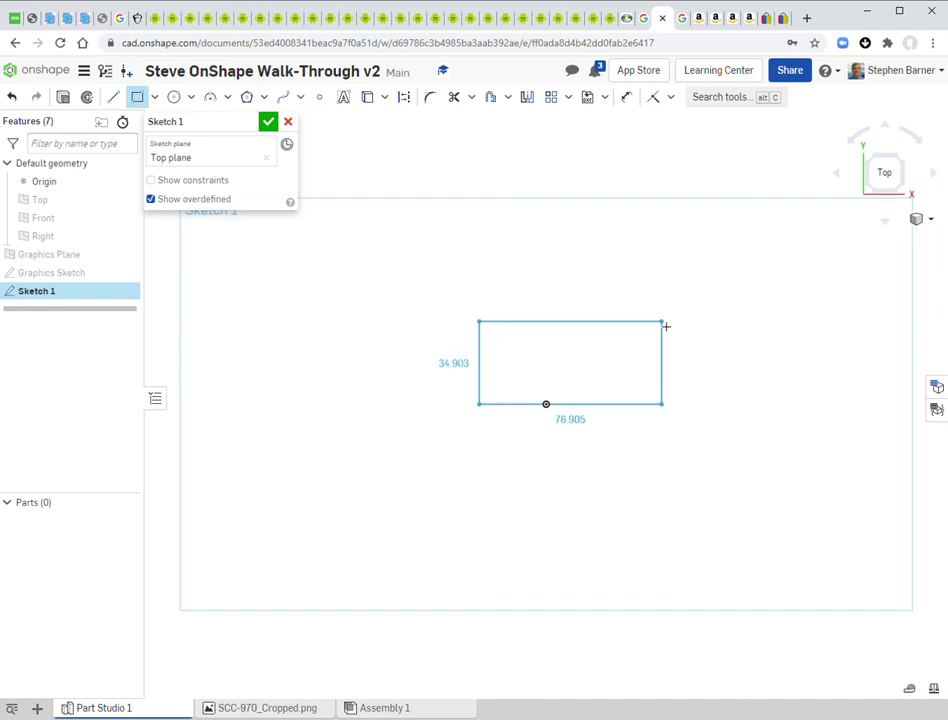
left_click(656, 324)
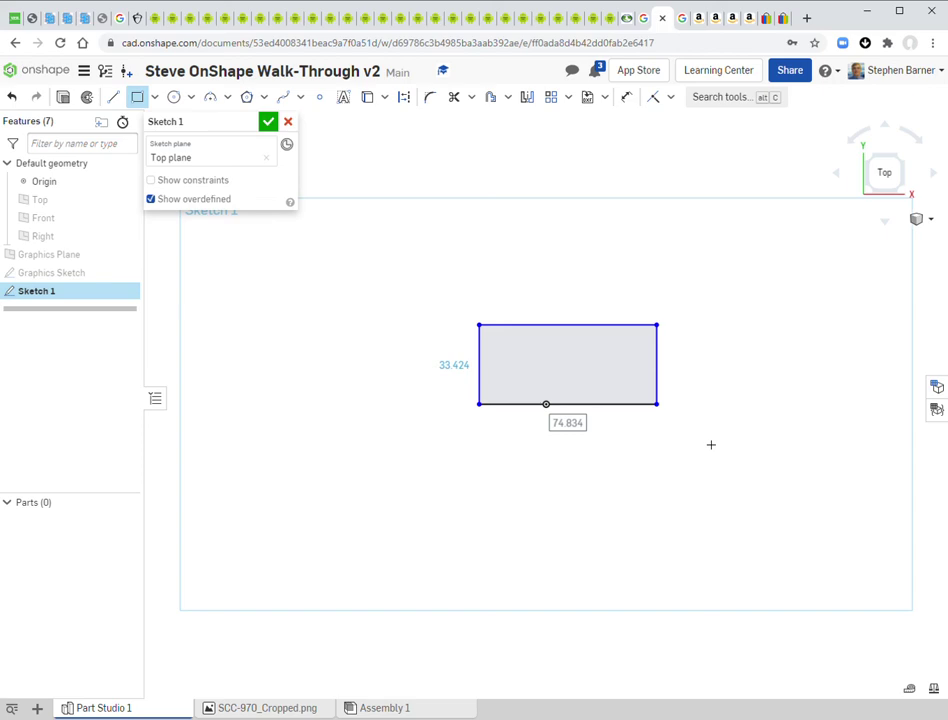
type("8")
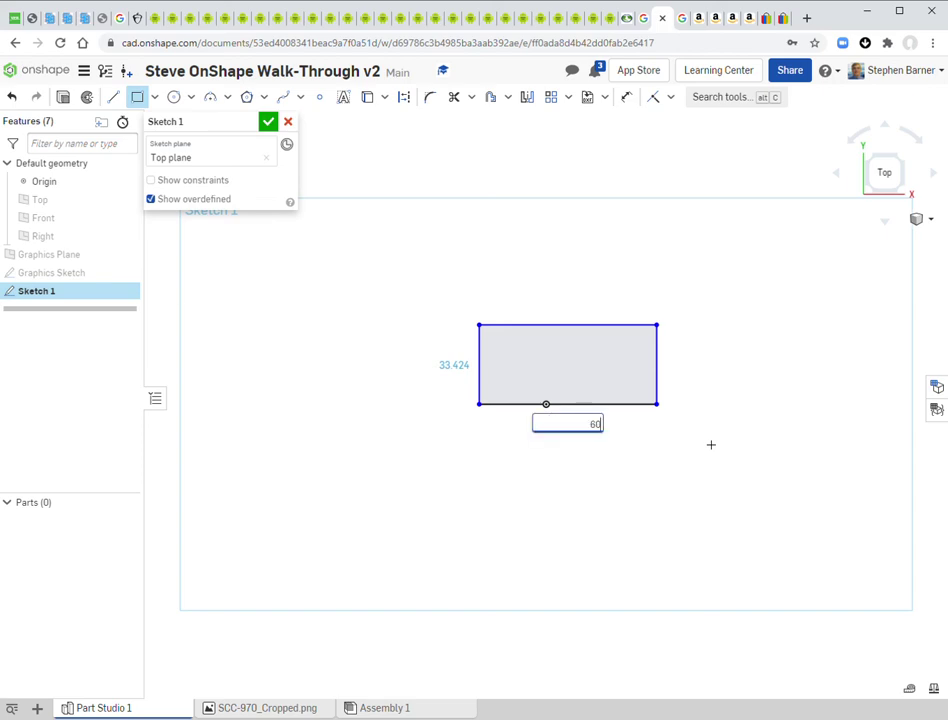
key("Return")
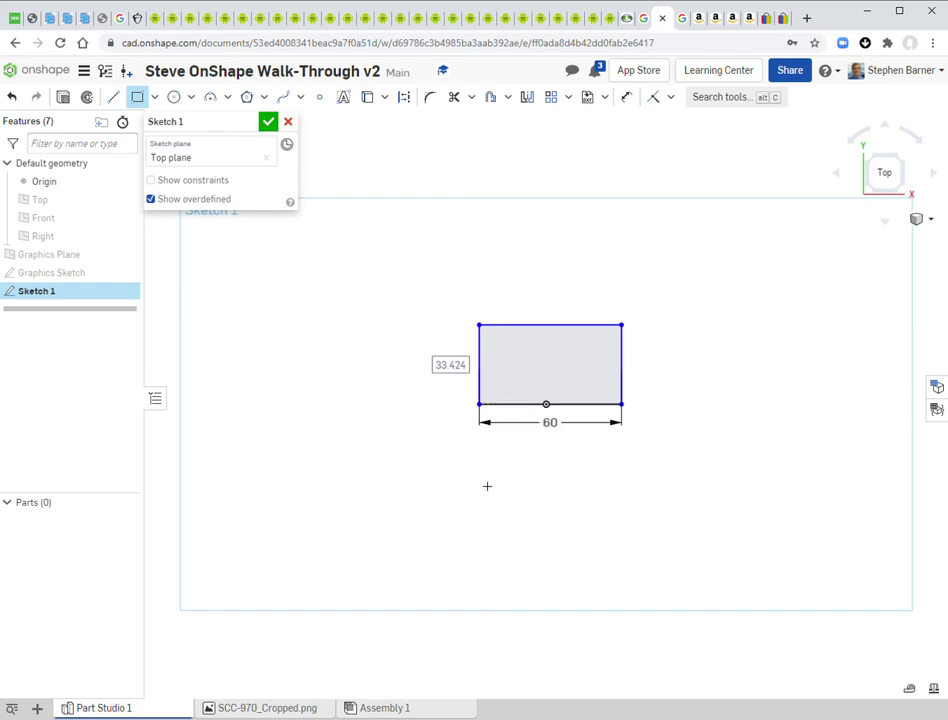
type("37")
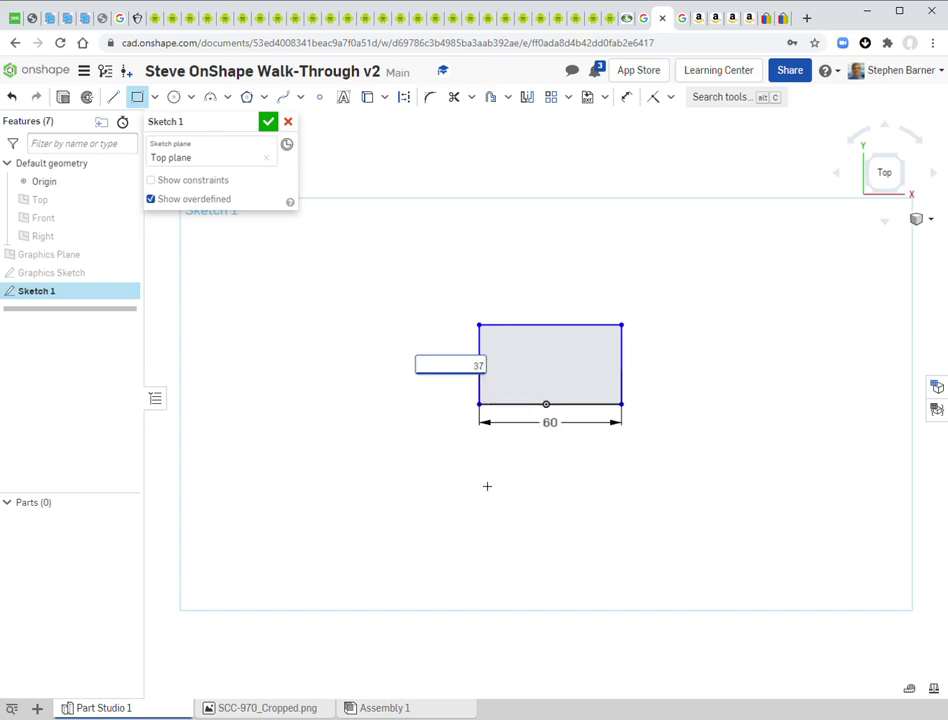
key("Return")
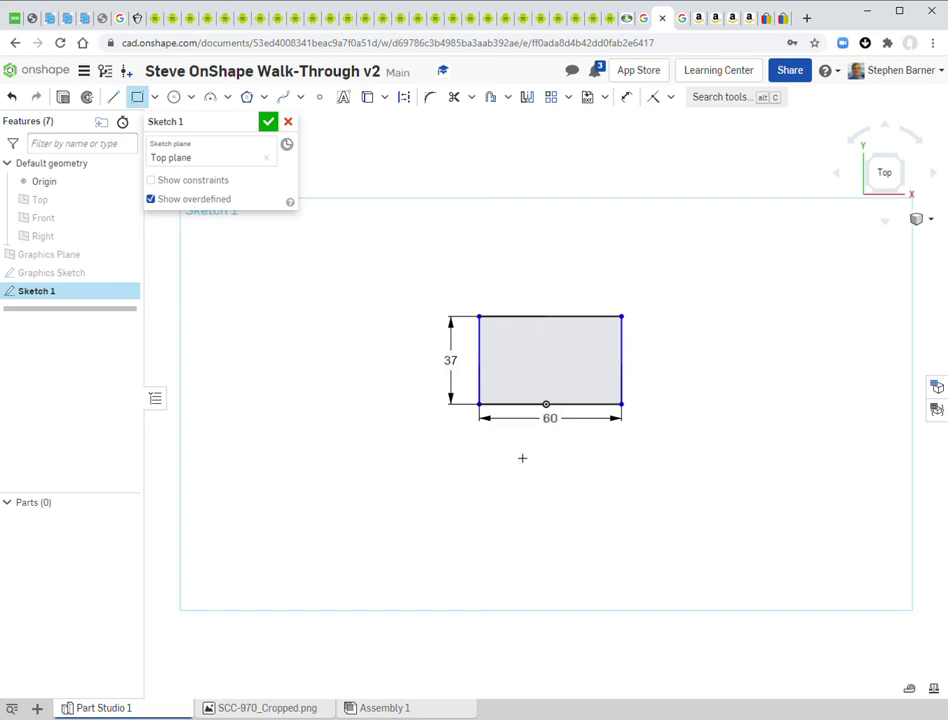
Show the sketch constraints while adding a Midpoint constraint between the rectangle's lower edge and the origin, and hide them again.
scroll(515, 338, "up", 5)
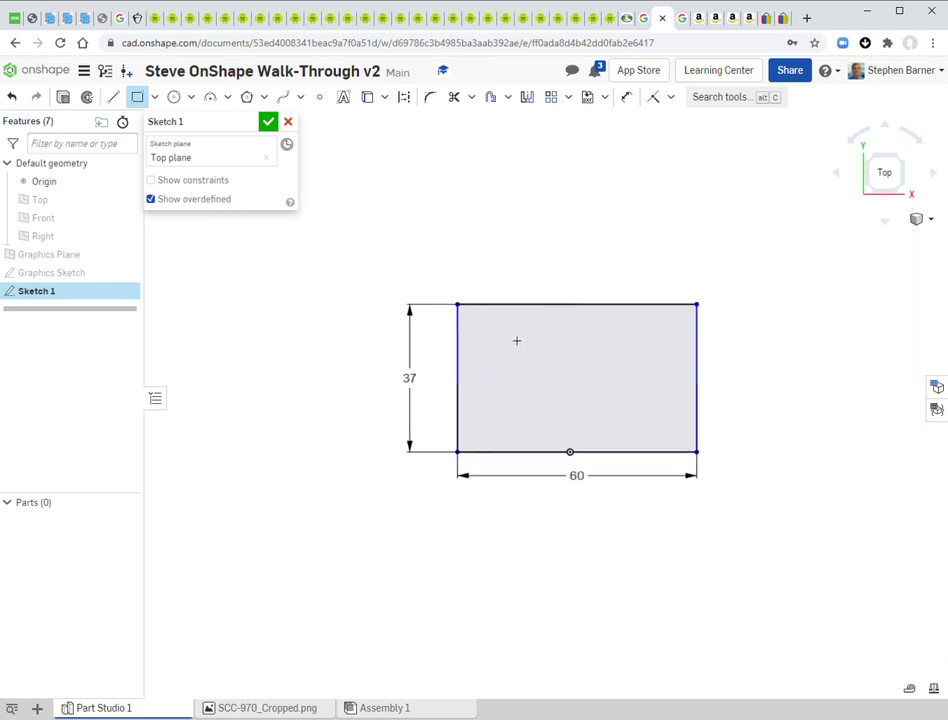
scroll(577, 401, "up", 1)
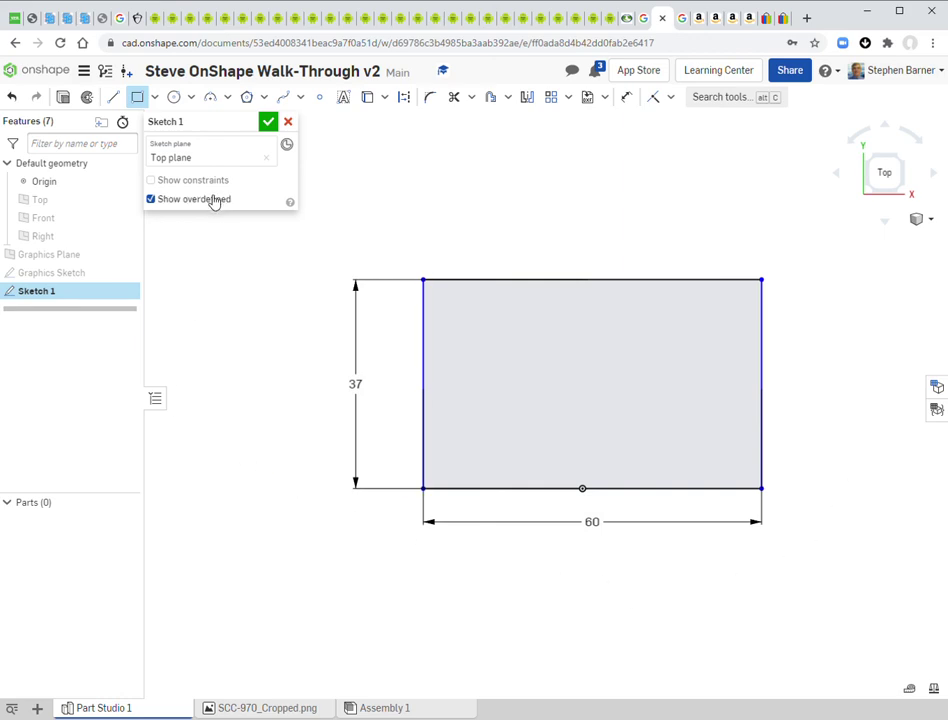
left_click(152, 181)
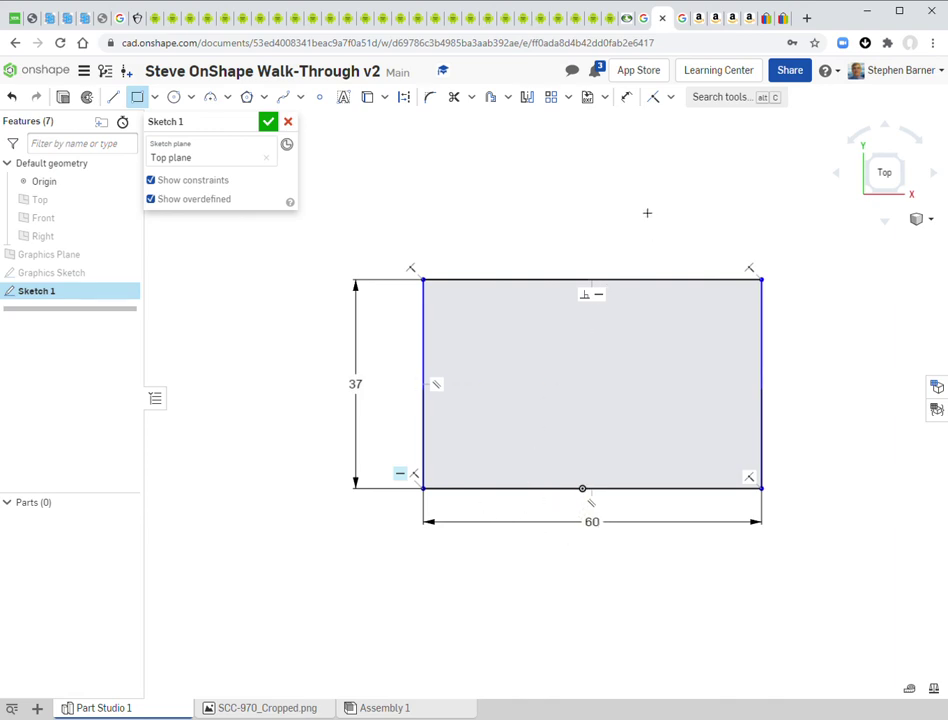
left_click(672, 98)
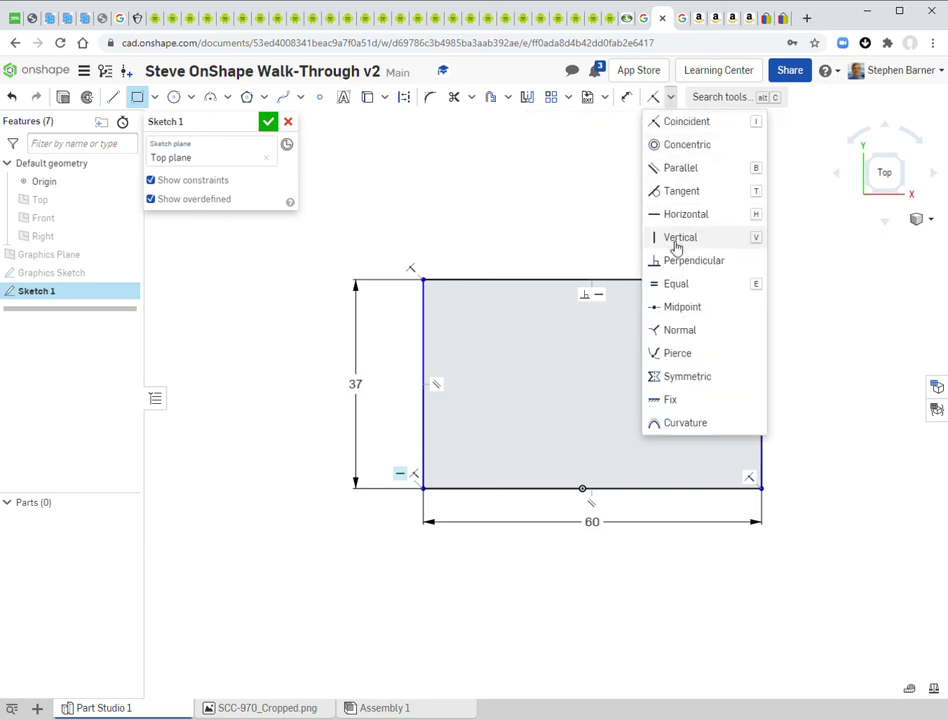
left_click(678, 310)
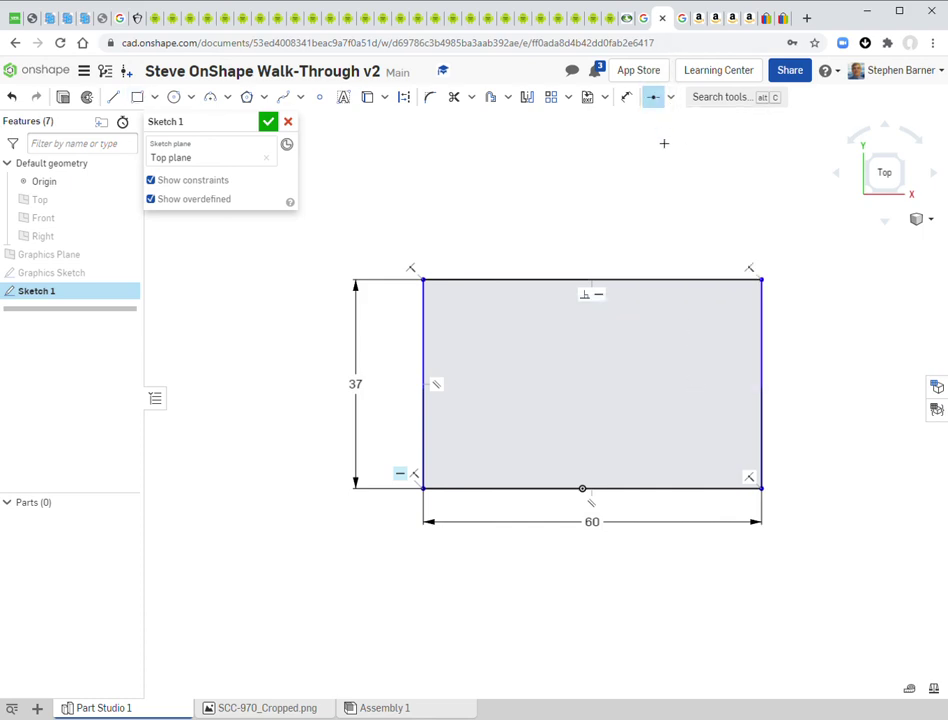
left_click(667, 492)
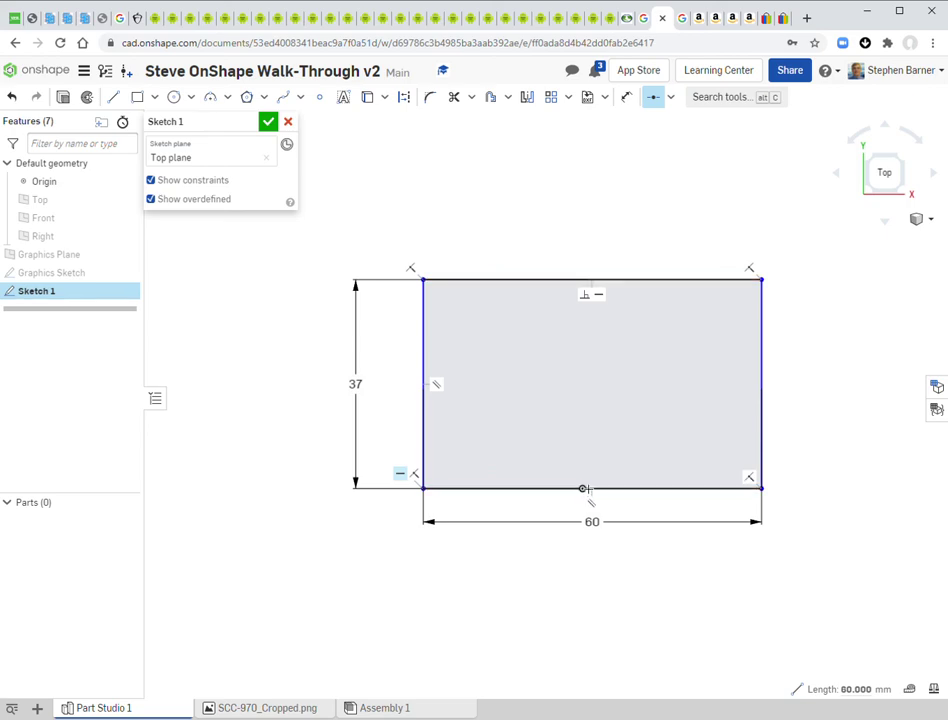
left_click_drag(588, 489, 584, 489)
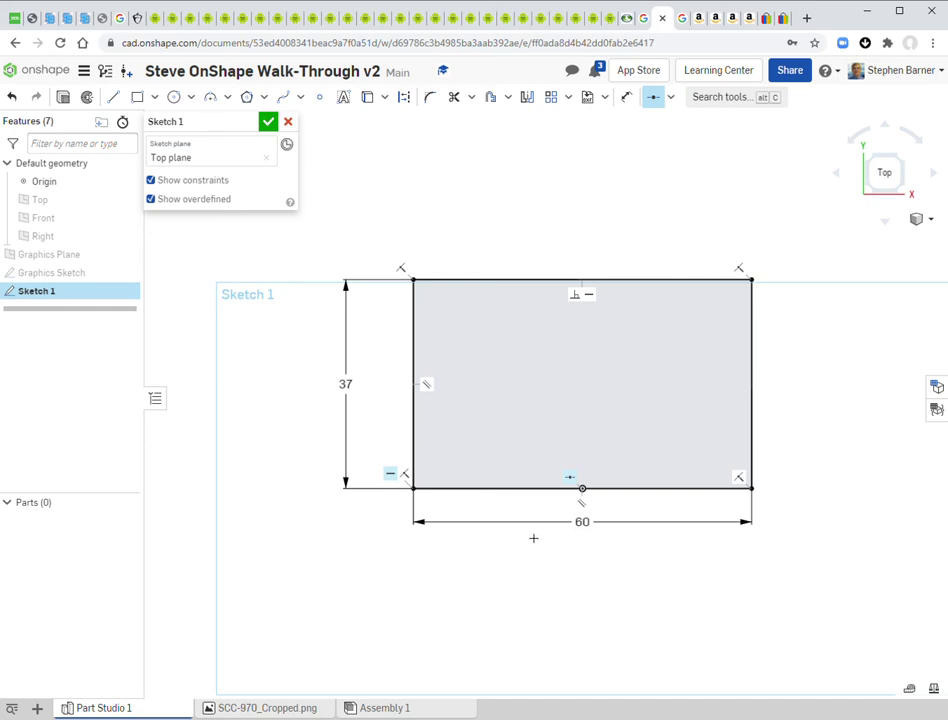
left_click(152, 181)
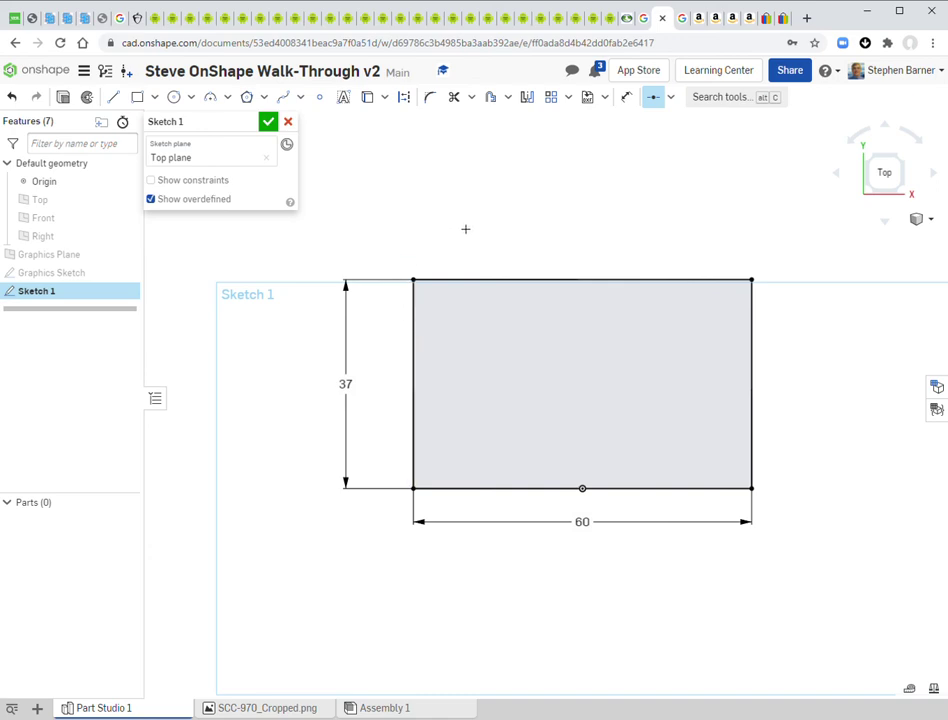
left_click(655, 98)
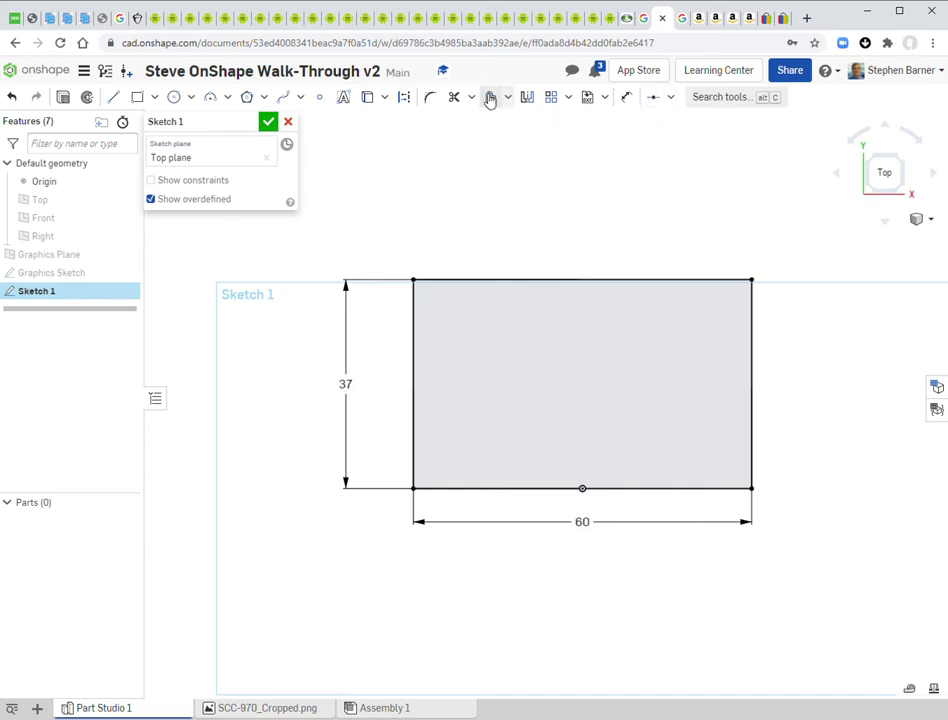
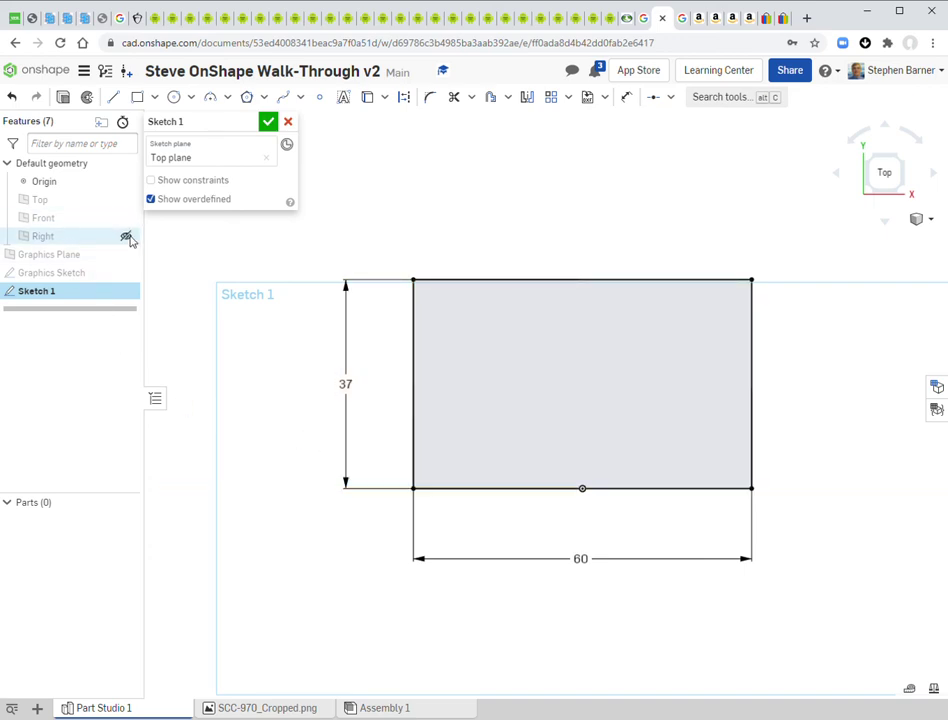
Show the Graphics Sketch from the front and examine the chamfer callout at the corner of the bracket's upper orthographic view.
left_click(127, 254)
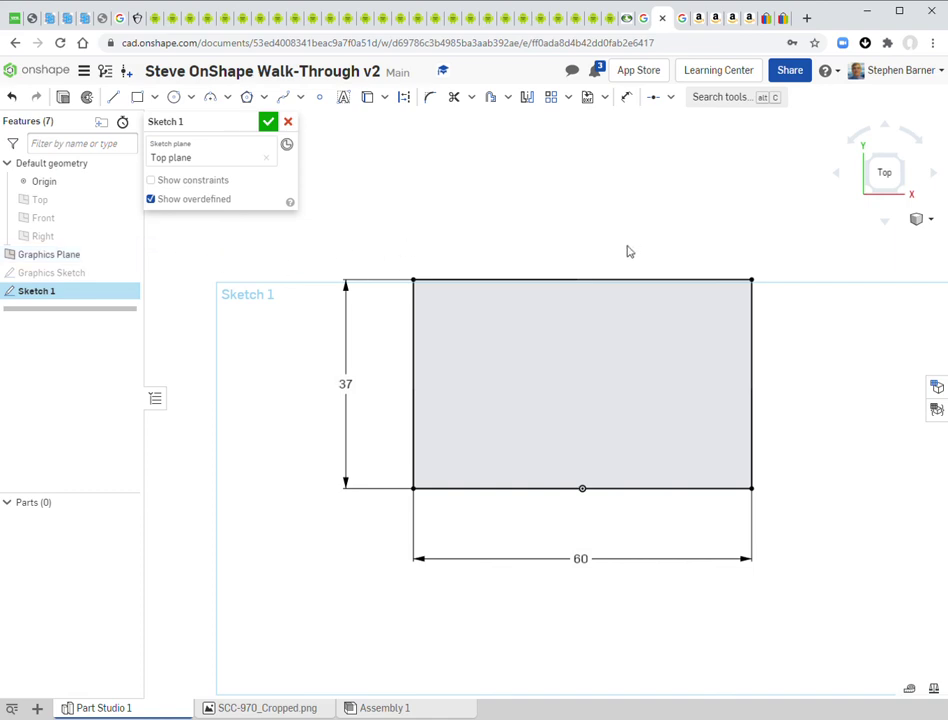
scroll(599, 281, "down", 5)
mouse_move(772, 303)
right_mouse_down()
mouse_move(741, 340)
mouse_move(734, 243)
mouse_move(770, 239)
mouse_move(731, 271)
mouse_move(743, 286)
right_mouse_up()
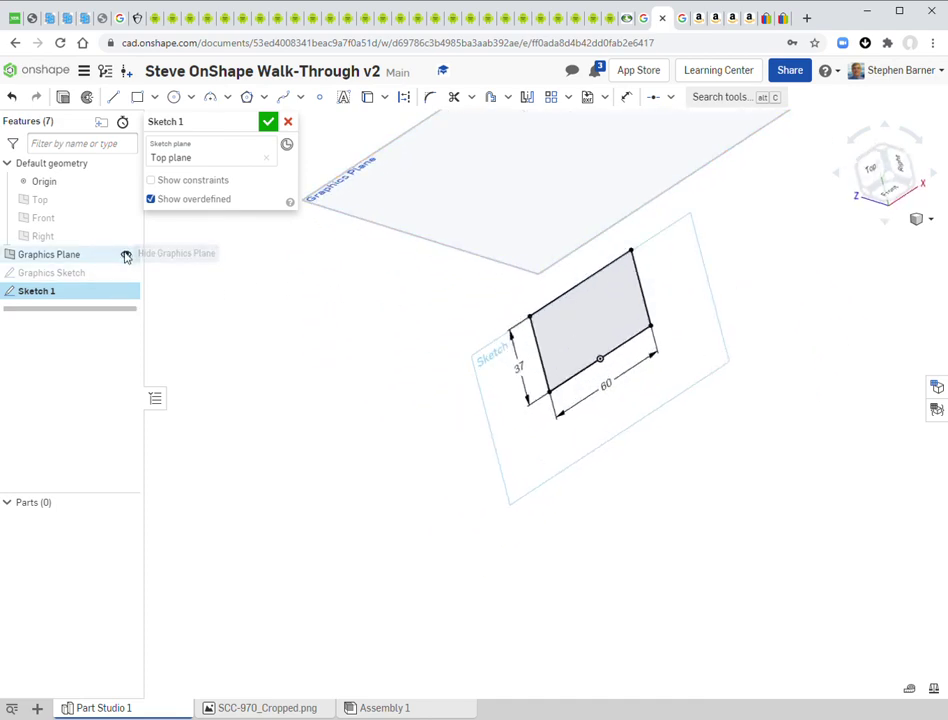
left_click(126, 256)
left_click(126, 274)
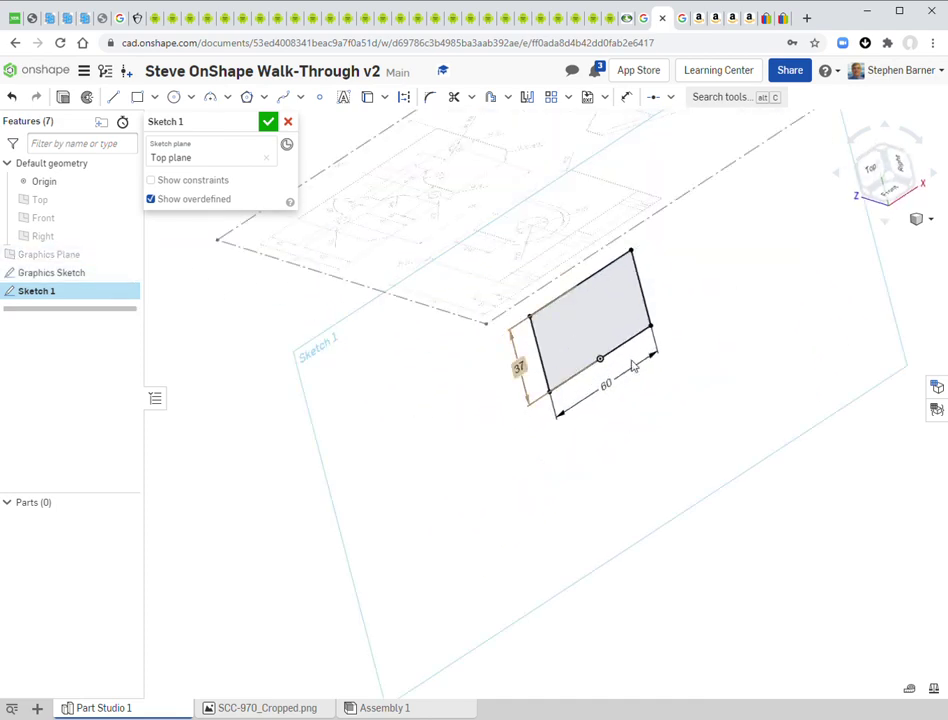
right_click_drag(762, 471, 749, 408)
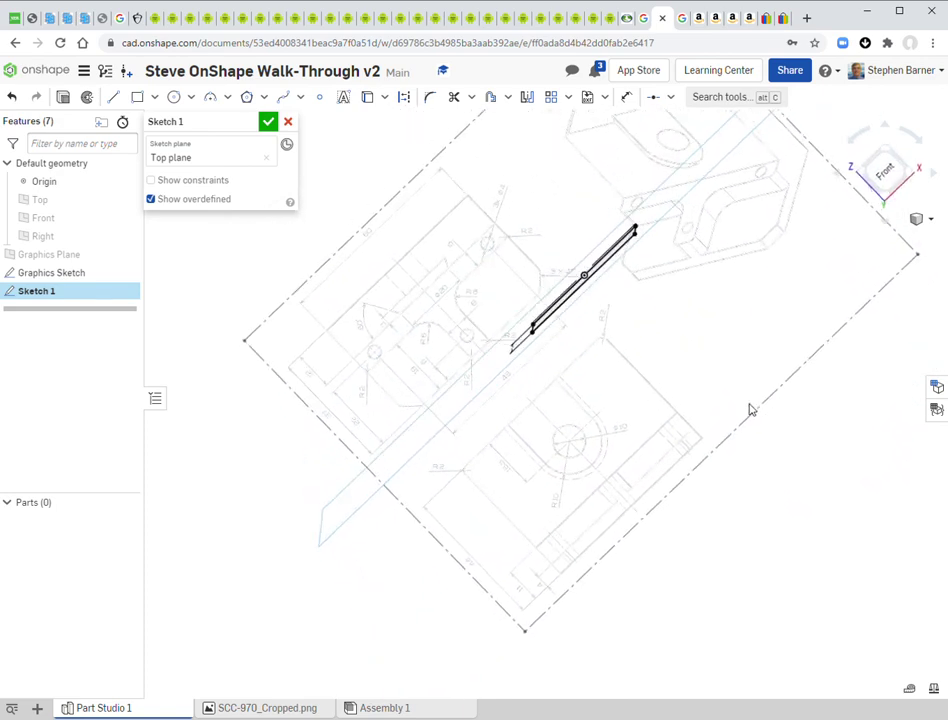
left_click(890, 175)
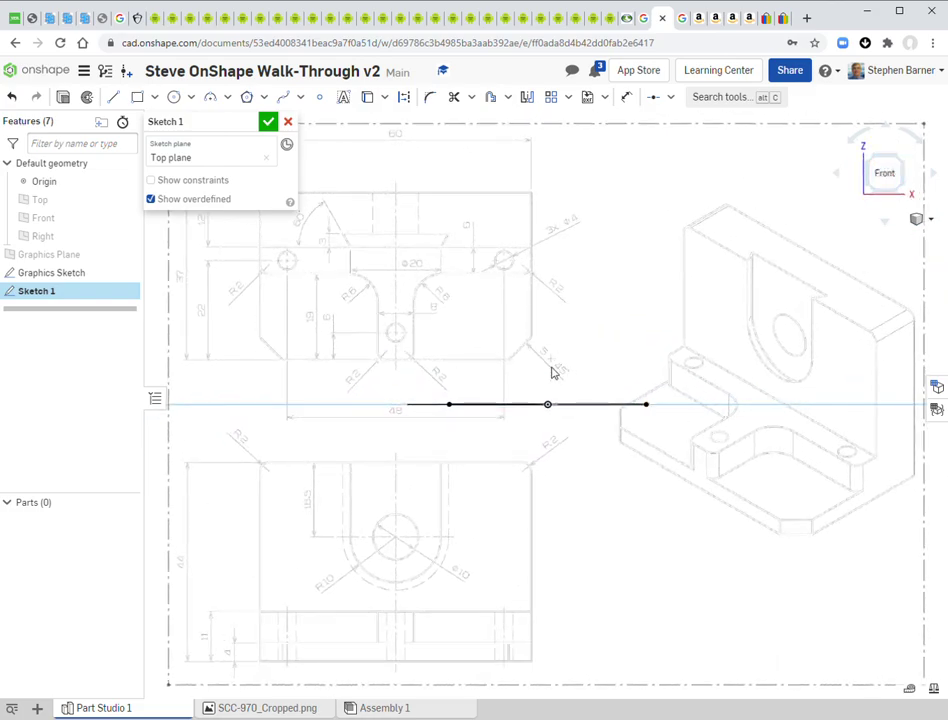
scroll(553, 366, "up", 5)
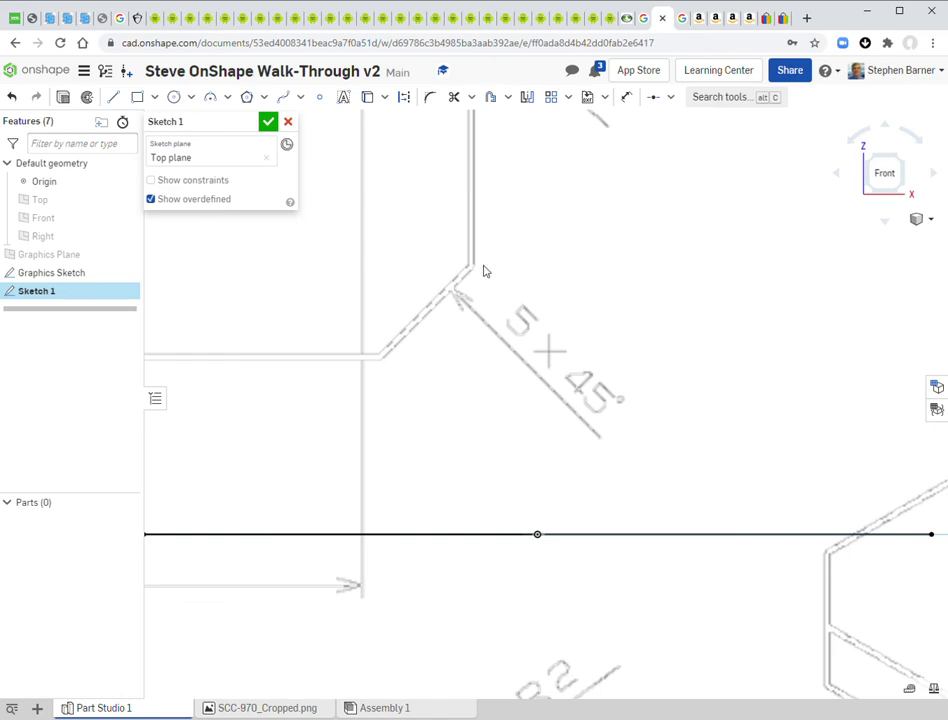
scroll(680, 373, "down", 5)
scroll(686, 372, "down", 3)
Hide the Graphics Sketch and return to the Top view with the whole base rectangle in sight.
mouse_move(684, 444)
right_mouse_down()
mouse_move(688, 419)
mouse_move(662, 394)
mouse_move(683, 364)
mouse_move(681, 343)
mouse_move(738, 358)
right_mouse_up()
key("n")
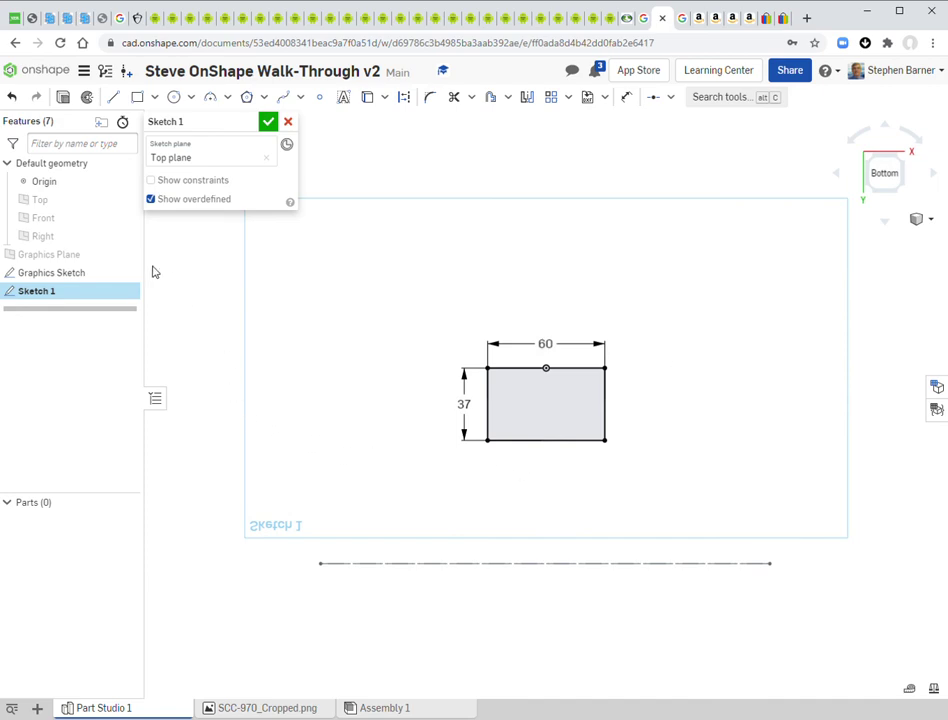
left_click(126, 272)
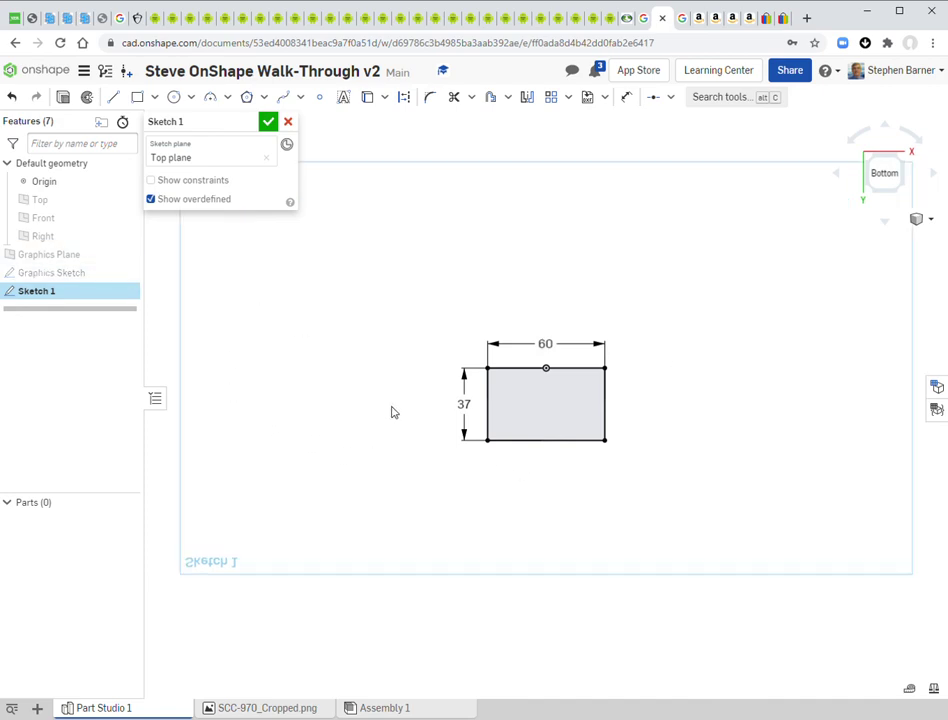
scroll(520, 400, "up", 3)
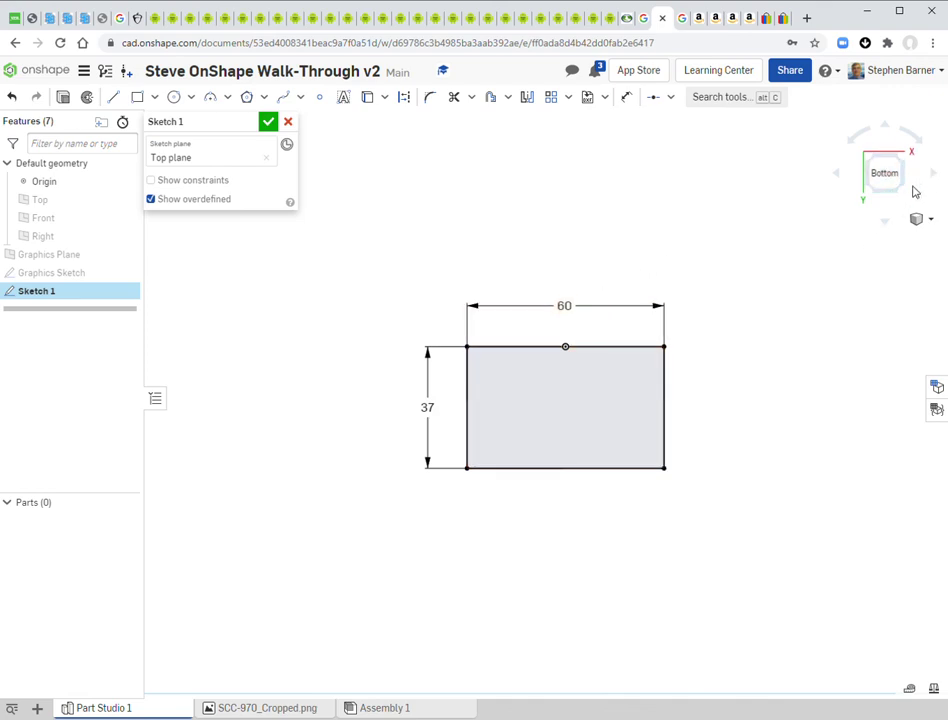
right_click_drag(764, 239, 747, 391)
left_click(886, 168)
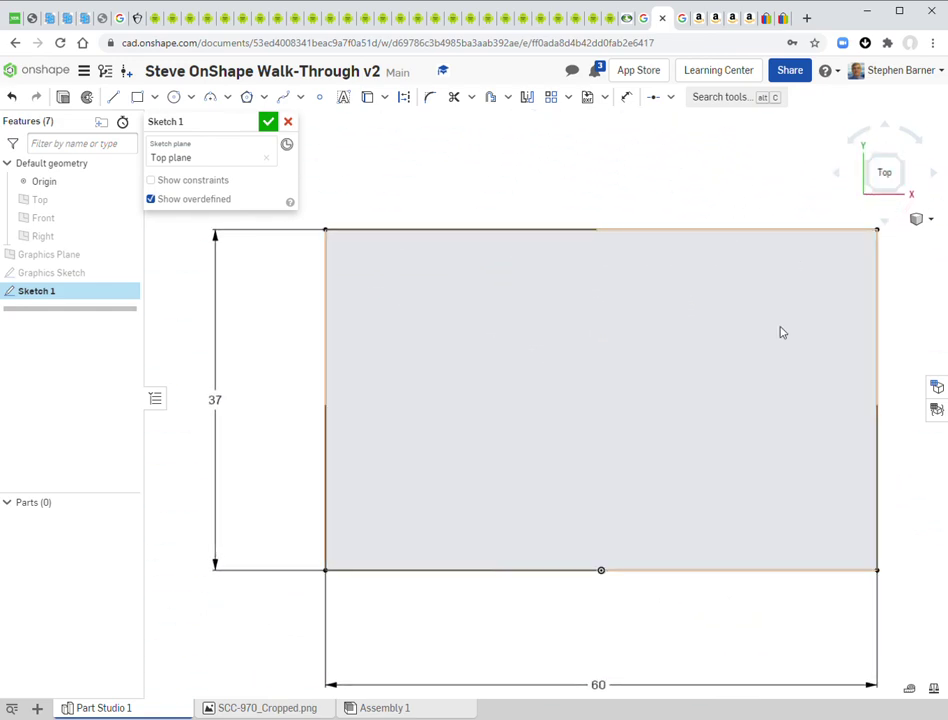
scroll(624, 381, "down", 1)
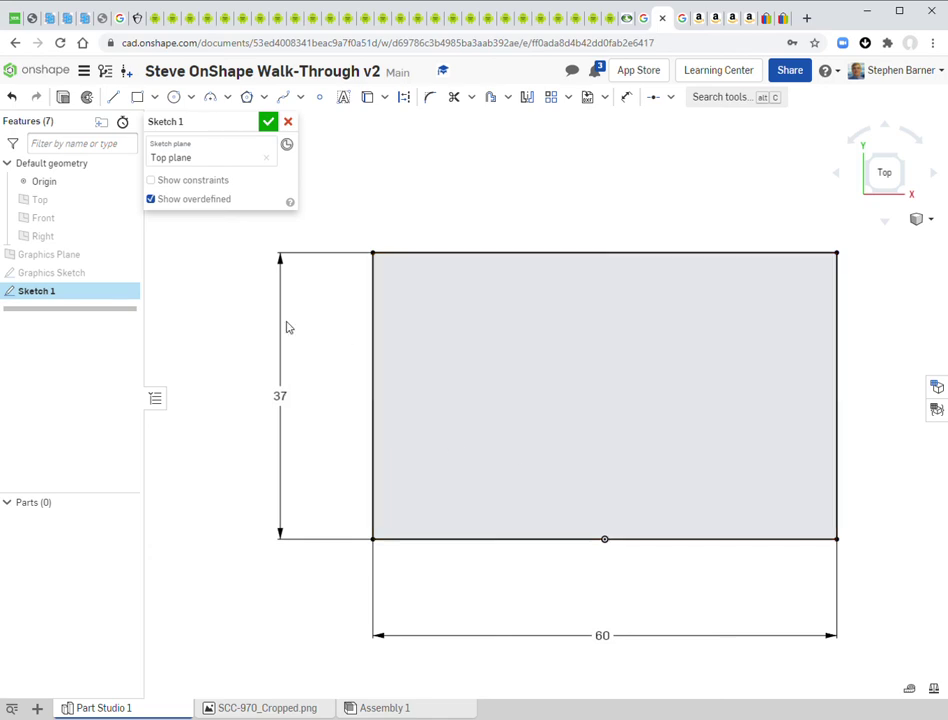
Sketch a line about 10.3 mm long across the rectangle's lower-left corner, from the left edge to the lower edge.
left_click(114, 99)
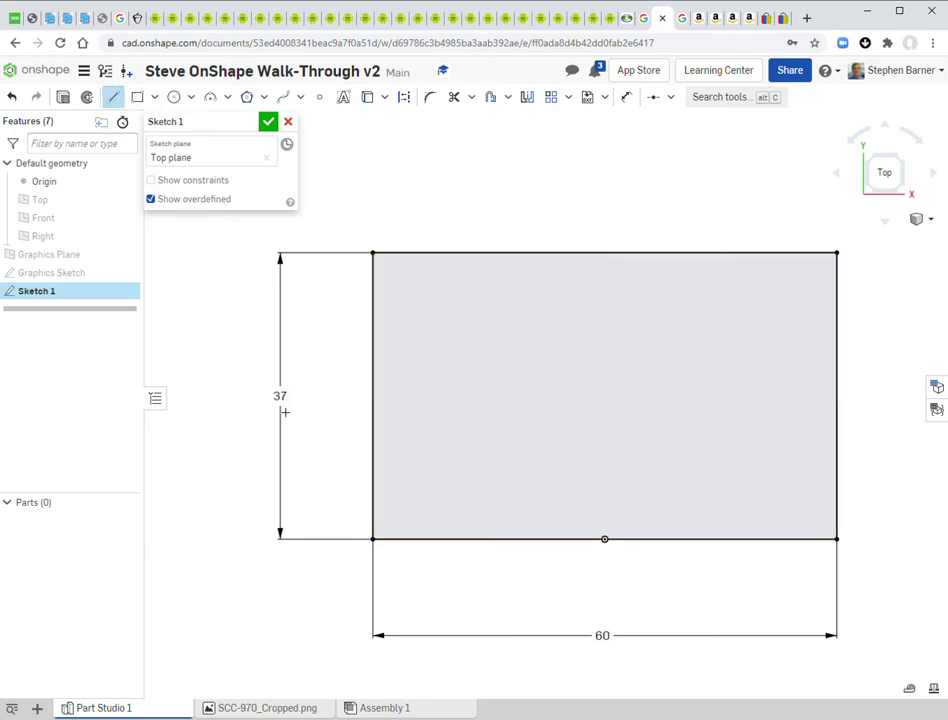
left_click(375, 467)
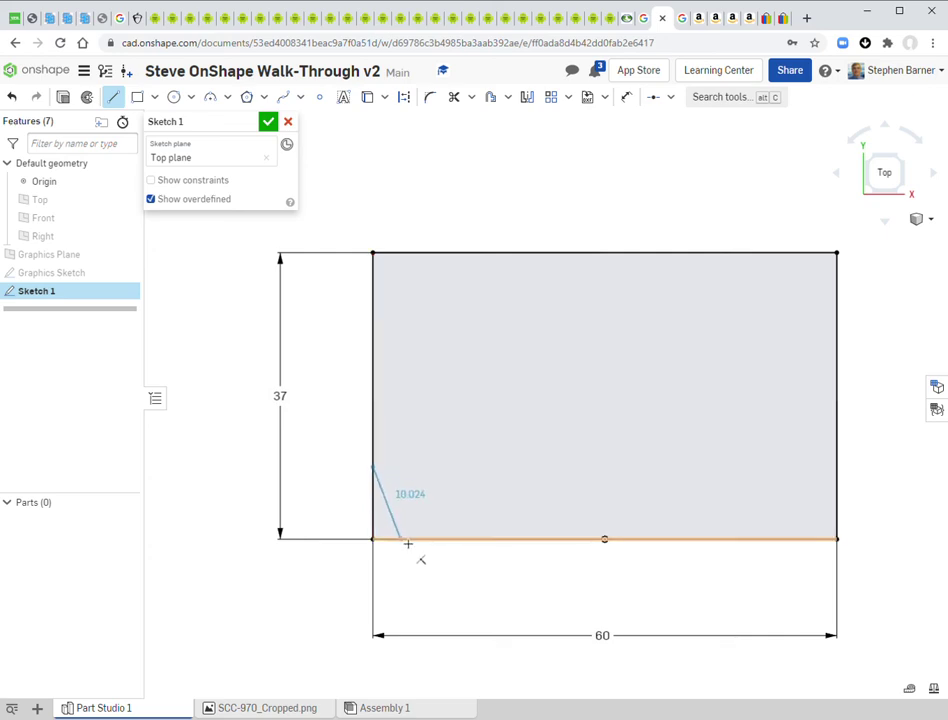
left_click(406, 540)
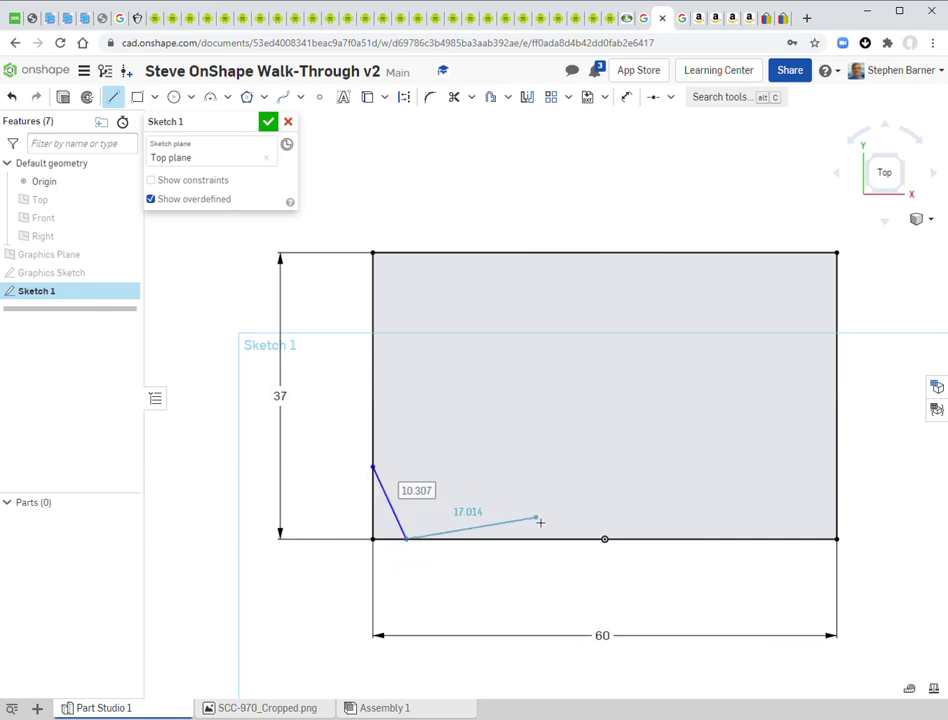
key("Escape")
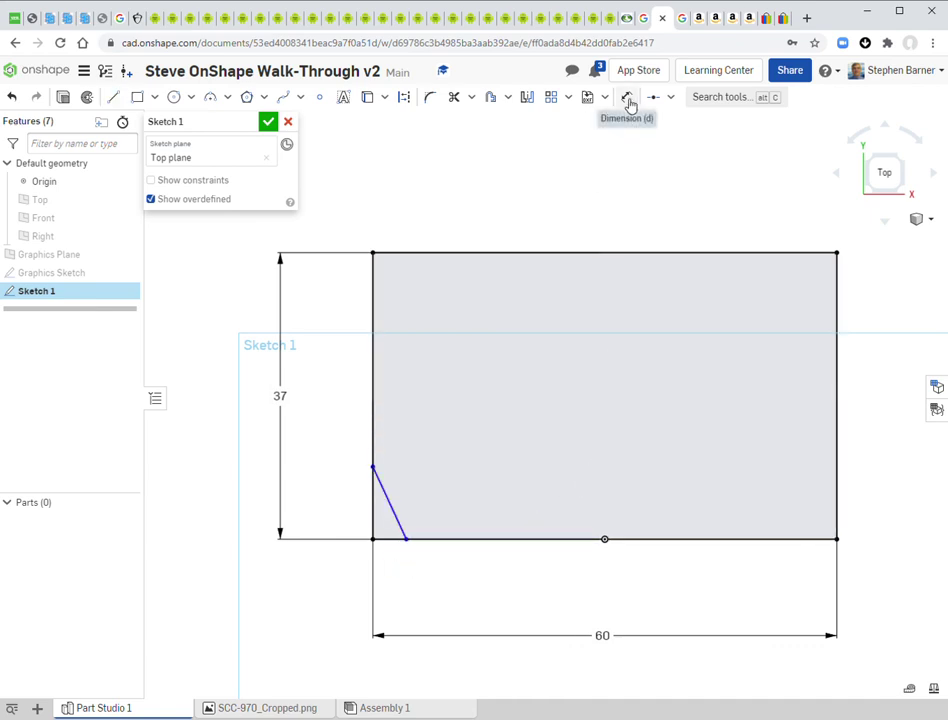
Dimension the corner line's lower endpoint 5 mm horizontally from the rectangle's left edge.
left_click(628, 99)
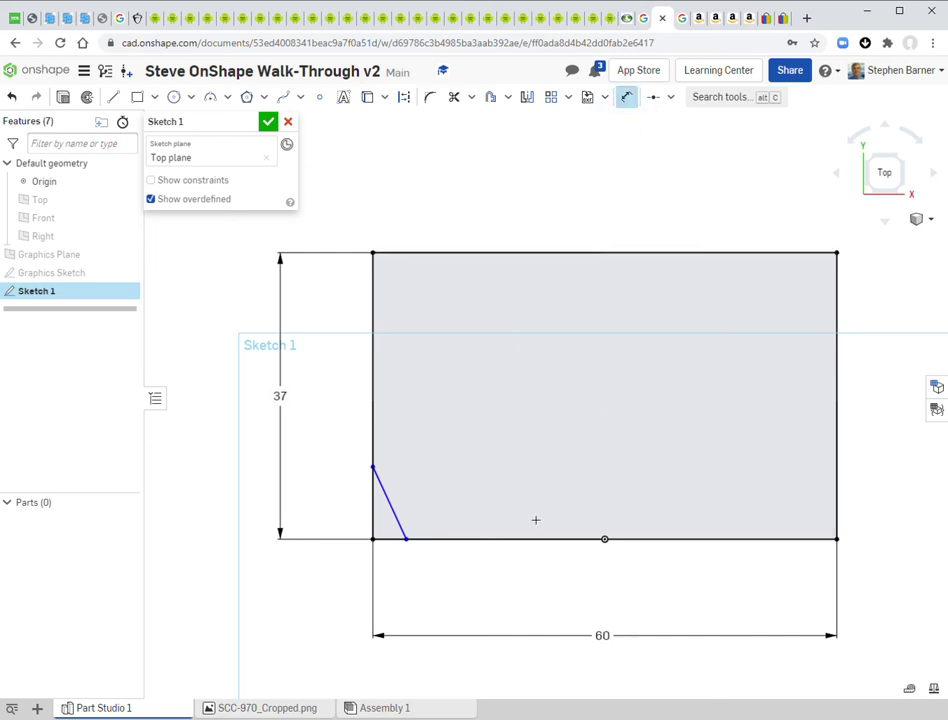
left_click(407, 541)
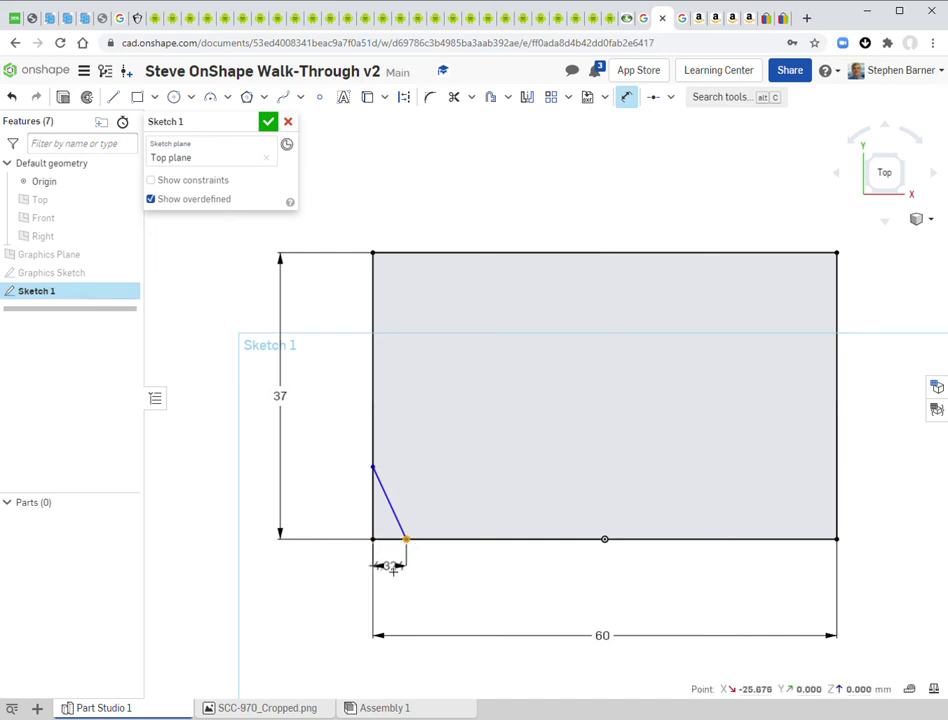
left_click(393, 567)
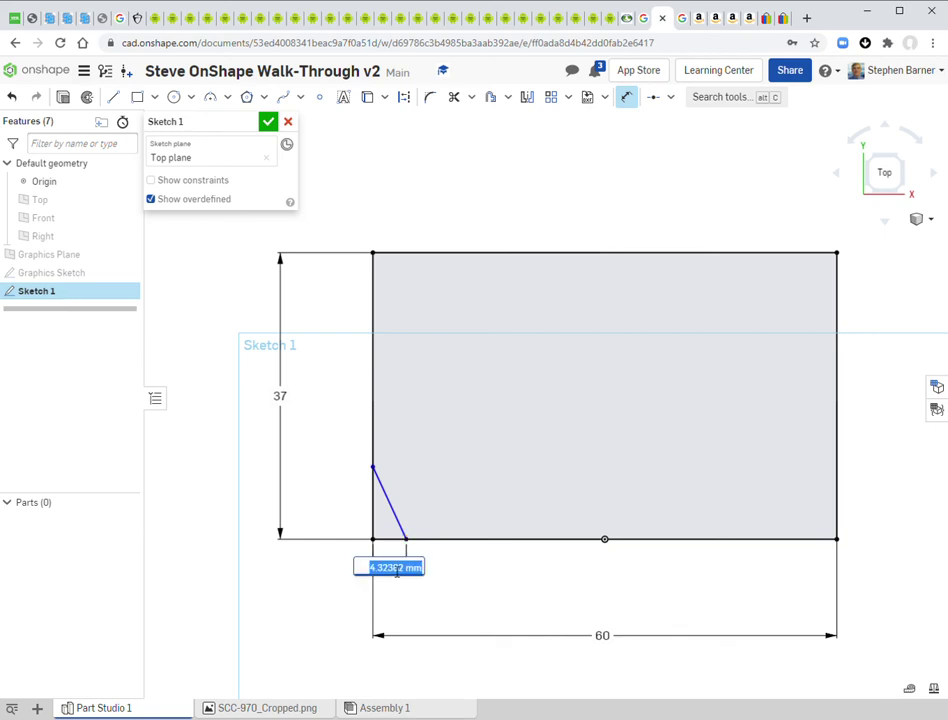
type("5")
key("Return")
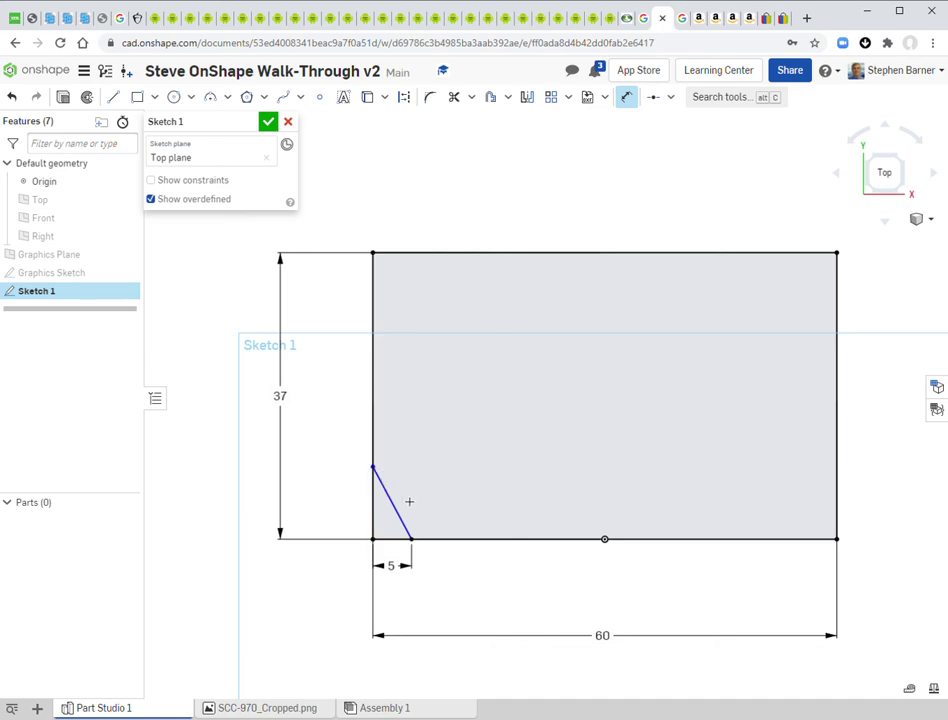
Dimension the angle between the rectangle's lower edge and the corner line as 45° and place the label clear of its arrow.
left_click(394, 540)
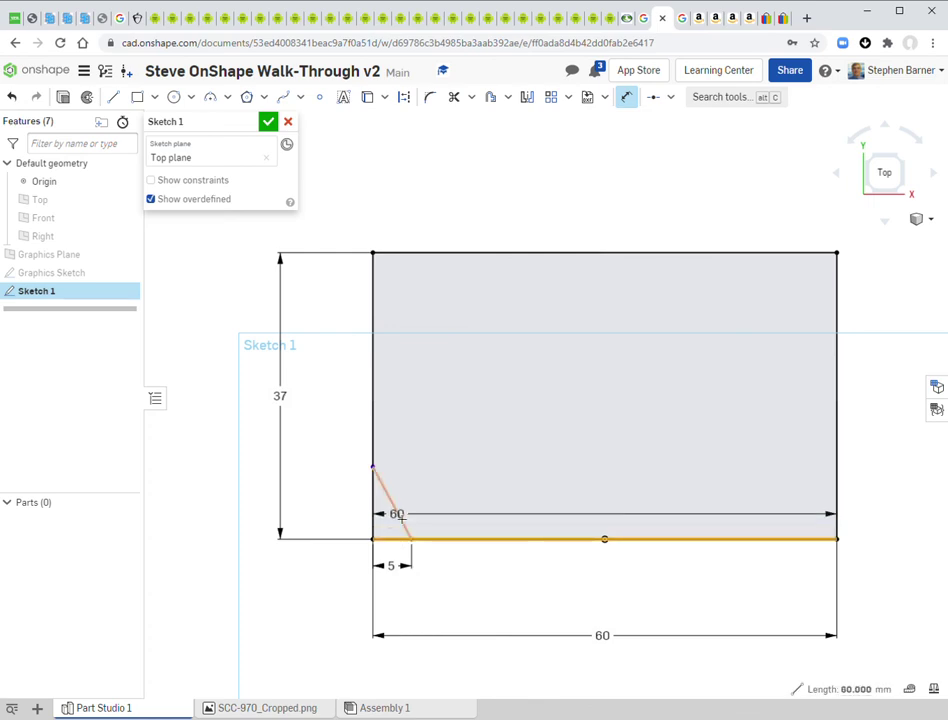
left_click(399, 516)
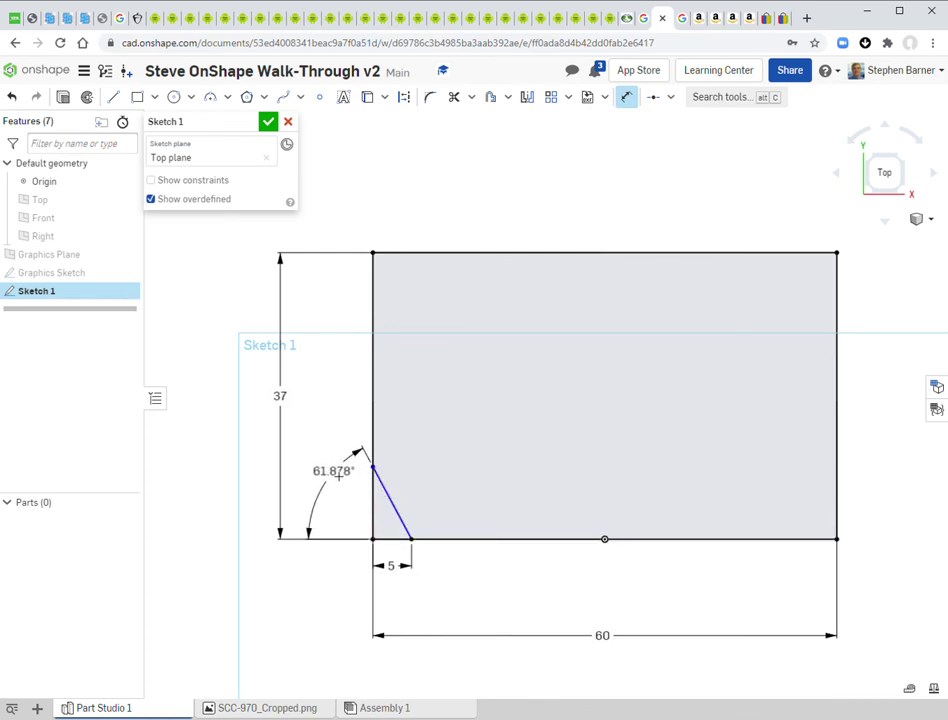
left_click(335, 480)
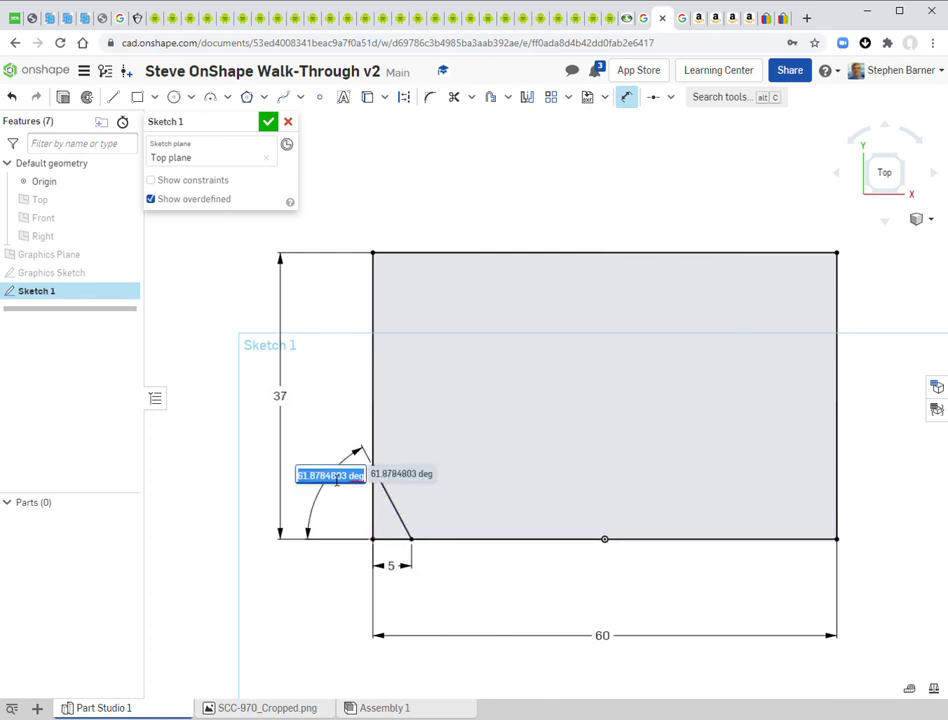
type("45")
key("Return")
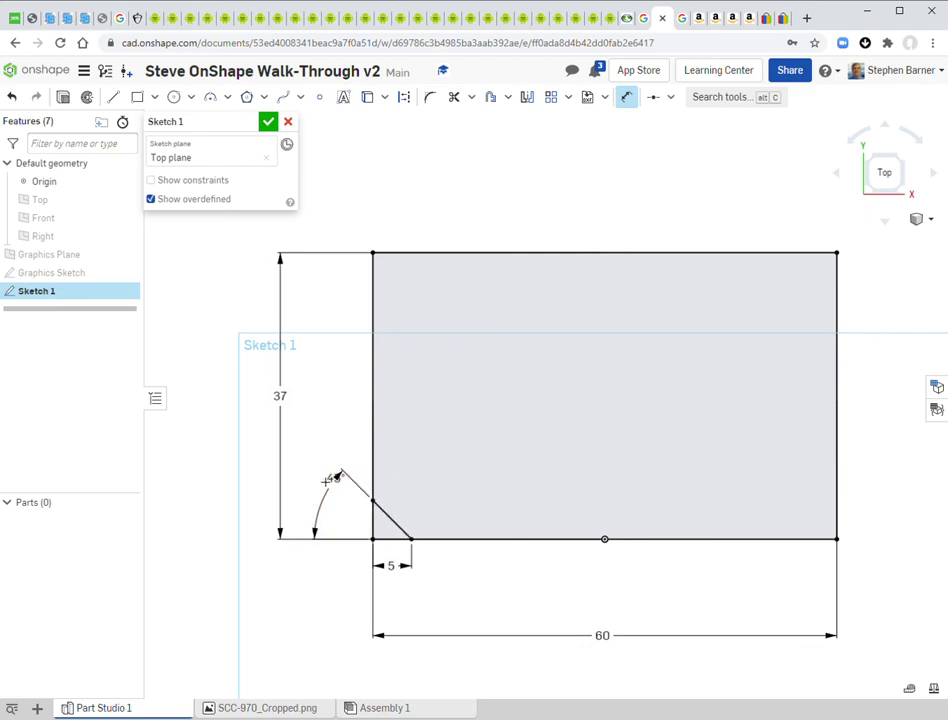
mouse_move(334, 479)
left_mouse_down()
mouse_move(328, 506)
mouse_move(324, 498)
left_mouse_up()
Try trimming the rectangle's edges outside the chamfer line at the lower-left corner, and undo the trim.
left_click(454, 96)
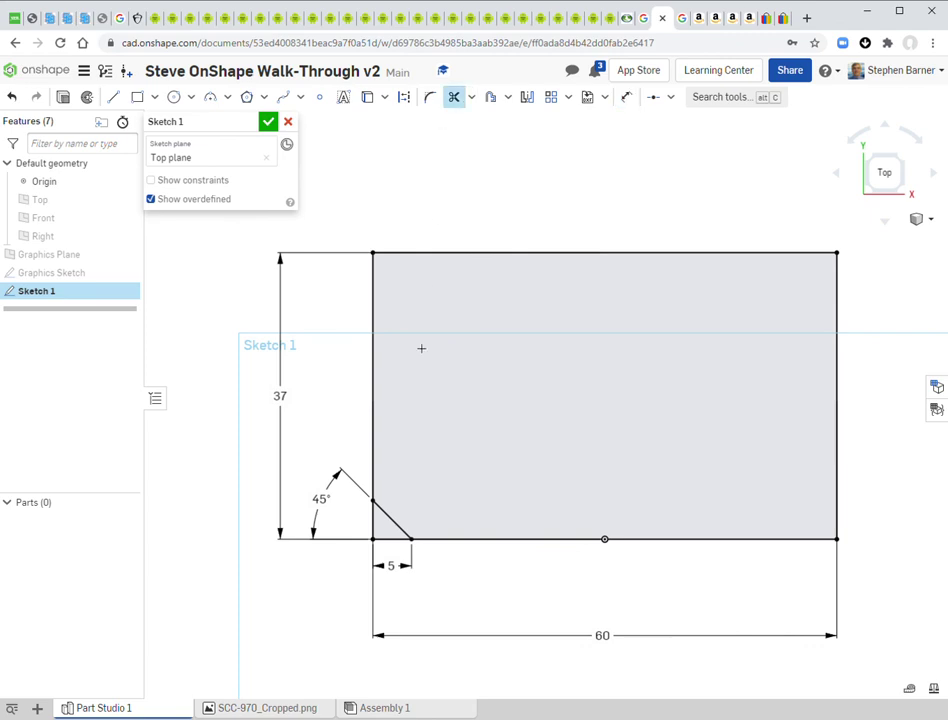
left_click(397, 545)
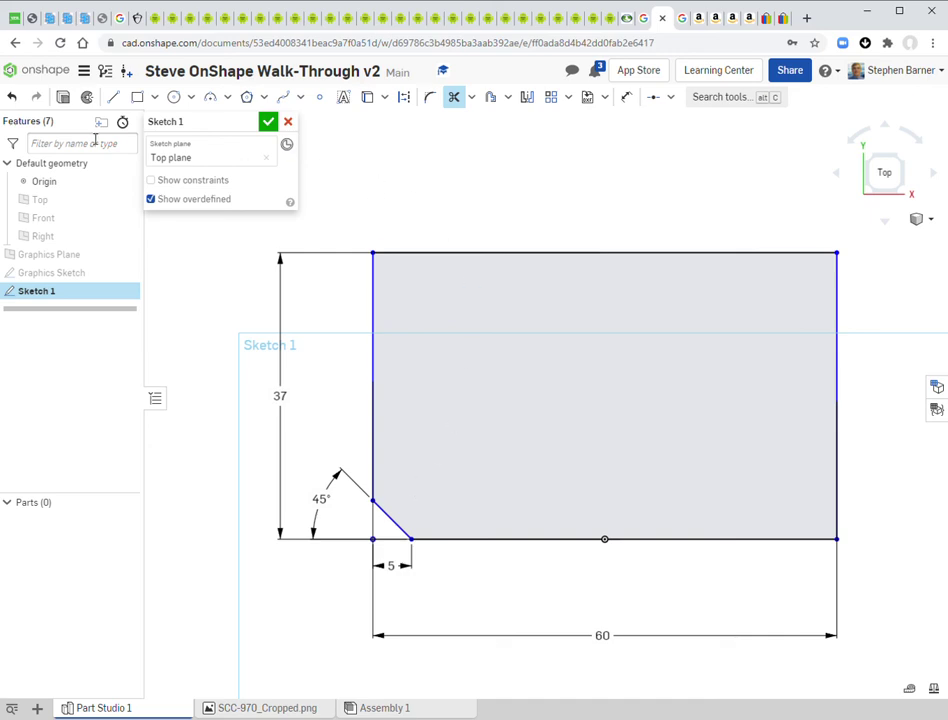
left_click(13, 99)
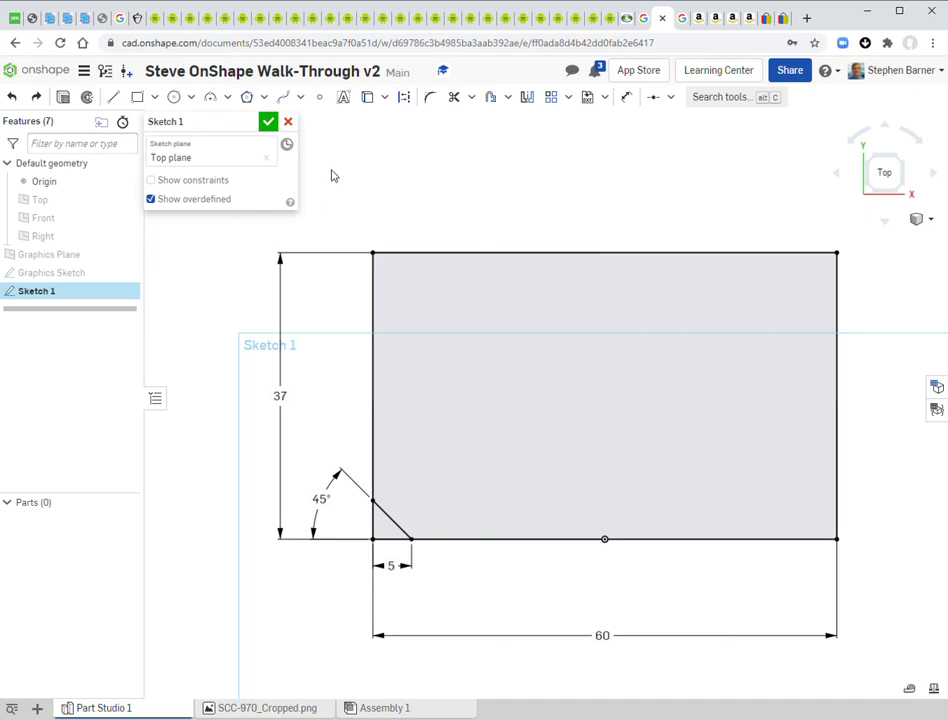
Draw a vertical construction line from the origin to the midpoint of the rectangle's upper edge.
left_click(113, 97)
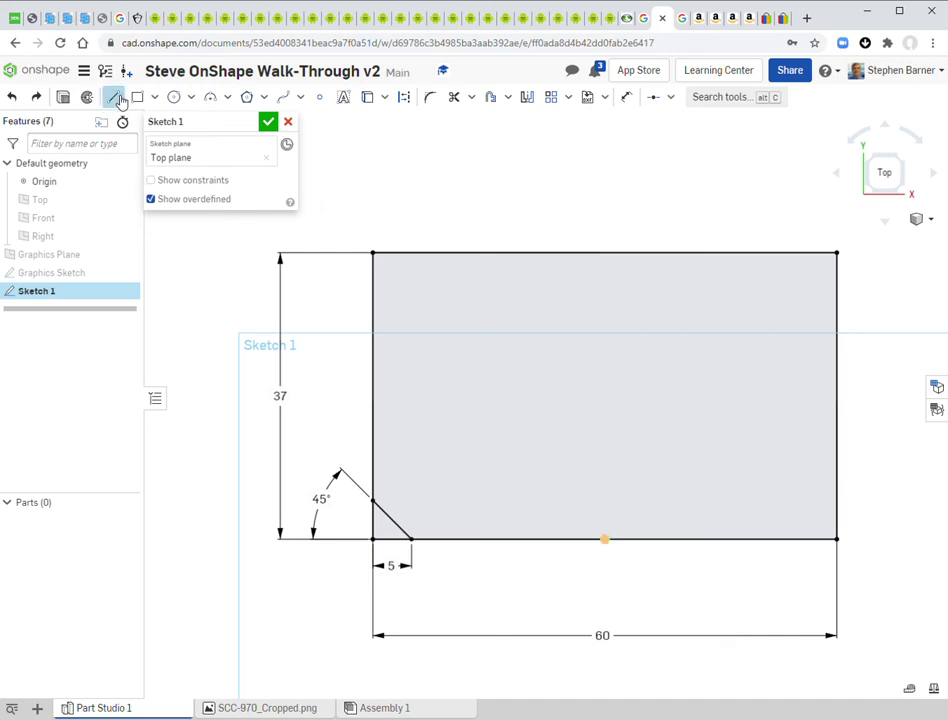
left_click(406, 101)
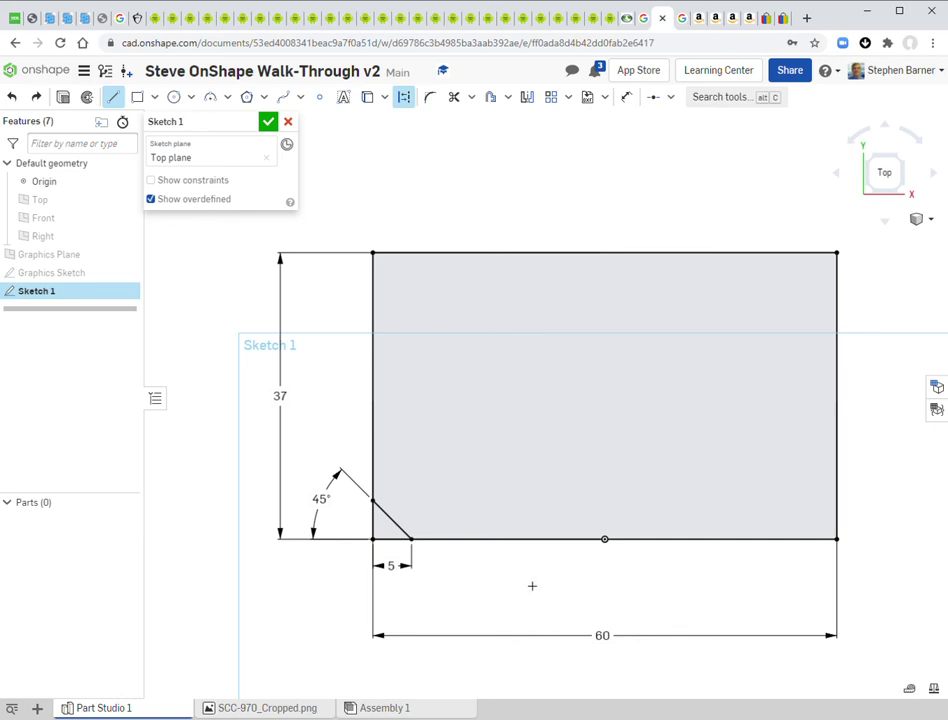
left_click(606, 540)
left_click(606, 253)
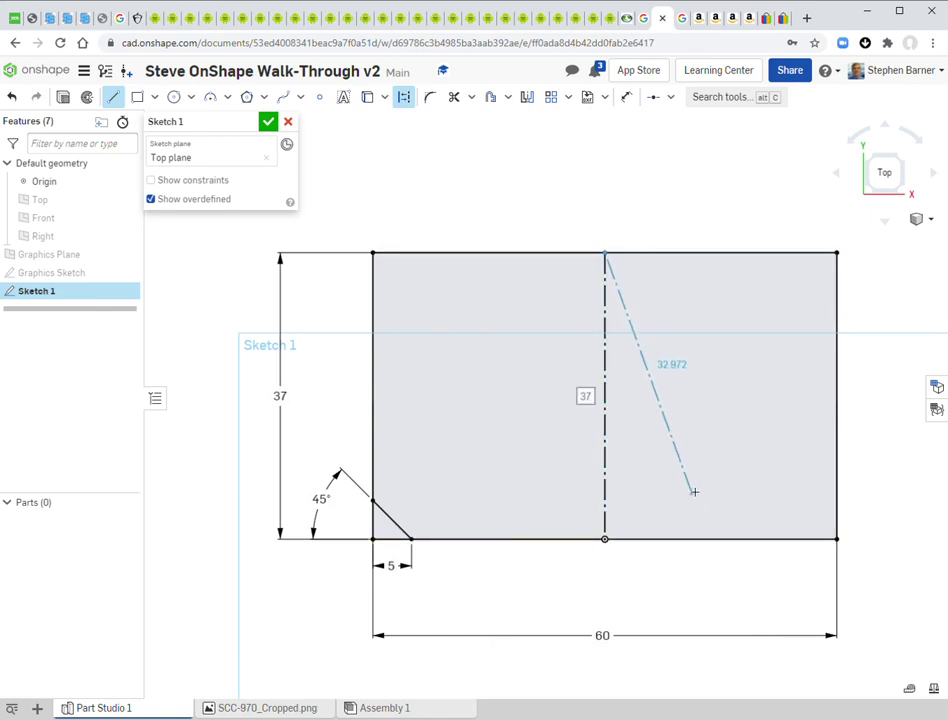
key("Escape")
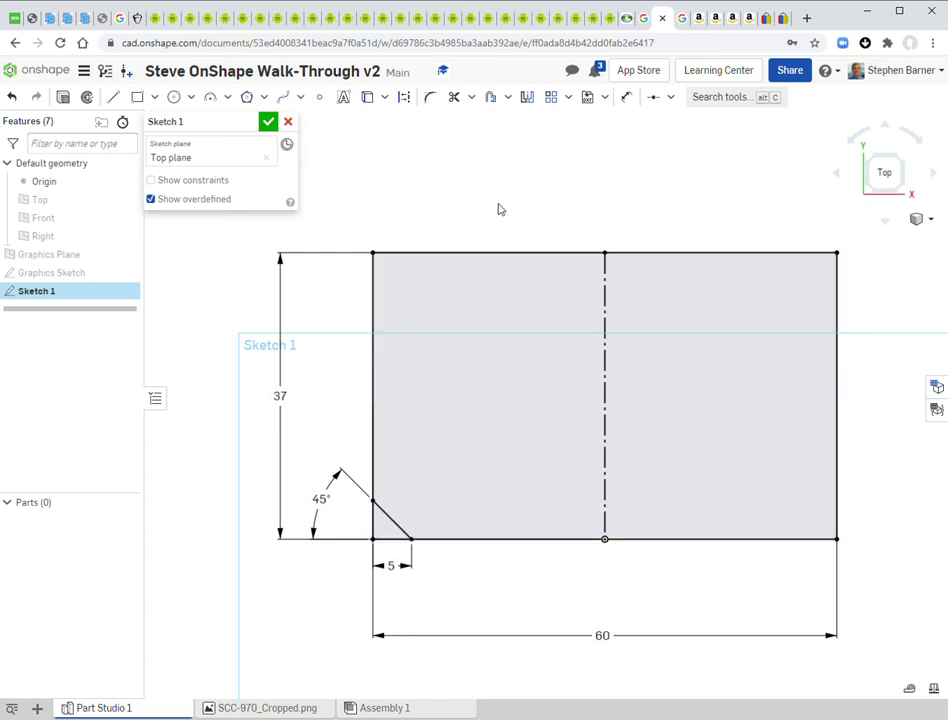
Mirror the chamfer line about the vertical construction line onto the rectangle's lower-right corner.
left_click(530, 104)
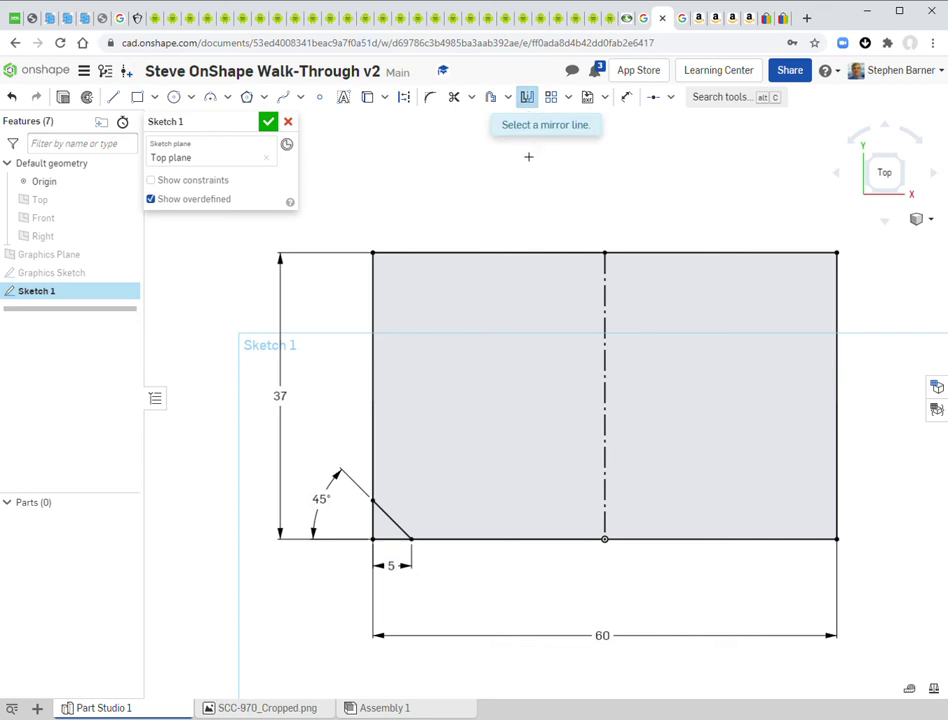
left_click(610, 310)
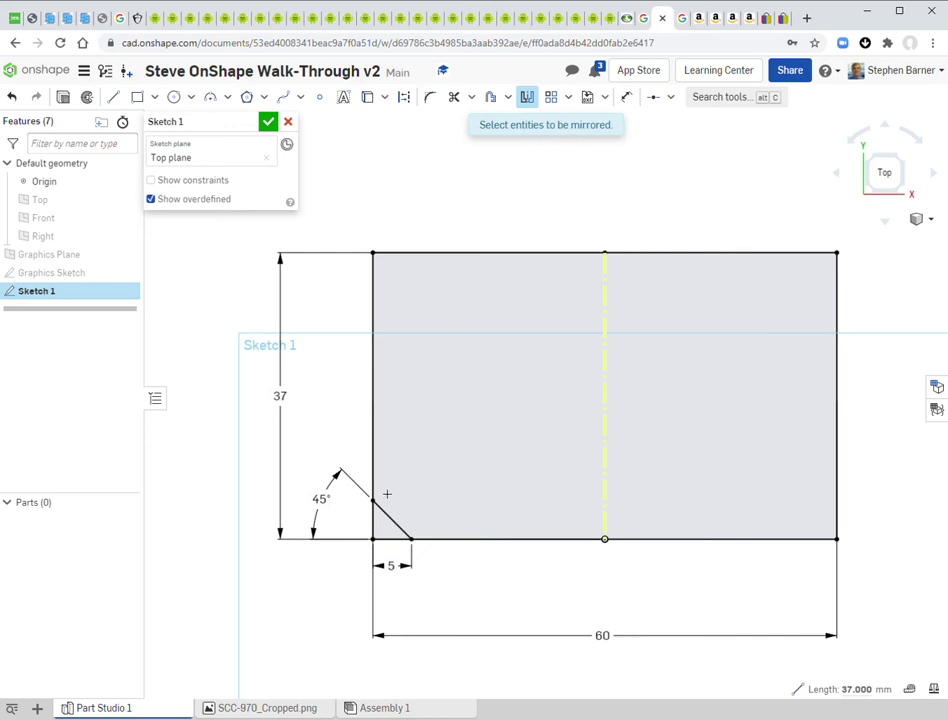
left_click(396, 523)
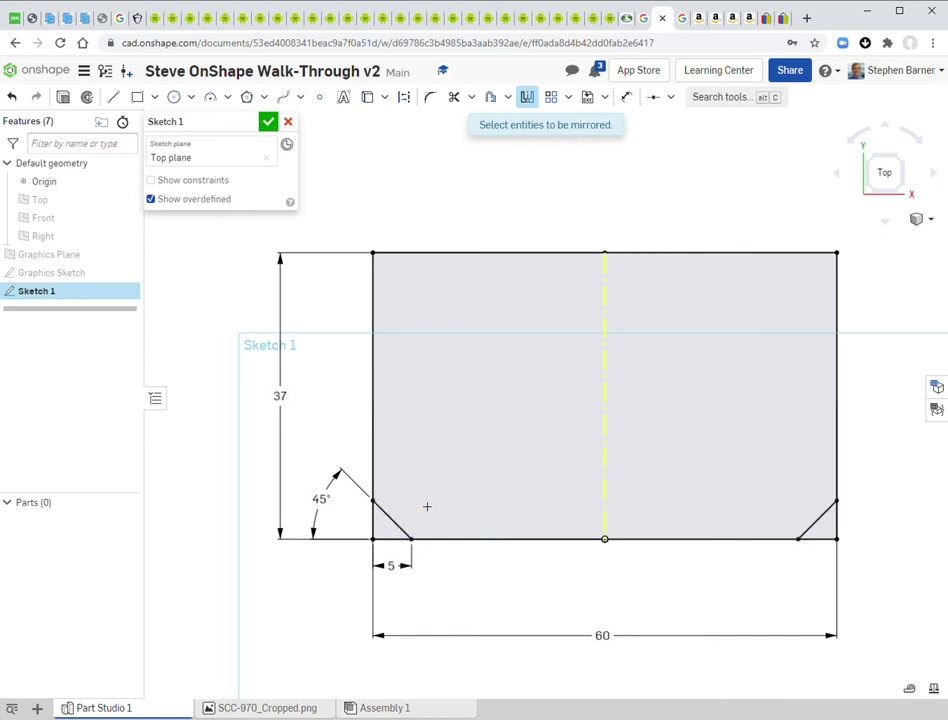
left_click(527, 100)
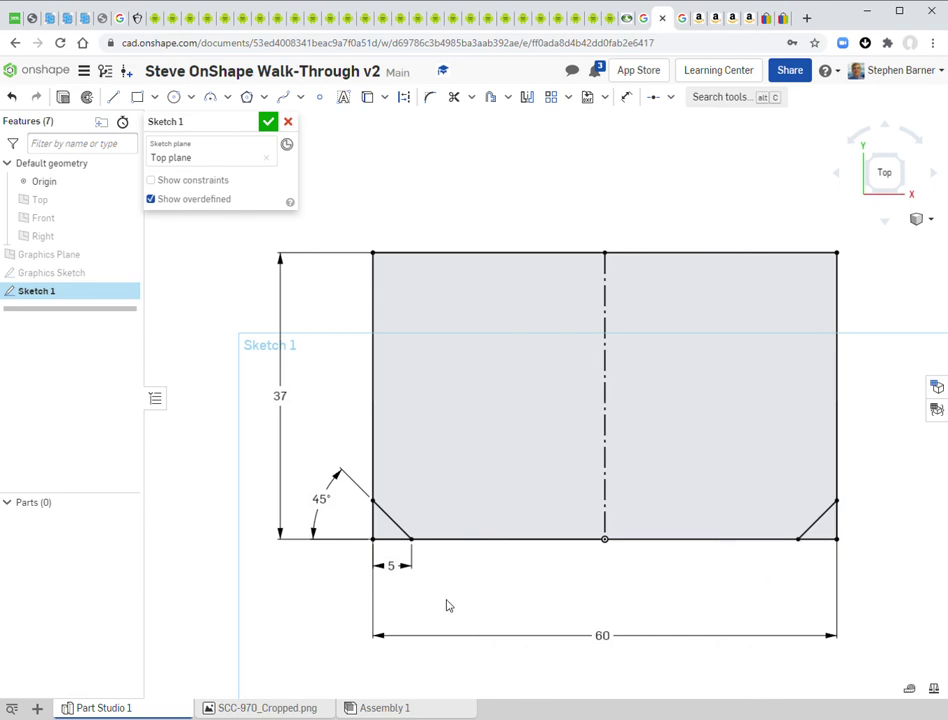
Try a 10 mm offset for the lower-left chamfer line to test the mirrored chamfer, and restore the offset to 5 mm.
double_click(393, 567)
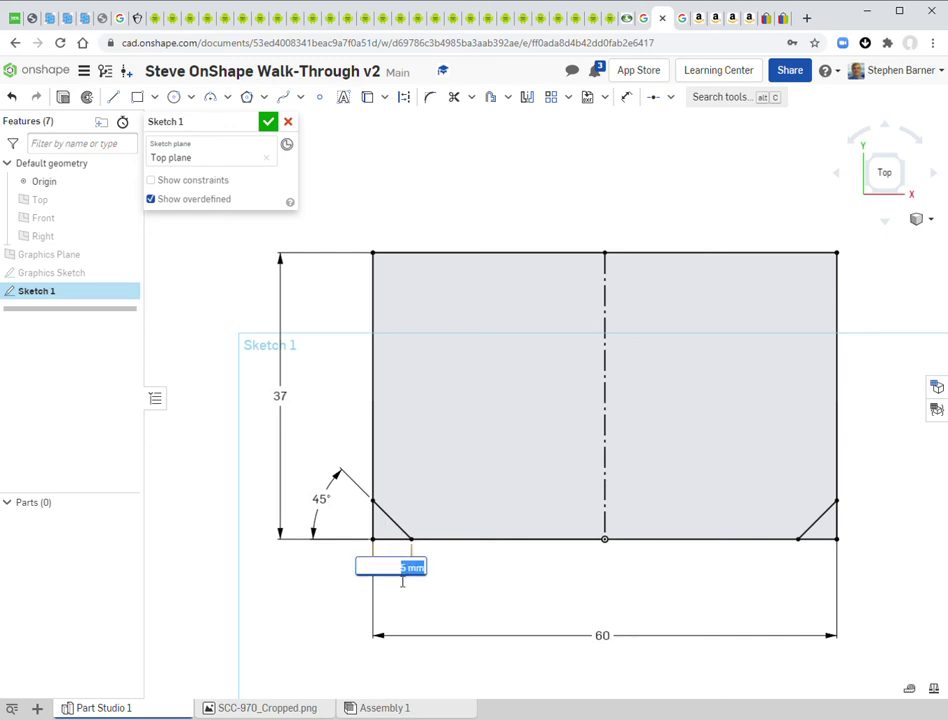
type("10")
key("Return")
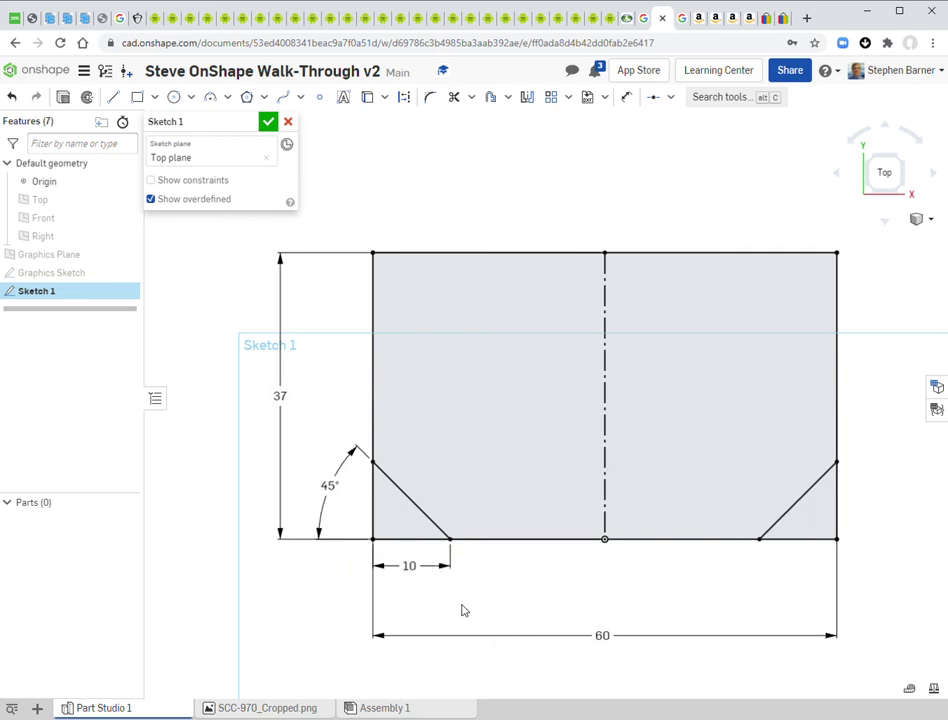
left_click(790, 508)
left_click(779, 515)
left_click(408, 520)
left_click(766, 561)
double_click(417, 569)
type("5")
key("Return")
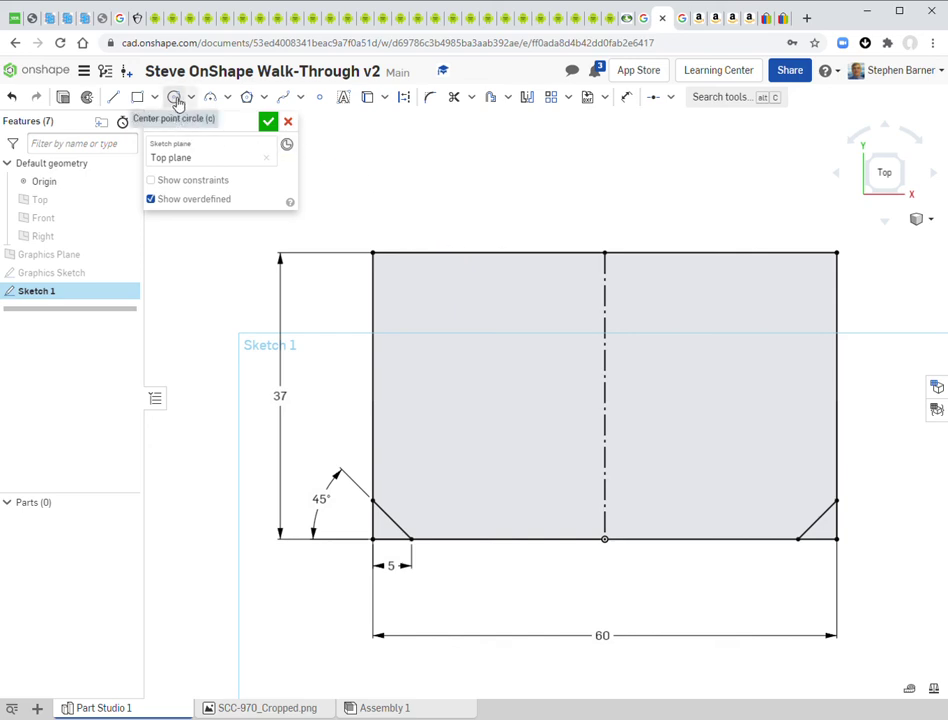
Sketch a 4 mm diameter circle centred on the vertical construction line just above the origin, and move its diameter label clear of the circle.
left_click(176, 100)
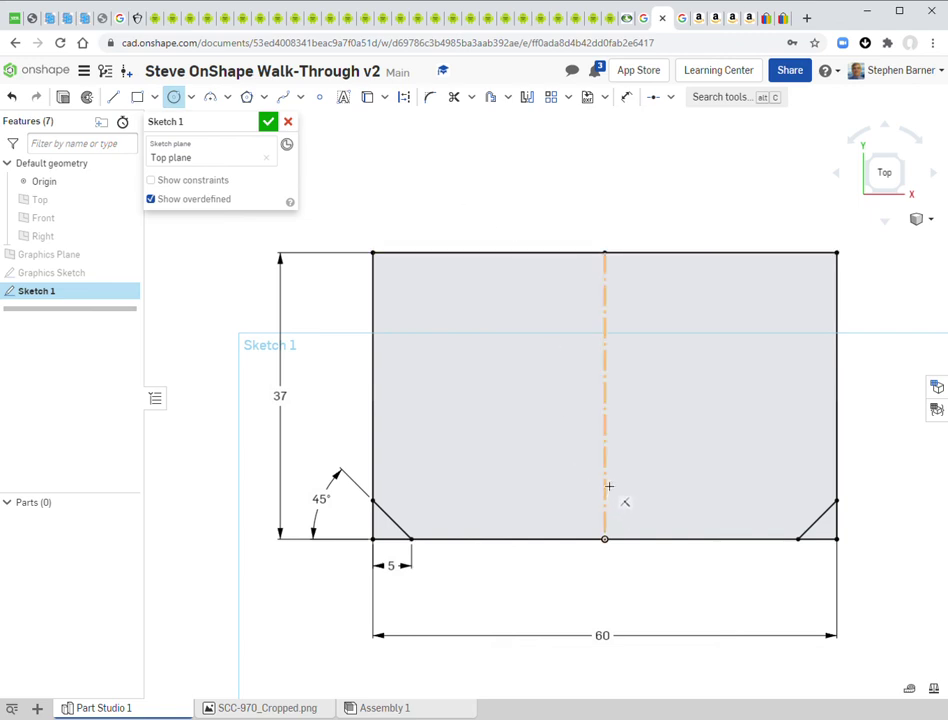
left_click(607, 484)
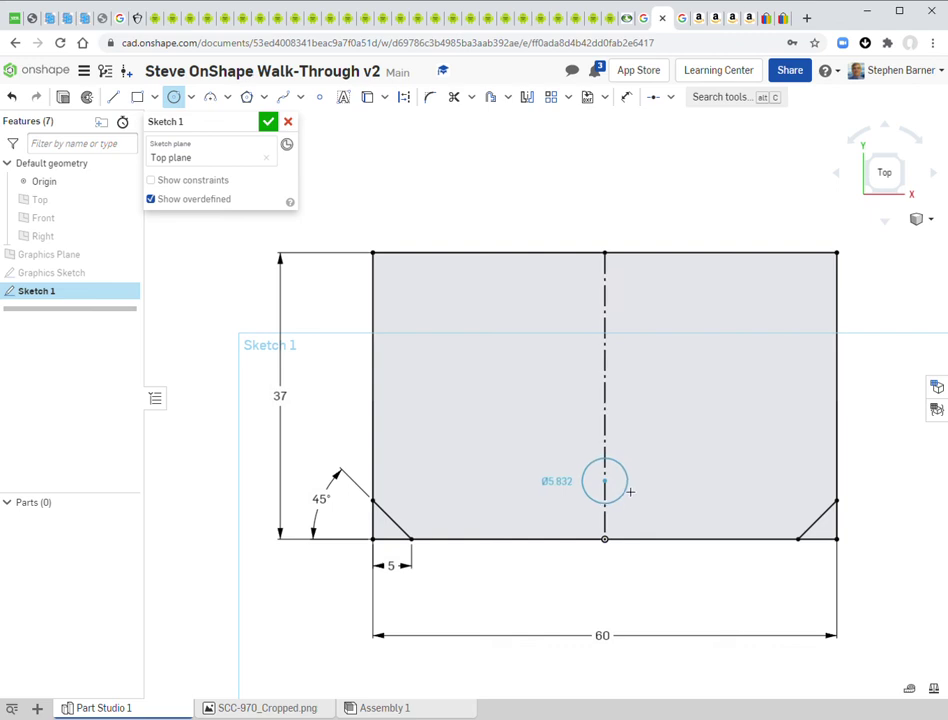
left_click(629, 491)
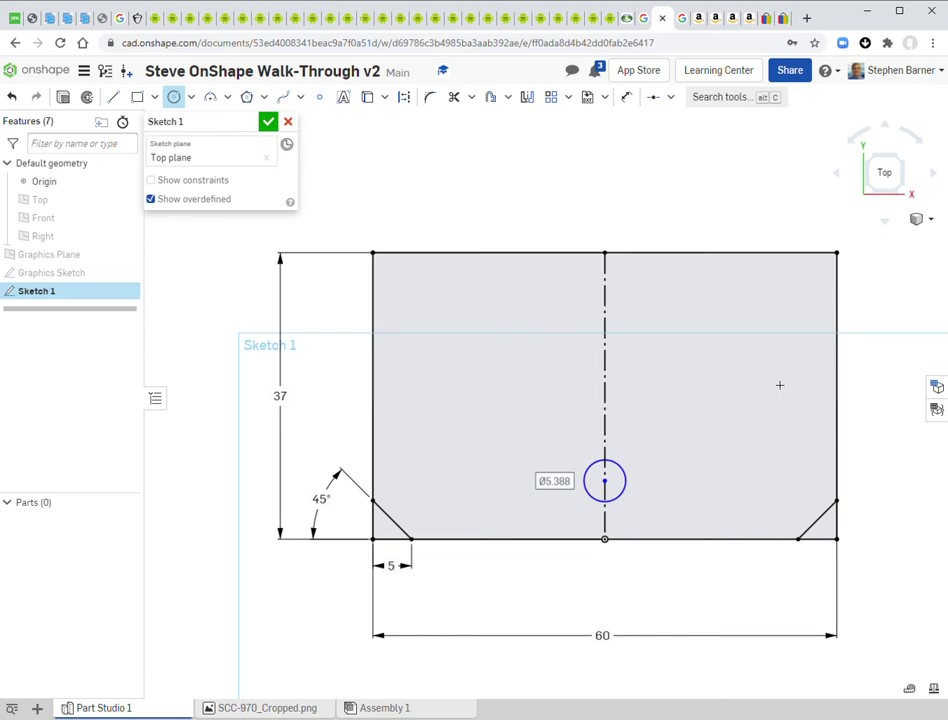
left_click(753, 467)
type("4")
key("Return")
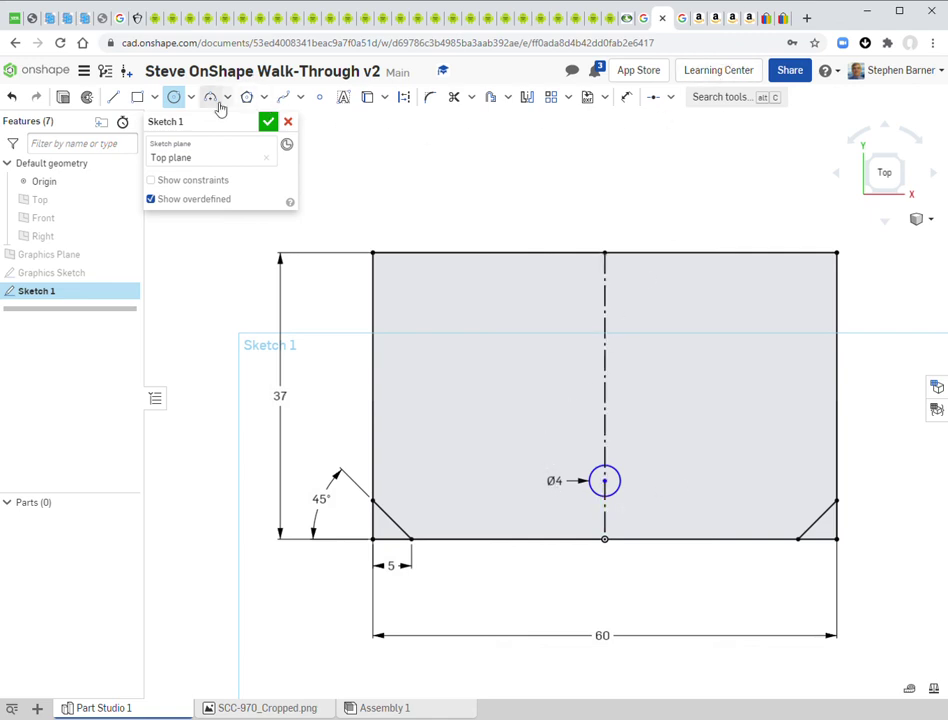
left_click(176, 101)
left_click_drag(554, 481, 556, 459)
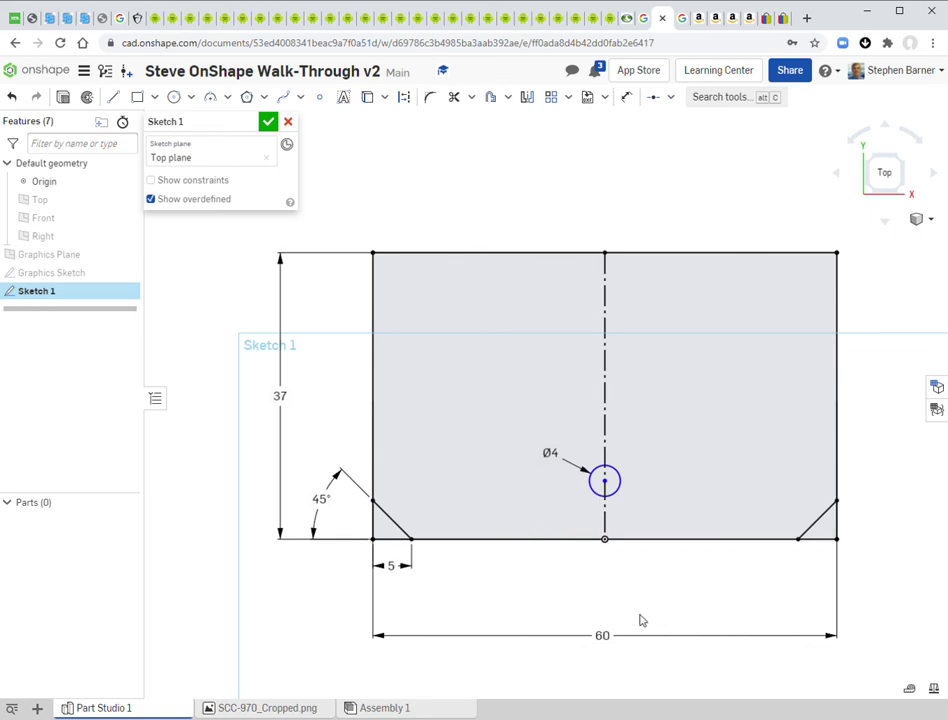
Dimension the vertical distance from the origin to the centre of the circle on the construction line as 6 mm.
left_click(627, 97)
left_click(605, 539)
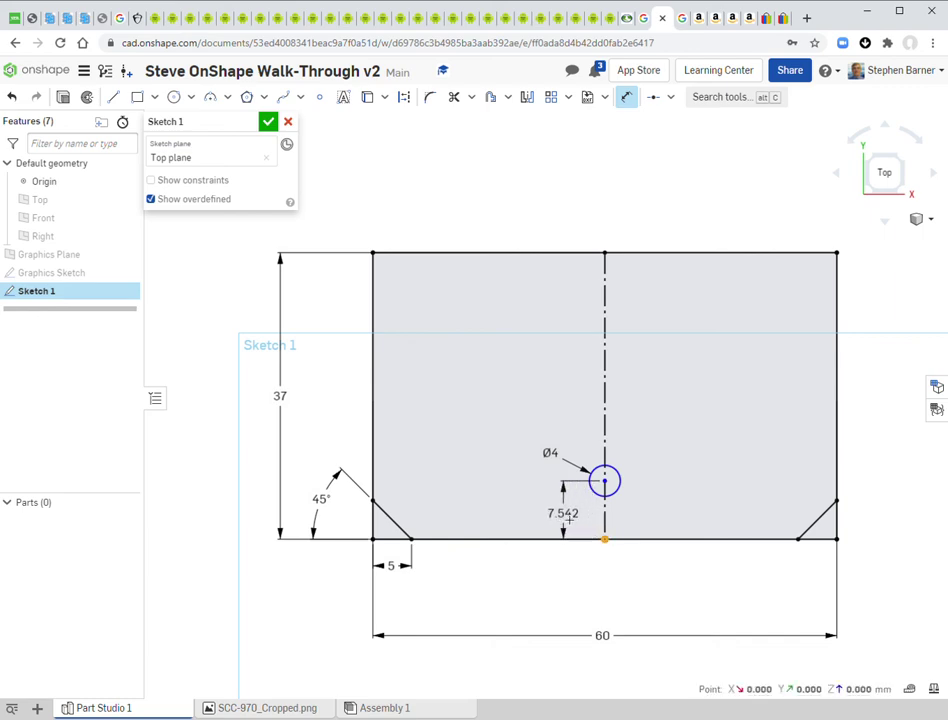
left_click(568, 525)
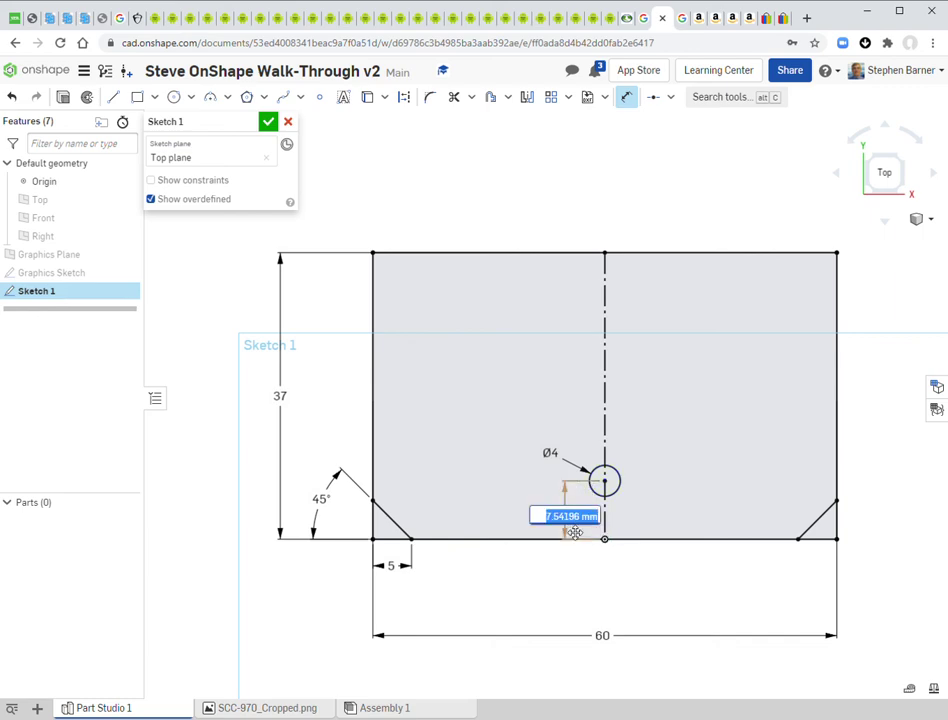
type("6")
key("Return")
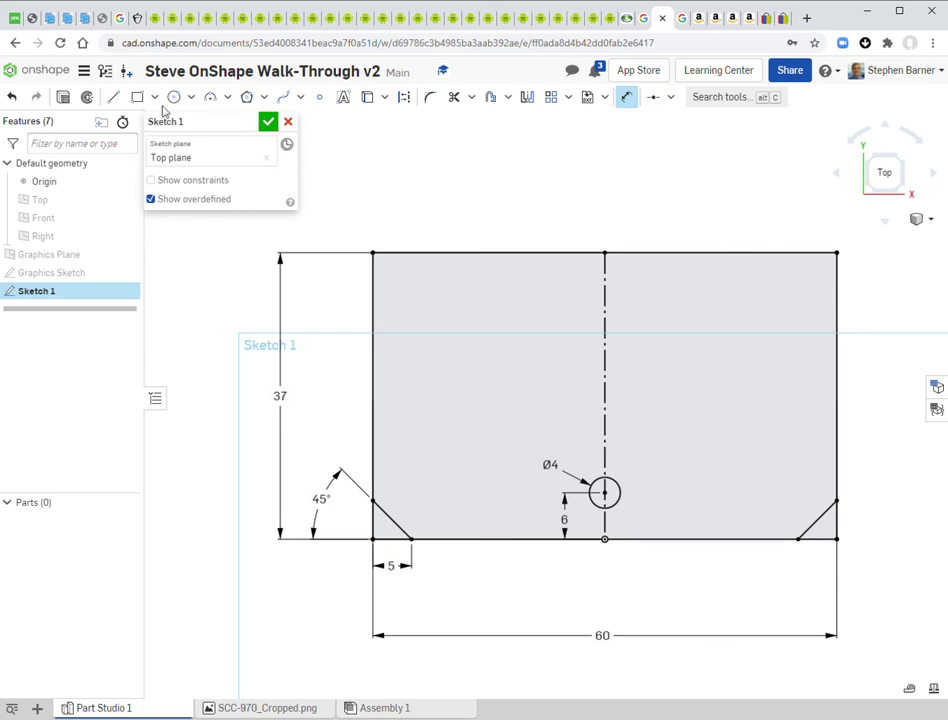
Sketch a second circle about 7.8 mm in diameter in the rectangle's upper-right area and constrain it equal to the 4 mm circle.
left_click(176, 97)
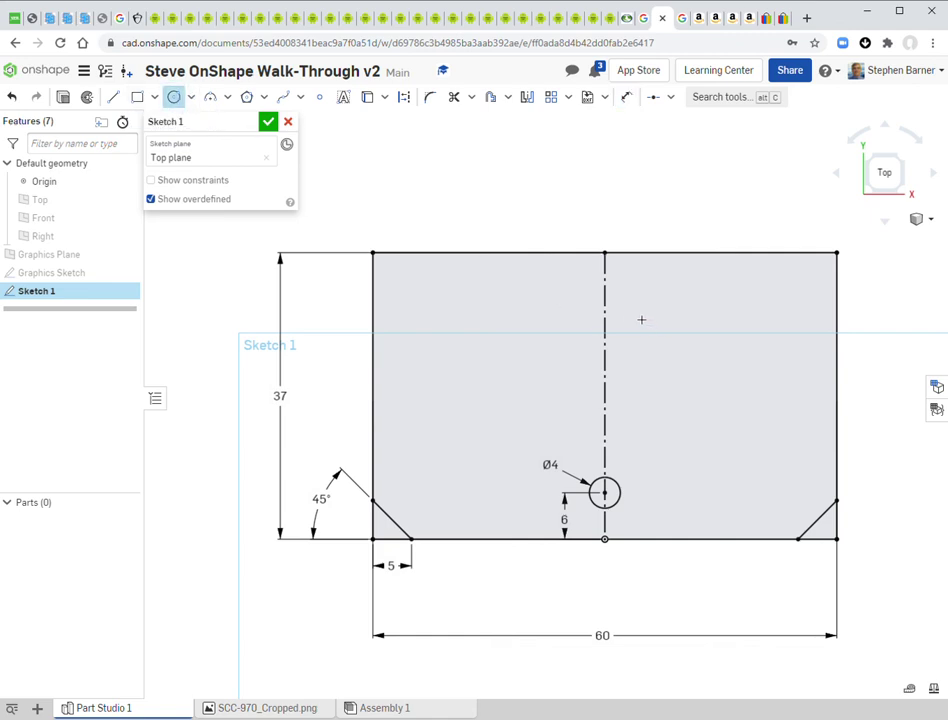
left_click(773, 365)
left_click(800, 391)
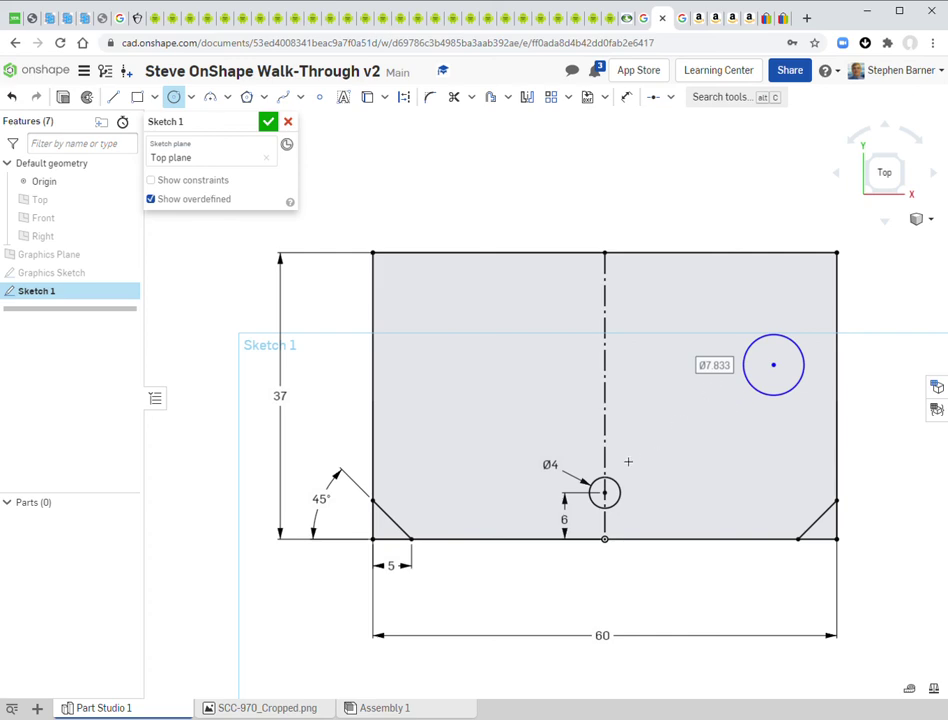
left_click(670, 97)
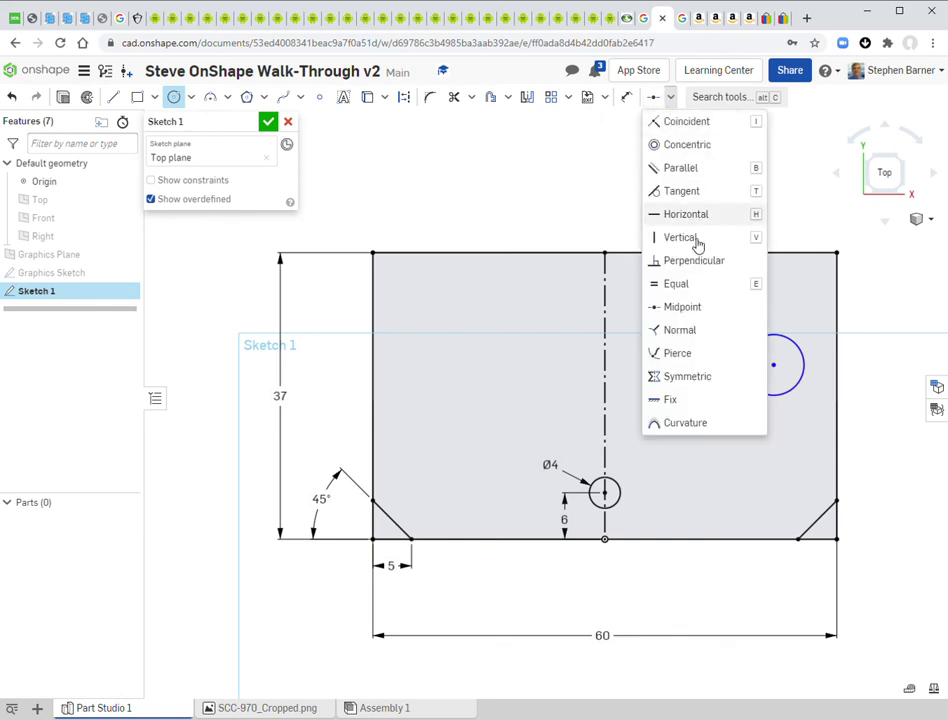
left_click(678, 284)
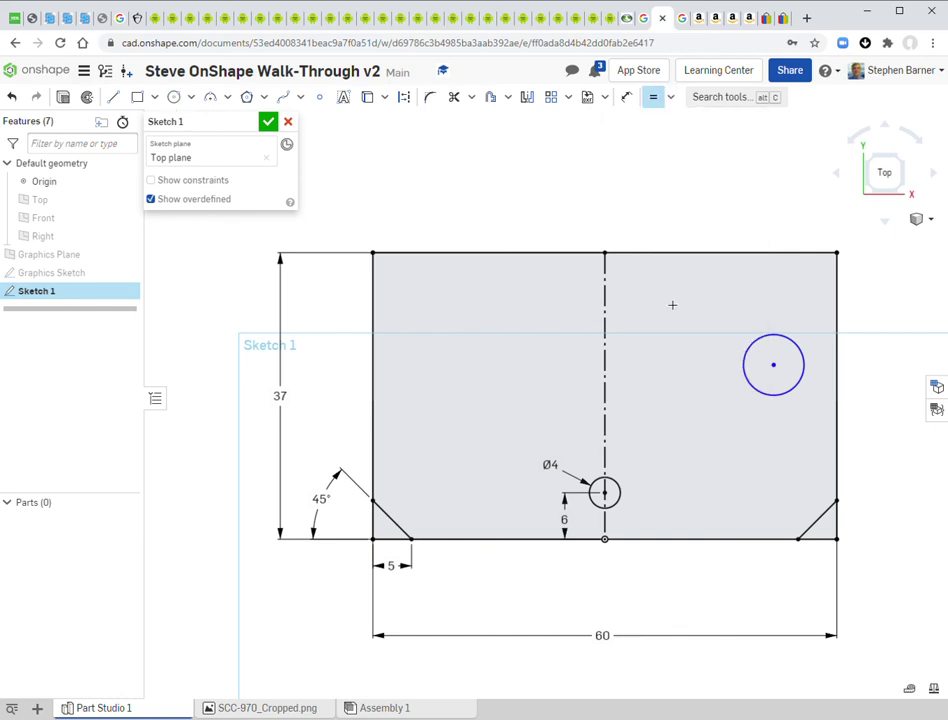
left_click(770, 398)
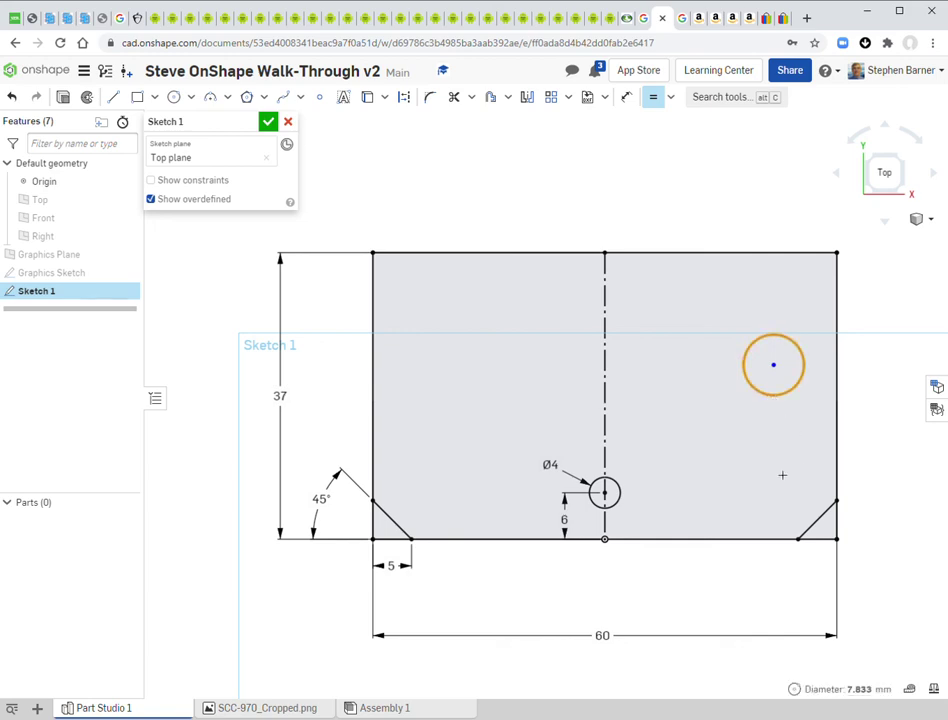
left_click(626, 493)
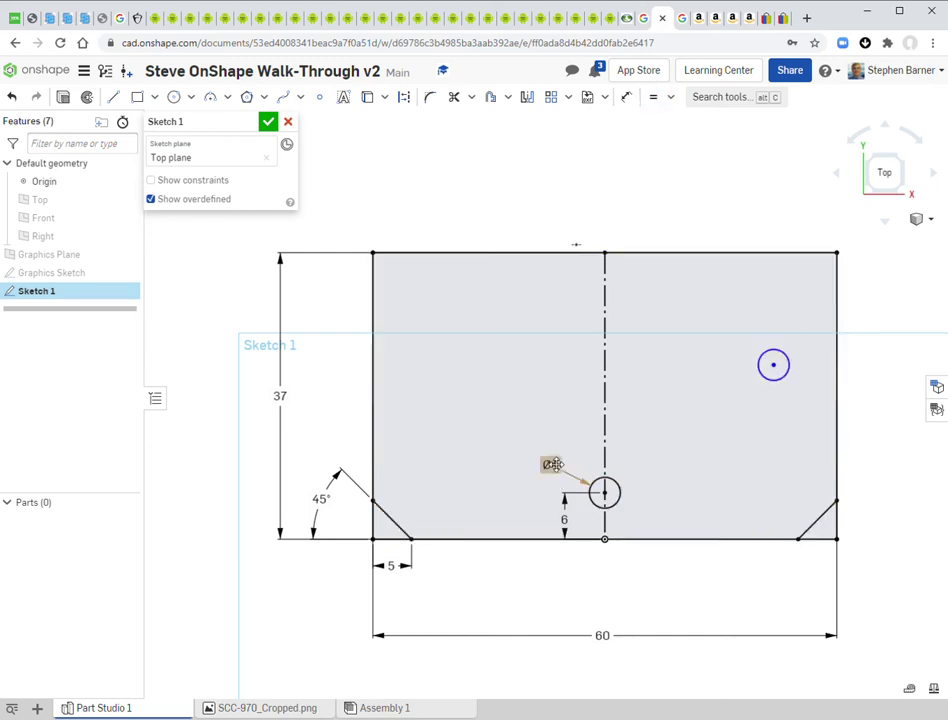
Try an 8 mm diameter on the construction-line circle to test the equal constraint, and restore the diameter to 4 mm.
double_click(551, 464)
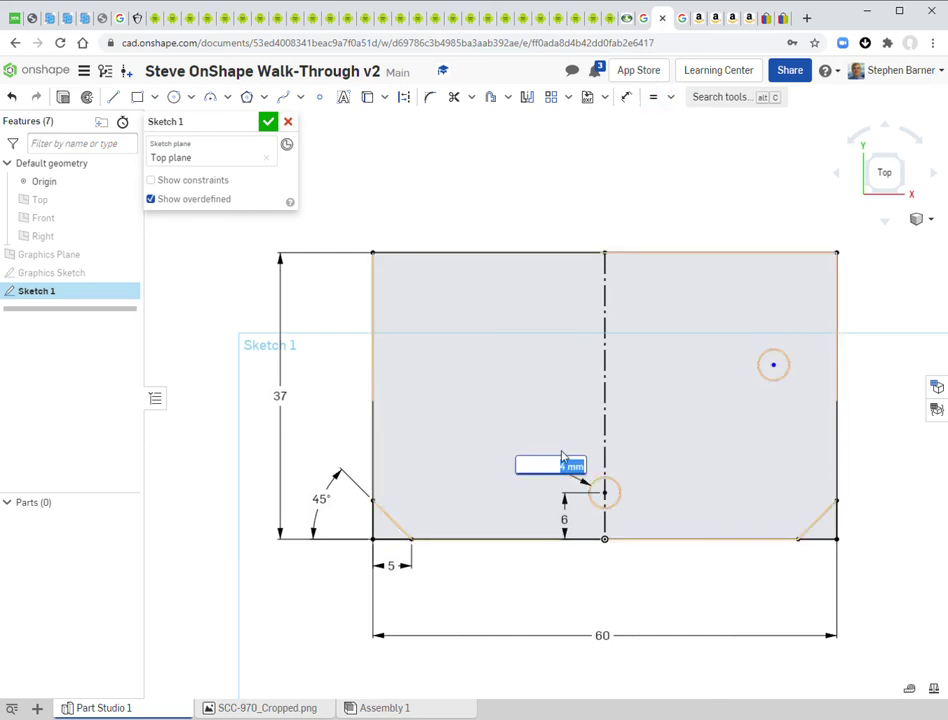
type("8")
key("Return")
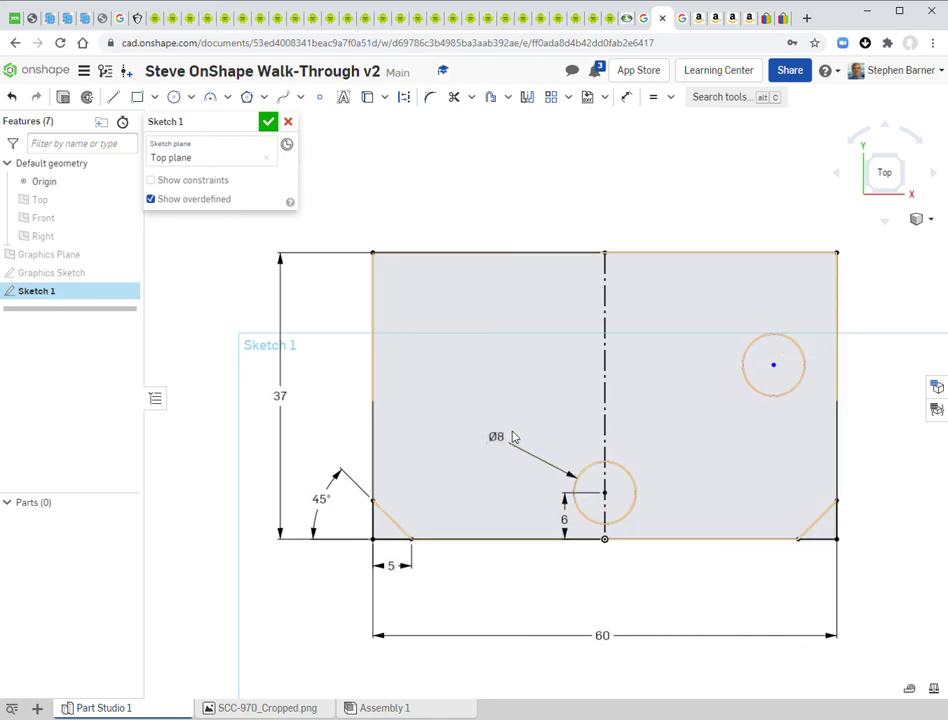
double_click(500, 440)
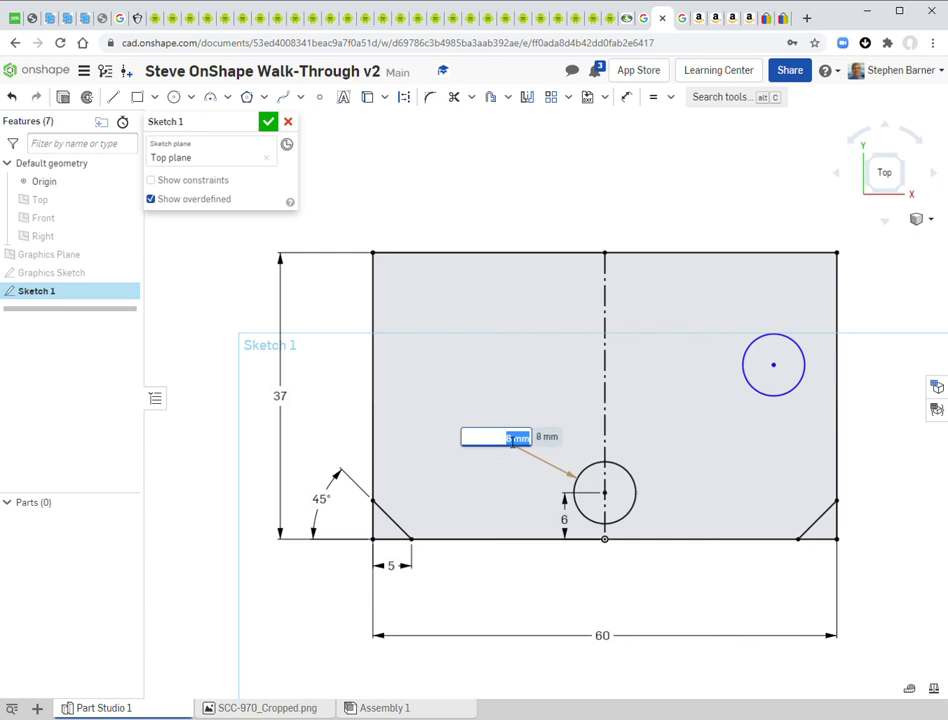
type("4")
key("Return")
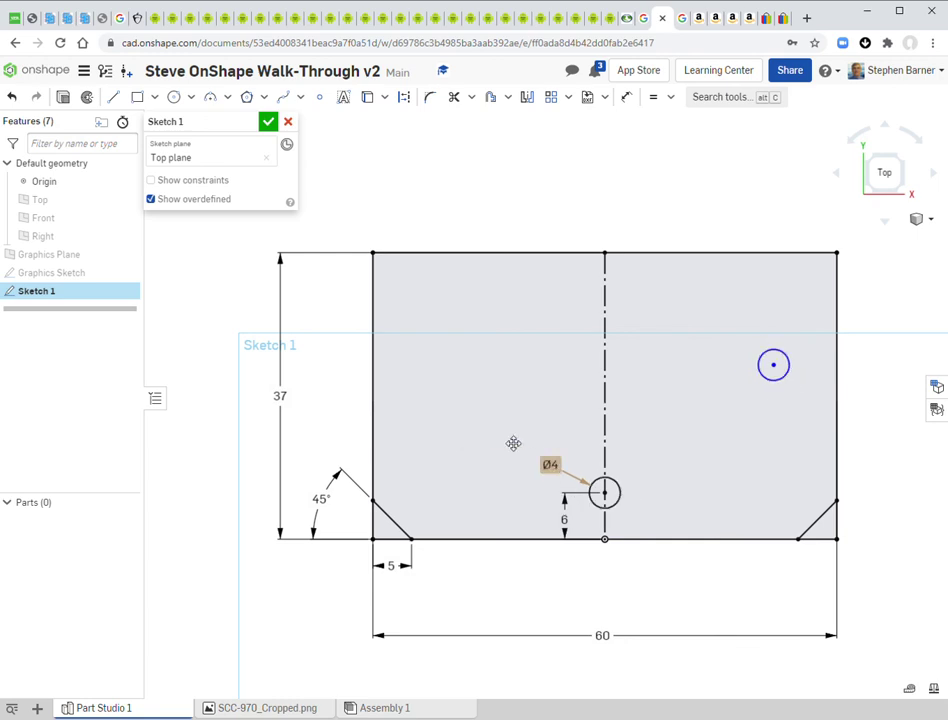
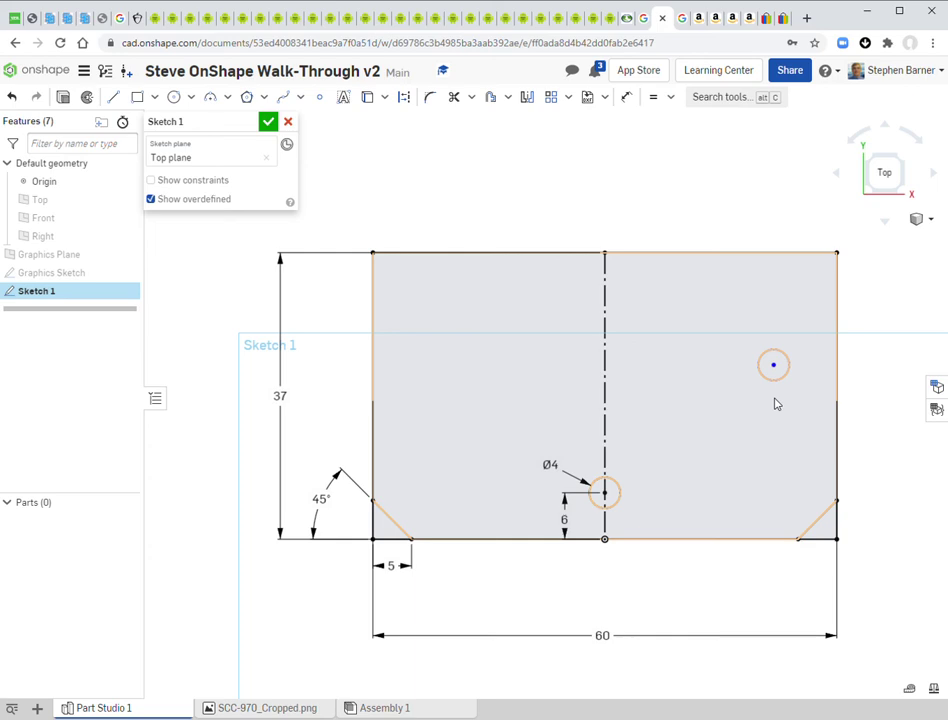
left_click(760, 371)
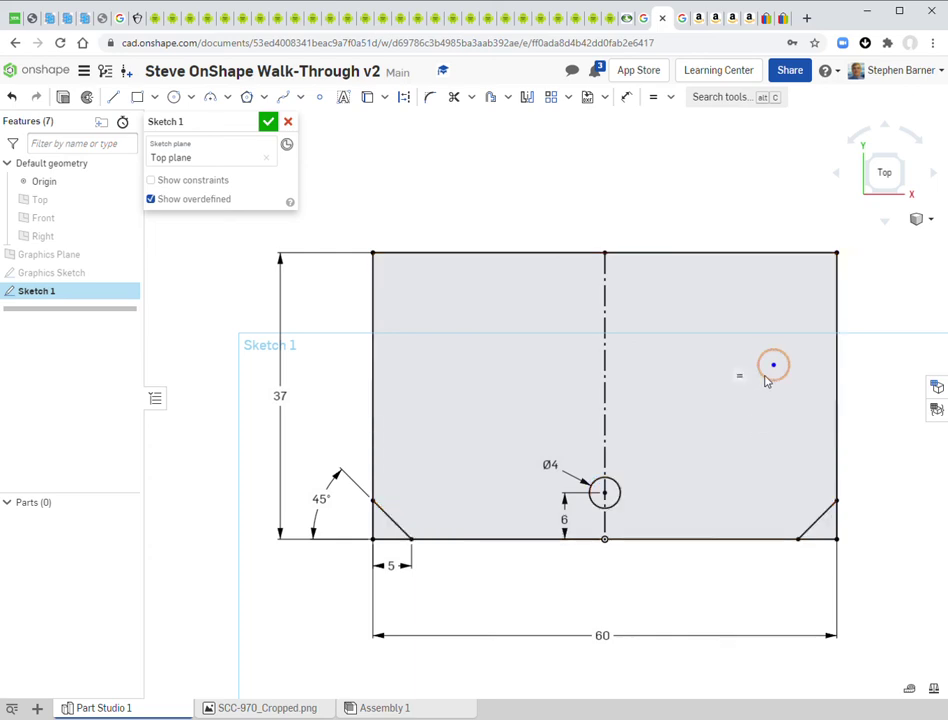
Dimension the vertical distance from the origin to the right-hand circle's centre as 22 mm and place the label close to that circle.
left_click(627, 96)
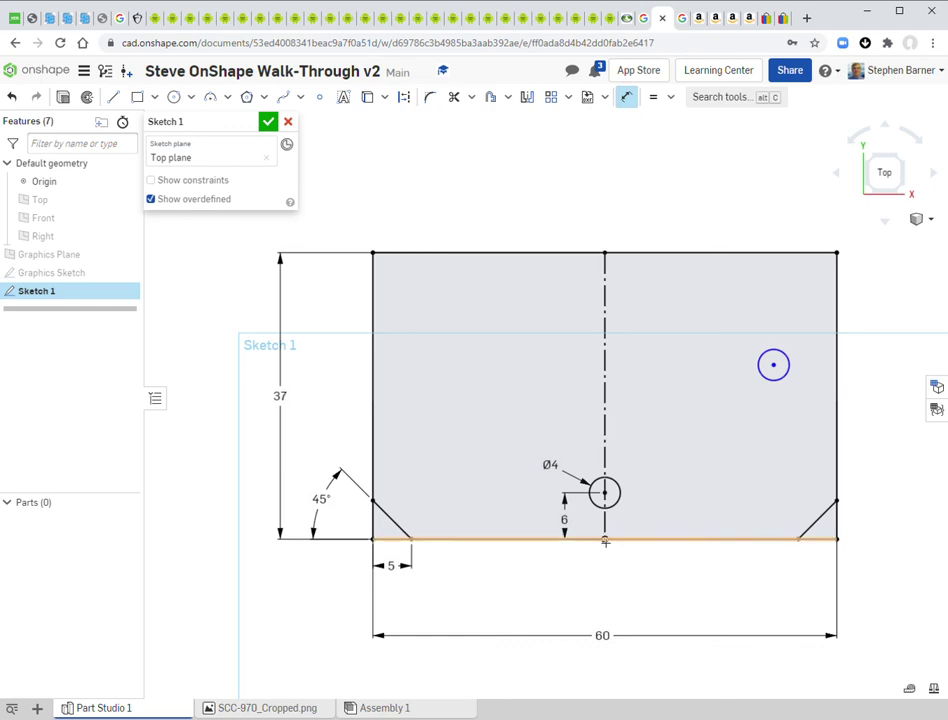
left_click(606, 541)
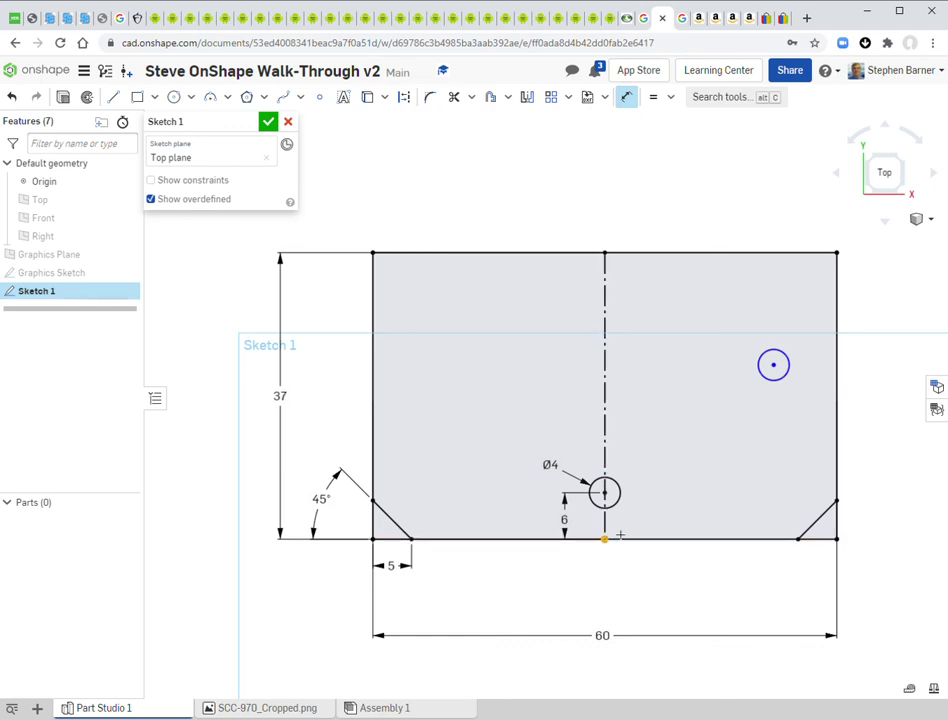
left_click(774, 366)
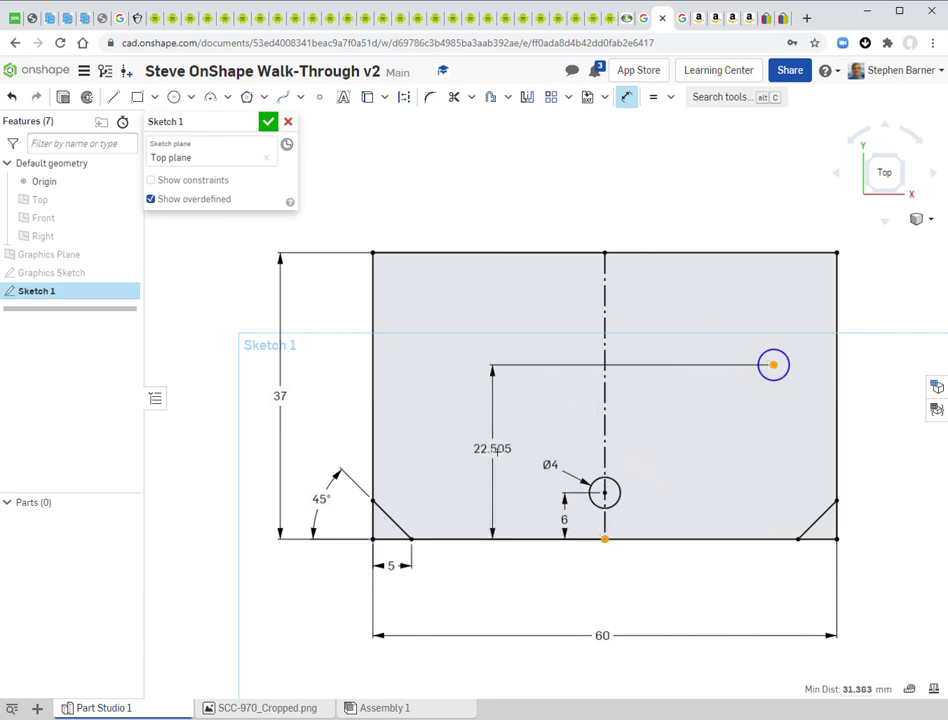
left_click(497, 441)
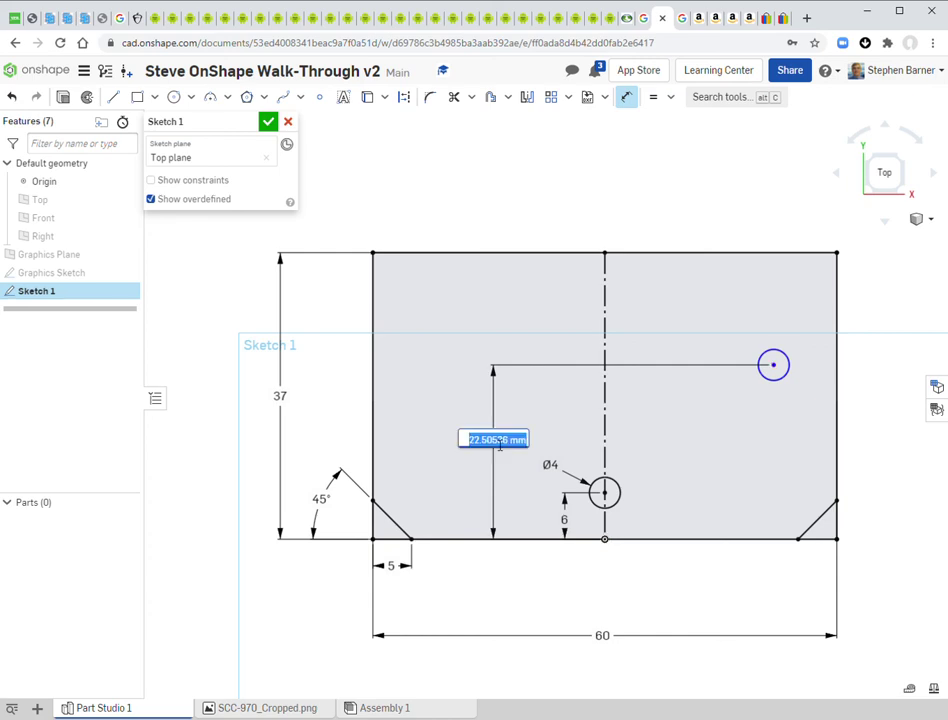
type("22")
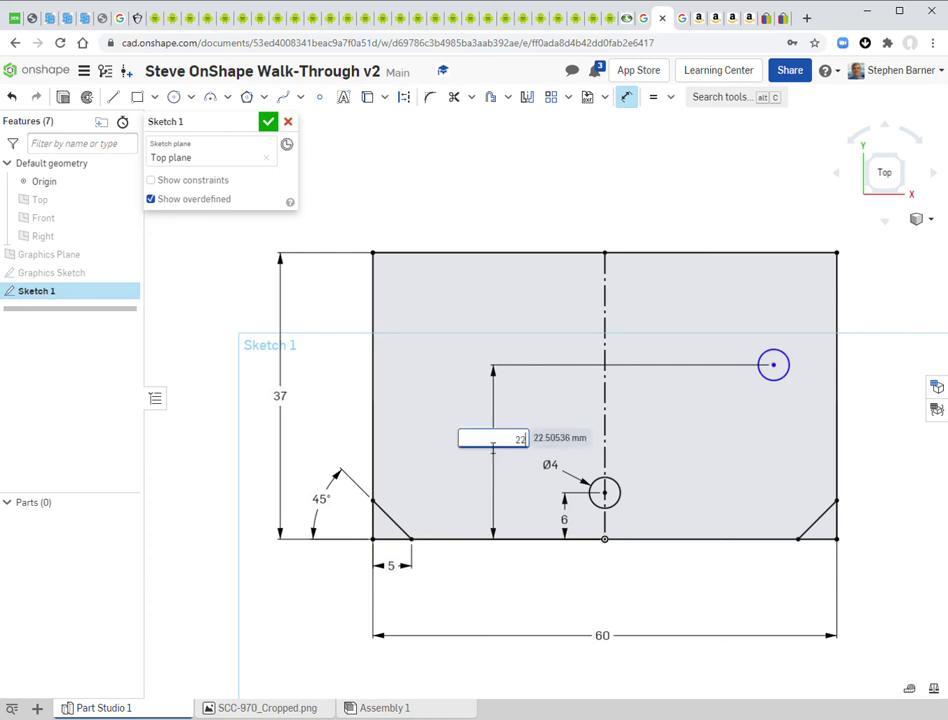
key("Return")
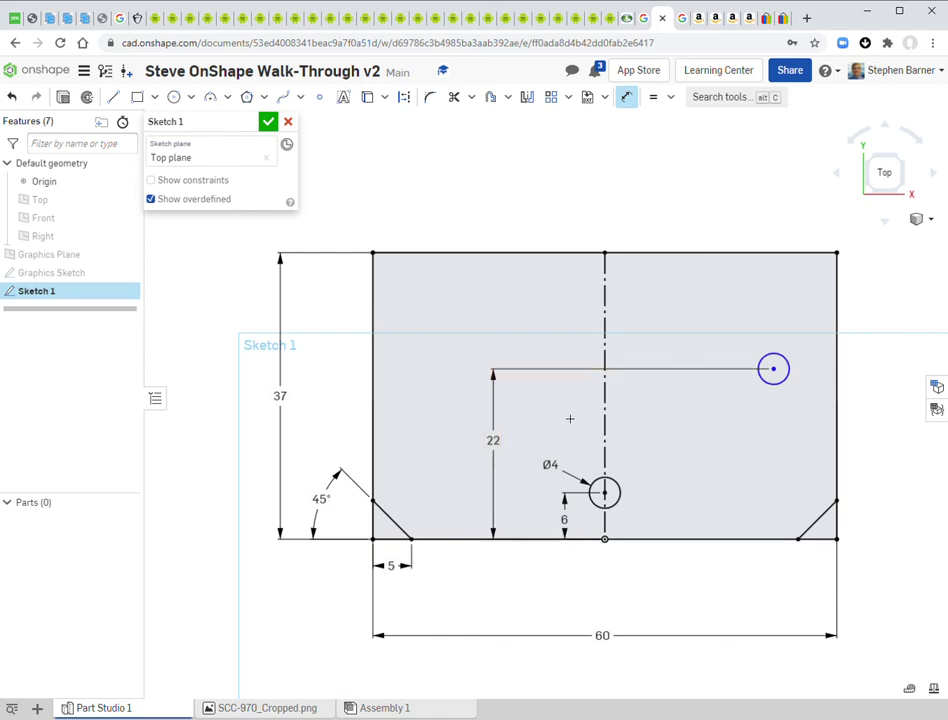
left_click_drag(500, 442, 735, 444)
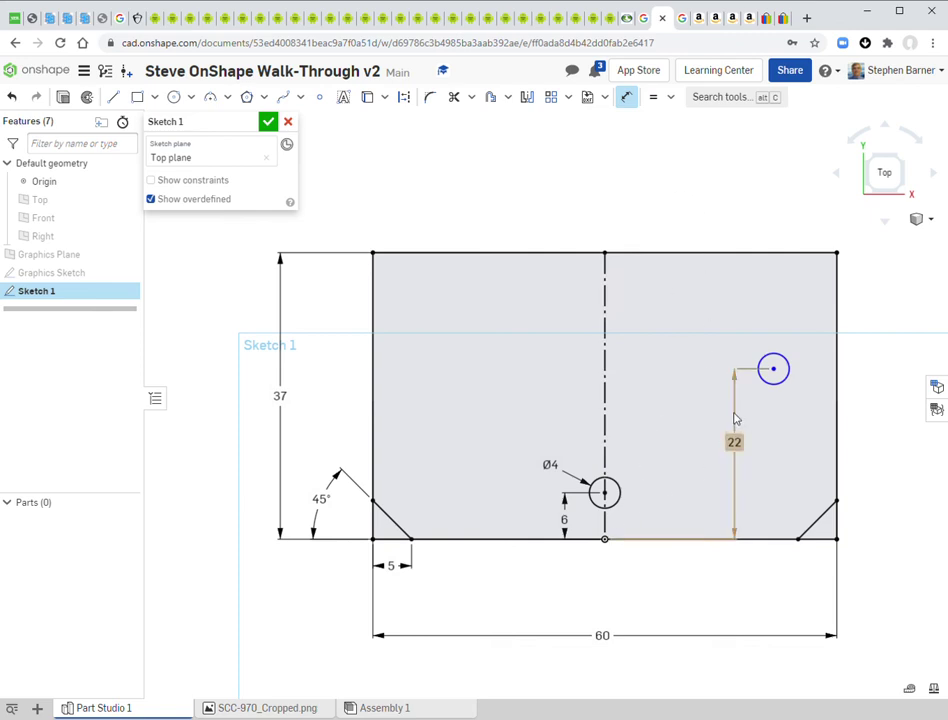
Dimension the horizontal distance from the origin to the right-hand circle's centre as 24 mm, with the label above the circle.
left_click(774, 369)
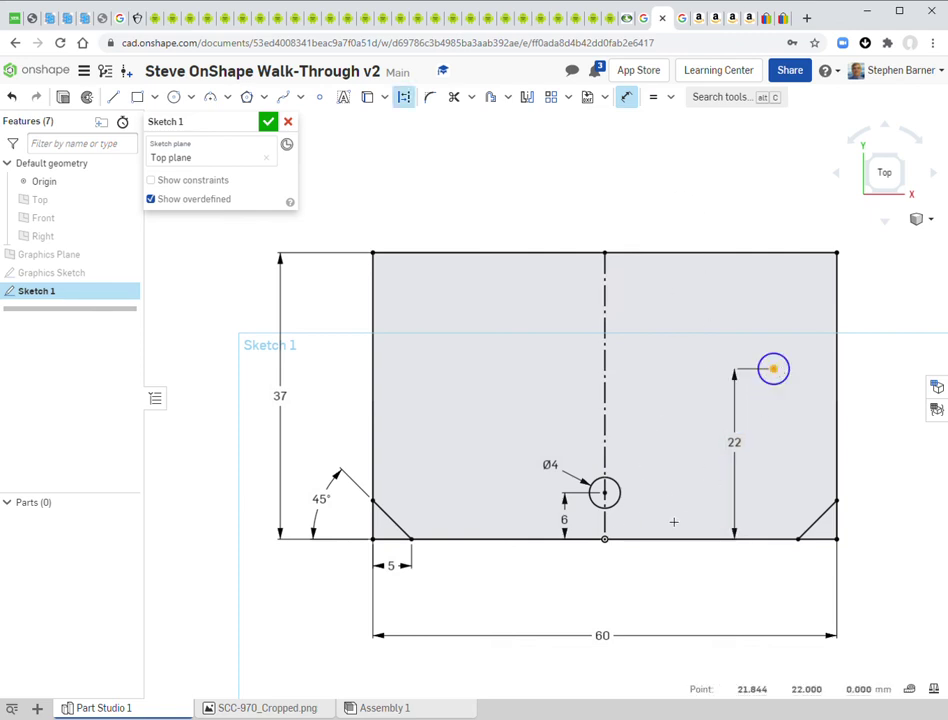
left_click(604, 539)
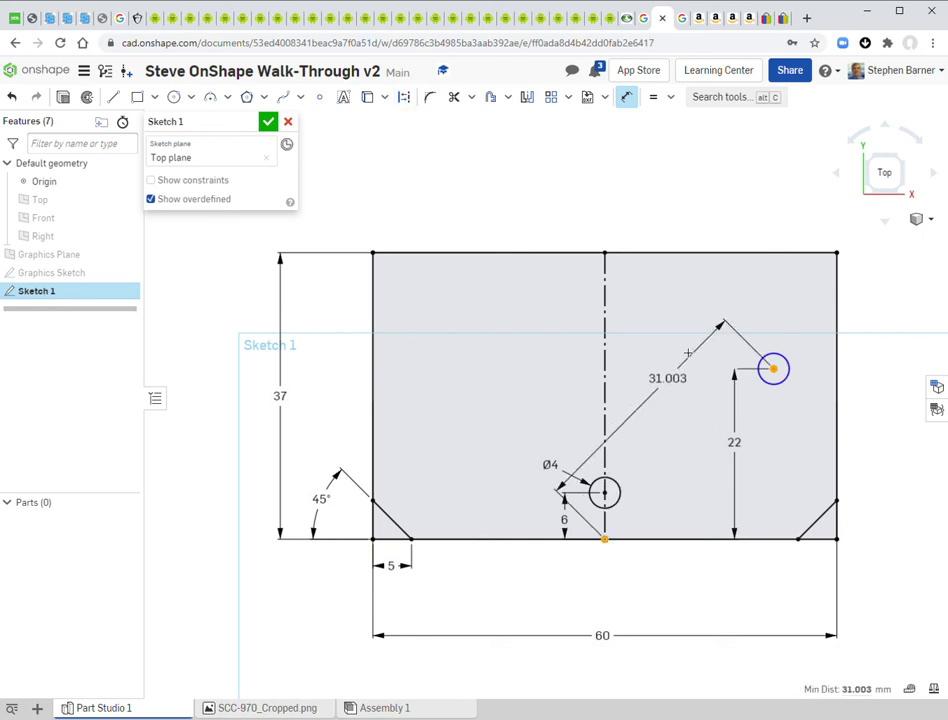
left_click(688, 317)
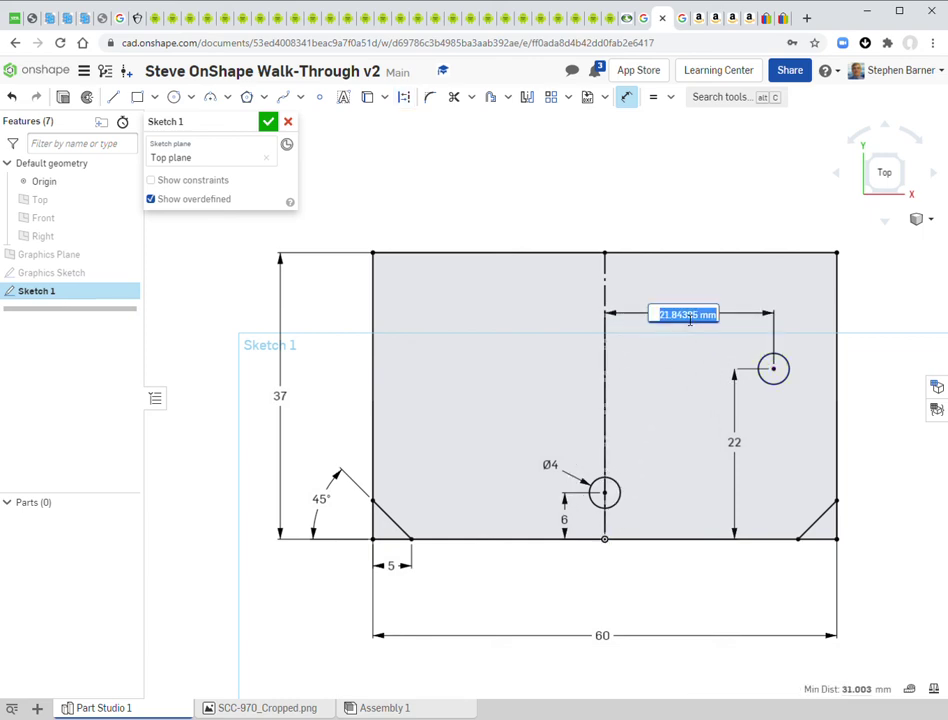
type("24")
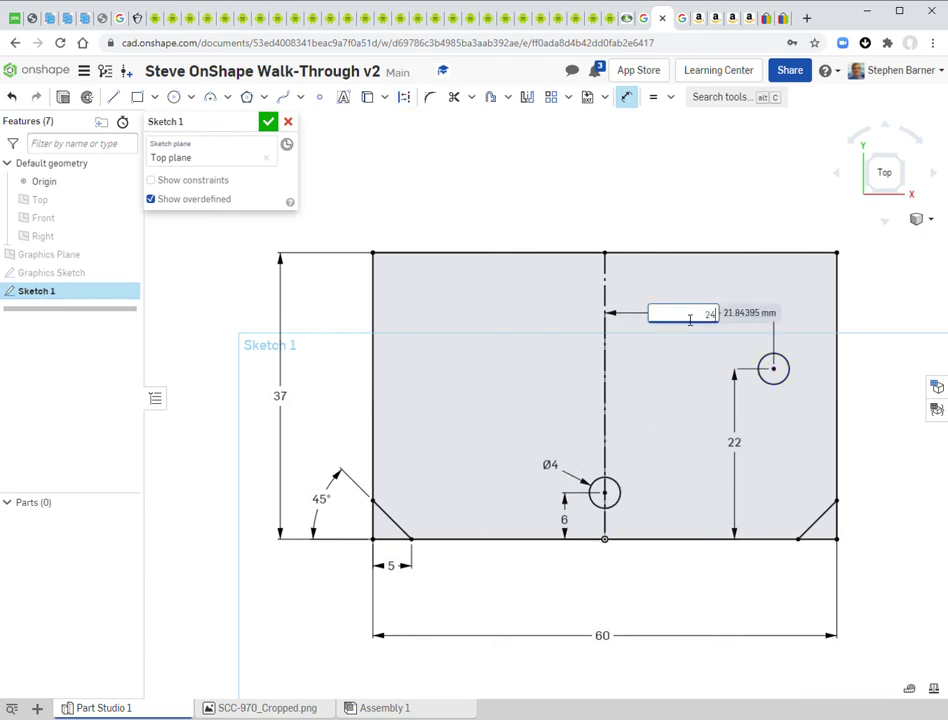
key("Return")
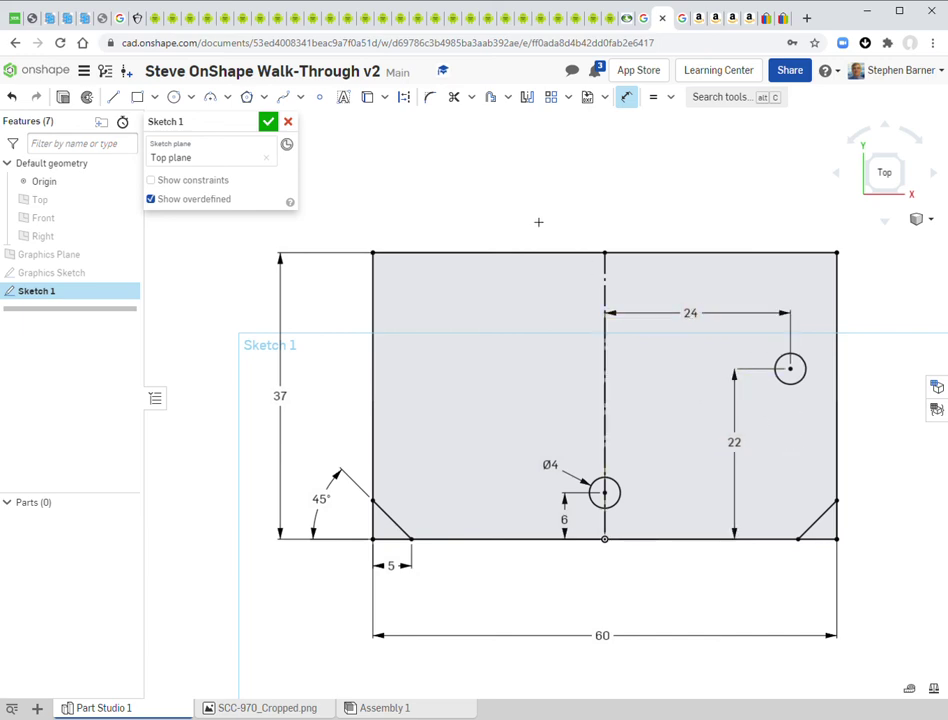
Mirror the right-hand 4 mm circle across the vertical construction line and finish the base sketch.
left_click(527, 97)
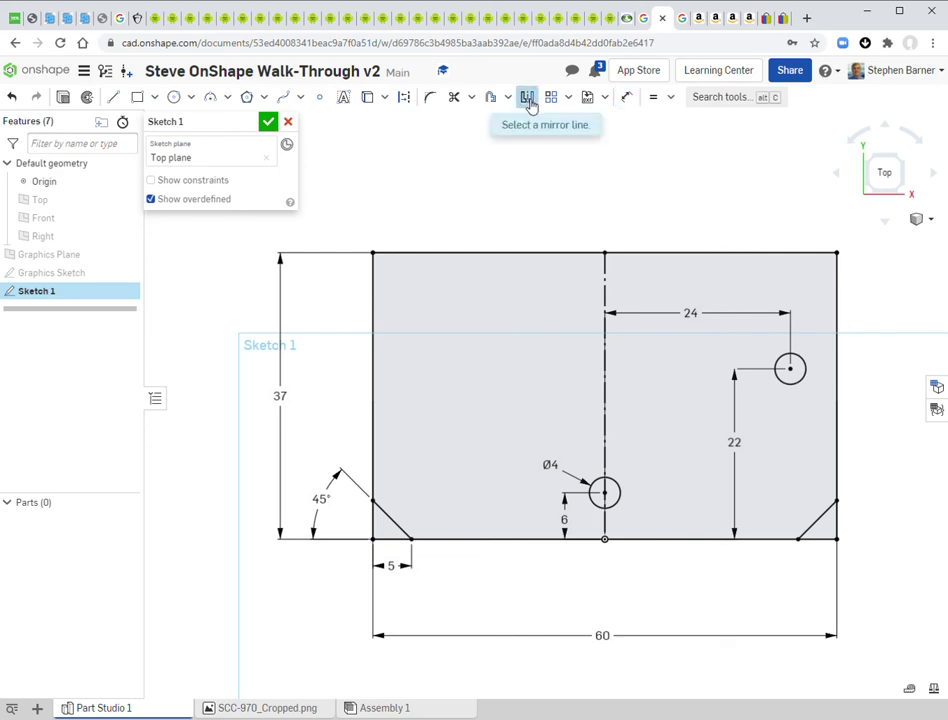
left_click(605, 272)
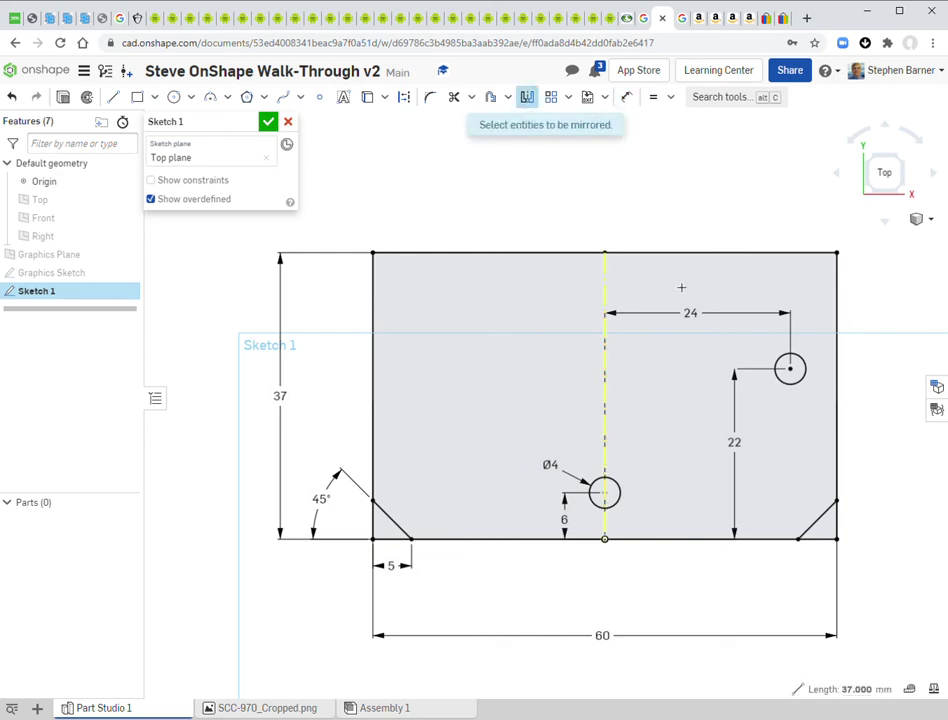
left_click(809, 375)
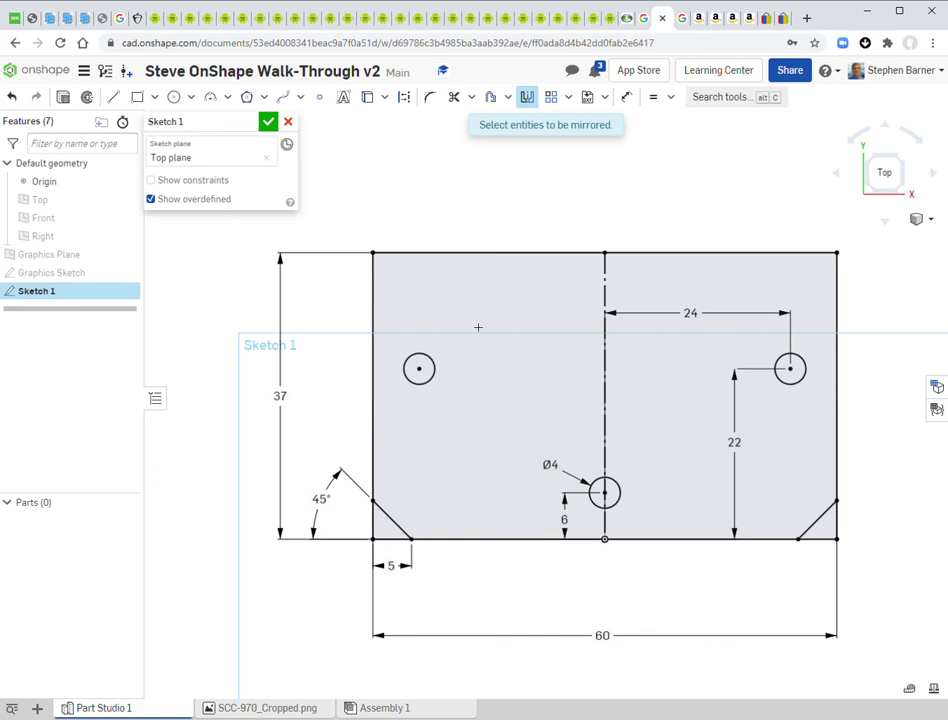
left_click(268, 124)
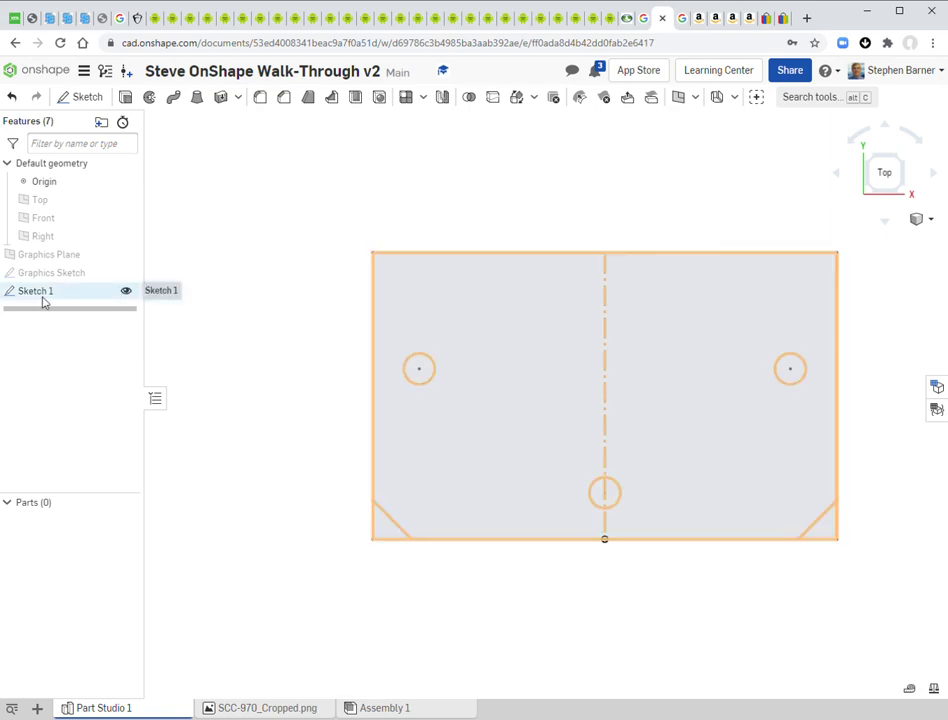
Extrude the chamfered plate region, leaving out the corner triangles and hole circles, as a new solid with a blind depth of 4 mm.
mouse_move(253, 395)
right_mouse_down()
mouse_move(226, 324)
mouse_move(226, 340)
mouse_move(248, 345)
mouse_move(226, 356)
right_mouse_up()
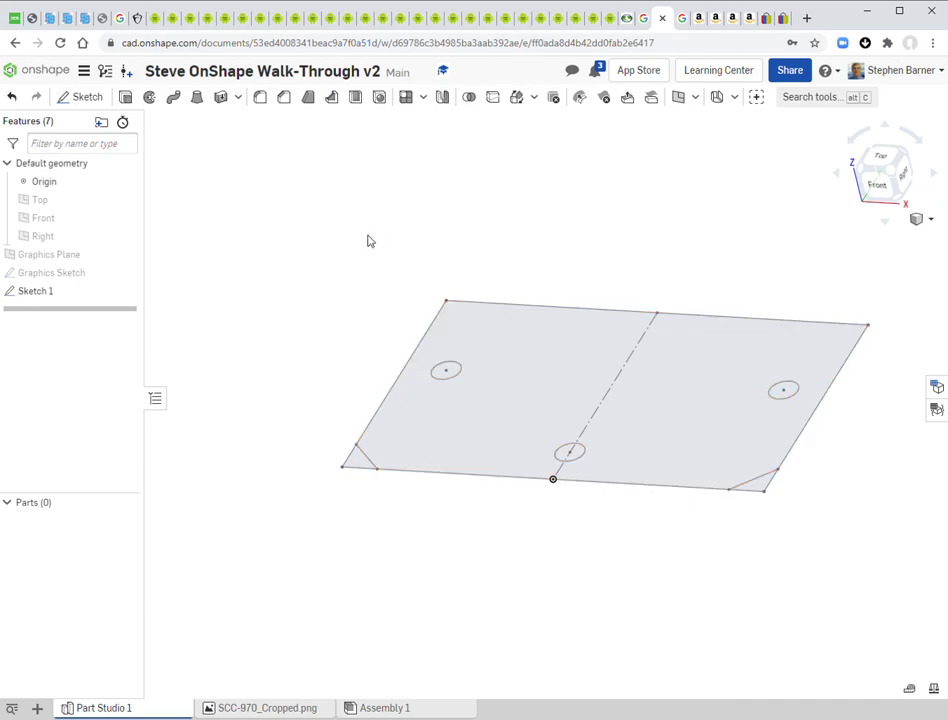
left_click(128, 99)
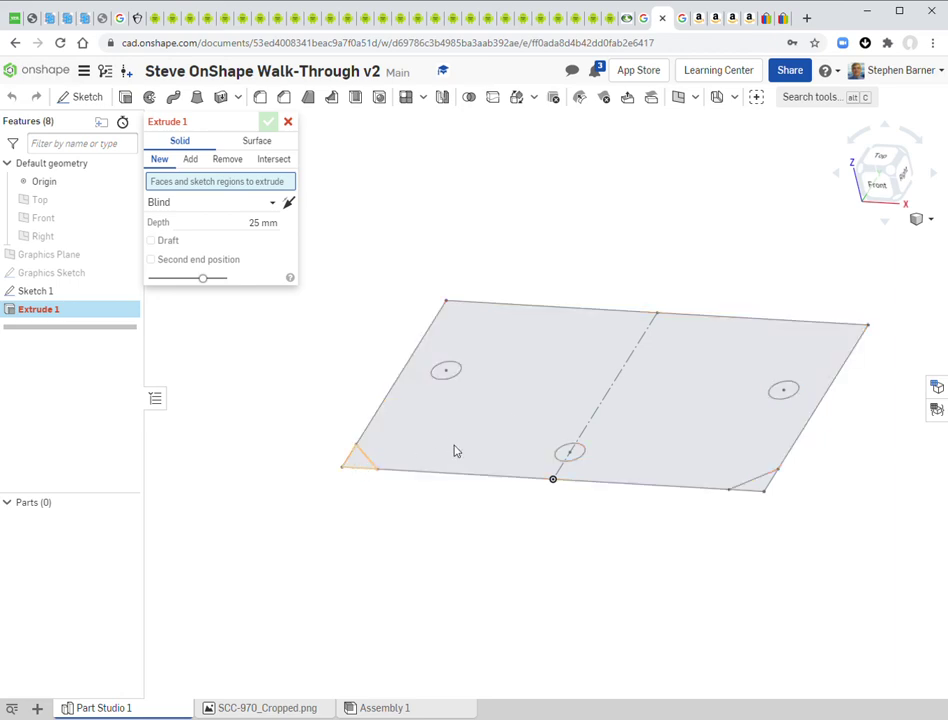
left_click(530, 380)
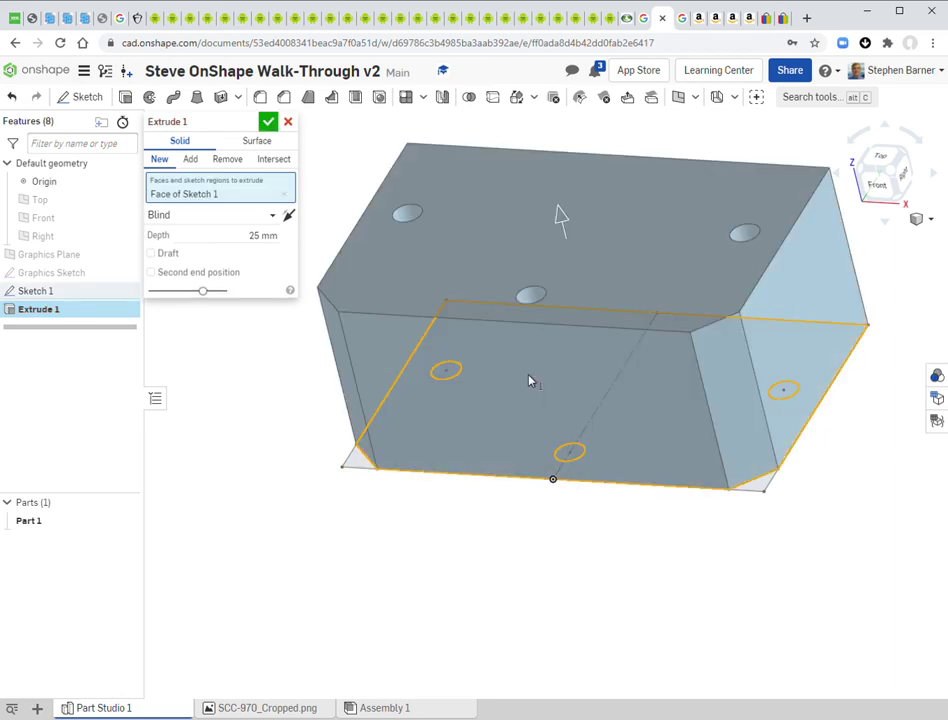
left_click(264, 240)
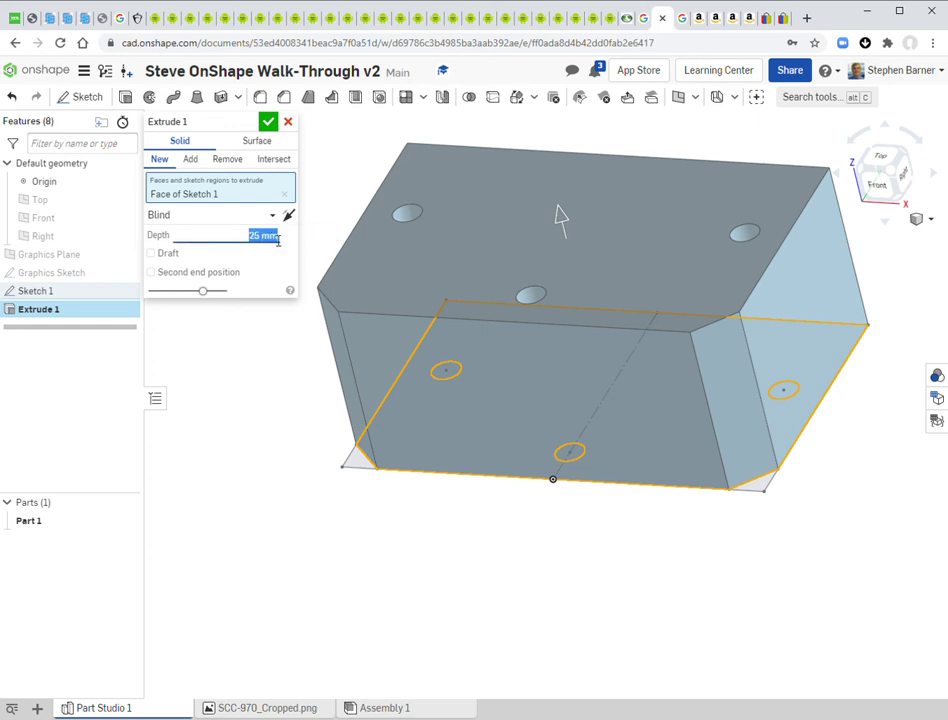
type("4")
left_click(269, 122)
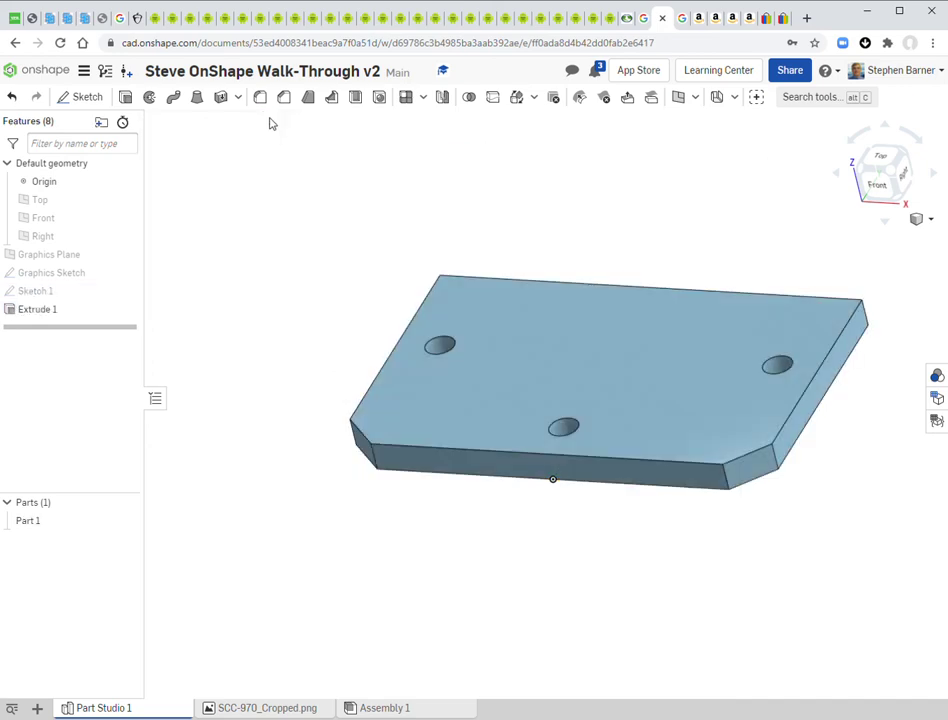
Show the base sketch to compare it with the extruded plate from several angles, and hide it again.
right_click_drag(316, 341, 284, 329)
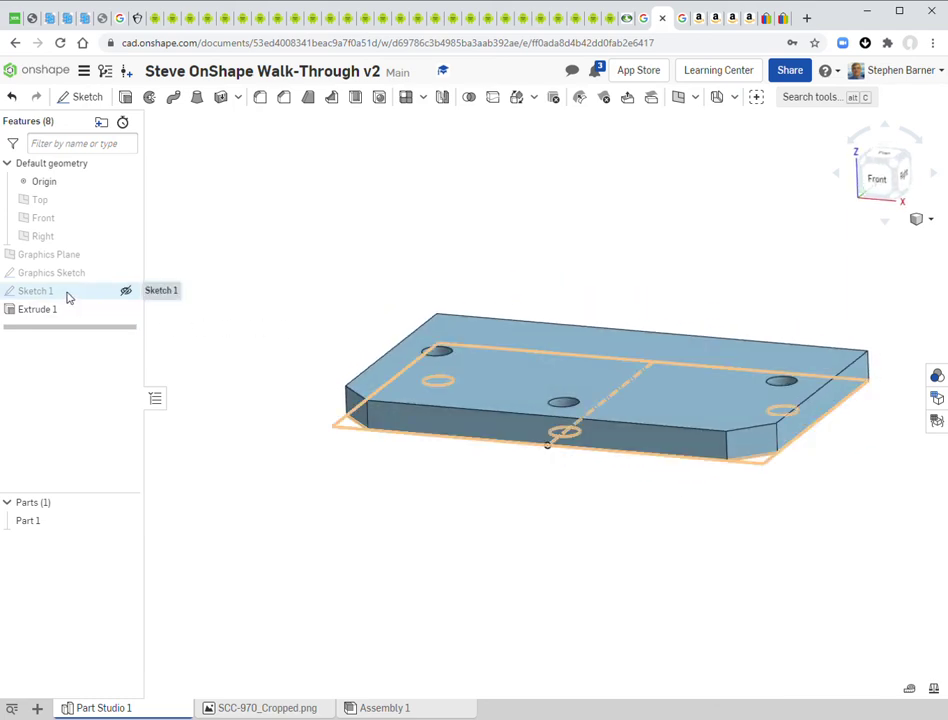
mouse_move(279, 264)
right_mouse_down()
mouse_move(277, 275)
mouse_move(281, 245)
mouse_move(290, 271)
mouse_move(280, 276)
right_mouse_up()
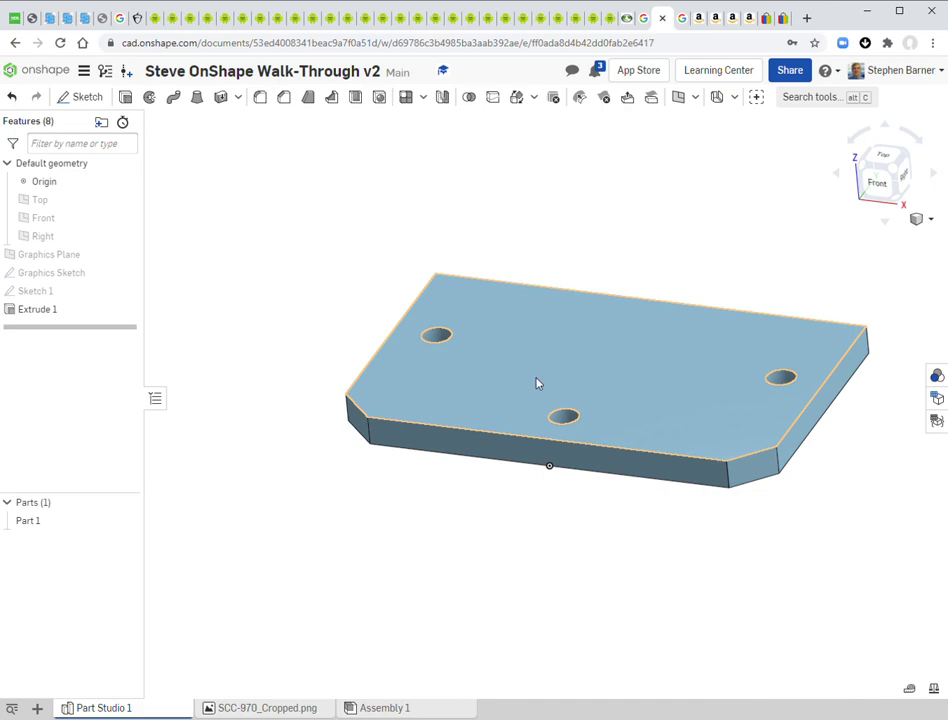
left_click(126, 291)
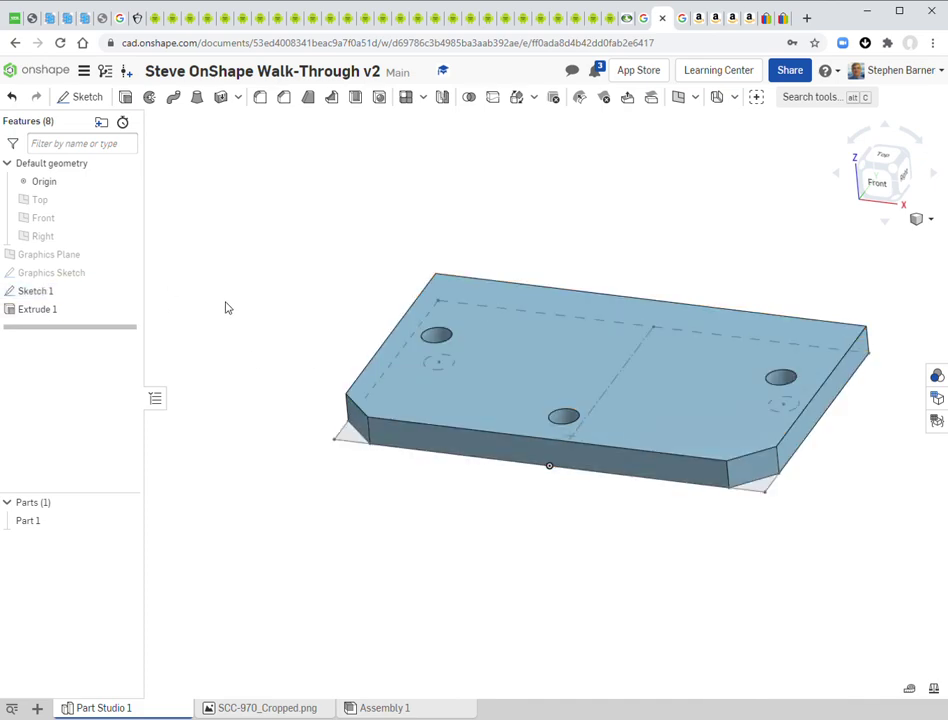
mouse_move(225, 308)
right_mouse_down()
mouse_move(212, 332)
mouse_move(231, 305)
mouse_move(241, 317)
right_mouse_up()
mouse_move(165, 303)
right_mouse_down()
mouse_move(237, 294)
mouse_move(241, 302)
mouse_move(195, 281)
mouse_move(222, 316)
right_mouse_up()
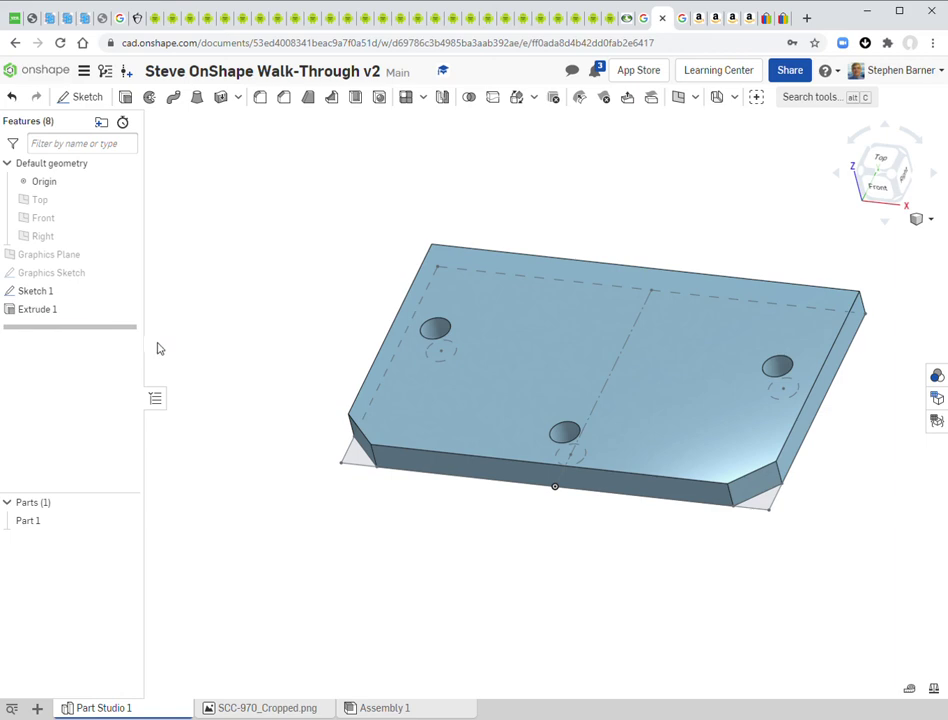
left_click(126, 291)
mouse_move(269, 332)
right_mouse_down()
mouse_move(281, 319)
mouse_move(286, 336)
mouse_move(295, 334)
right_mouse_up()
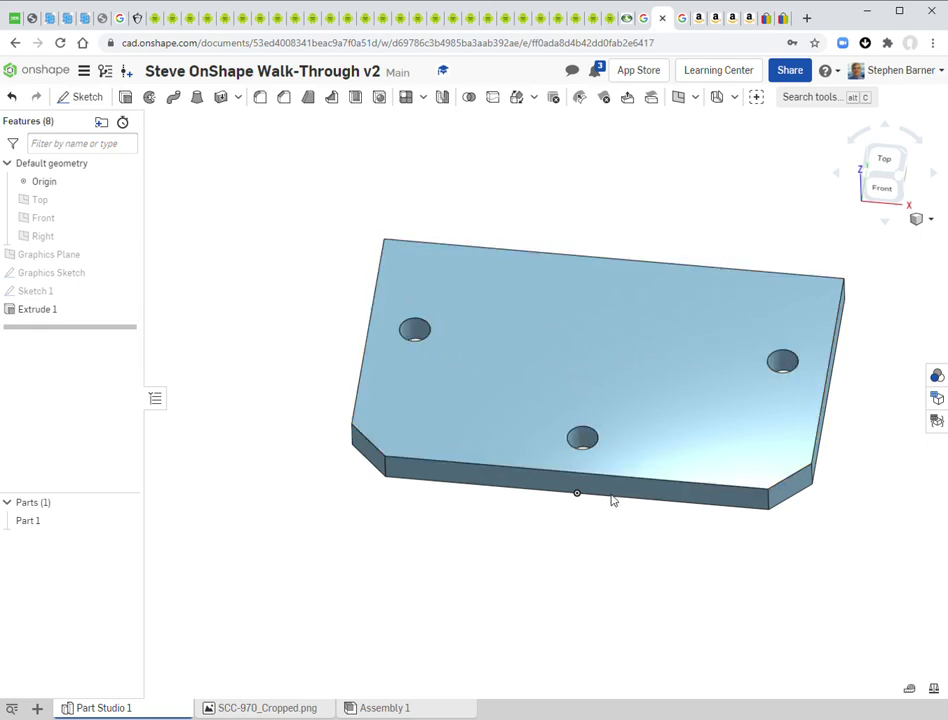
Start a new sketch on the plate's top face and orient the view normal to it.
mouse_move(489, 426)
right_mouse_down()
mouse_move(476, 396)
mouse_move(491, 438)
right_mouse_up()
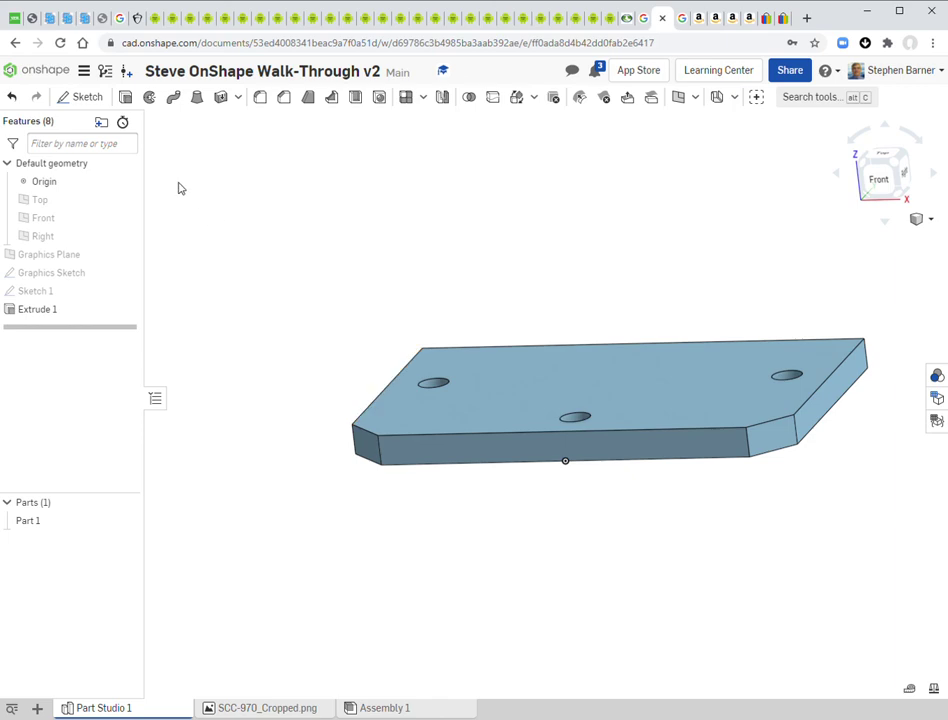
left_click(80, 96)
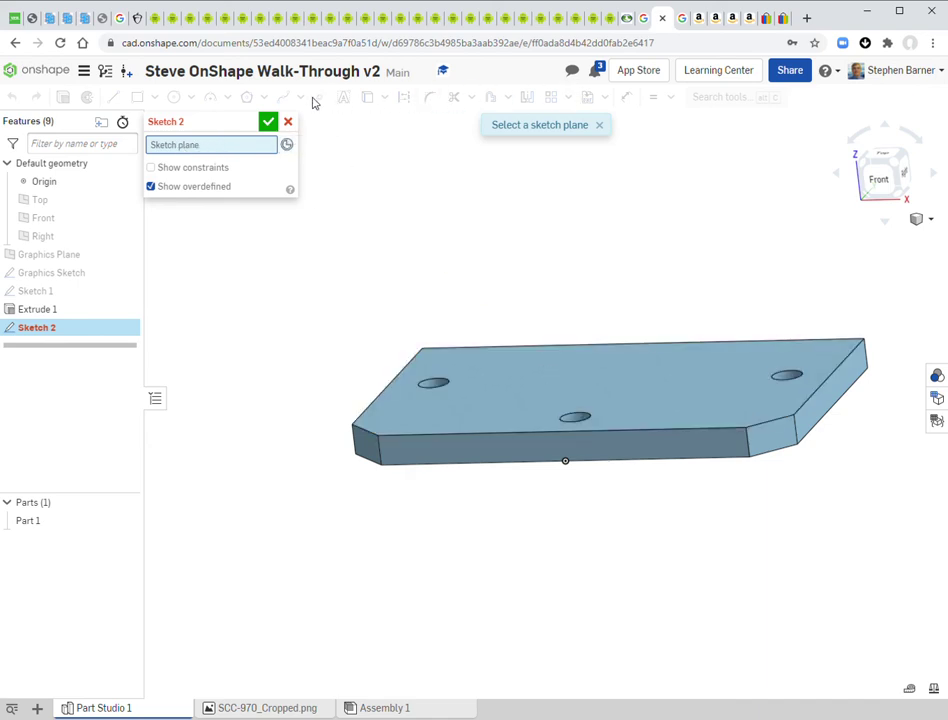
left_click(486, 395)
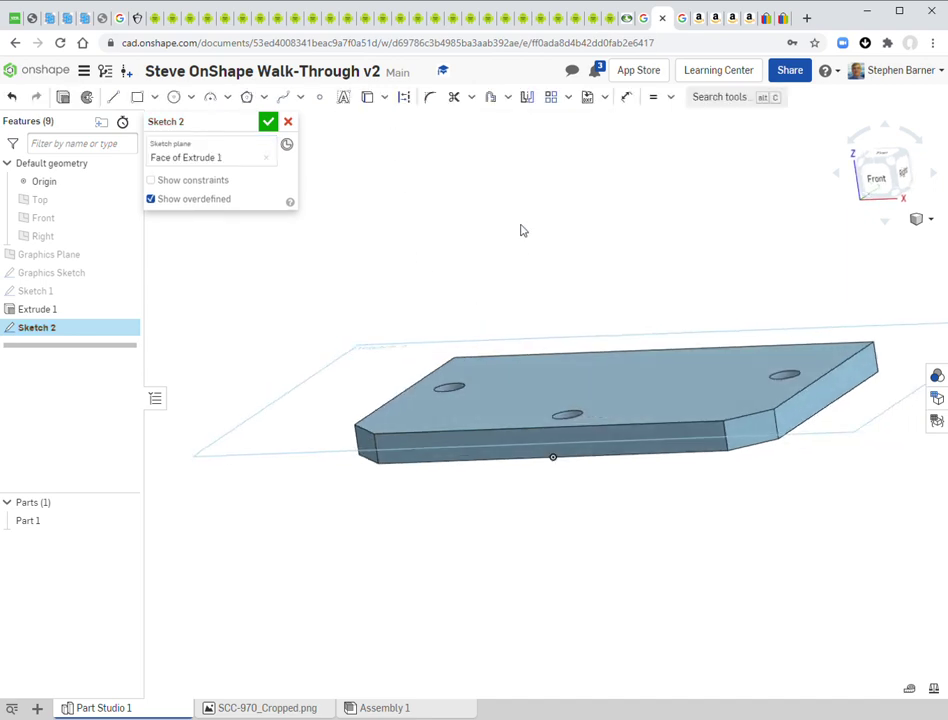
mouse_move(535, 238)
right_mouse_down()
mouse_move(552, 241)
mouse_move(544, 241)
right_mouse_up()
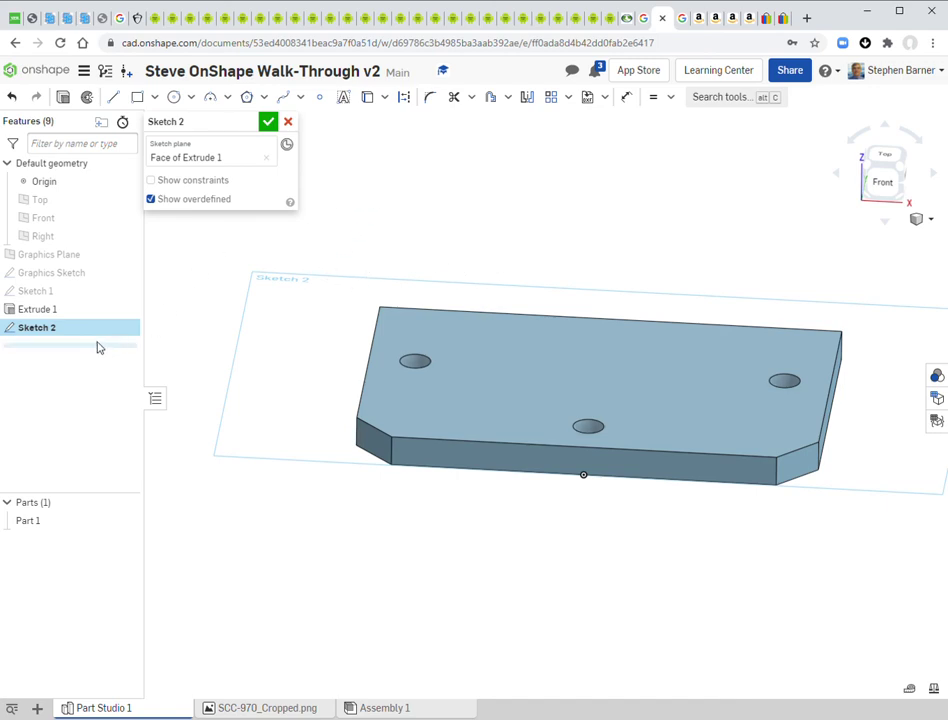
right_click_drag(341, 250, 333, 254)
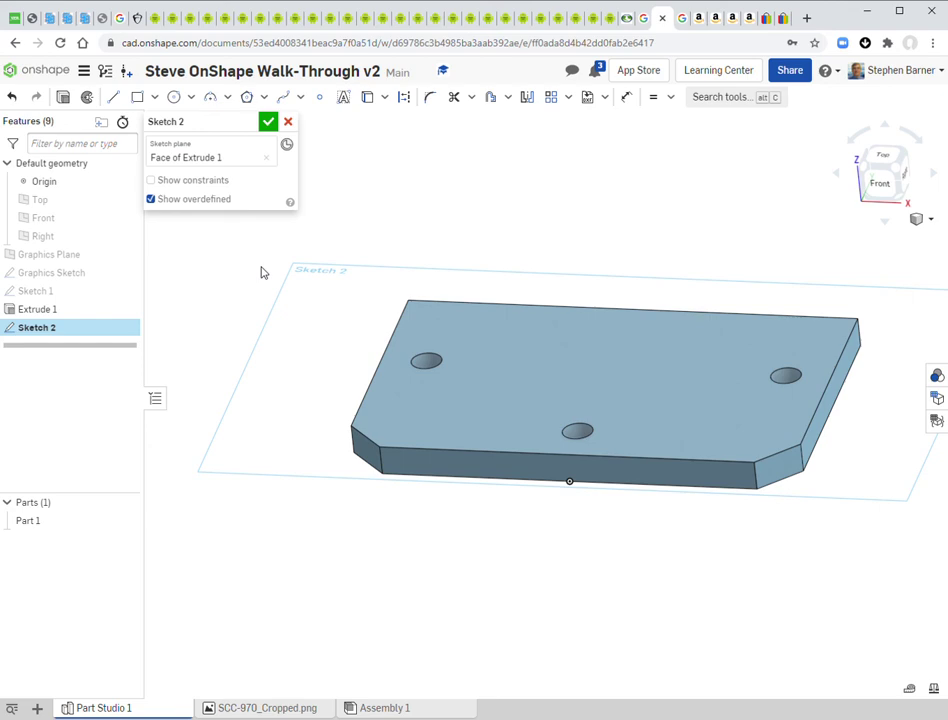
key("n")
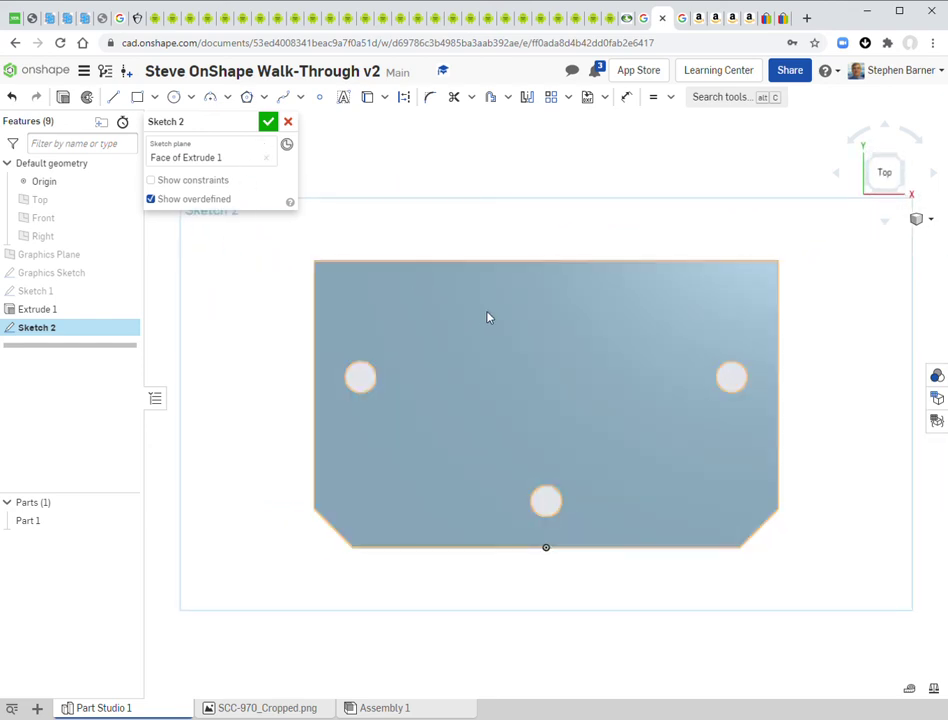
scroll(489, 315, "up", 2)
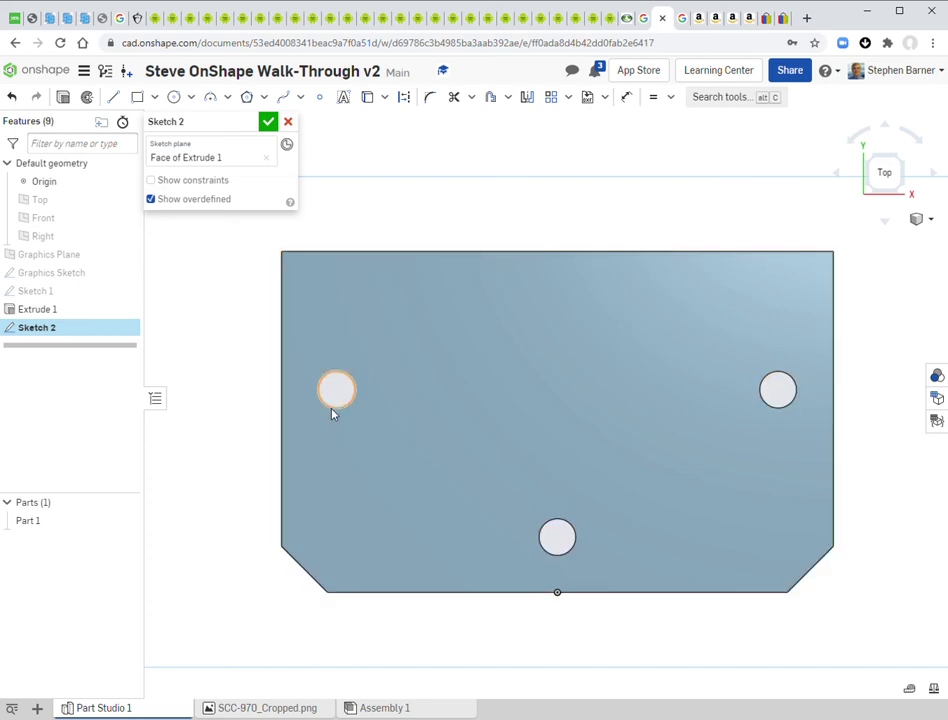
Sketch a horizontal line 60 mm long between the plate's two side edges, about 18.6 mm below the upper edge.
left_click(113, 96)
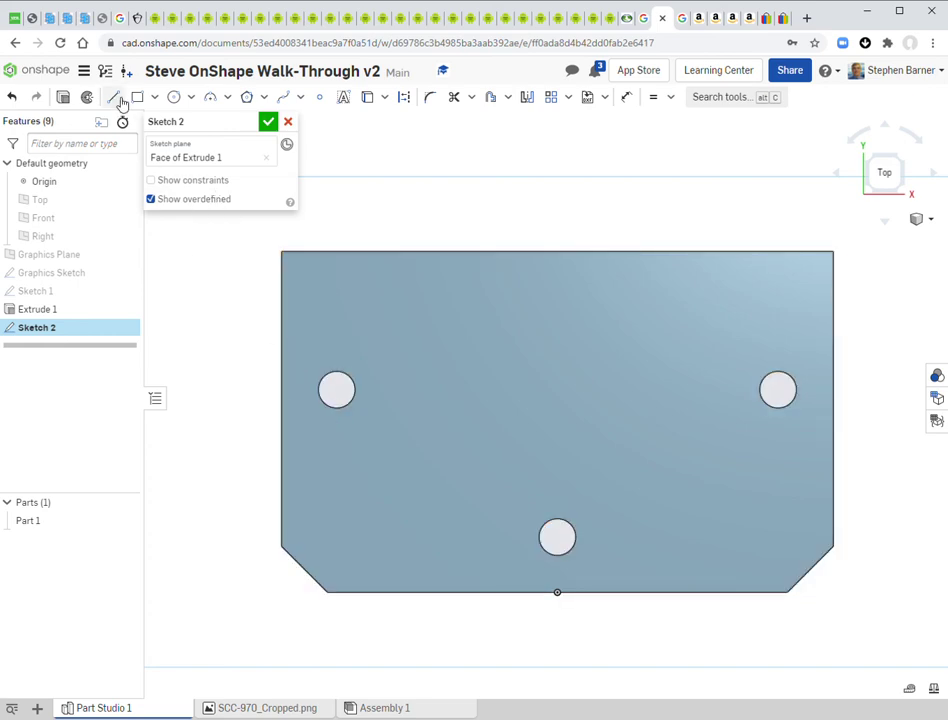
left_click(284, 425)
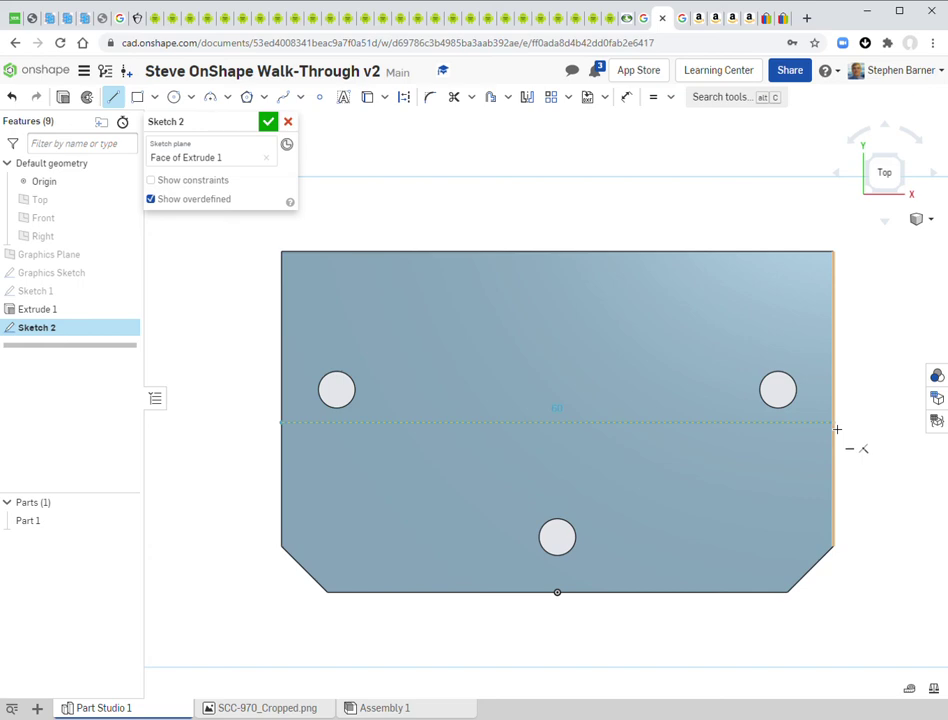
left_click(836, 428)
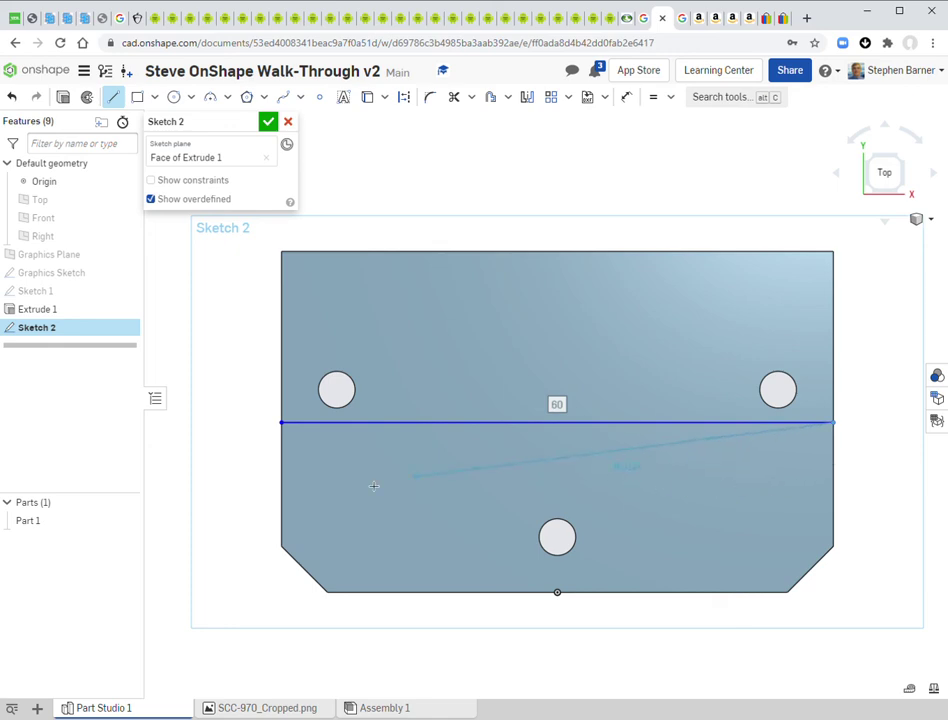
left_click(873, 455)
key("Escape")
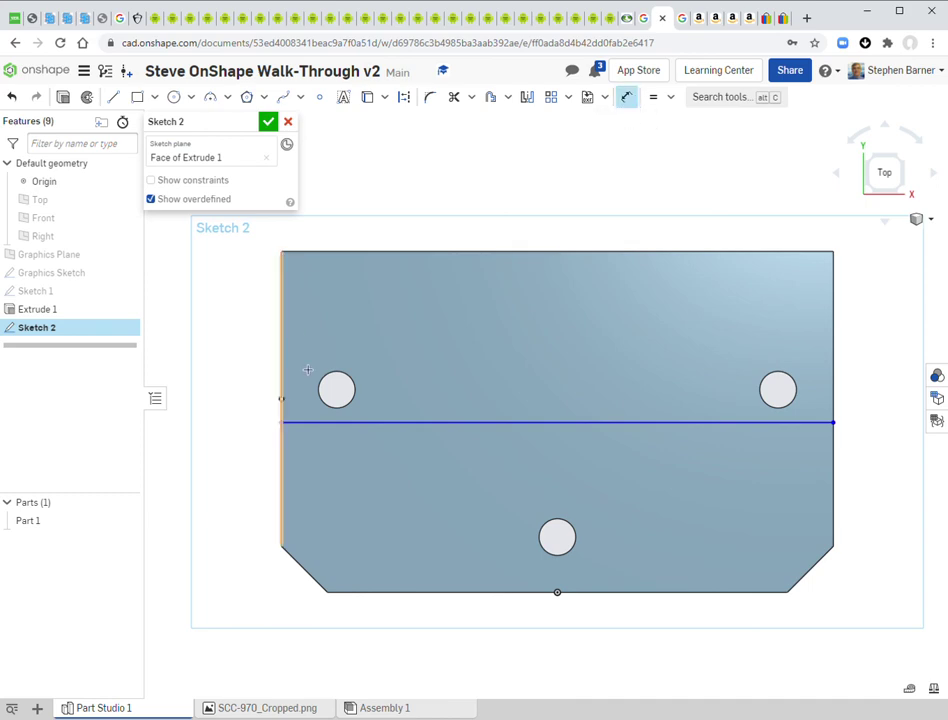
Dimension the vertical distance from the plate's upper corner to the horizontal line's left endpoint as 12 mm.
left_click(283, 423)
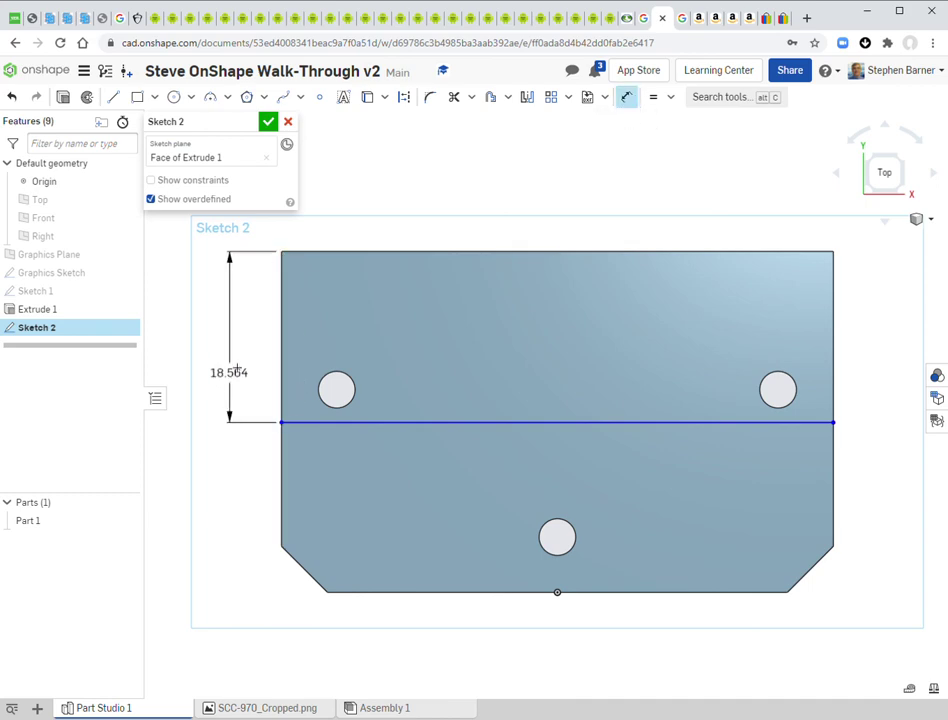
left_click(243, 334)
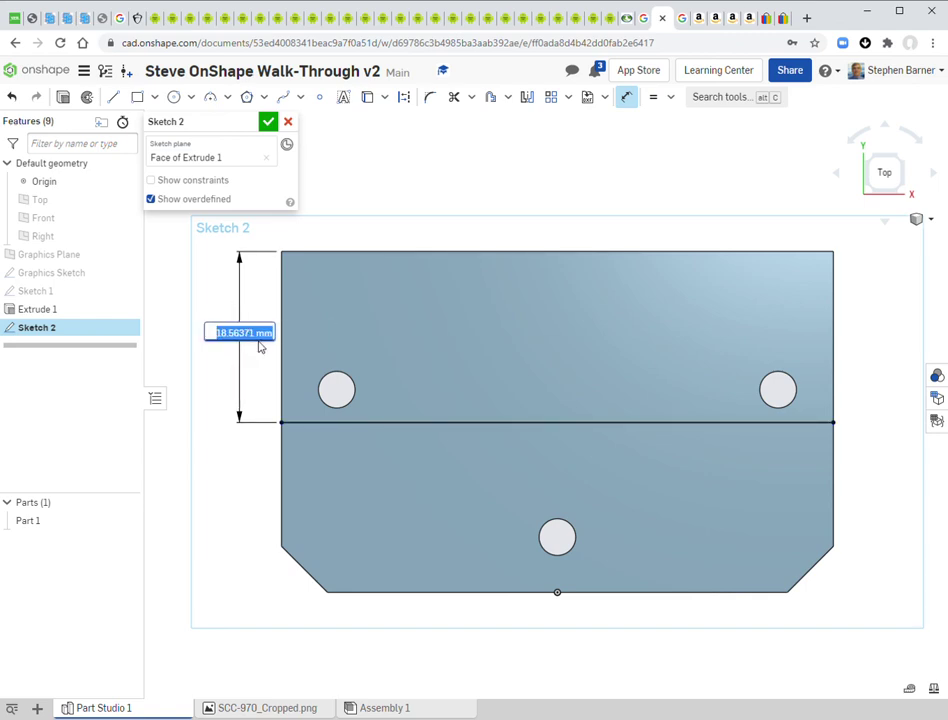
type("12")
key("Return")
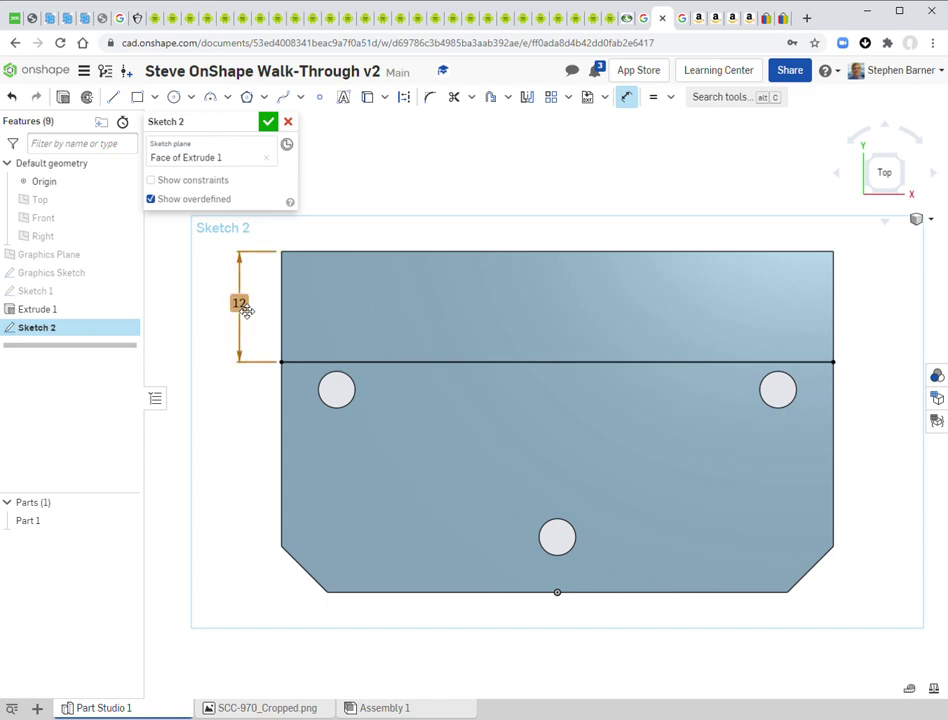
Try 18 mm for the horizontal line's distance from the upper edge, and undo back to the undimensioned line.
double_click(245, 307)
type("18")
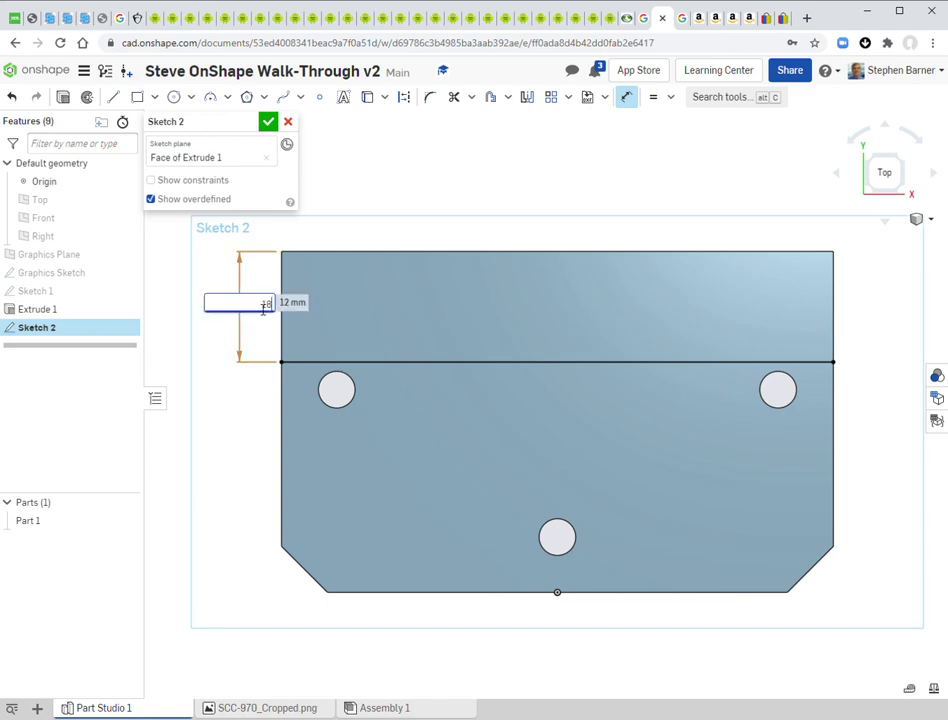
key("Return")
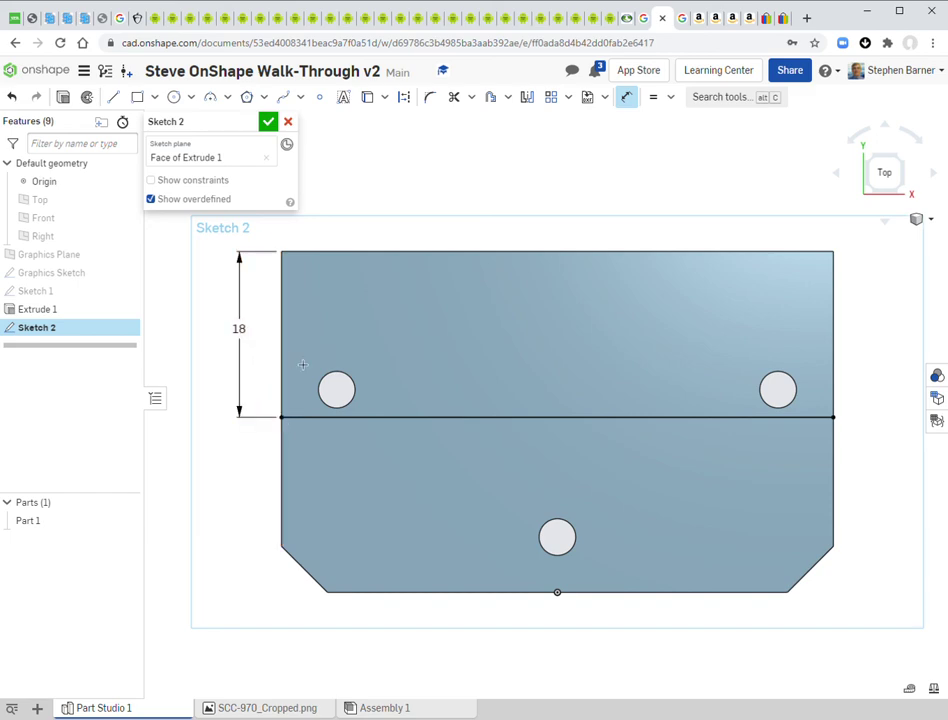
left_click_drag(303, 364, 298, 366)
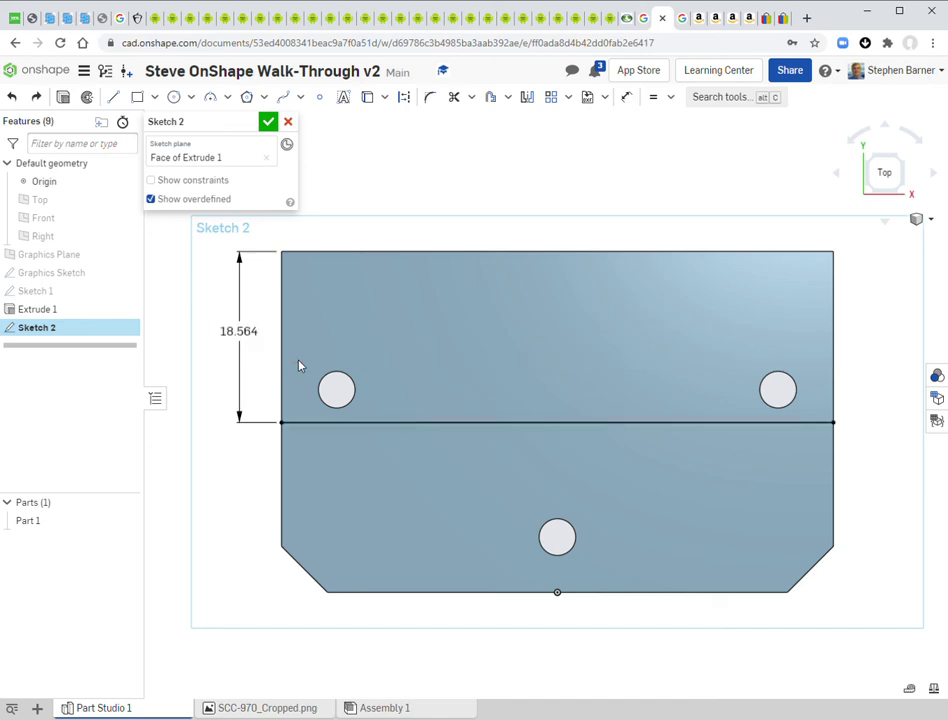
key("Escape")
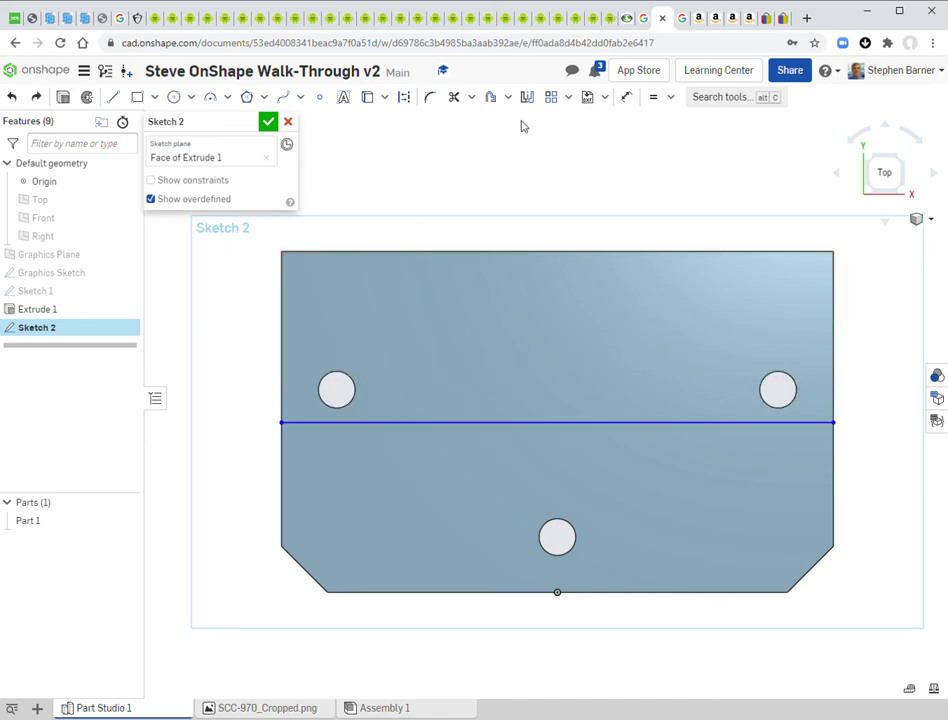
Dimension the horizontal line's distance from the plate's upper edge as 18 mm.
left_click(624, 98)
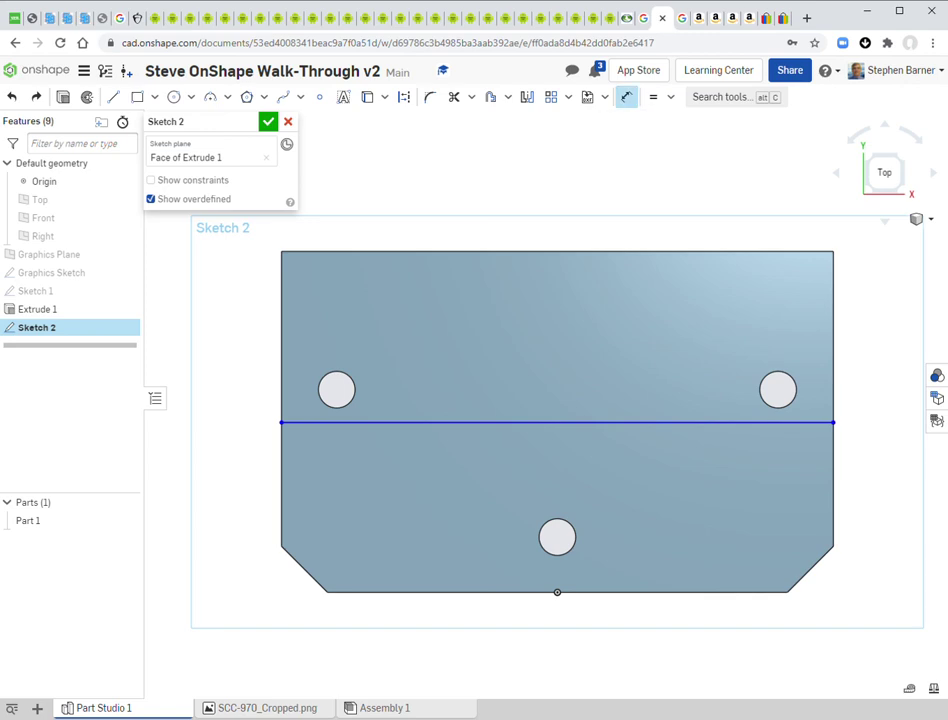
left_click(476, 424)
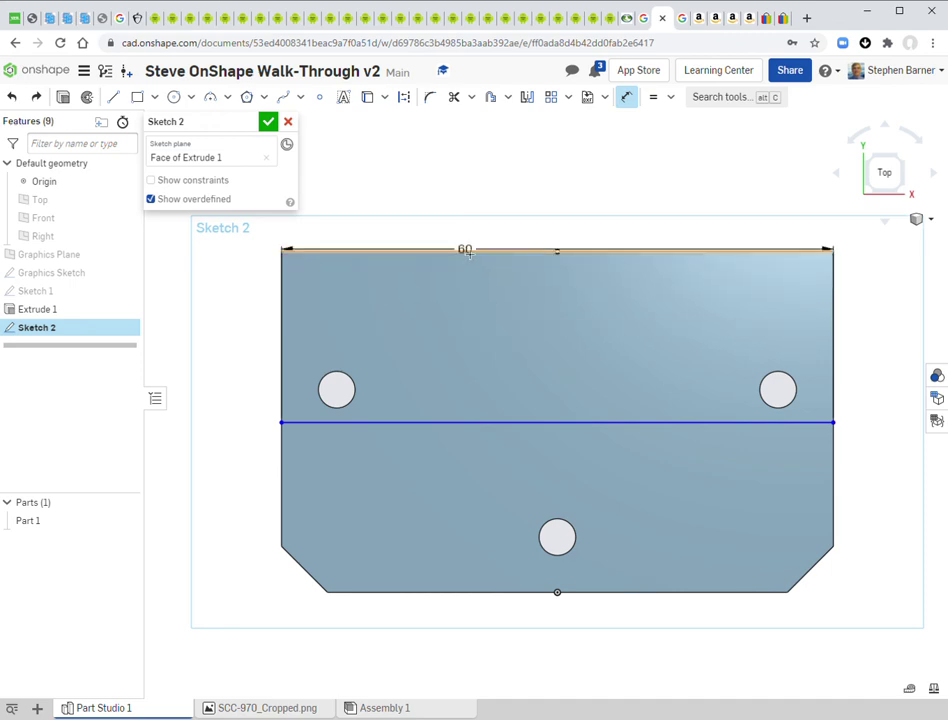
left_click(466, 251)
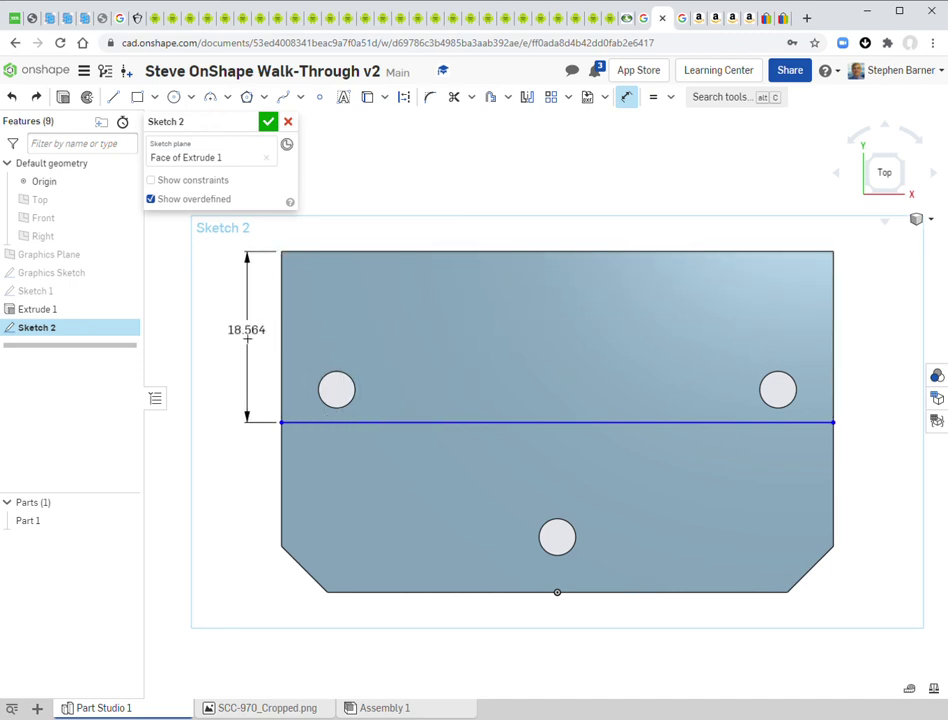
left_click(248, 338)
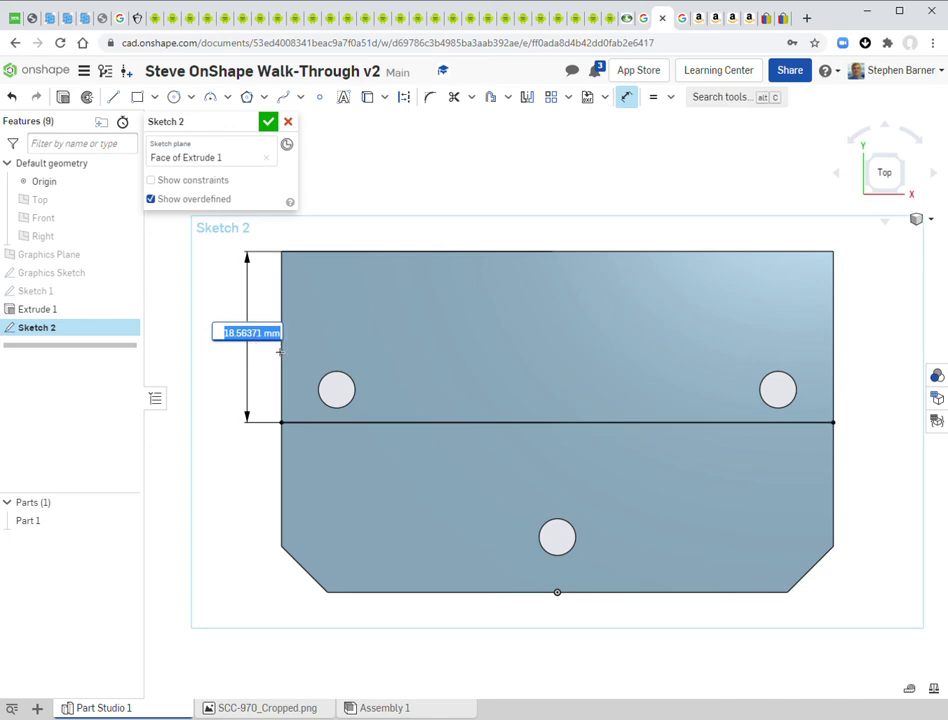
type("18")
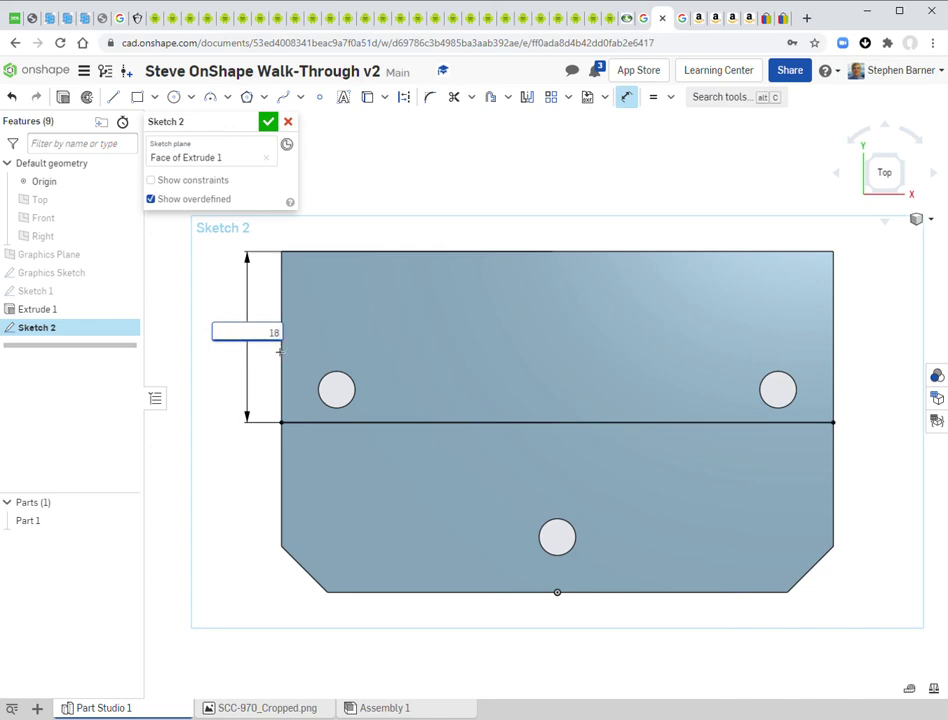
key("Return")
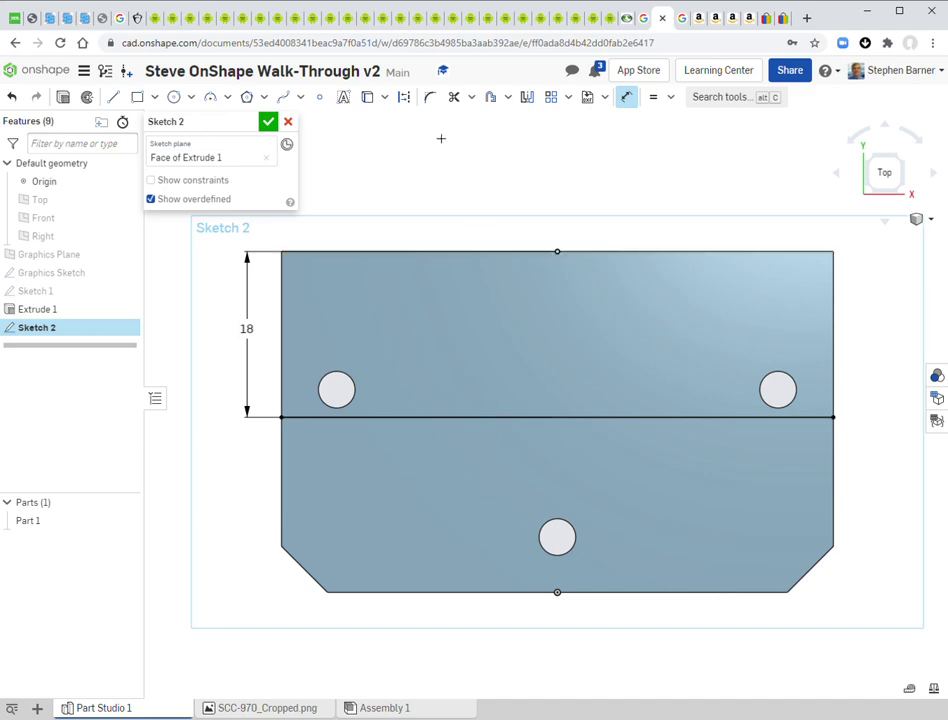
Sketch a vertical line about 19 mm long from the horizontal line down to the plate's lower edge, about 5.7 mm left of the origin.
left_click(121, 103)
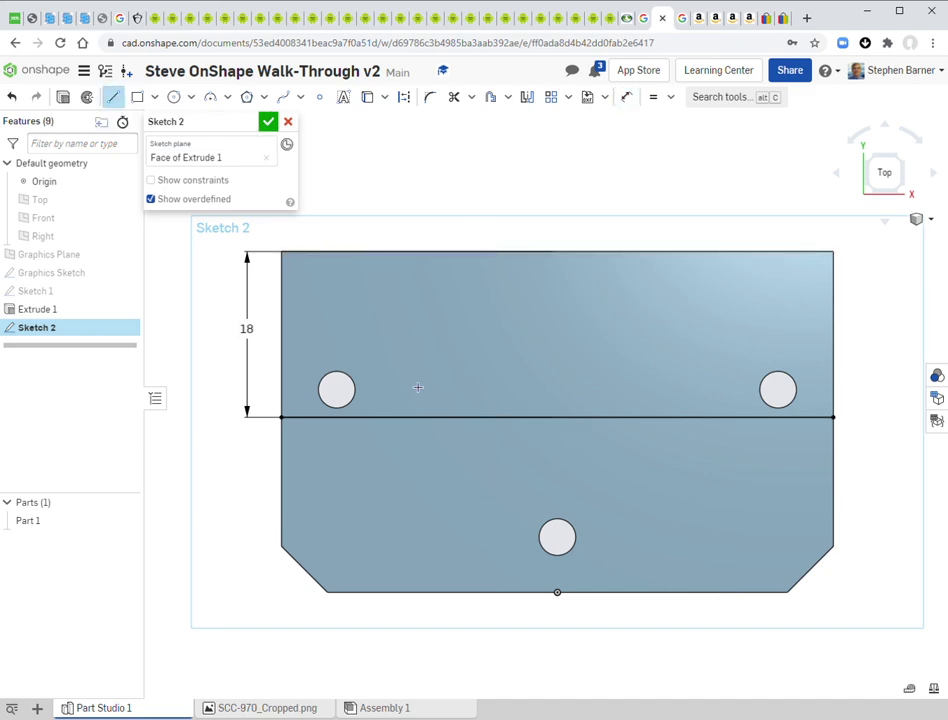
left_click(506, 417)
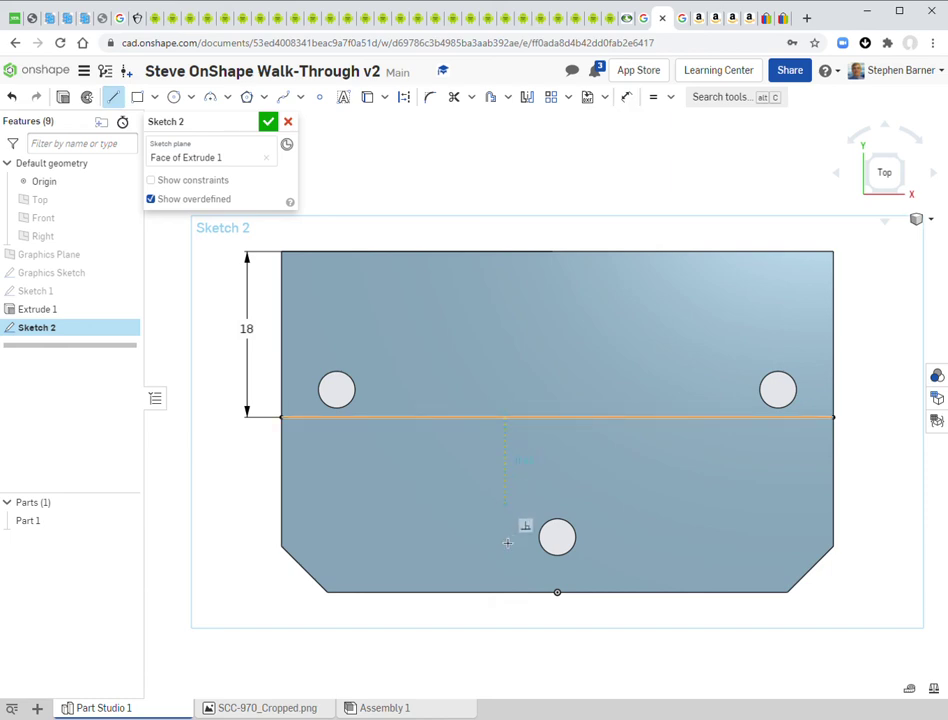
left_click(505, 592)
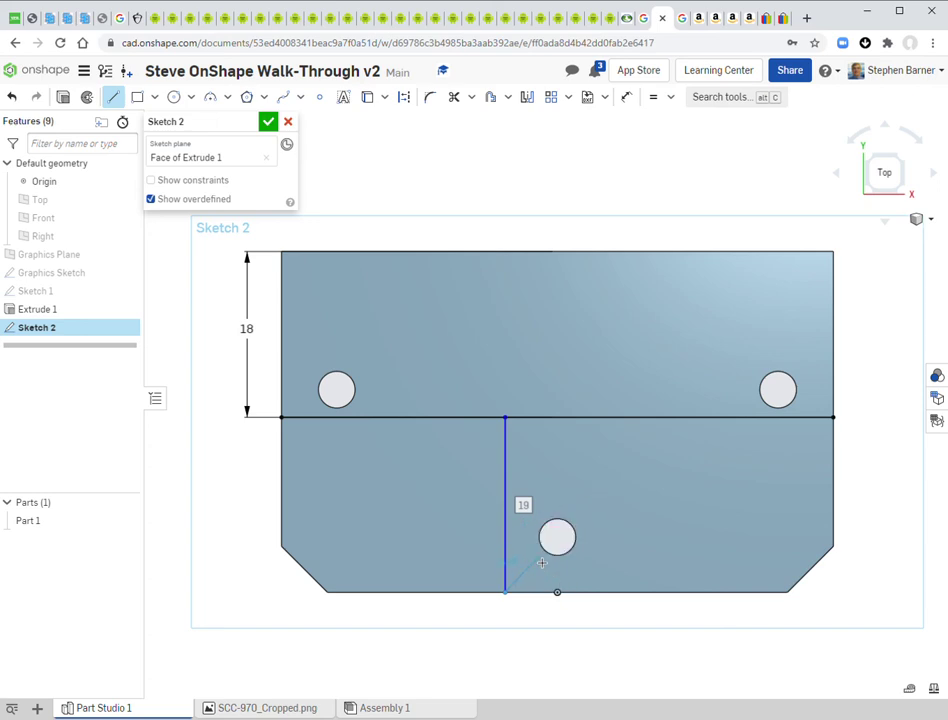
key("Escape")
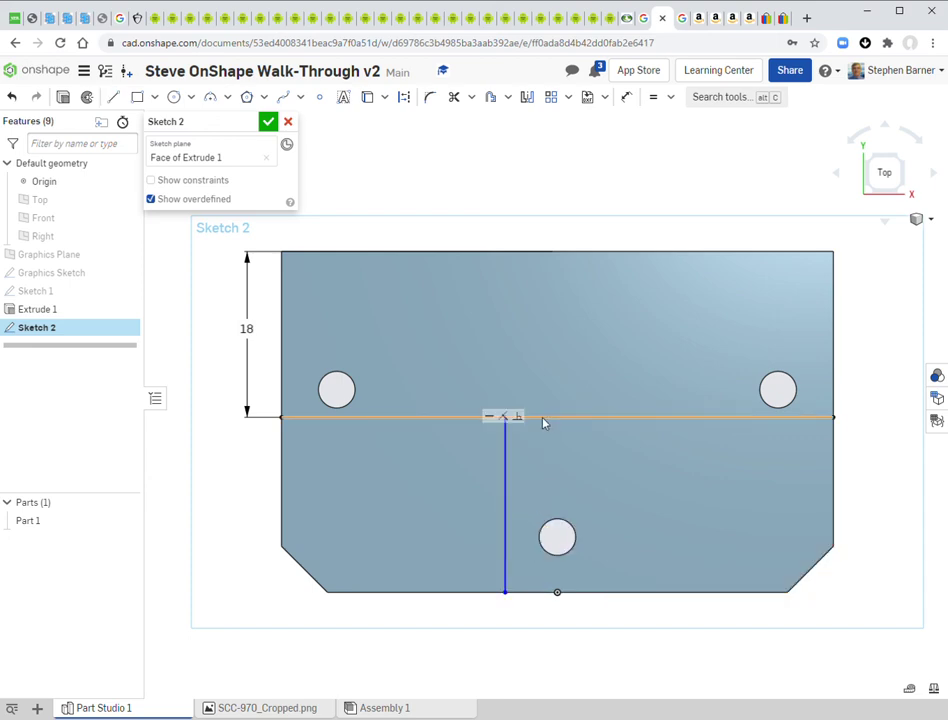
Dimension the vertical line's distance from the origin as 4 mm.
left_click(628, 97)
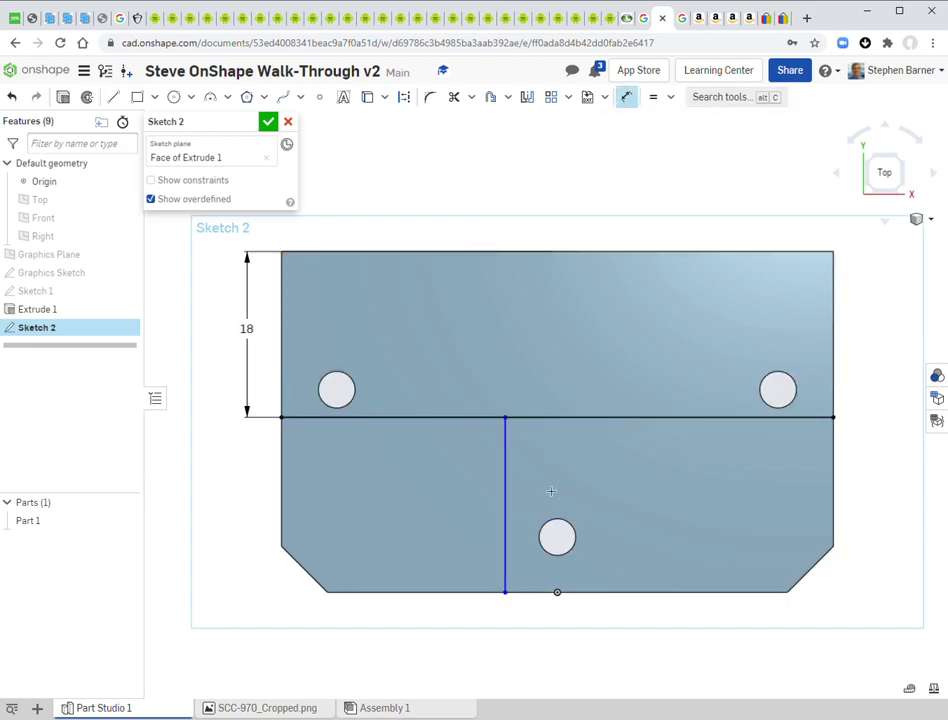
left_click(507, 513)
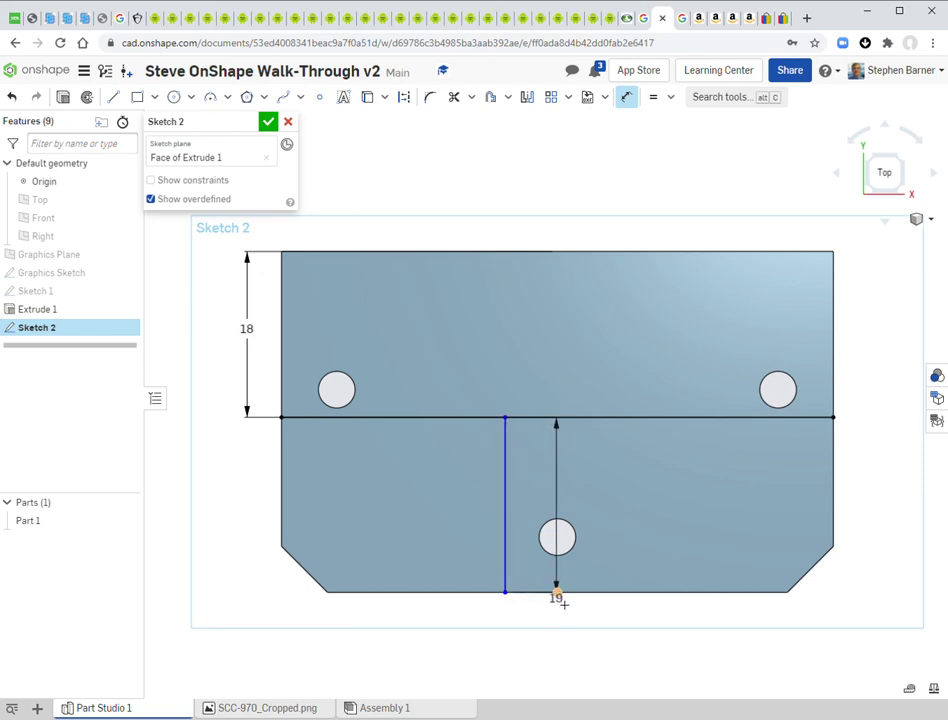
left_click(558, 593)
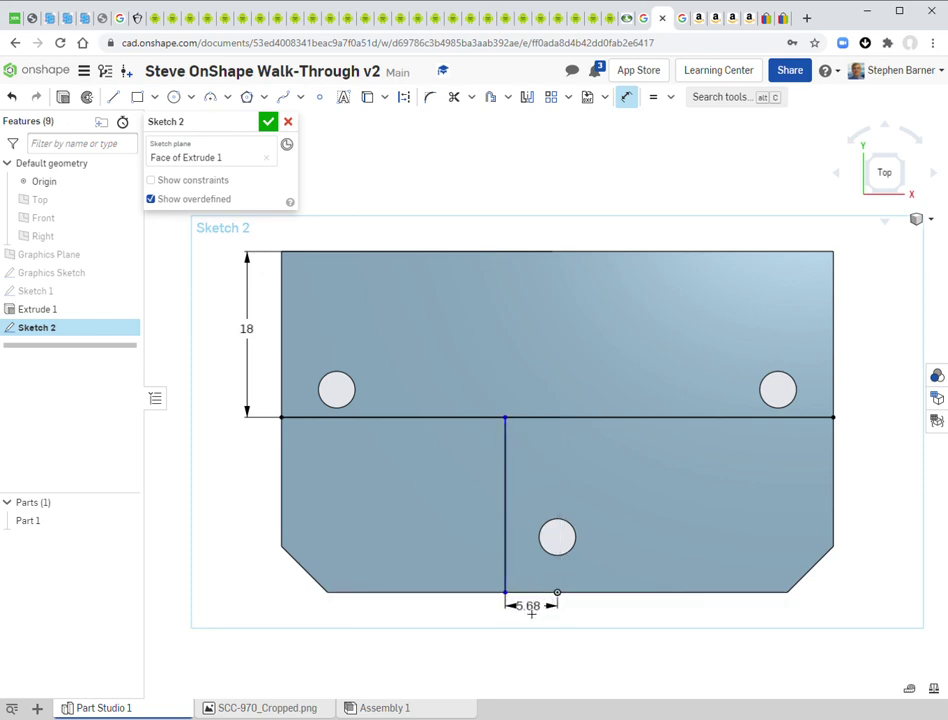
left_click(529, 625)
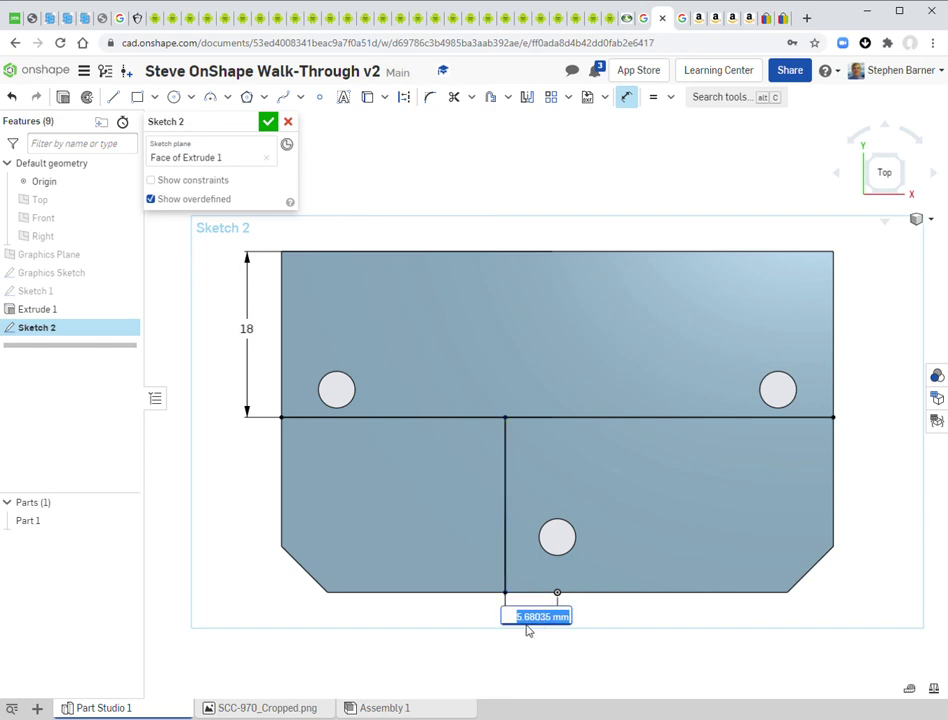
type("4")
key("Return")
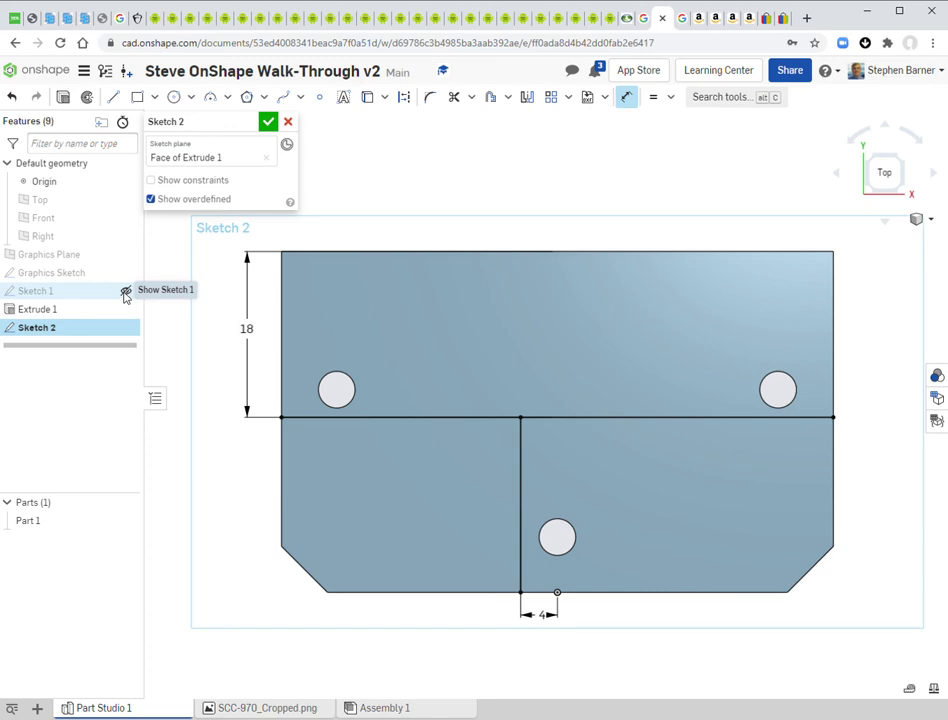
Show Sketch 1 to make the base plate's centerline available as a reference.
left_click(125, 293)
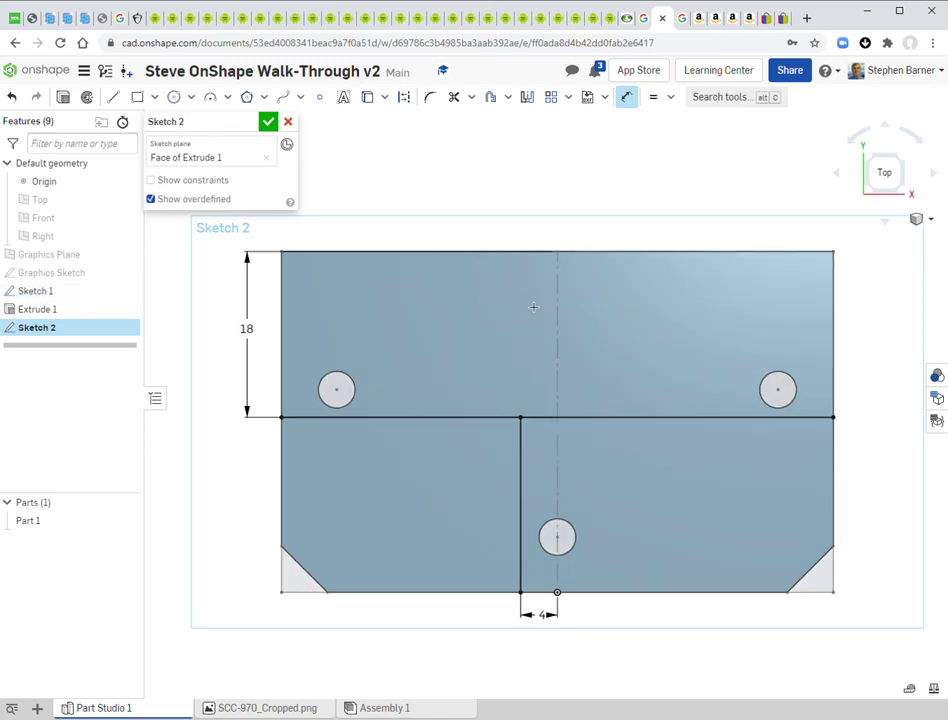
left_click(527, 97)
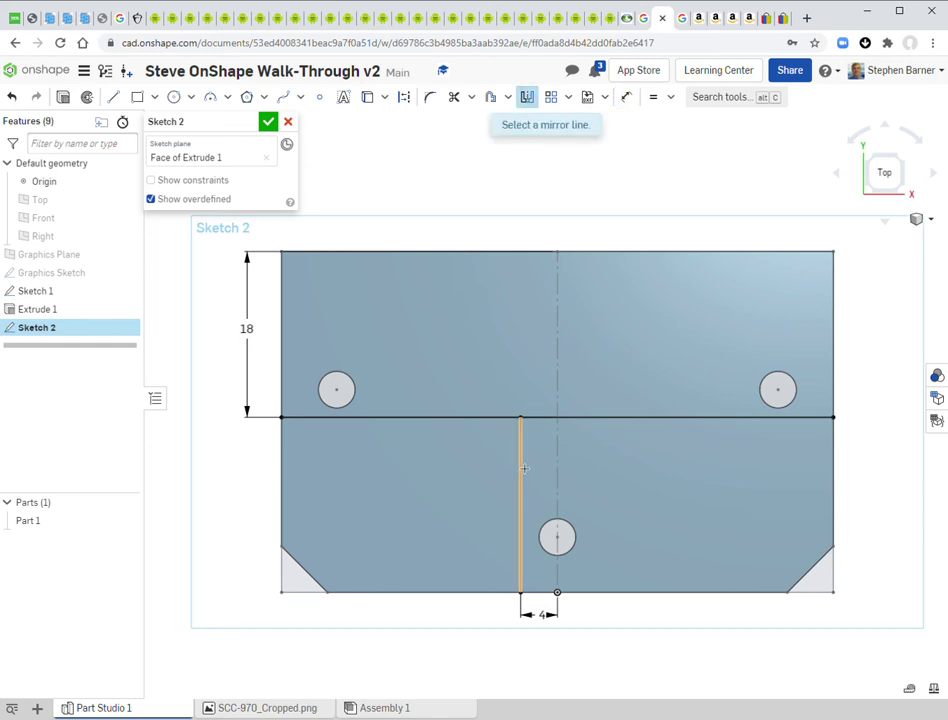
left_click(521, 468)
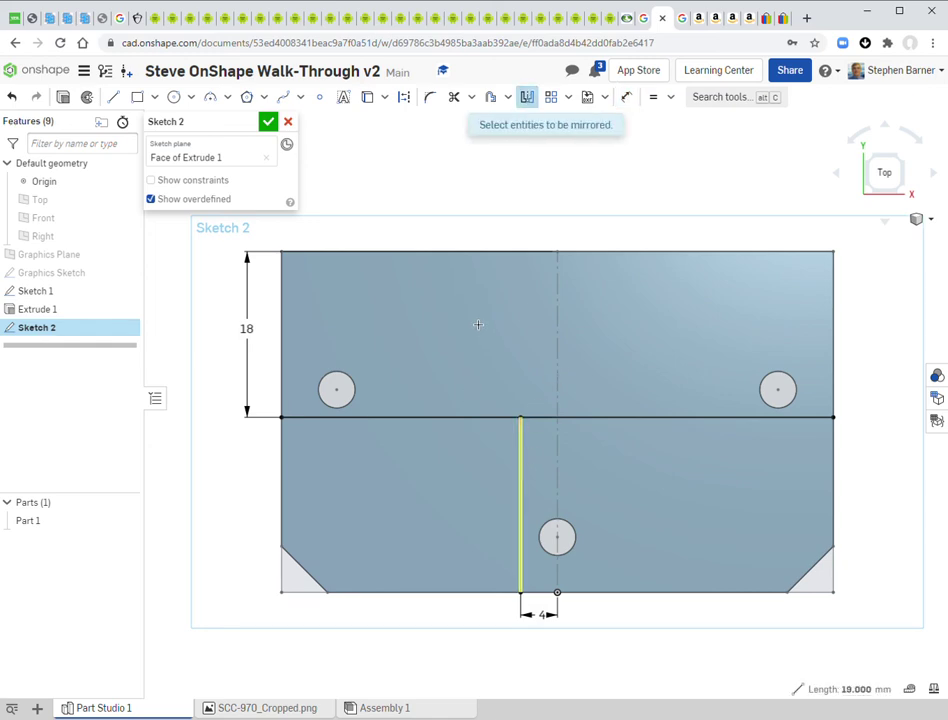
left_click(527, 97)
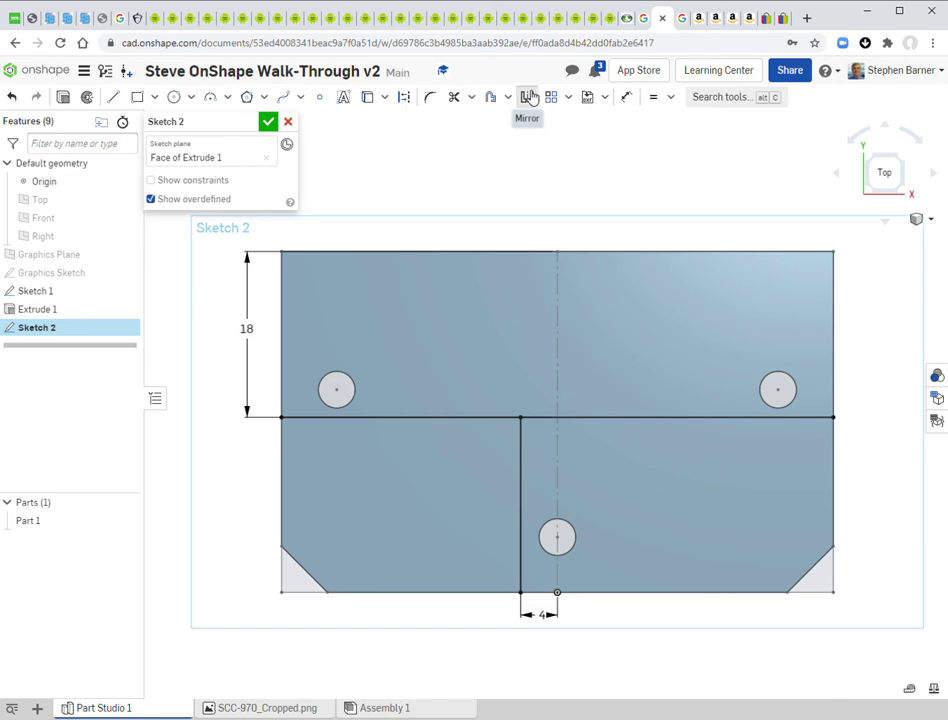
Mirror the vertical line about the base plate's vertical centerline from Sketch 1.
left_click(528, 97)
left_click(559, 309)
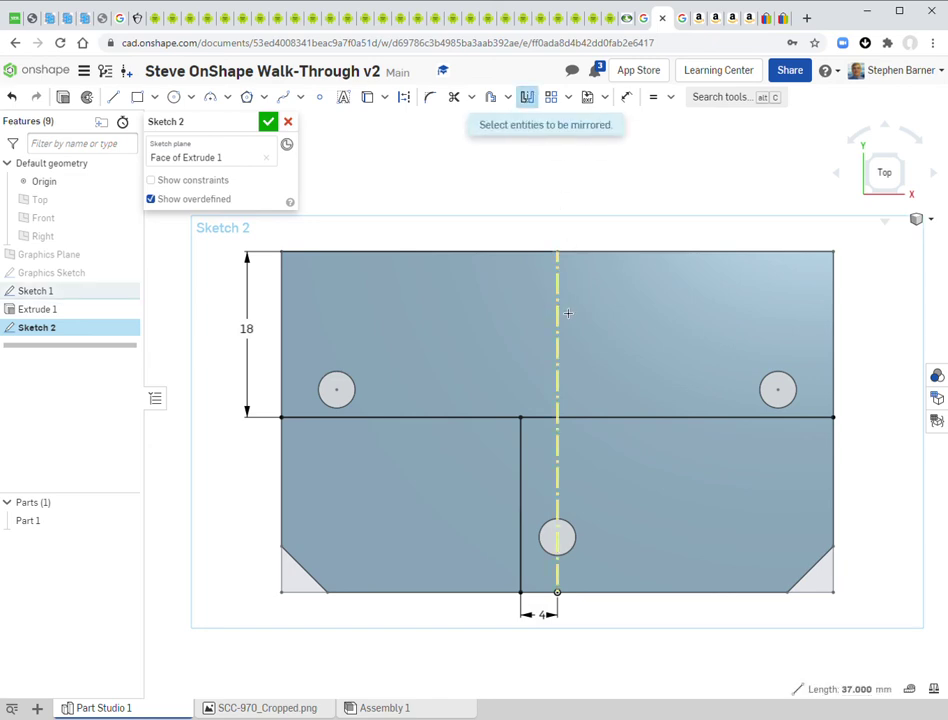
left_click(522, 462)
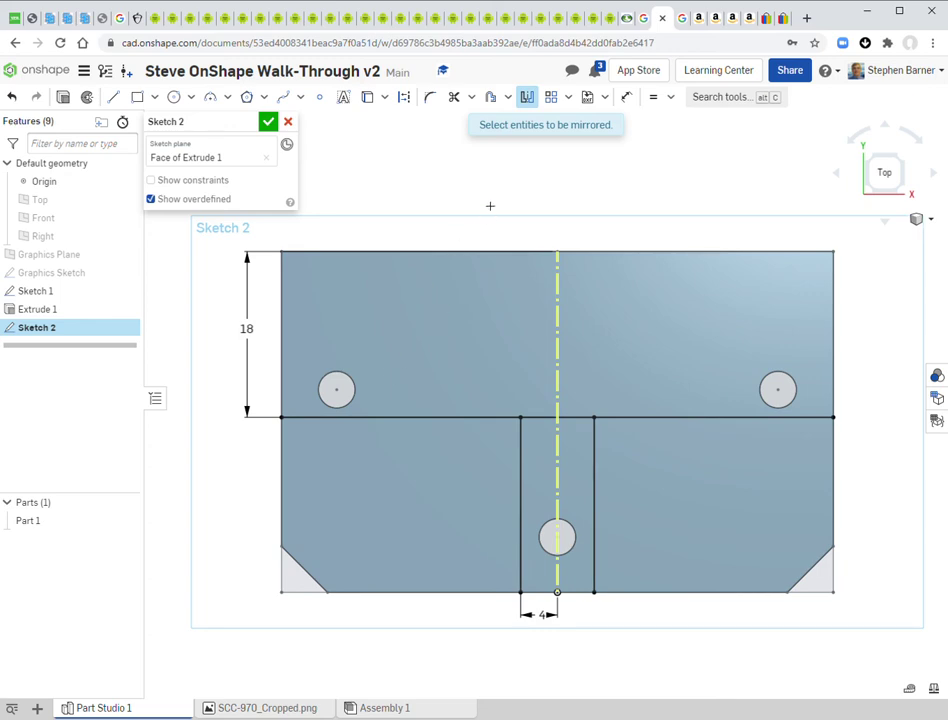
left_click(530, 98)
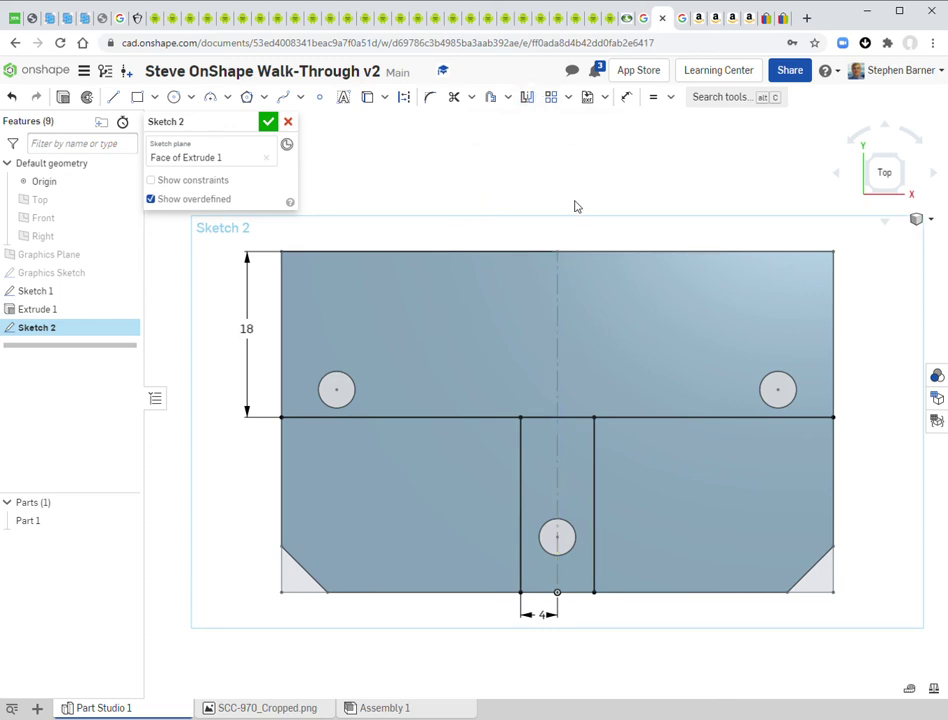
Trim away the segment of the horizontal line between the two vertical lines.
left_click(563, 419)
left_click(456, 98)
left_click(549, 418)
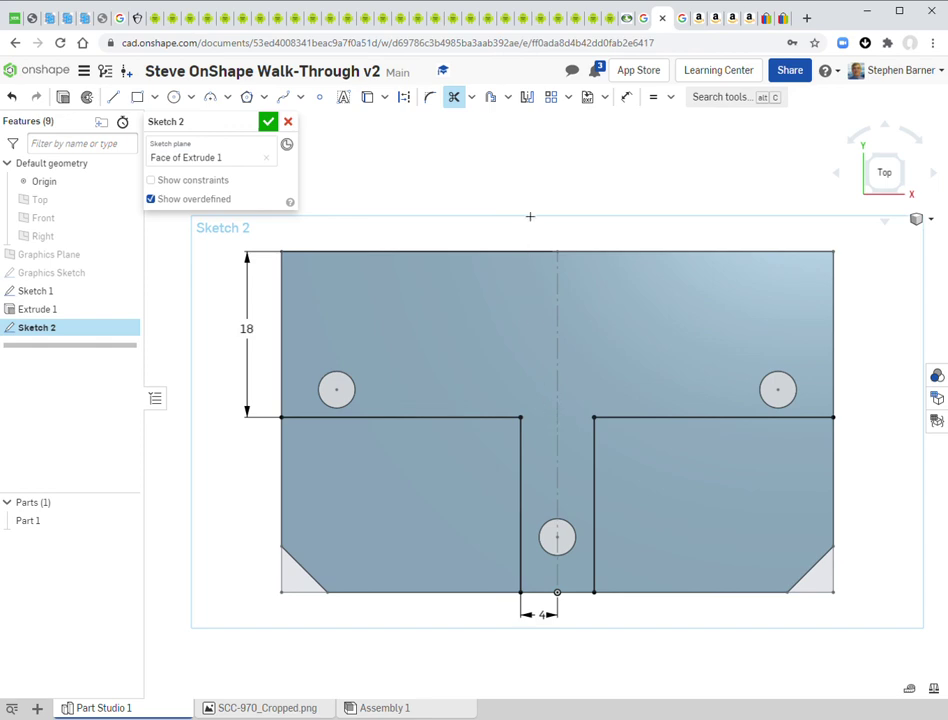
left_click(454, 99)
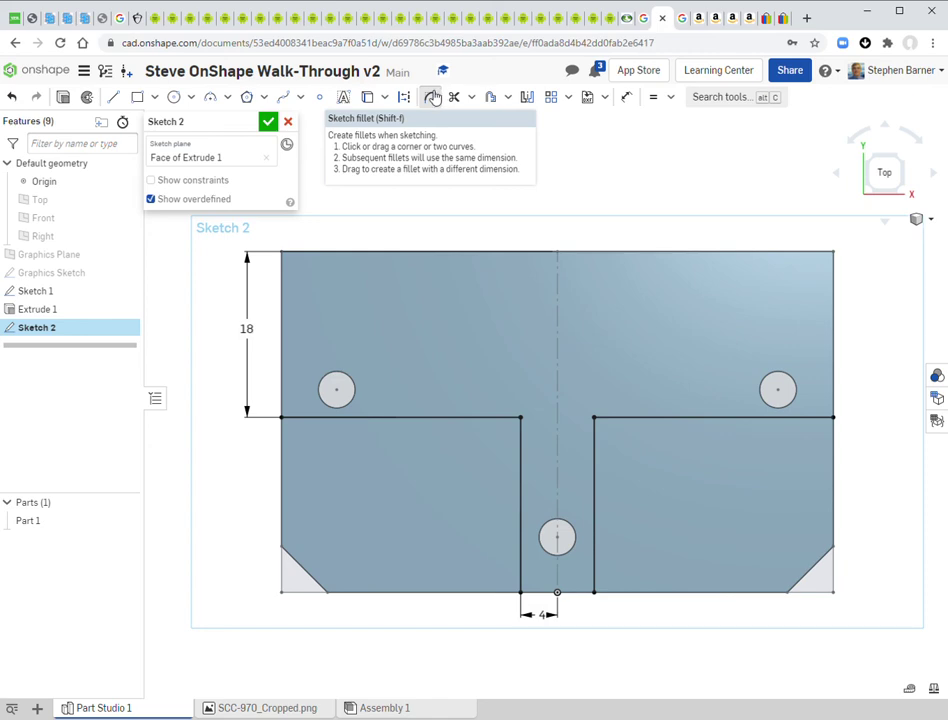
left_click(433, 97)
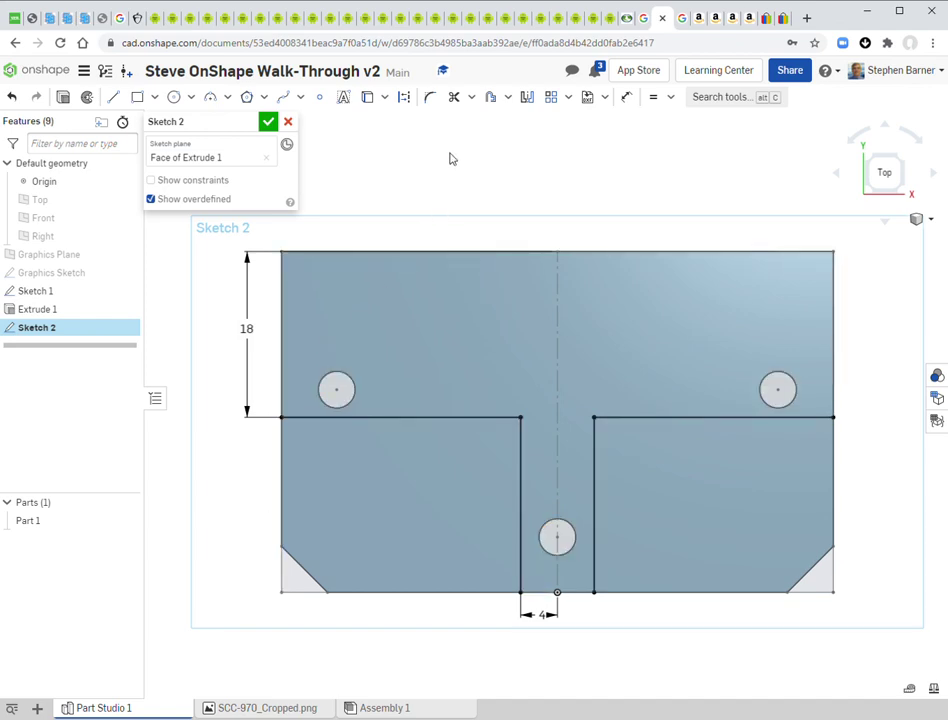
Sketch lines along the plate's left, upper and right edges, joining the outer ends of the two horizontal lines.
left_click(113, 97)
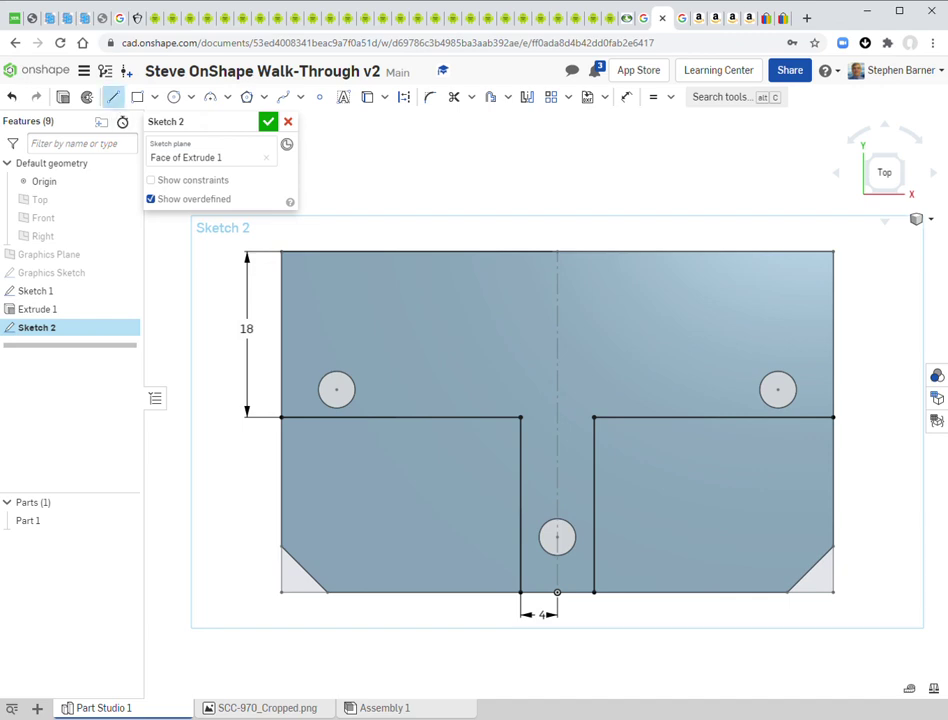
left_click(282, 418)
left_click(282, 252)
left_click(834, 252)
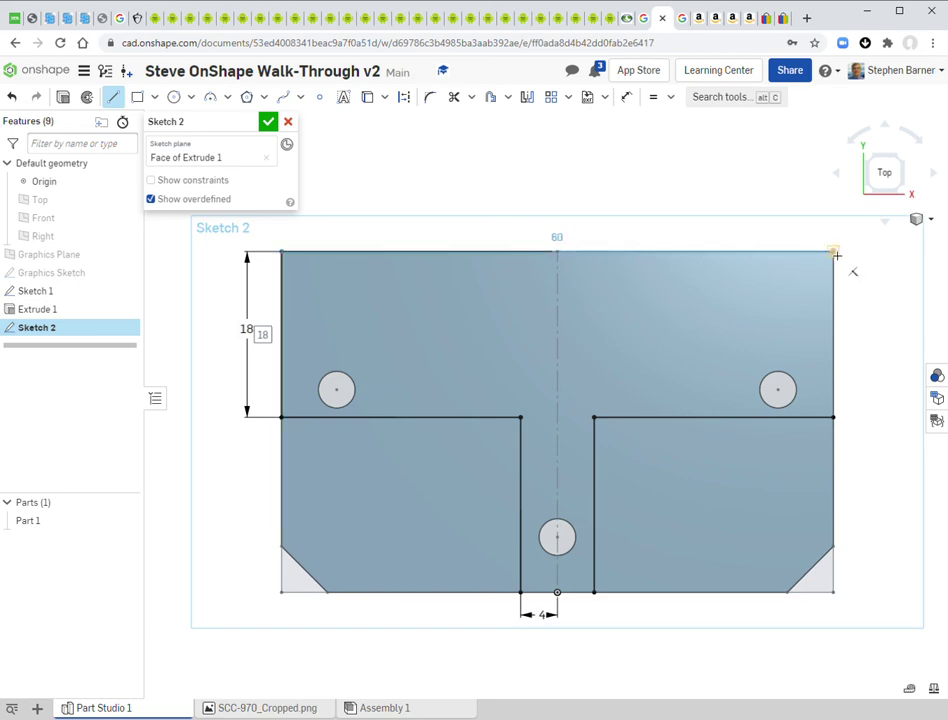
left_click(835, 418)
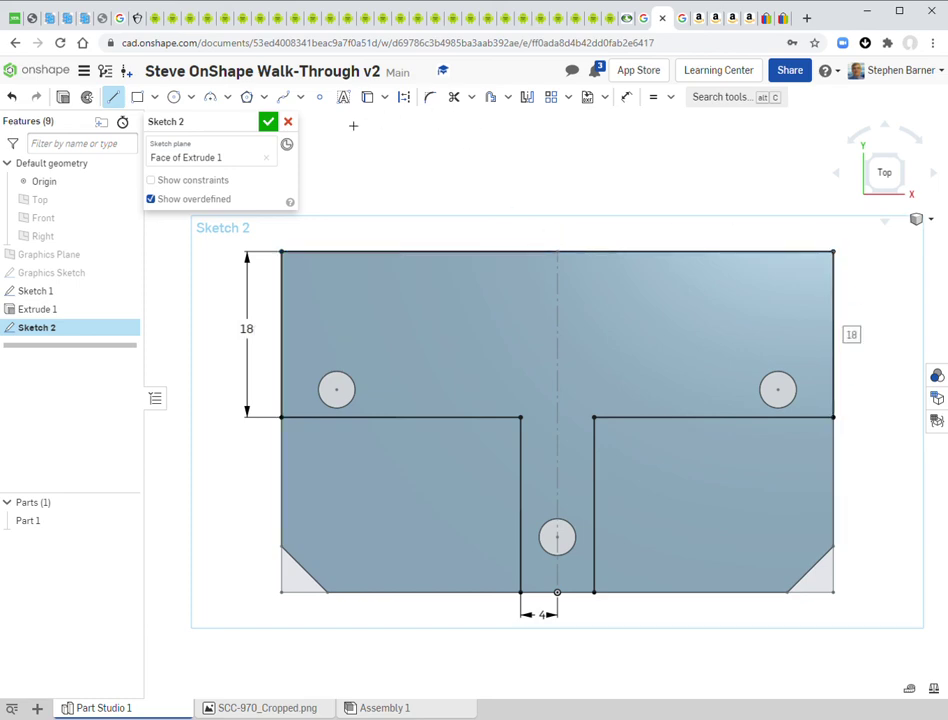
key("Escape")
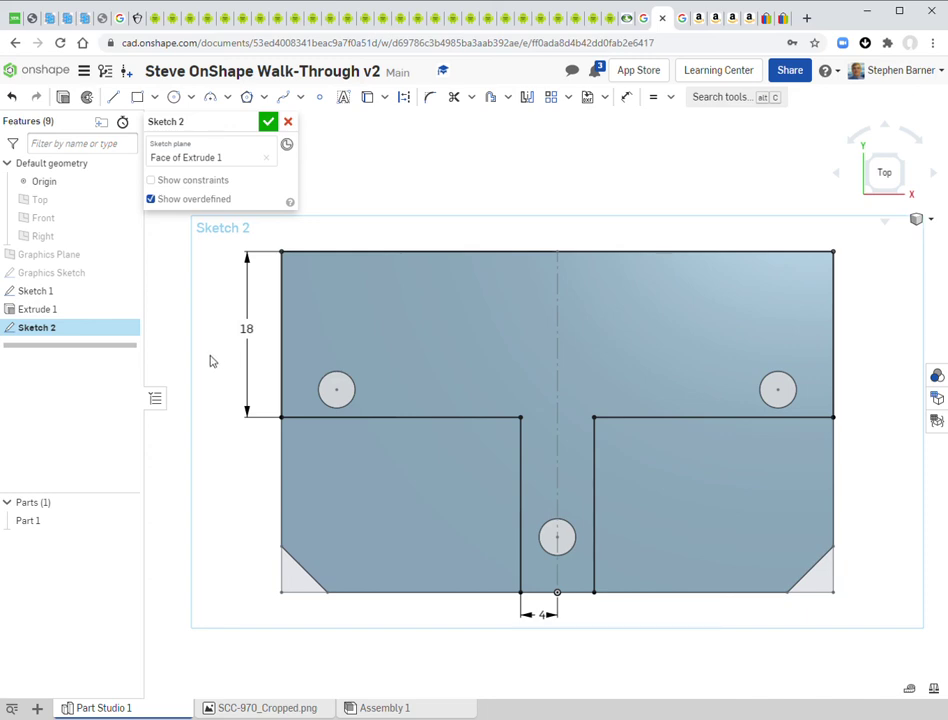
Fillet the outer corner at the left end of the T's crossbar with a 2 mm radius.
left_click(432, 100)
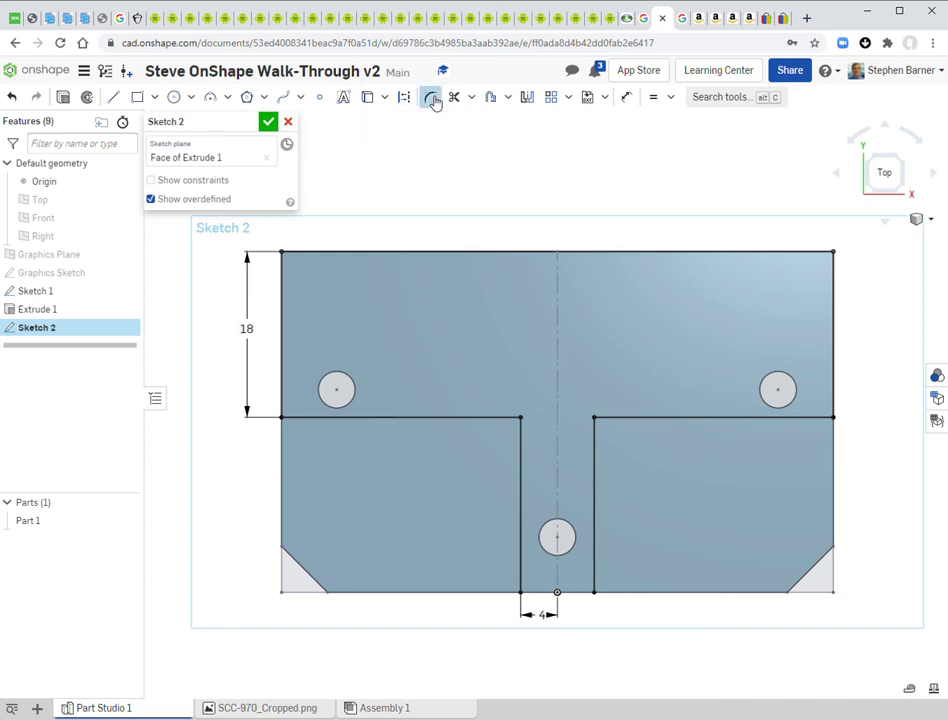
left_click(284, 392)
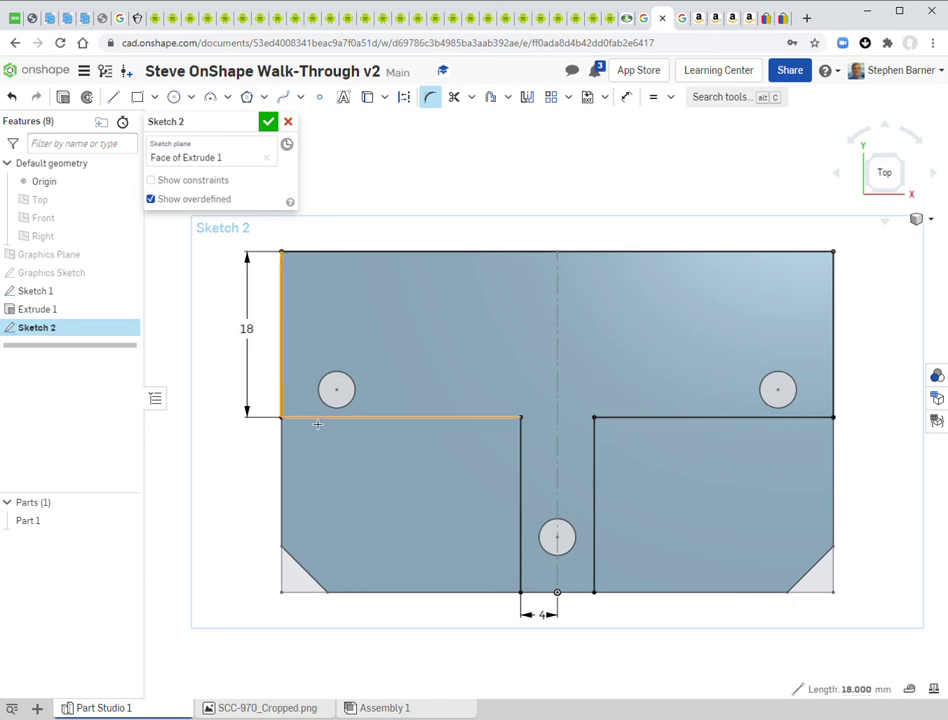
left_click(317, 419)
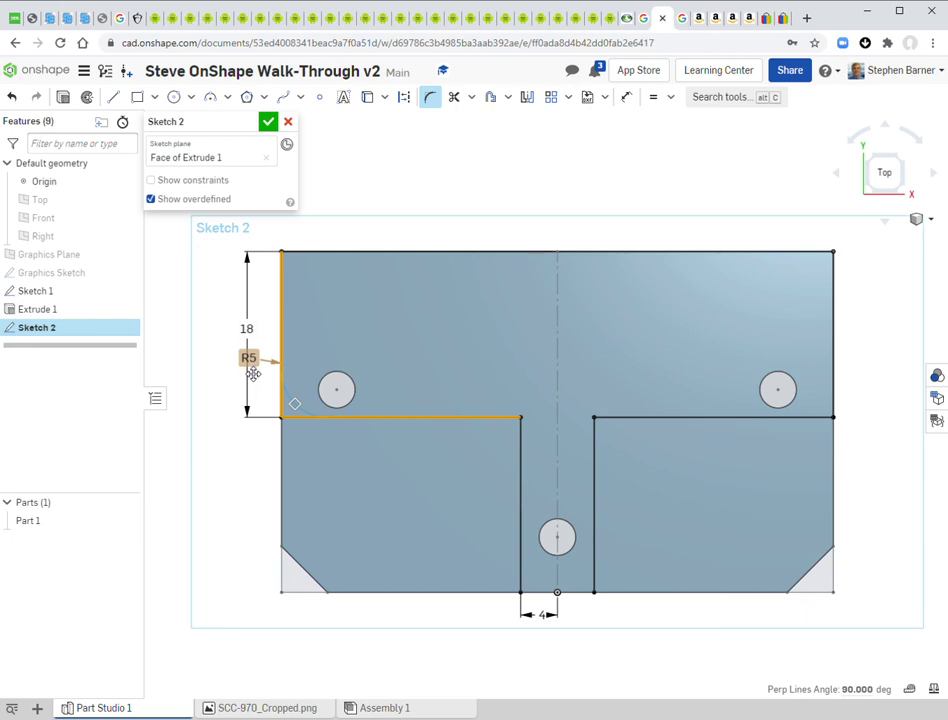
left_click_drag(251, 364, 247, 467)
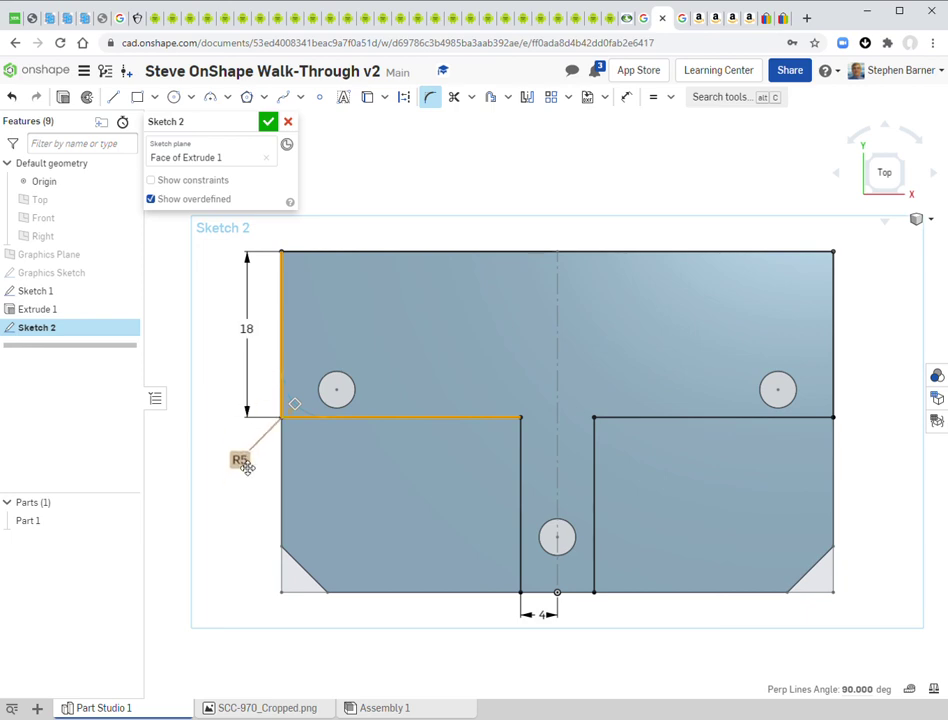
scroll(290, 405, "up", 3)
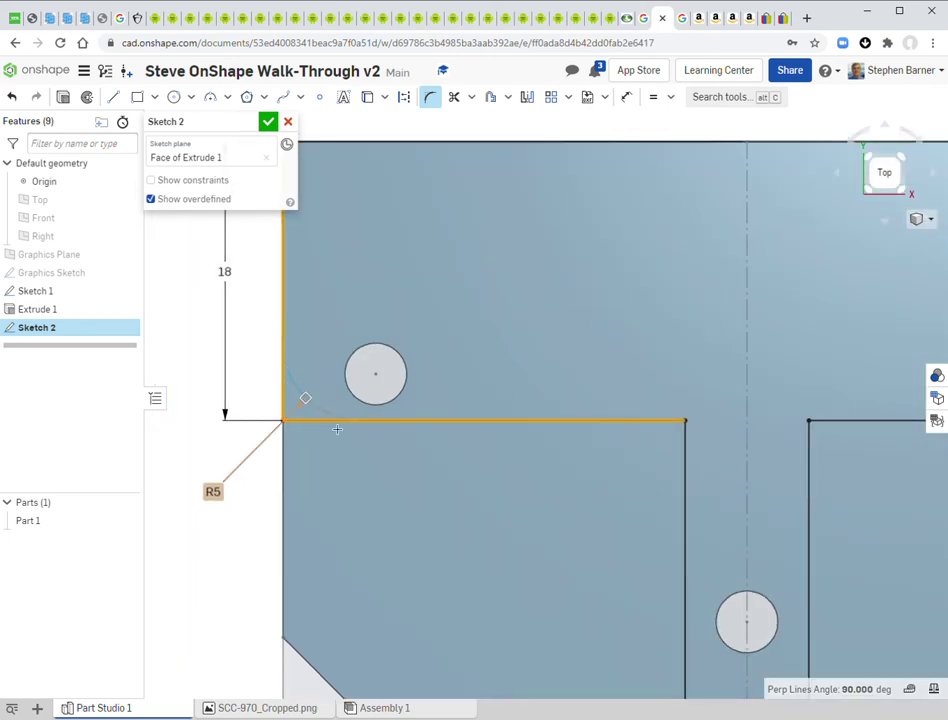
double_click(222, 500)
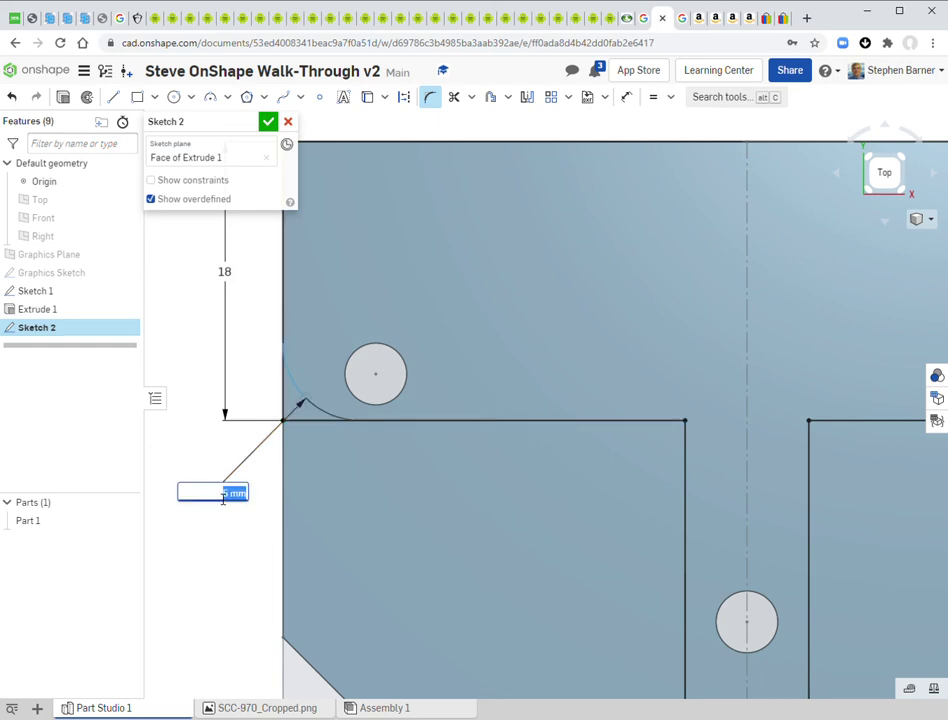
type("2")
key("Return")
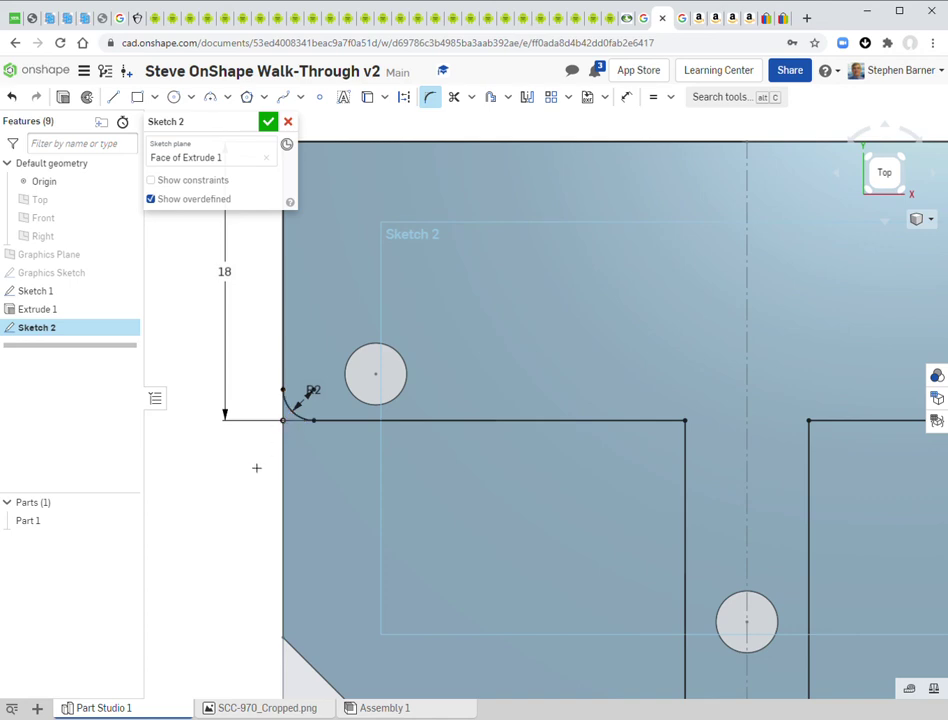
Sketch a horizontal line along the plate's lower edge, closing the stem between its two vertical lines.
scroll(254, 466, "down", 3)
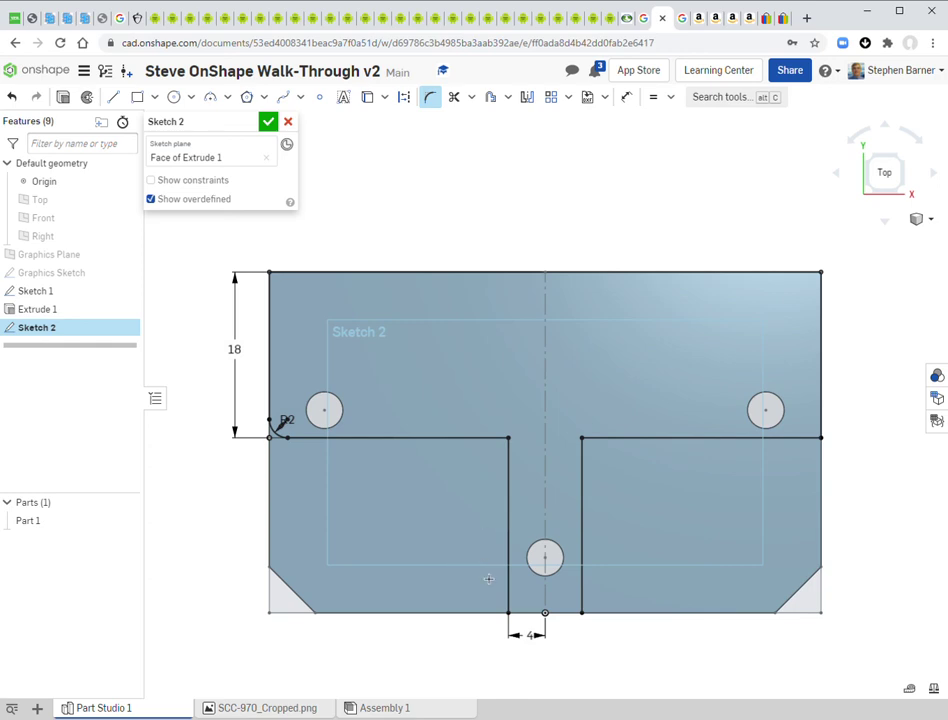
left_click(508, 598)
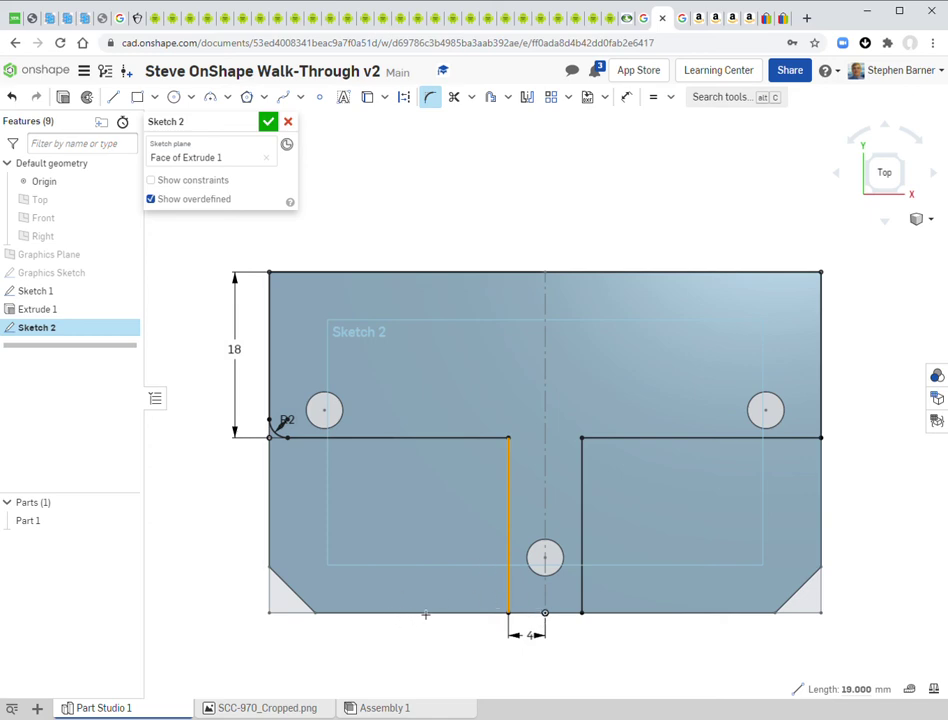
left_click(307, 141)
left_click(113, 97)
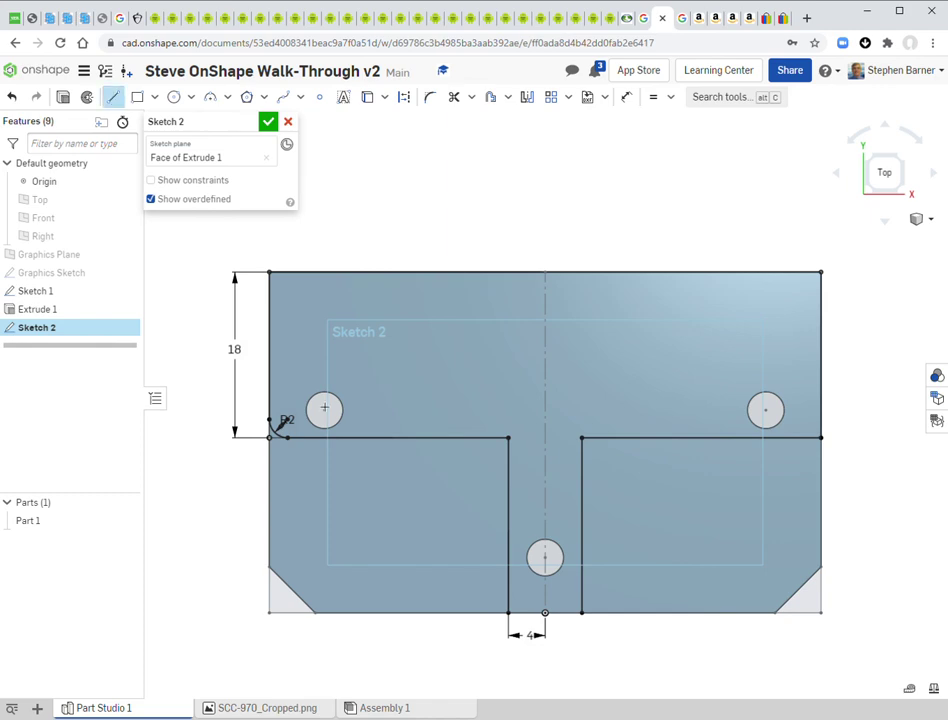
left_click(508, 612)
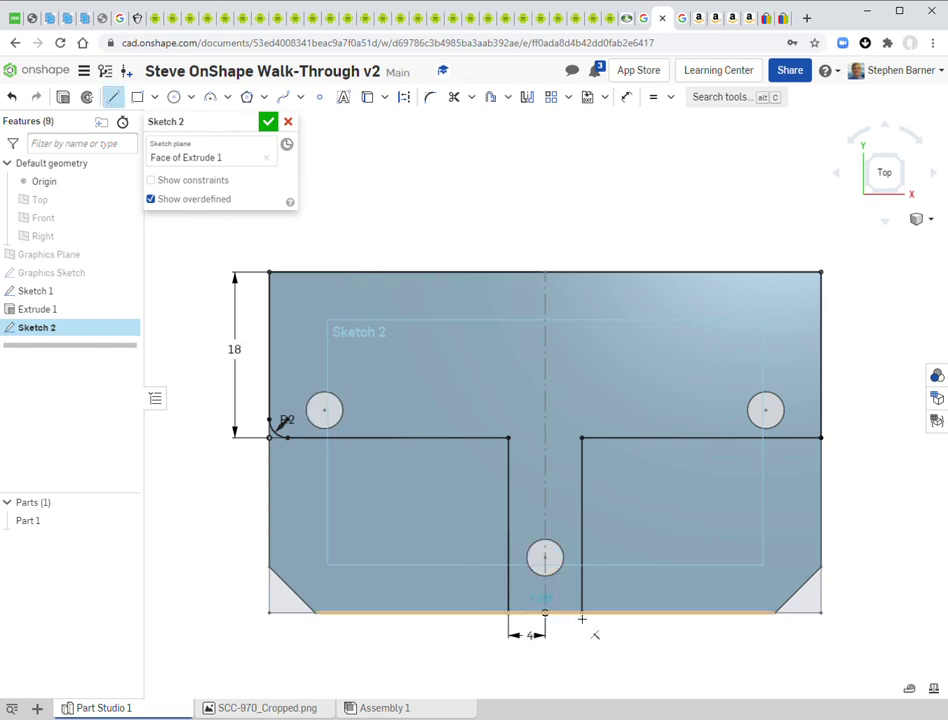
left_click(582, 612)
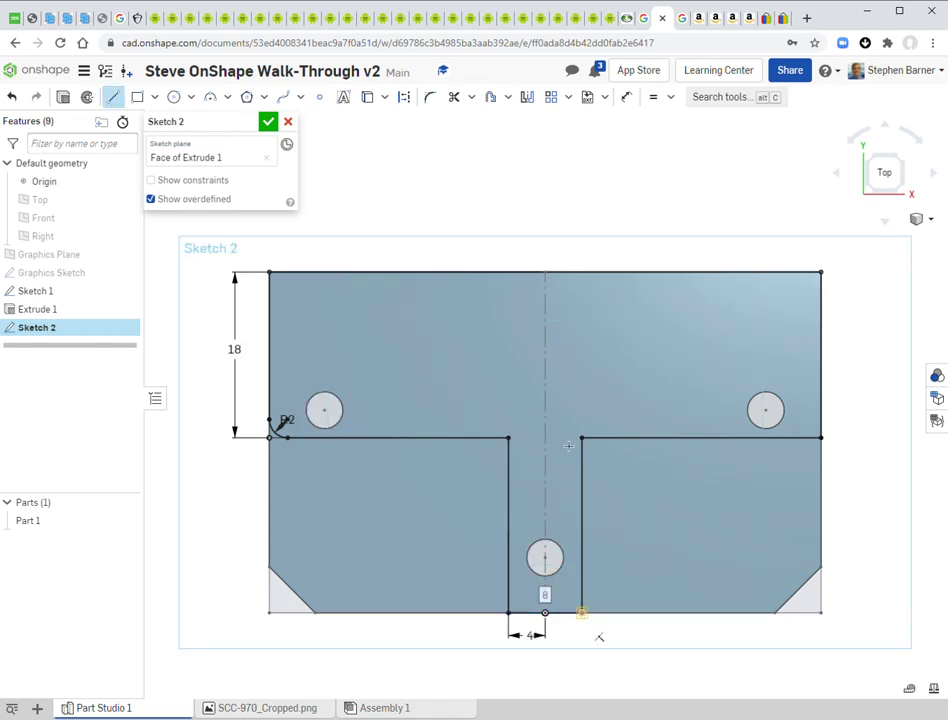
left_click(113, 97)
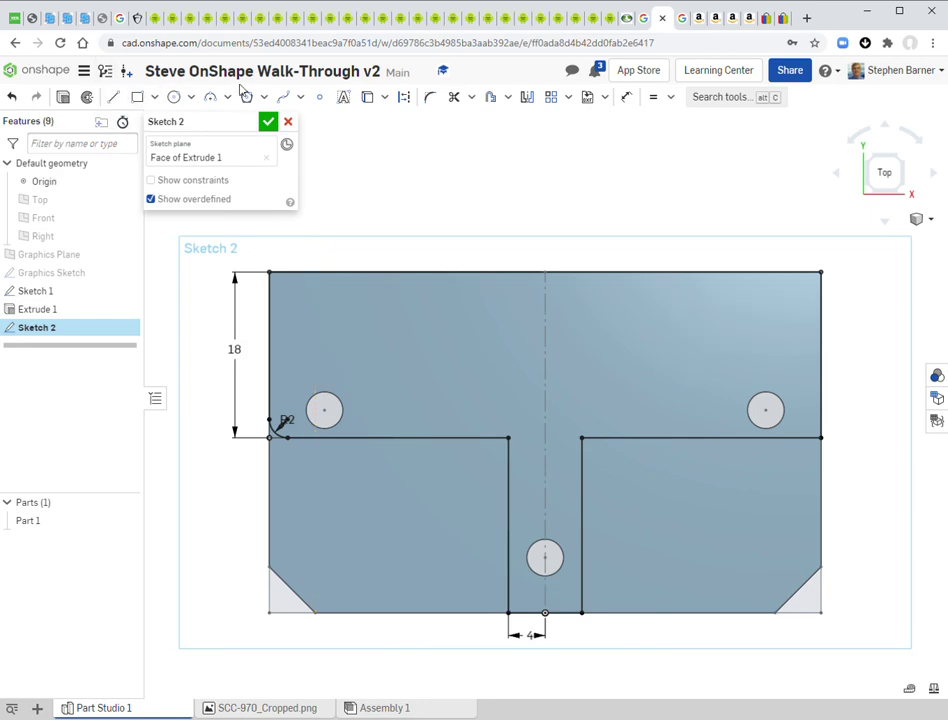
Fillet both lower corners of the stem and the crossbar's right outer corner with a 2 mm radius.
left_click(430, 98)
left_click(514, 598)
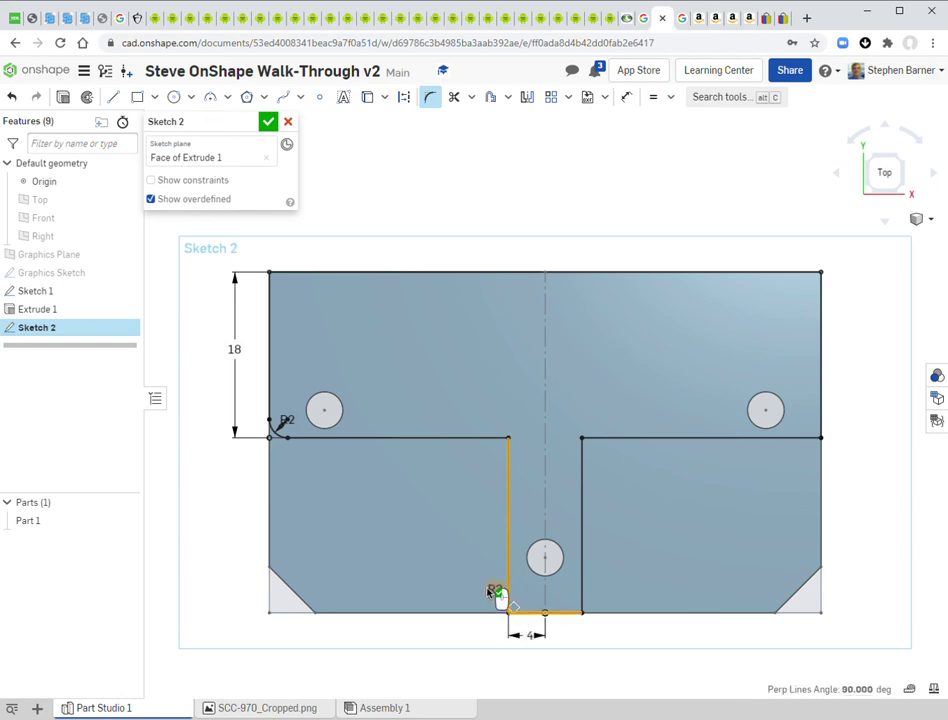
left_click(490, 664)
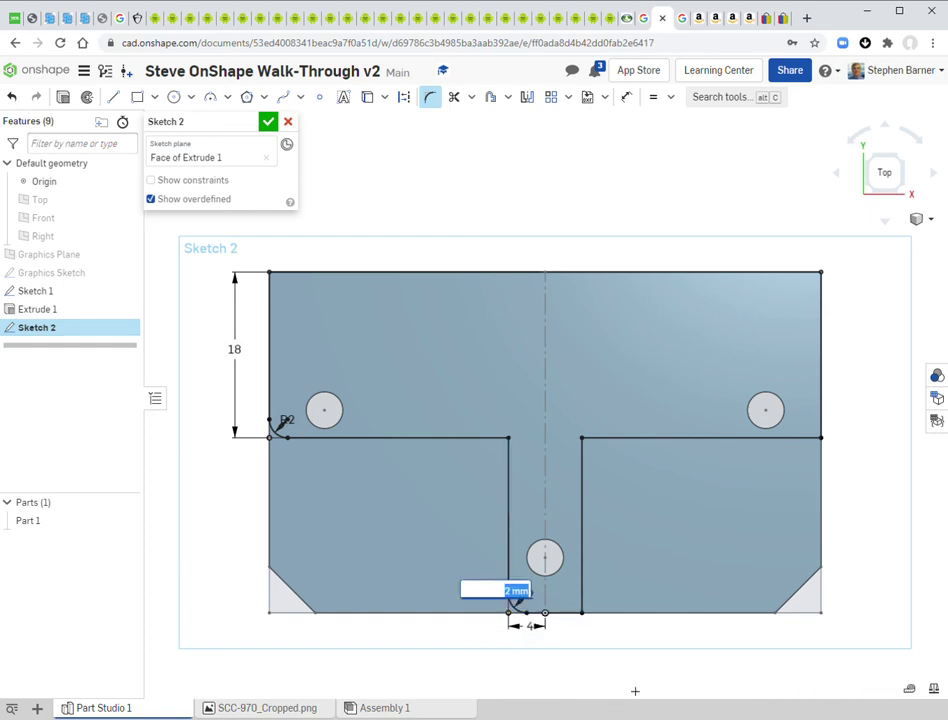
left_click(576, 614)
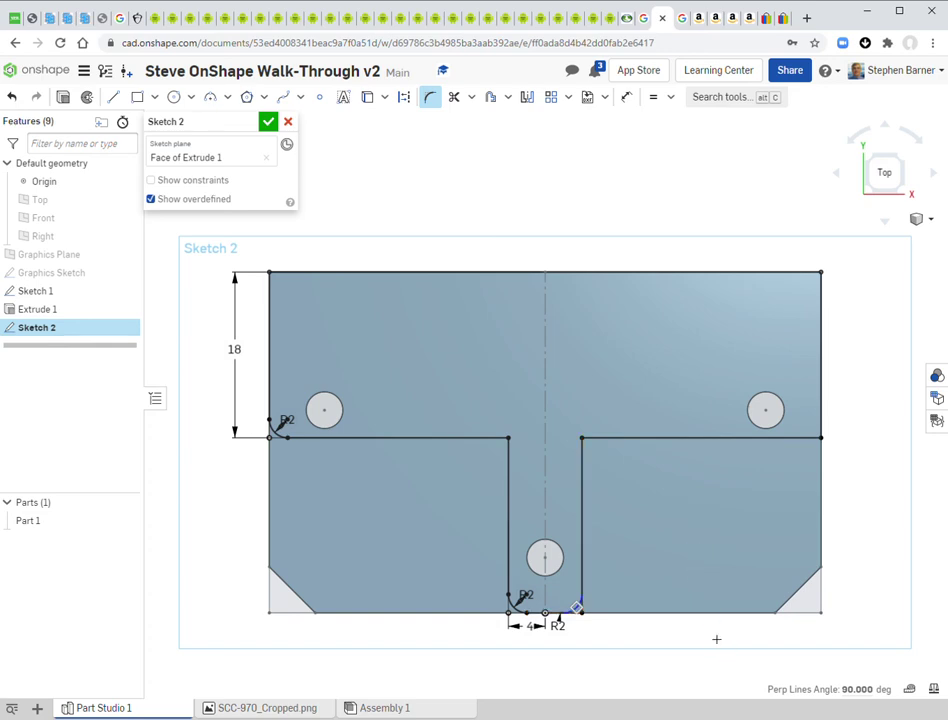
left_click(797, 442)
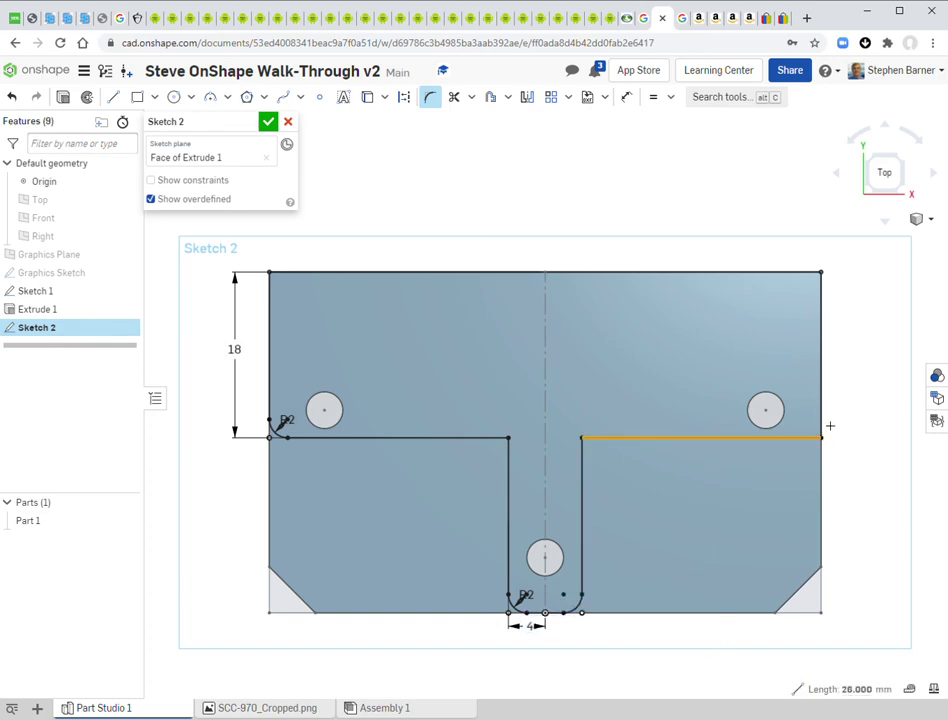
left_click(822, 420)
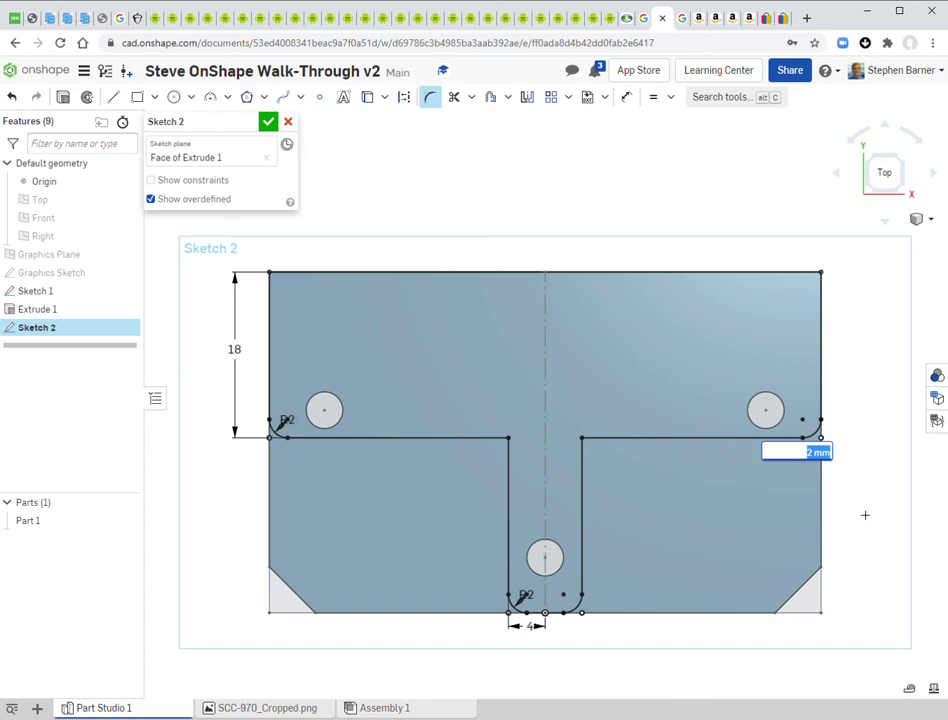
key("Return")
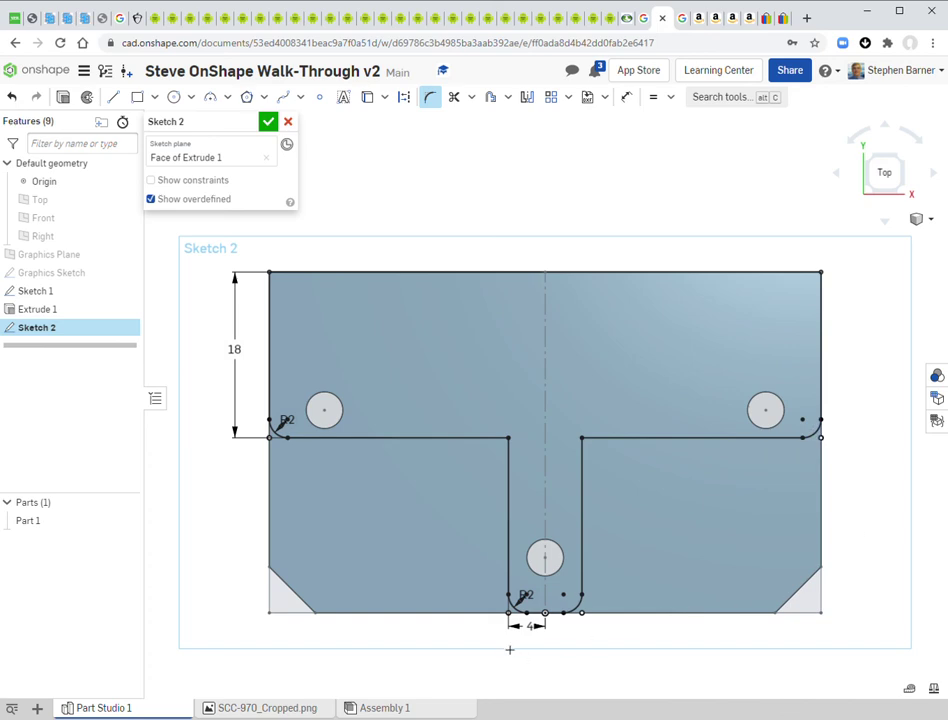
Reposition the two R2 radius labels outside the plate, beside the stem's lower left corner and the crossbar's left corner.
scroll(526, 622, "up", 3)
mouse_move(538, 579)
left_mouse_down()
mouse_move(476, 609)
mouse_move(461, 641)
mouse_move(467, 630)
left_mouse_up()
scroll(663, 641, "down", 1)
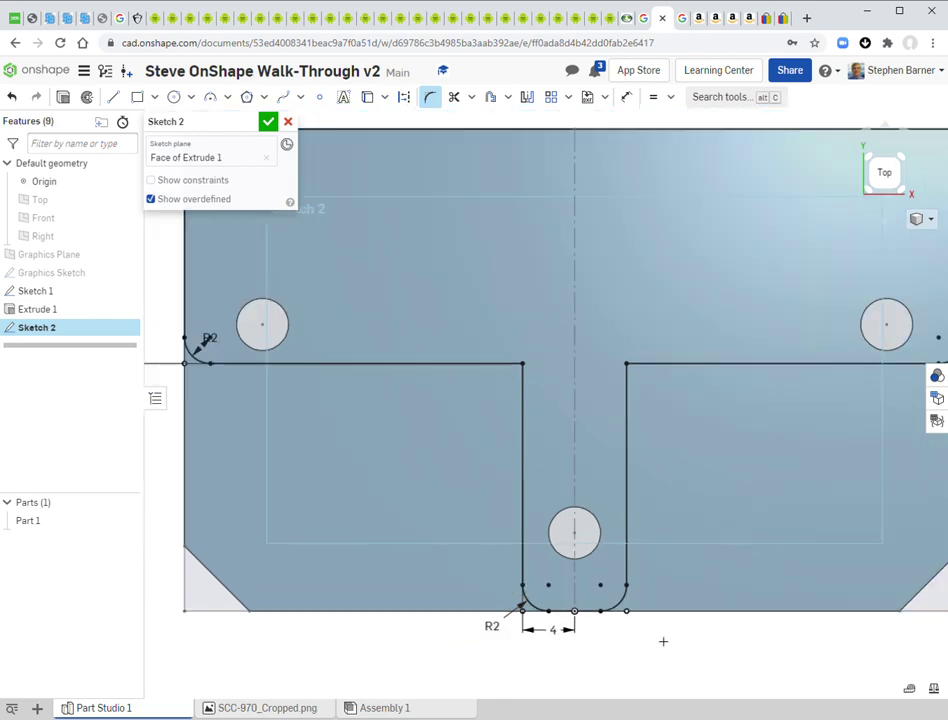
scroll(663, 641, "down", 1)
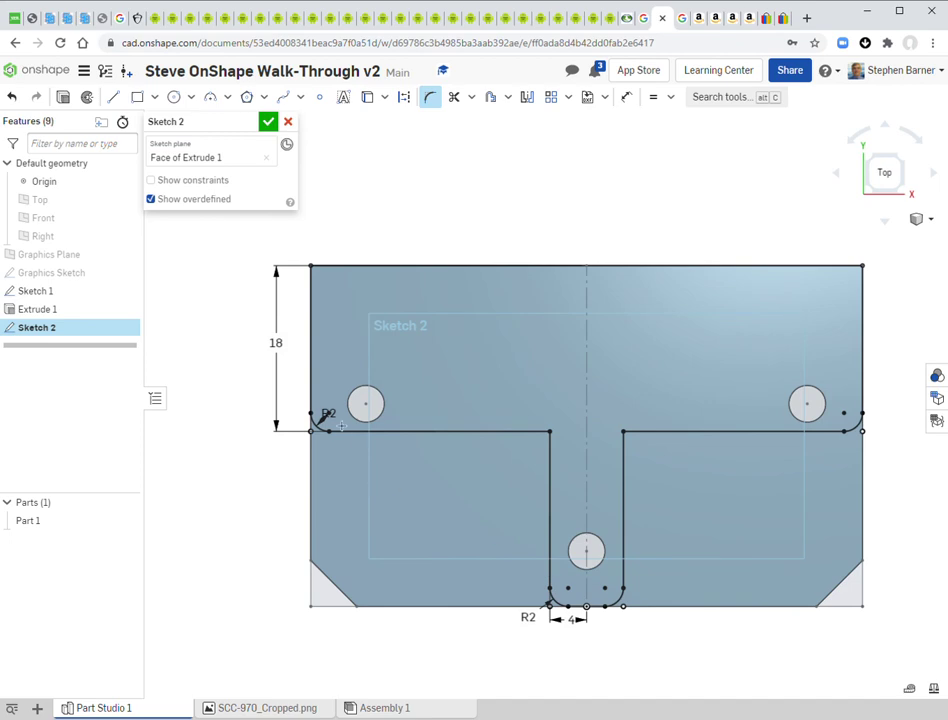
mouse_move(330, 415)
left_mouse_down()
mouse_move(322, 440)
mouse_move(299, 458)
left_mouse_up()
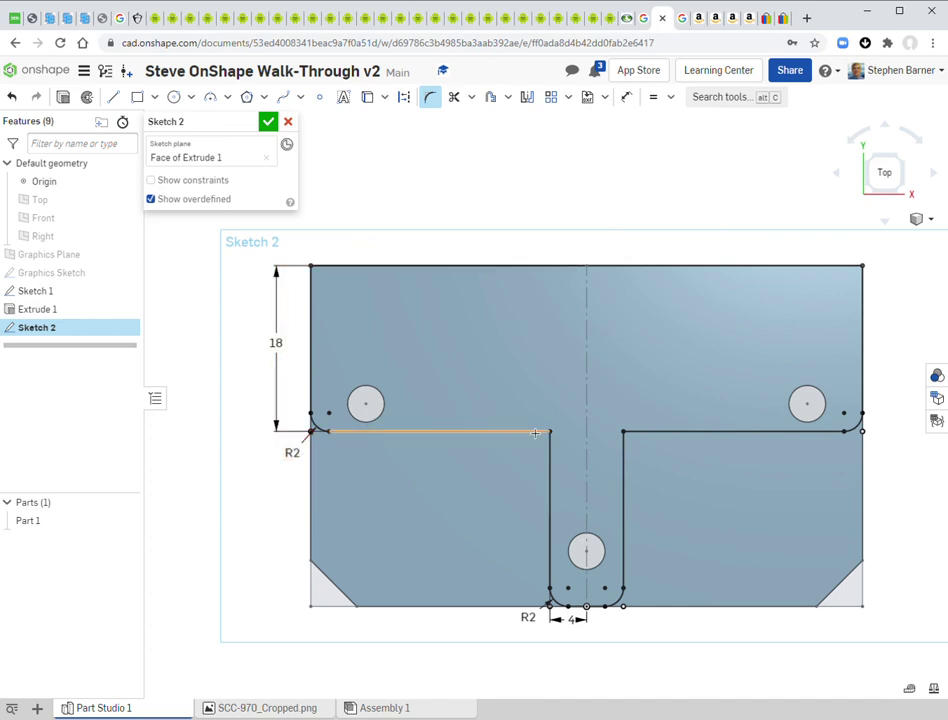
Fillet the left inner corner between crossbar and stem with a 6 mm radius and place its radius label above the arc.
left_click(552, 461)
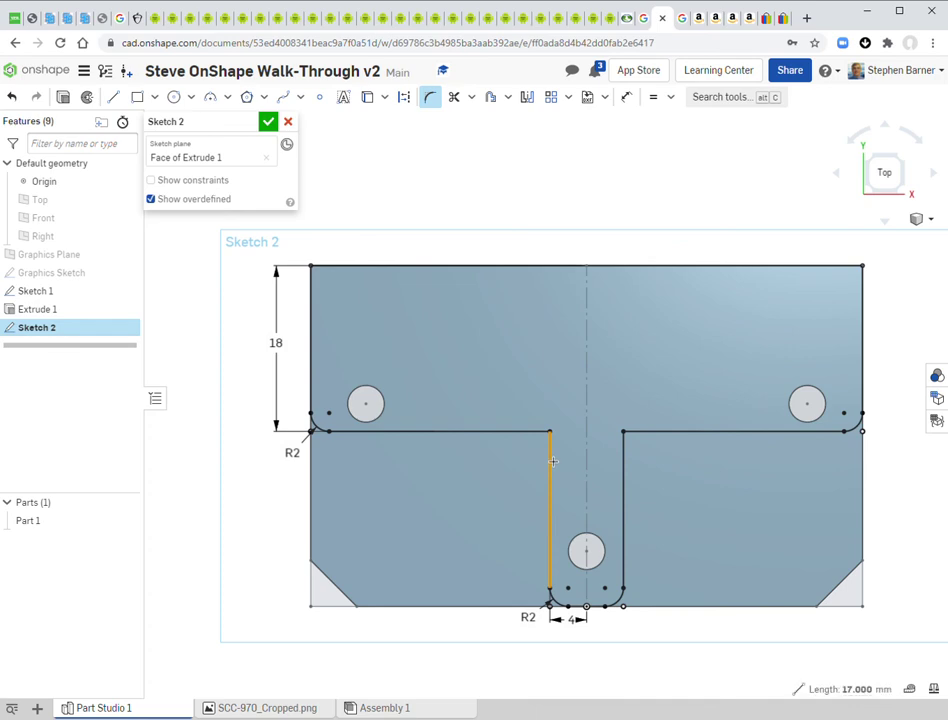
left_click(533, 431)
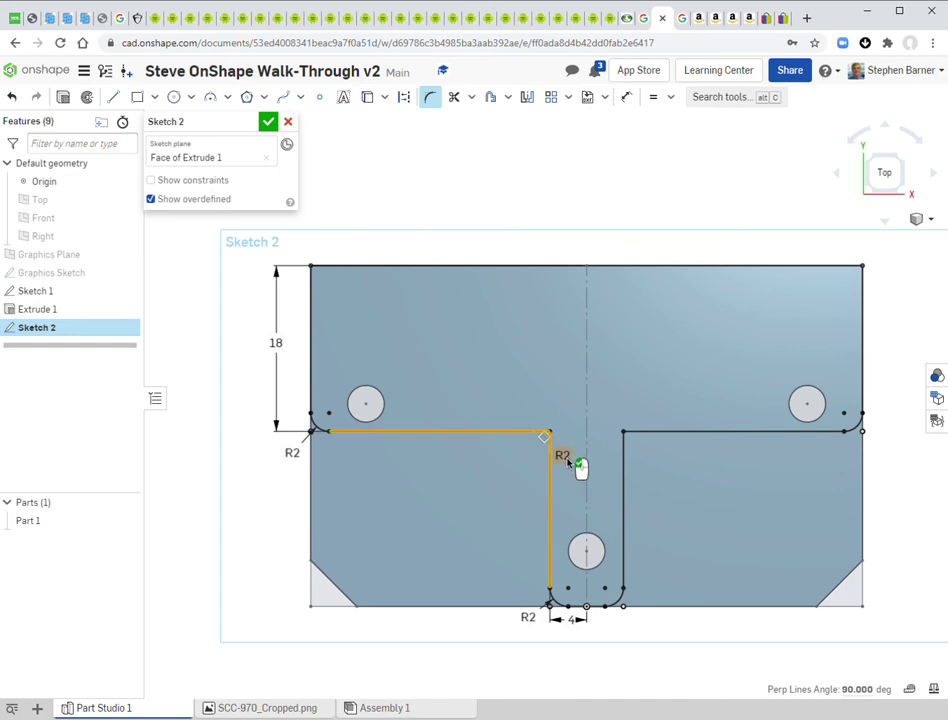
double_click(565, 458)
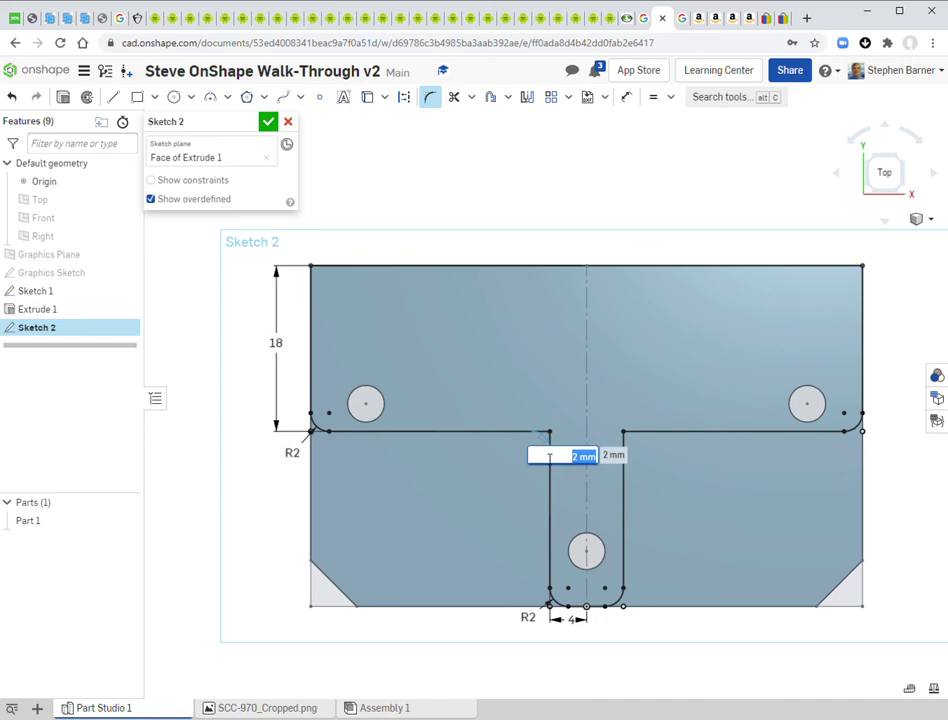
type("6")
key("Return")
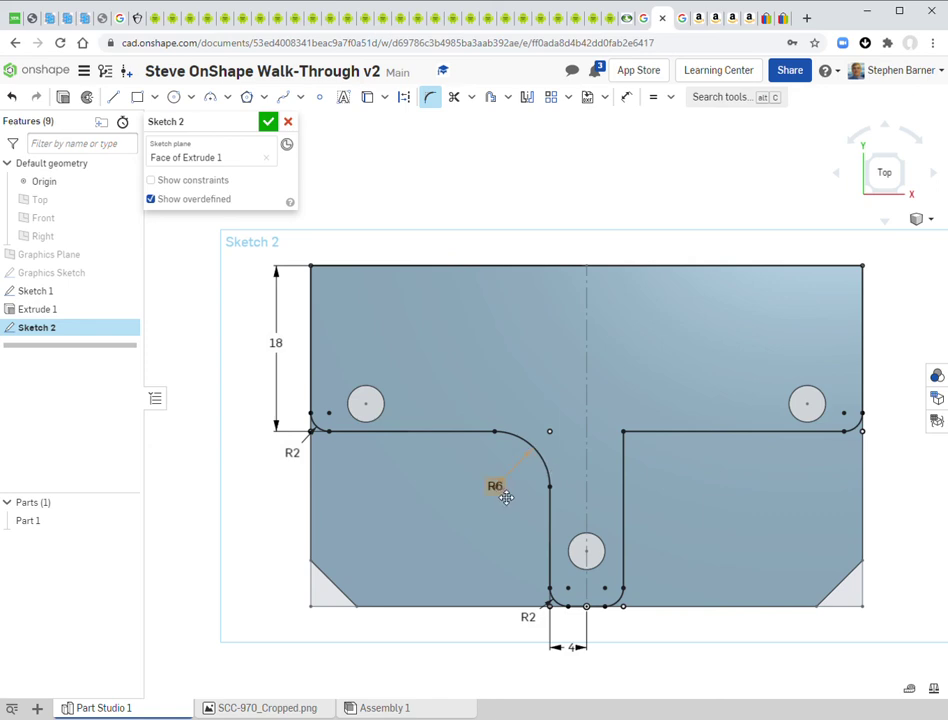
left_click_drag(506, 506, 588, 389)
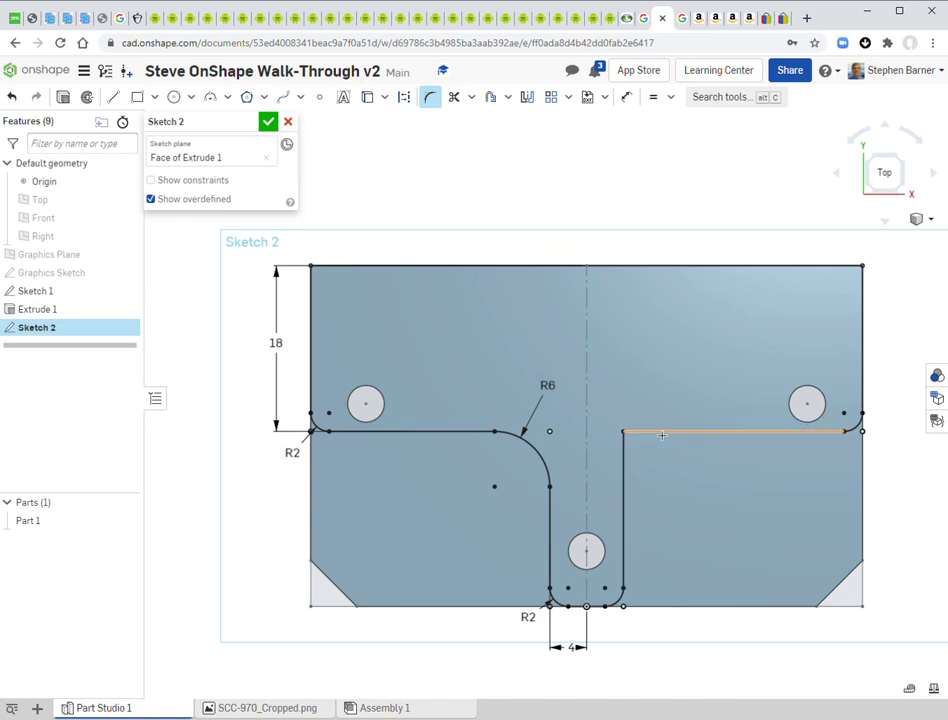
Fillet the right inner corner between crossbar and stem with the same 6 mm radius.
left_click(661, 430)
left_click(624, 489)
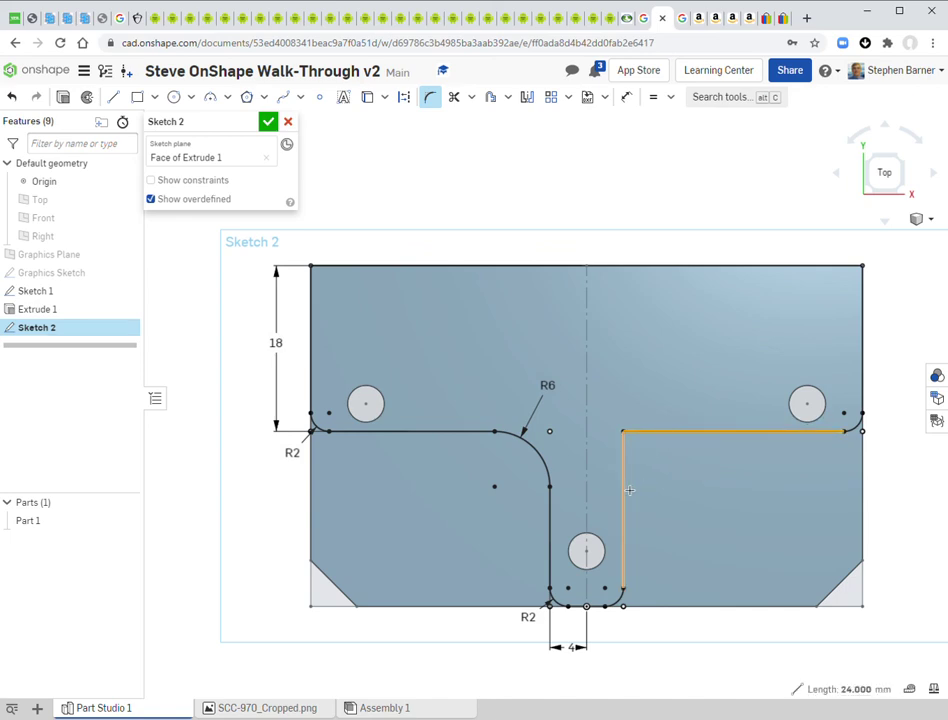
left_click(704, 494)
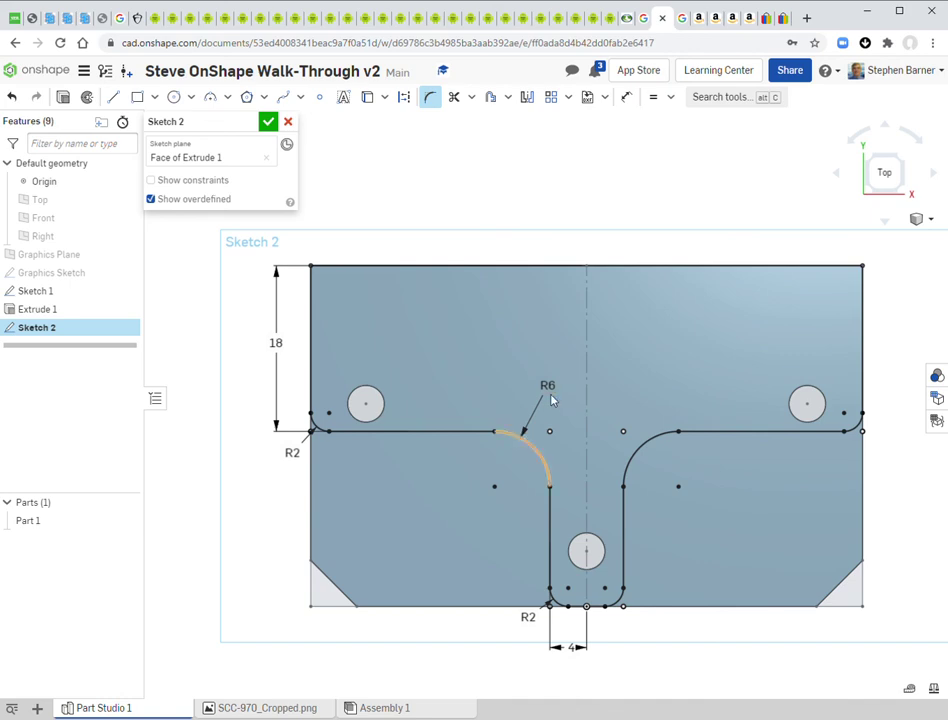
Try a 4 mm radius on the inner corner fillets and restore the radius to 6 mm.
double_click(552, 386)
type("4")
key("Return")
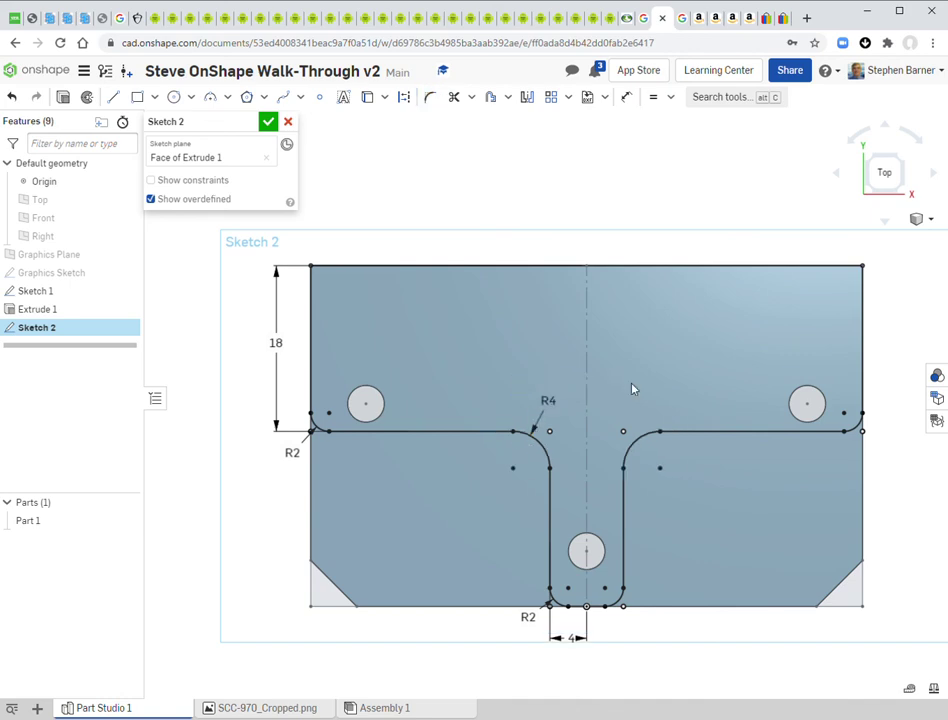
double_click(549, 402)
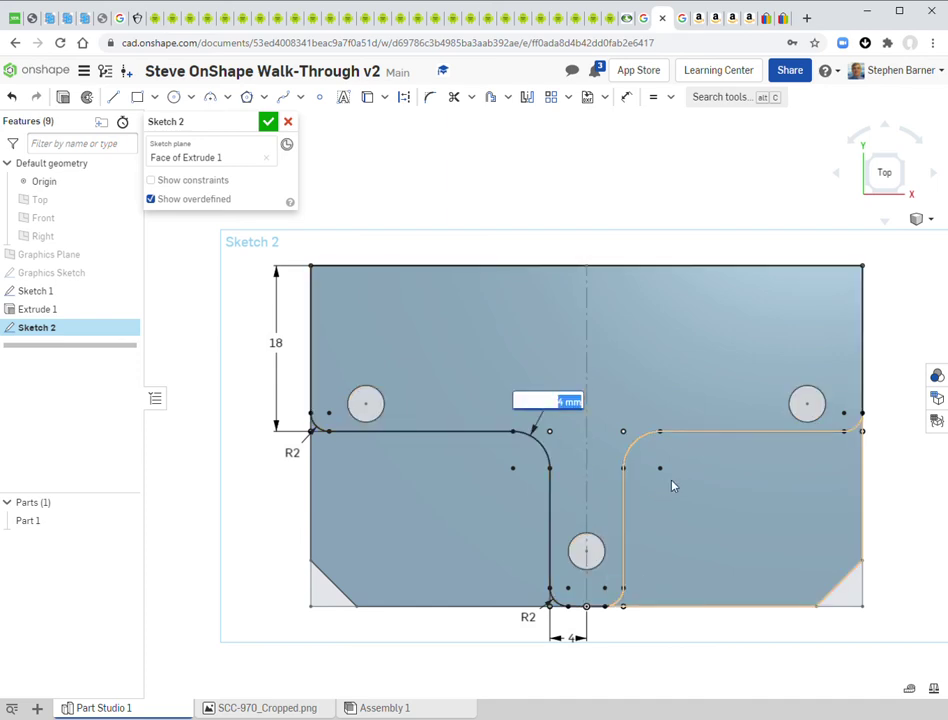
type("6")
key("Return")
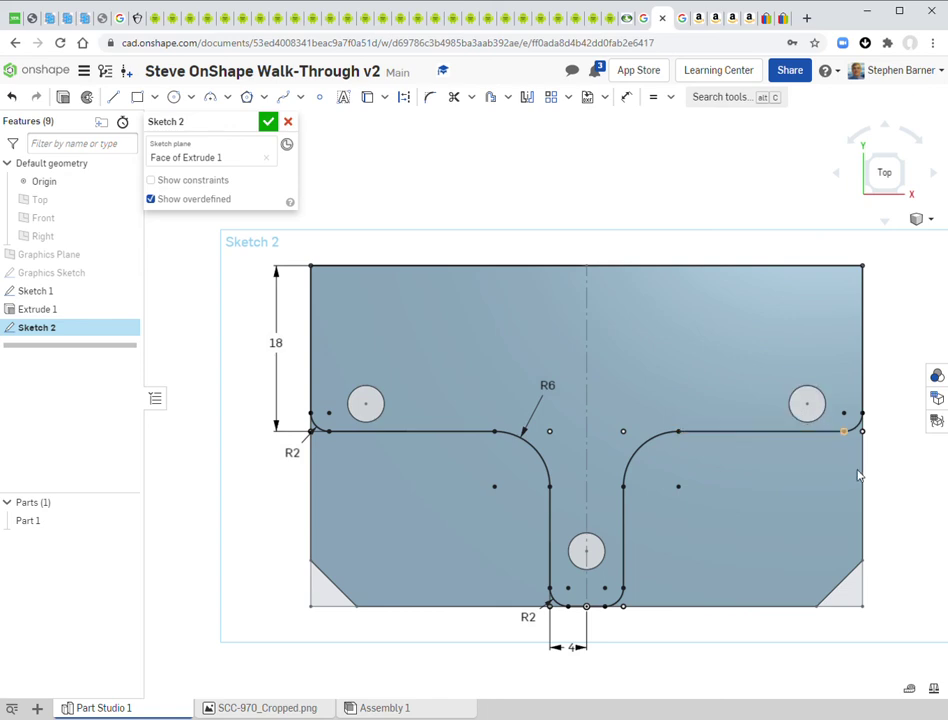
Close the sketch and extrude its T-shaped region 7 mm upward, adding it to the plate.
left_click(268, 121)
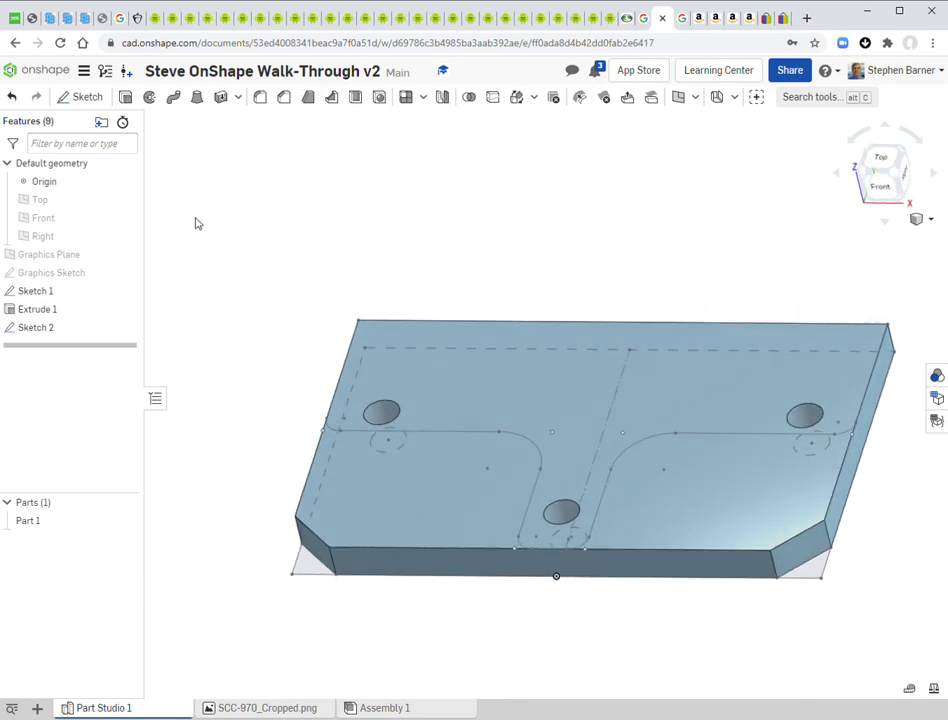
left_click(126, 98)
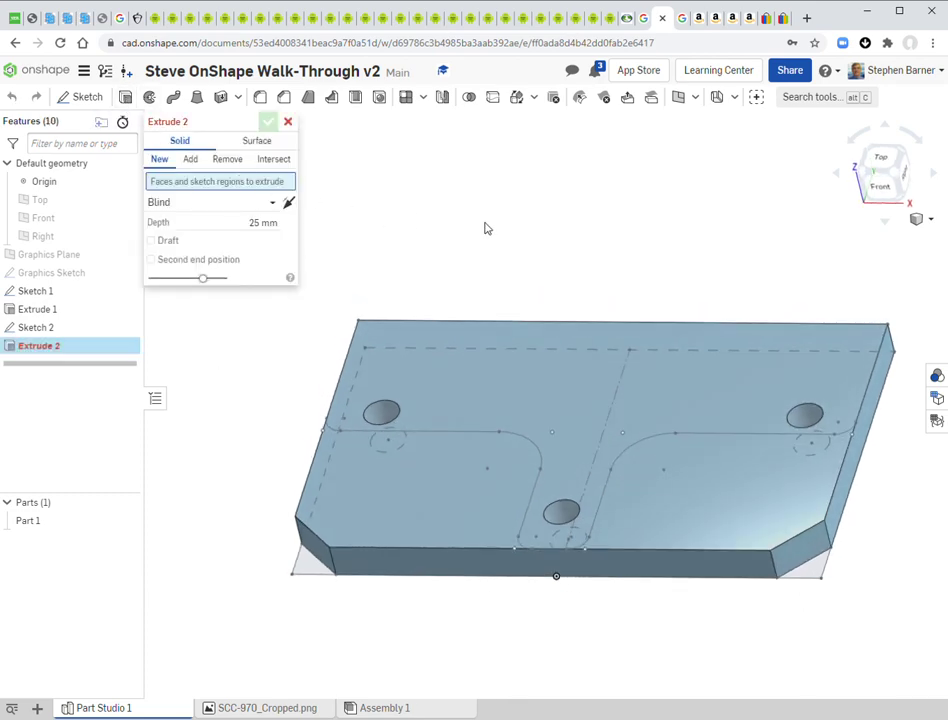
left_click(505, 371)
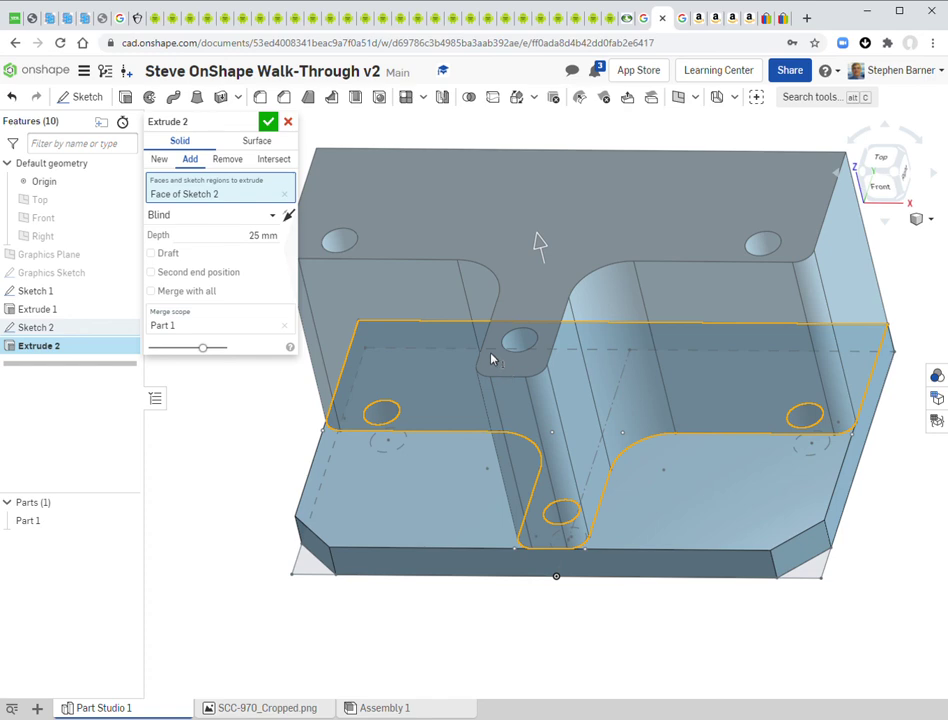
left_click(199, 237)
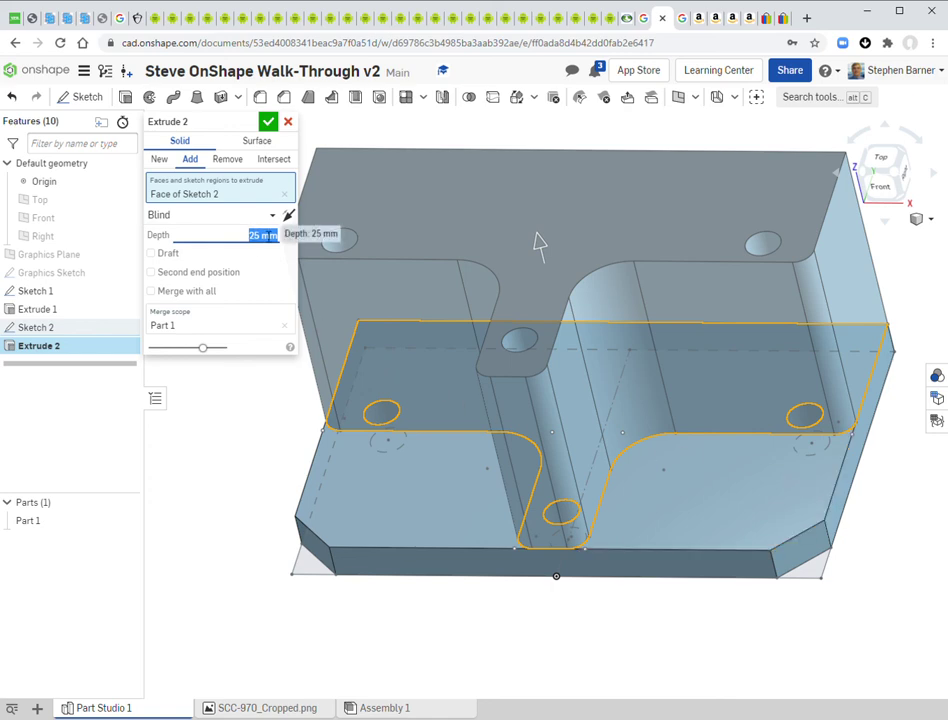
key("BackSpace")
type("7")
key("Return")
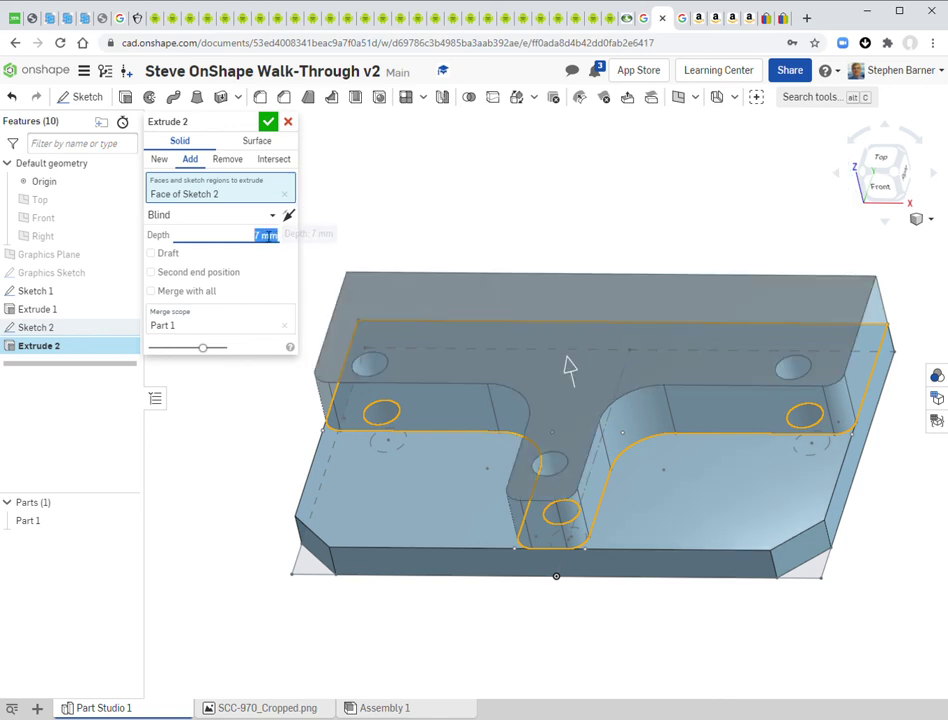
key("Right")
key("Right")
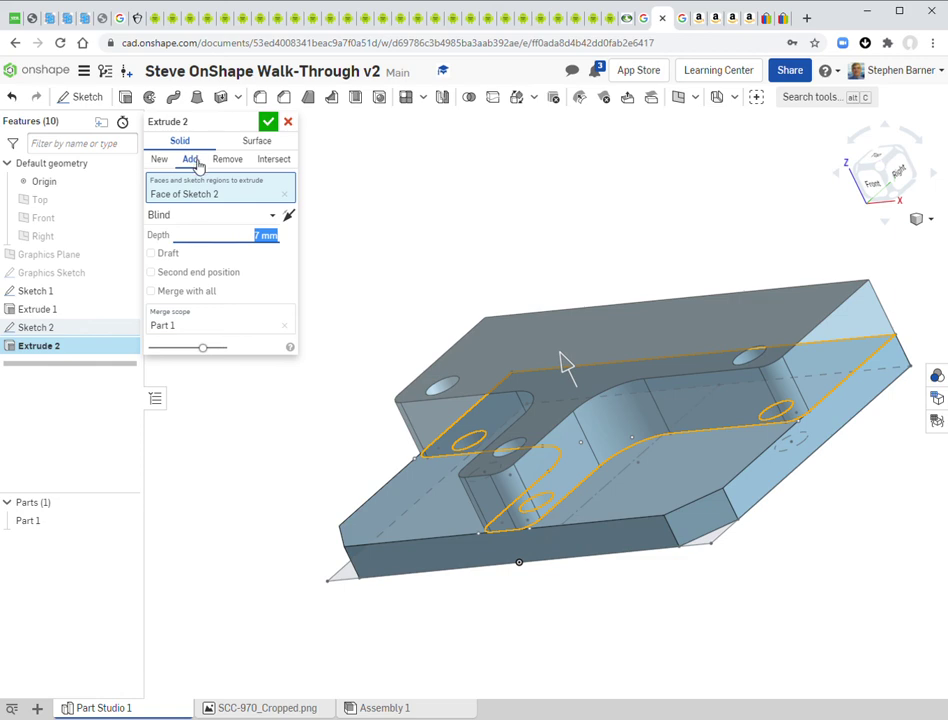
Try the T-shaped extrusion as a separate new part and restore it to adding to Part 1.
left_click(160, 166)
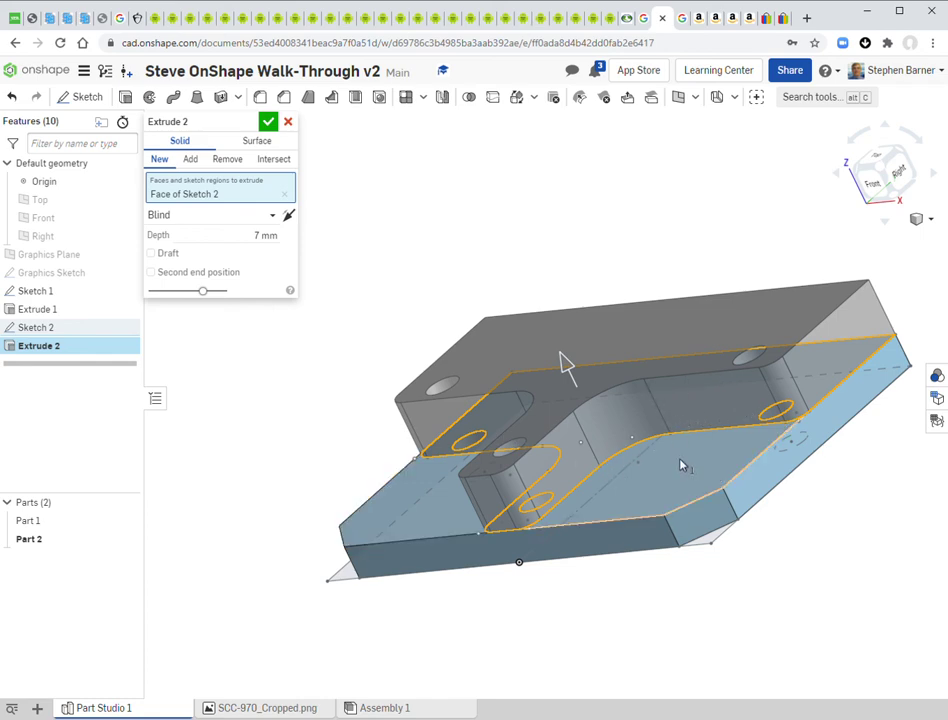
right_click_drag(618, 336, 640, 350)
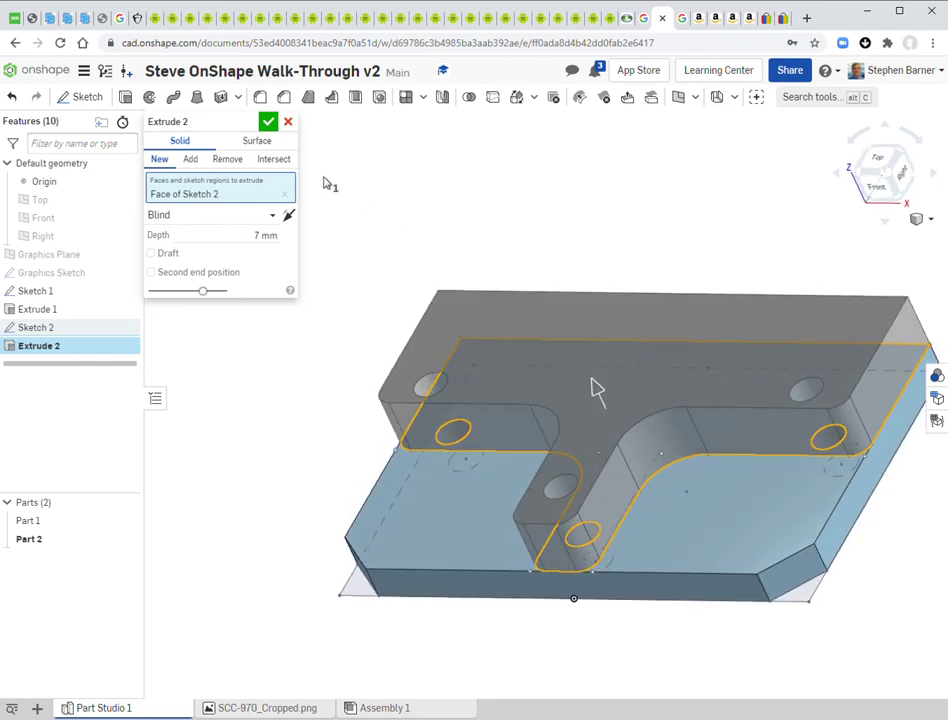
left_click(190, 159)
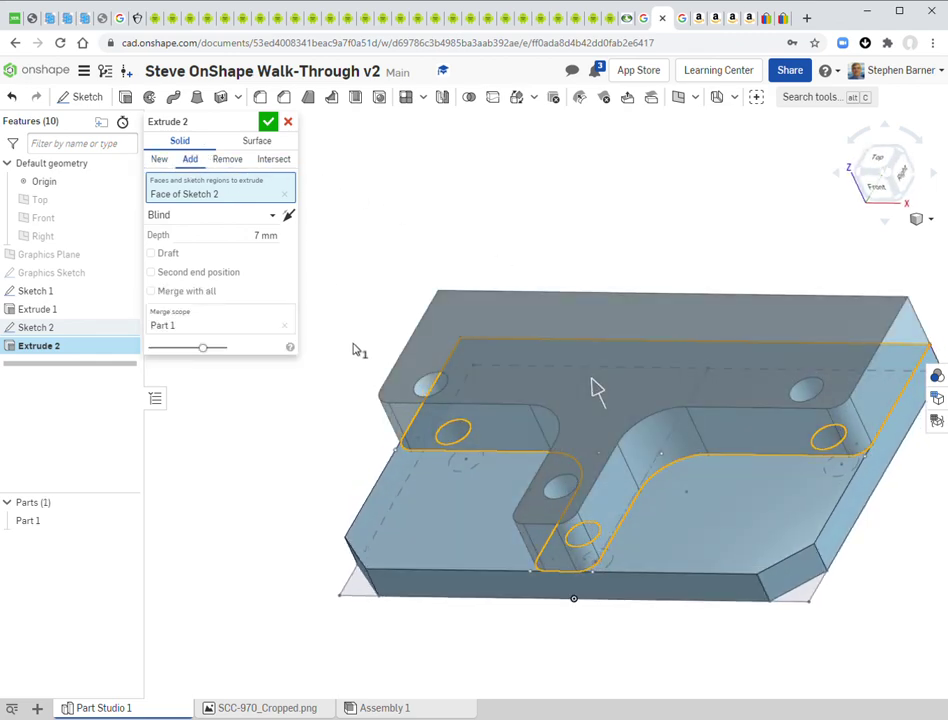
Accept the 7 mm T-shaped extrusion merged with the plate.
right_click_drag(595, 387, 599, 387)
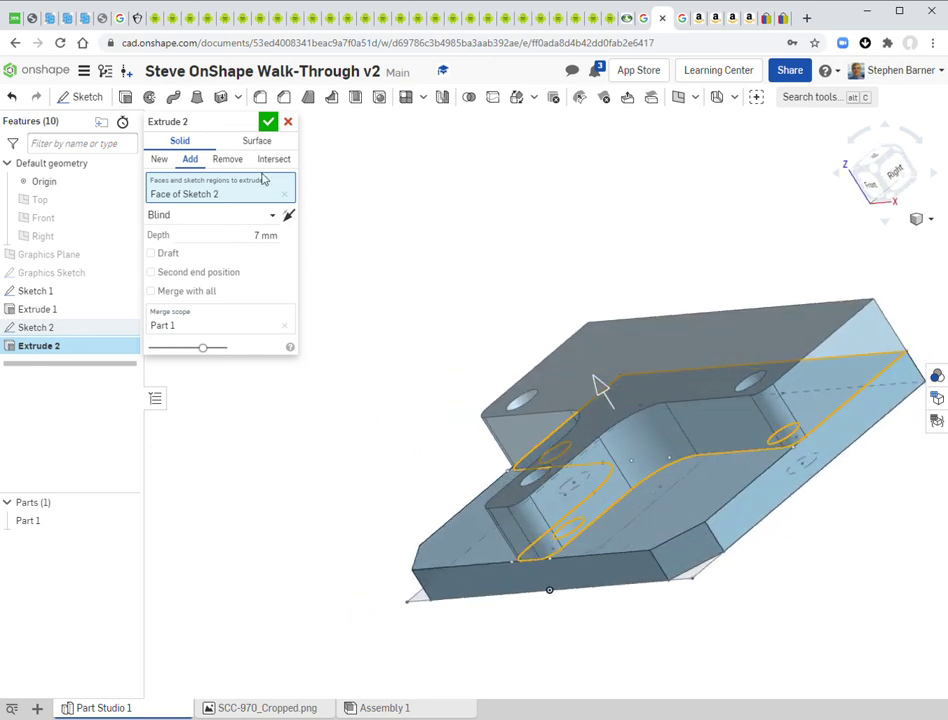
left_click(268, 123)
right_click_drag(290, 173, 491, 256)
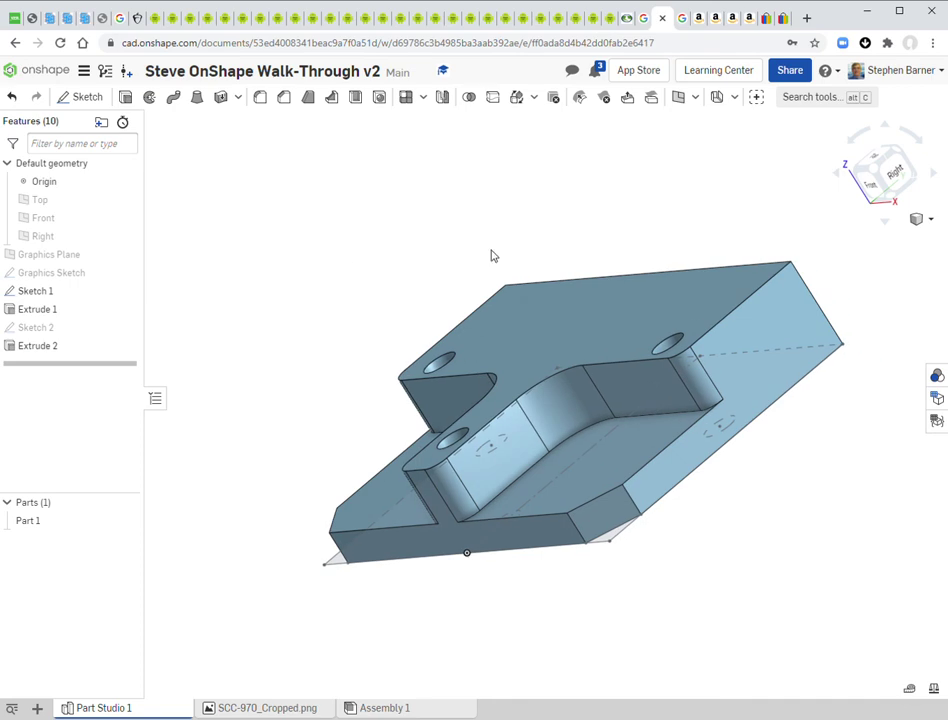
Start a sketch on the top face of the T-shaped block and view the sketch plane square-on.
left_click(872, 169)
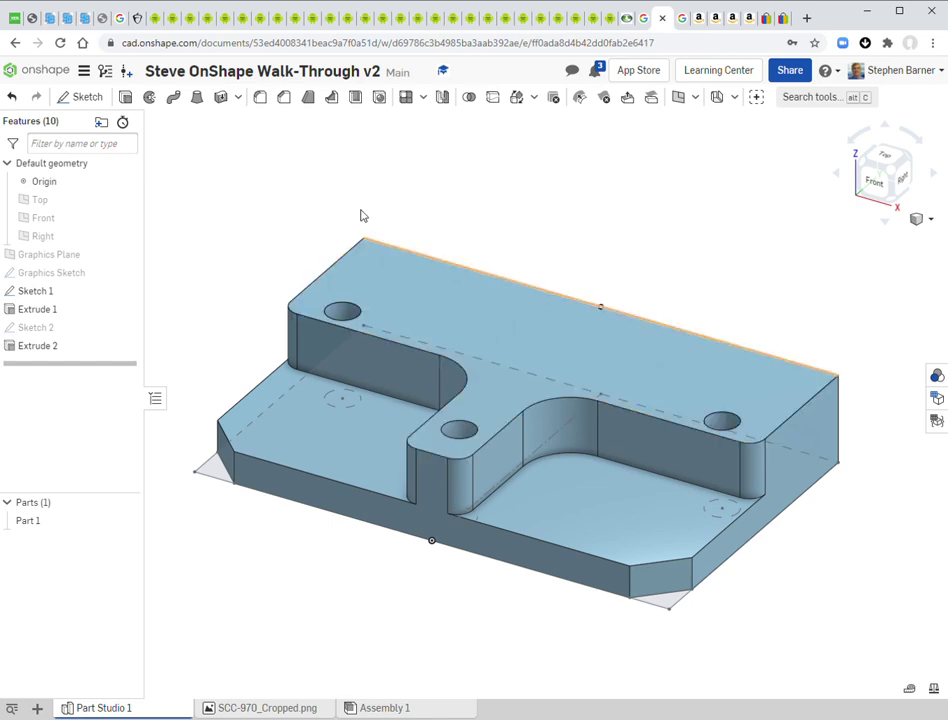
left_click(400, 274)
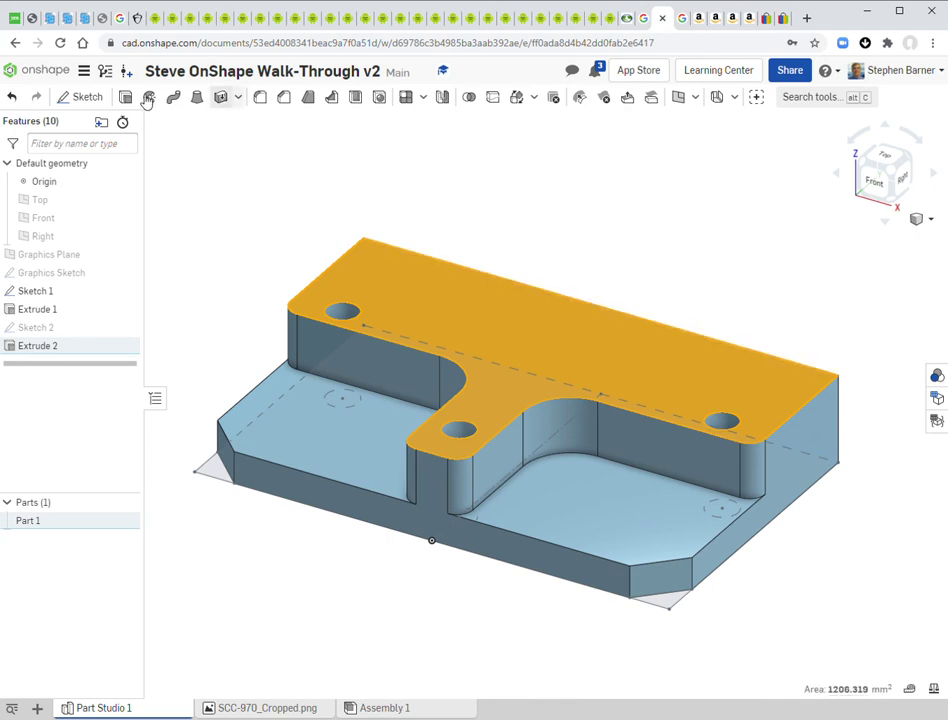
left_click(90, 96)
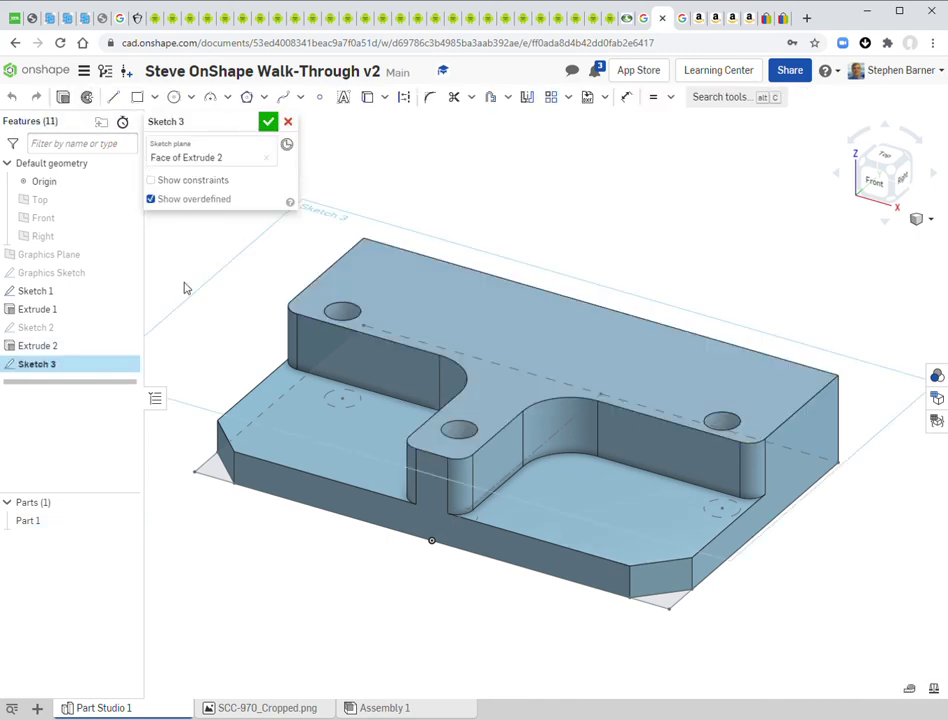
mouse_move(210, 295)
right_mouse_down()
mouse_move(218, 292)
mouse_move(186, 292)
mouse_move(201, 281)
mouse_move(201, 294)
right_mouse_up()
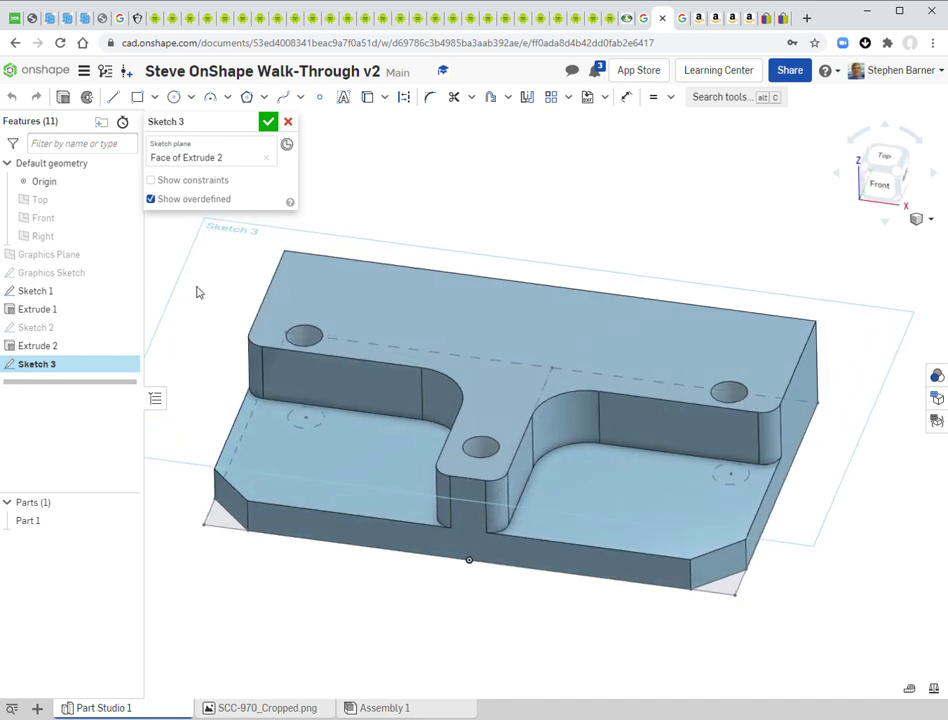
key("n")
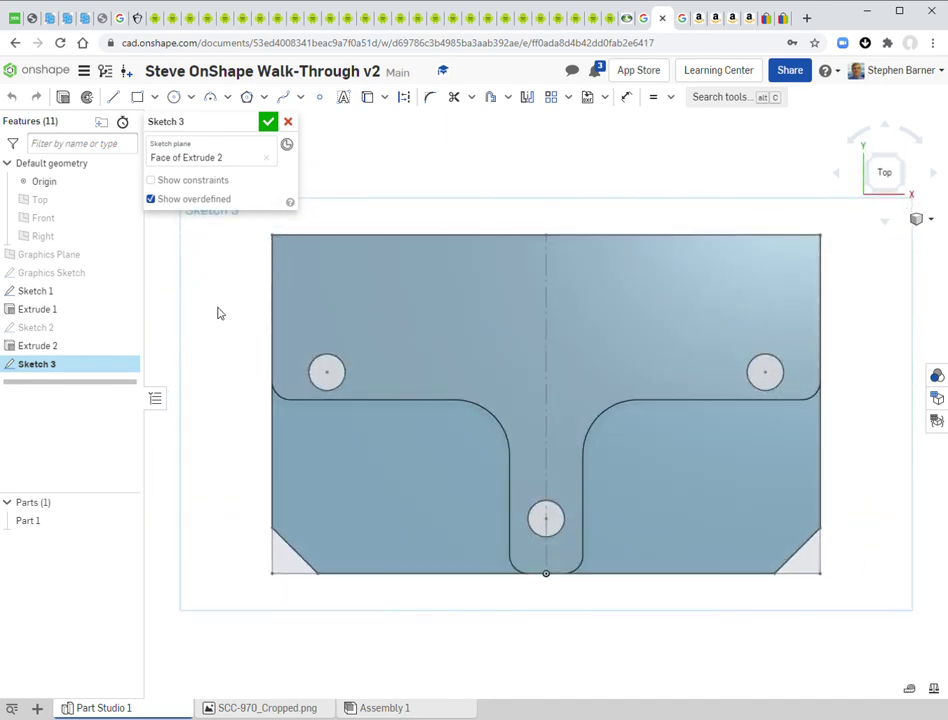
Try outlining a strip about 60 by 8 mm along the crossbar's back edge with four separate lines.
left_click(115, 97)
left_click(272, 308)
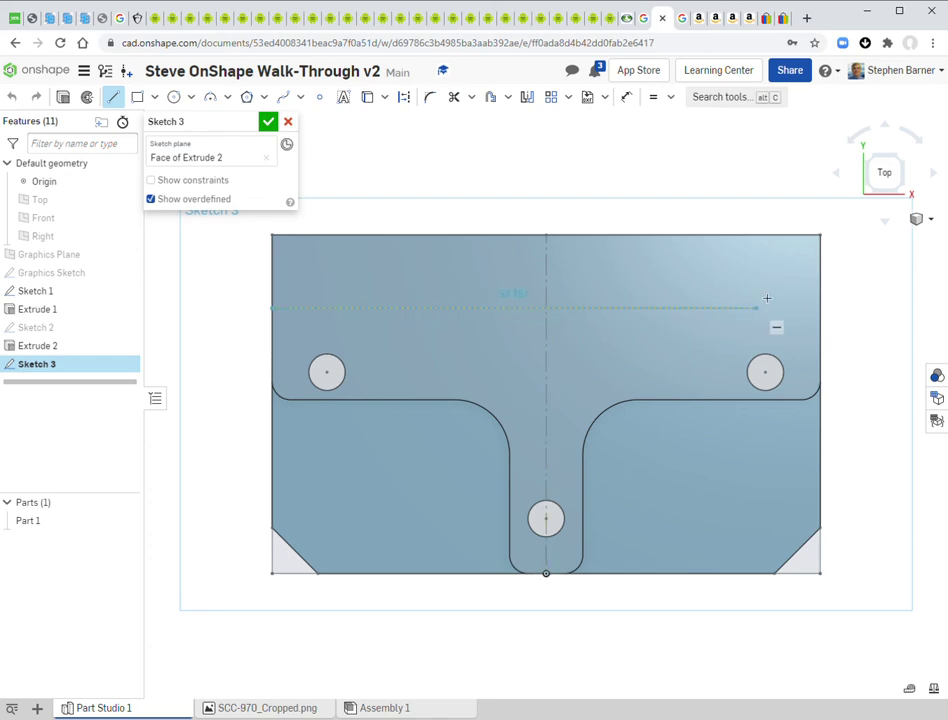
left_click(826, 311)
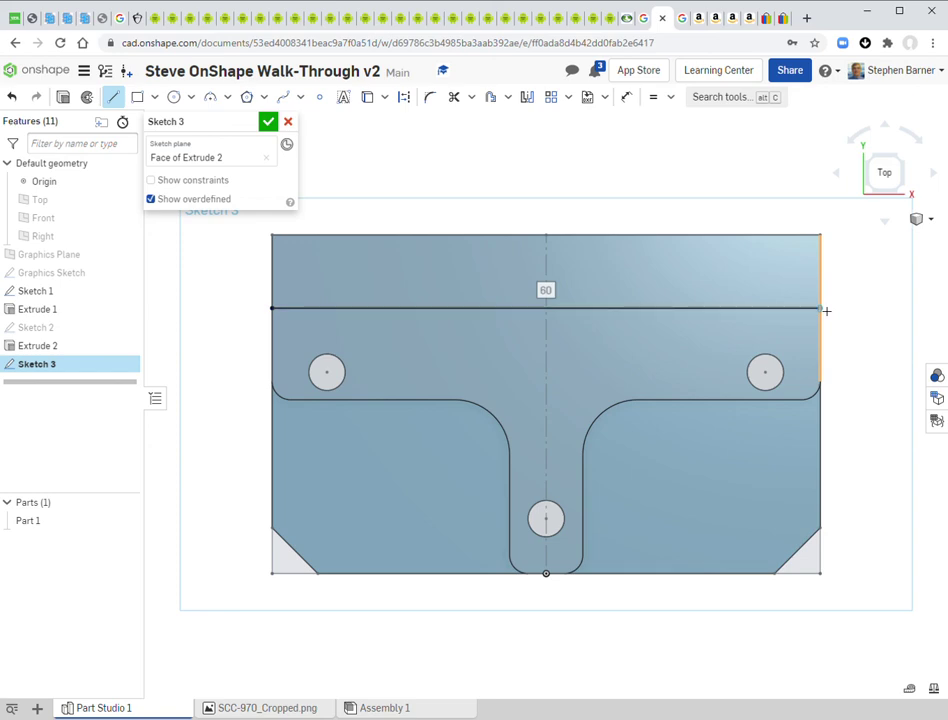
left_click(821, 237)
left_click(272, 236)
left_click(272, 308)
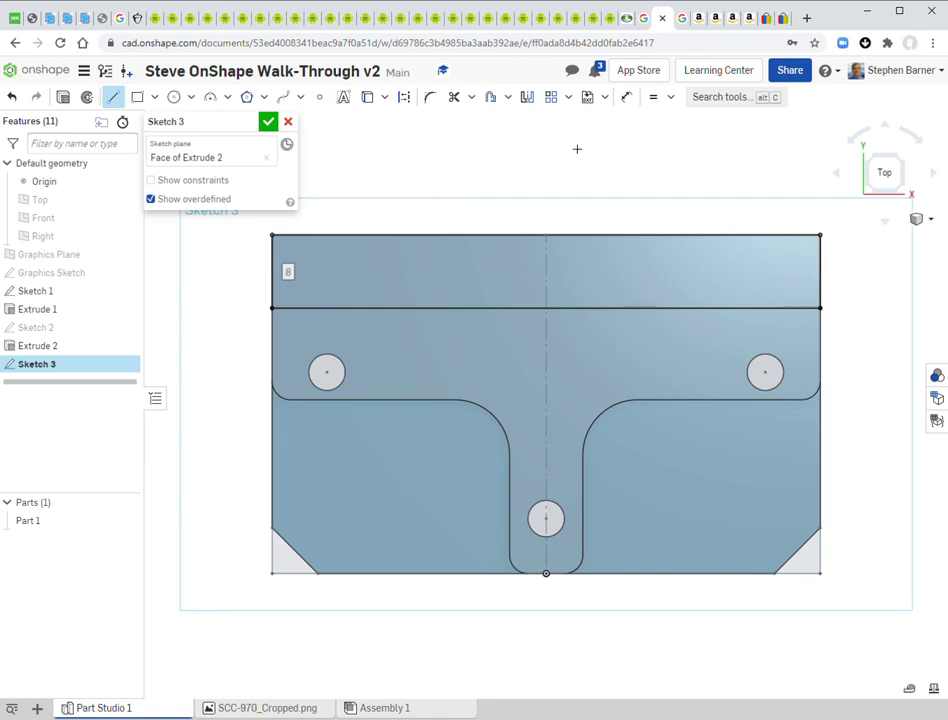
Try to dimension the strip's depth at 12 mm, and undo the dimension together with the strip's lines.
left_click(626, 98)
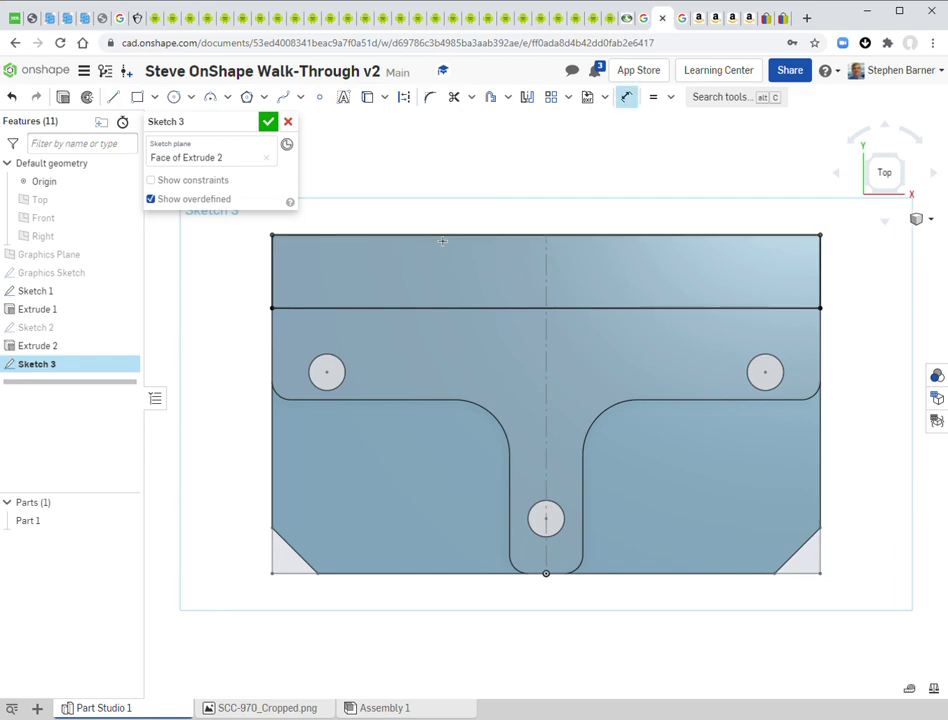
left_click(505, 308)
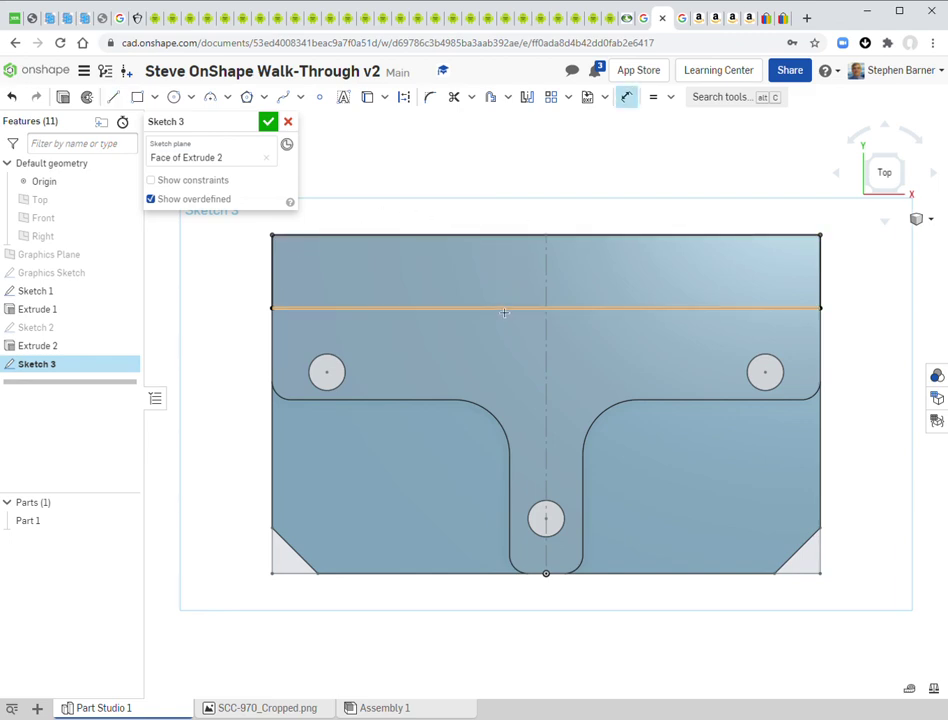
left_click(239, 277)
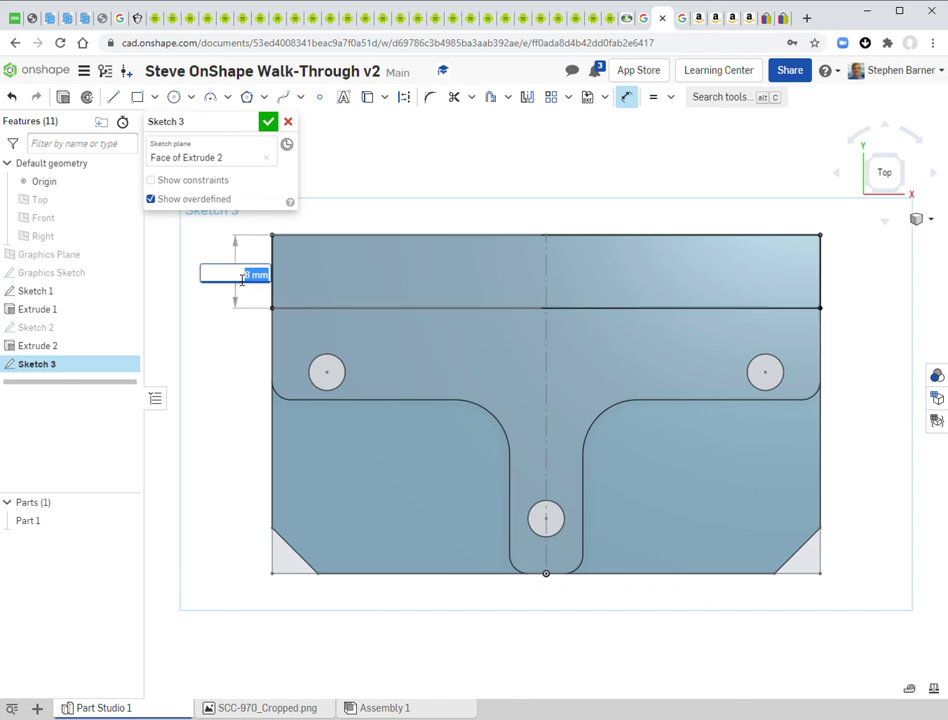
type("12")
key("Return")
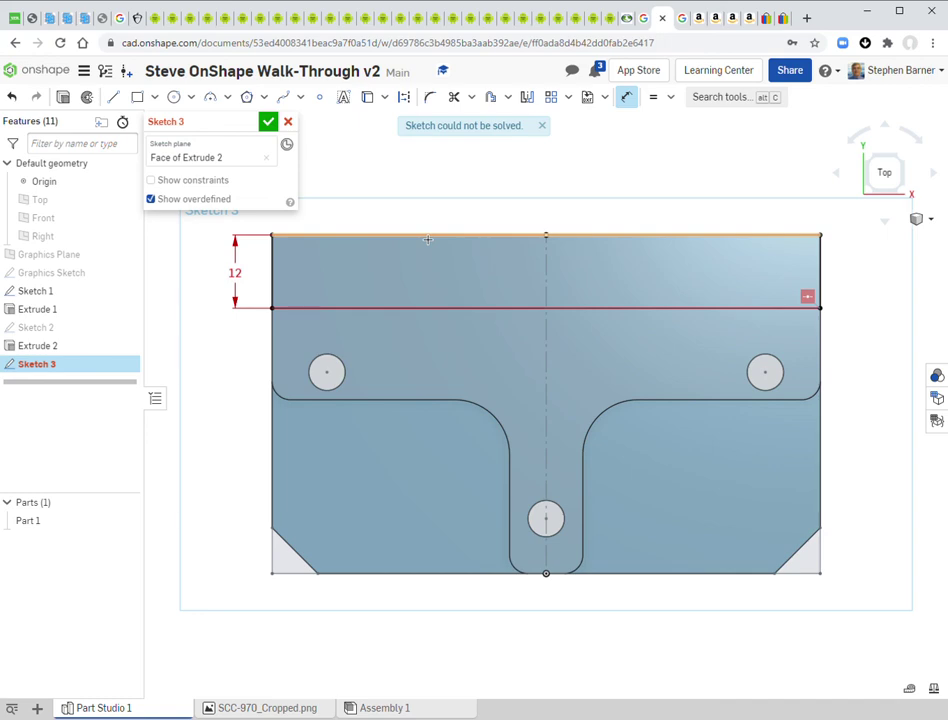
key("Escape")
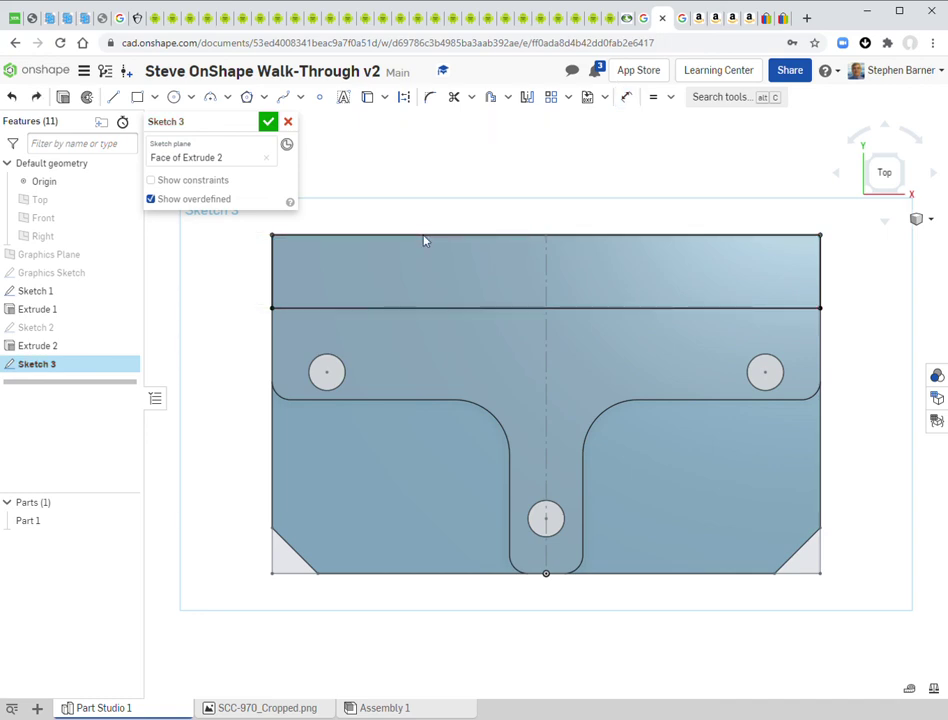
key("ctrl+z")
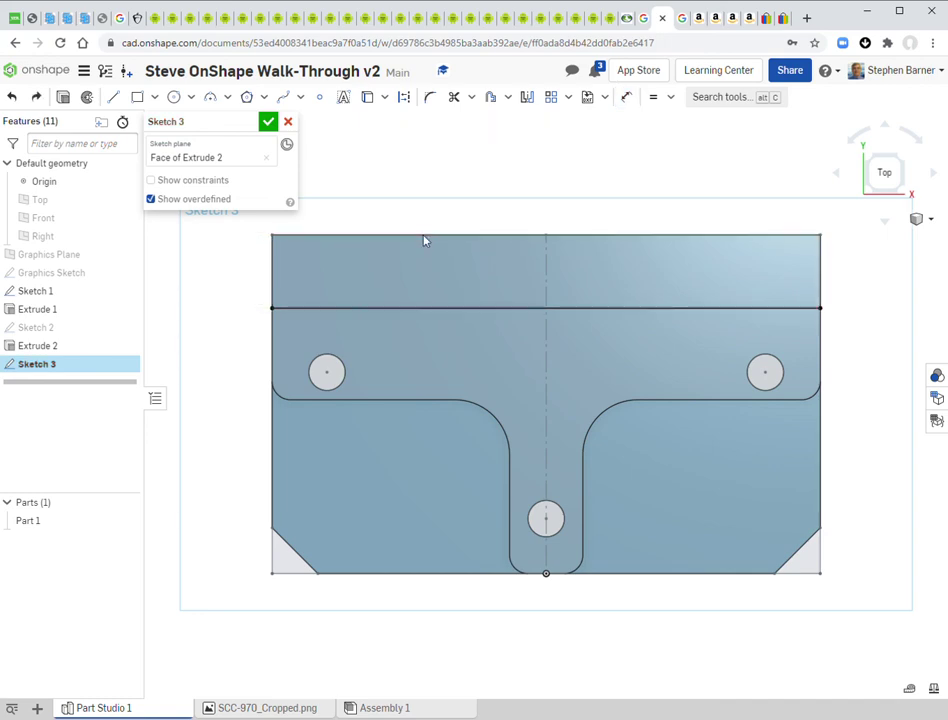
key("ctrl+z")
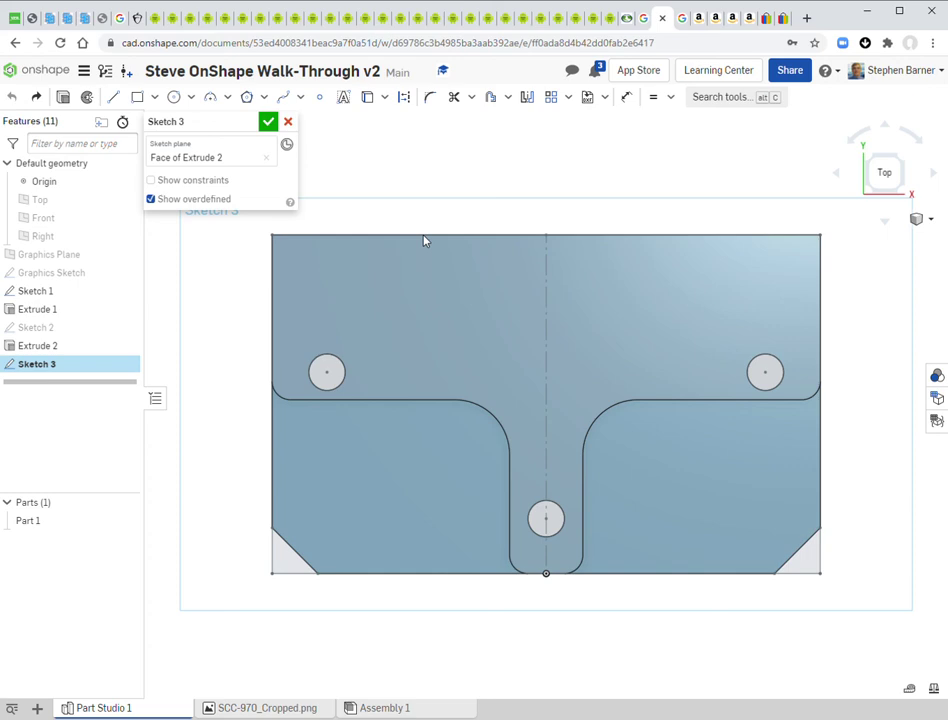
Sketch a corner rectangle about 60 by 10.5 mm from the crossbar's back left corner to its right edge.
left_click(138, 96)
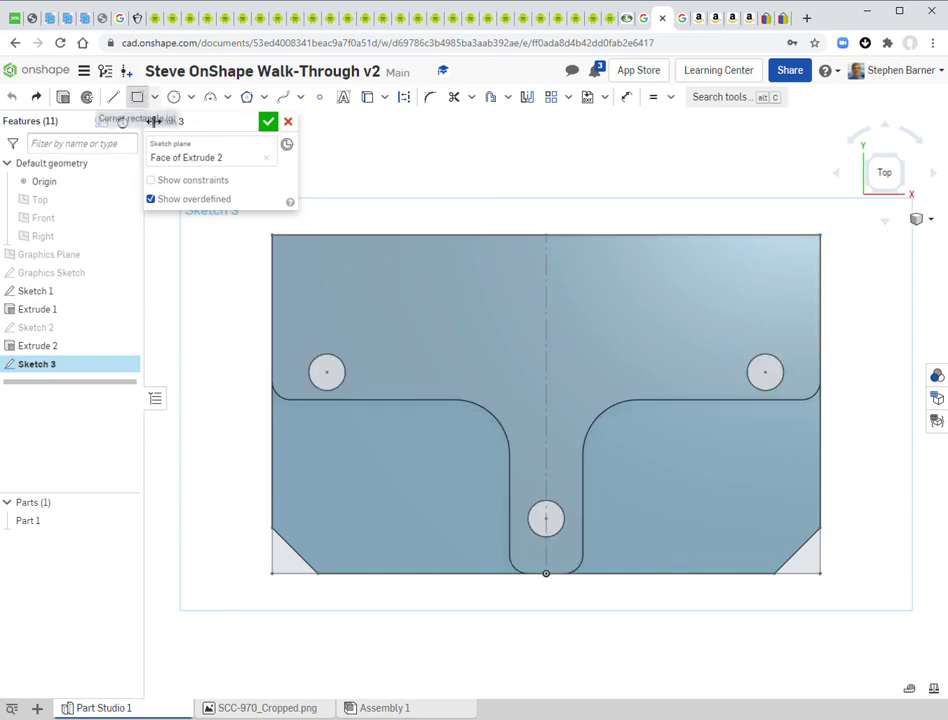
left_click(273, 236)
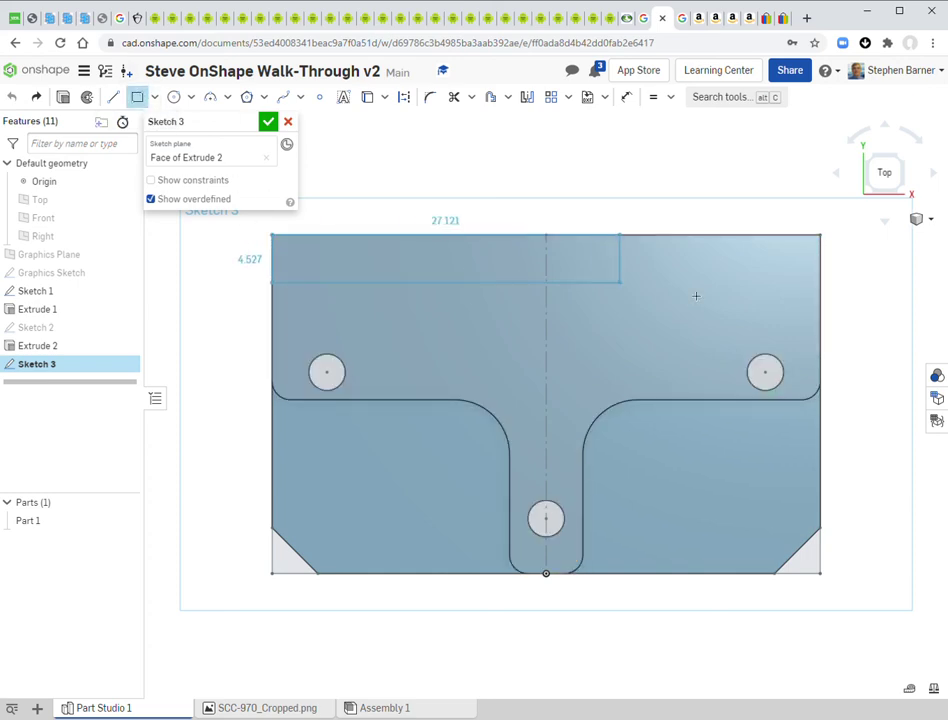
left_click(821, 331)
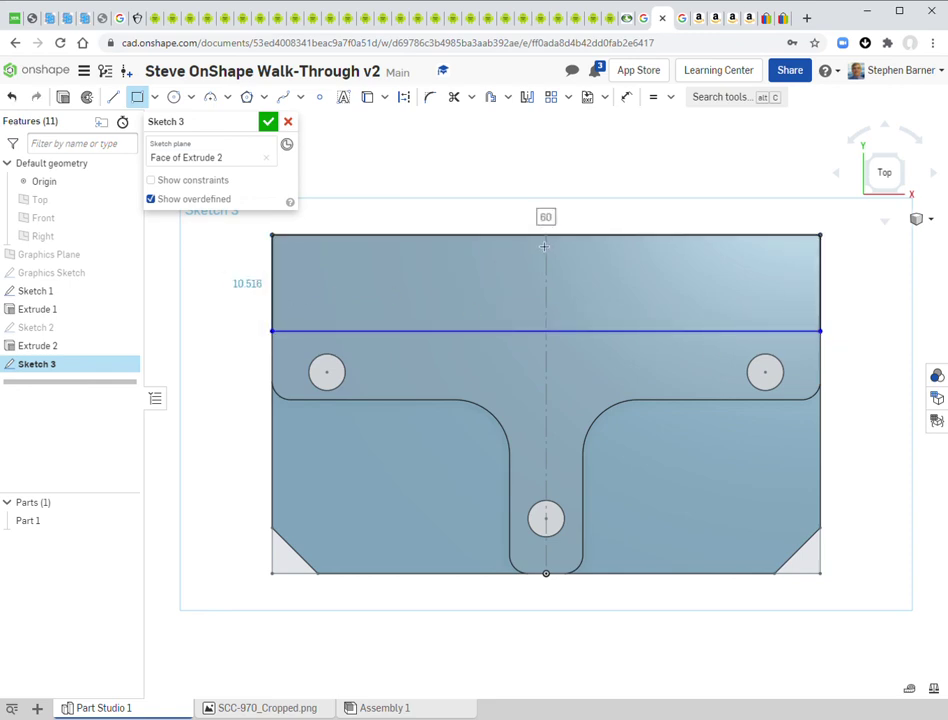
left_click(250, 288)
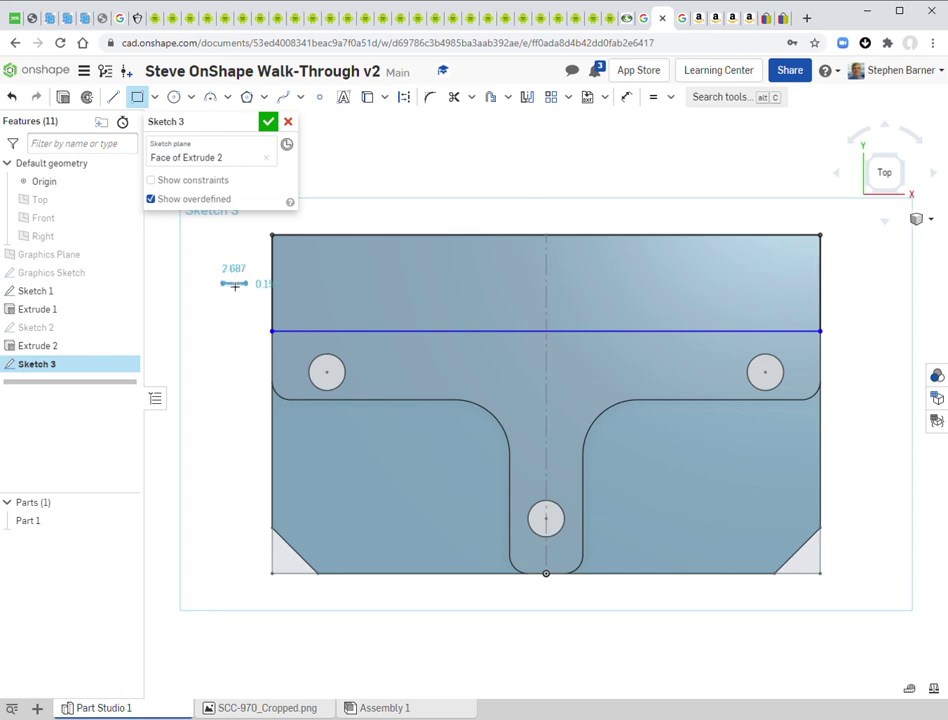
key("Escape")
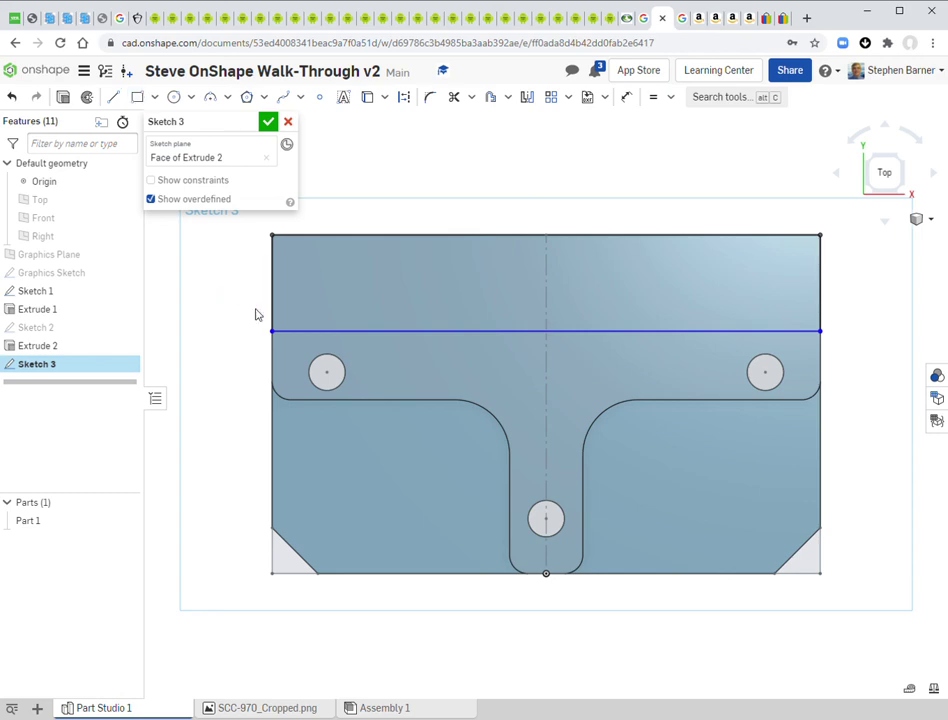
Dimension the rectangle's depth between its back and front edges as 12 mm.
left_click(628, 97)
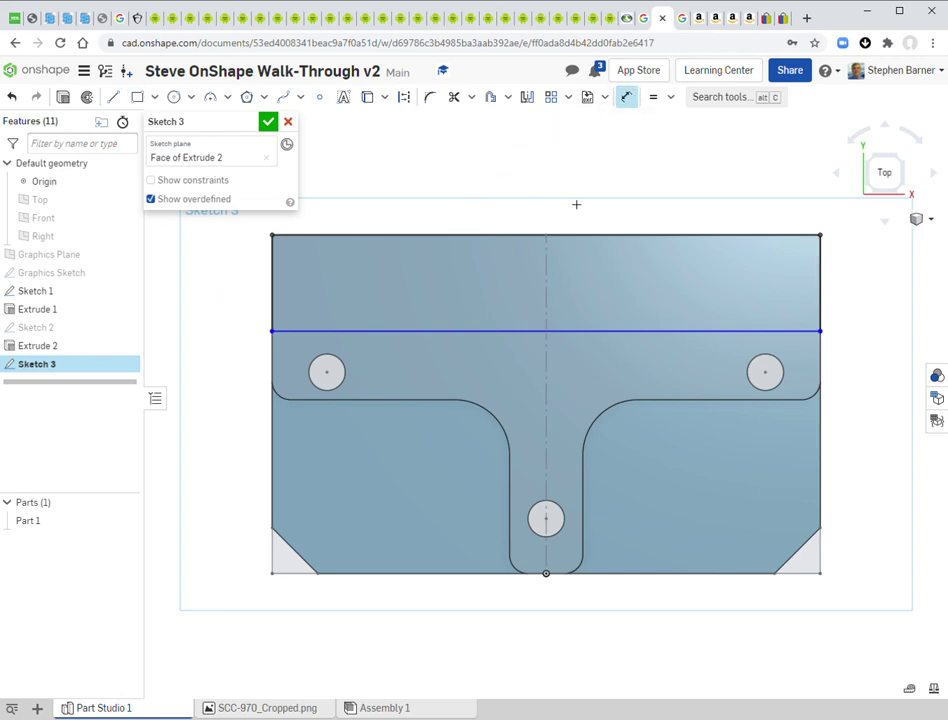
left_click(515, 238)
left_click(517, 330)
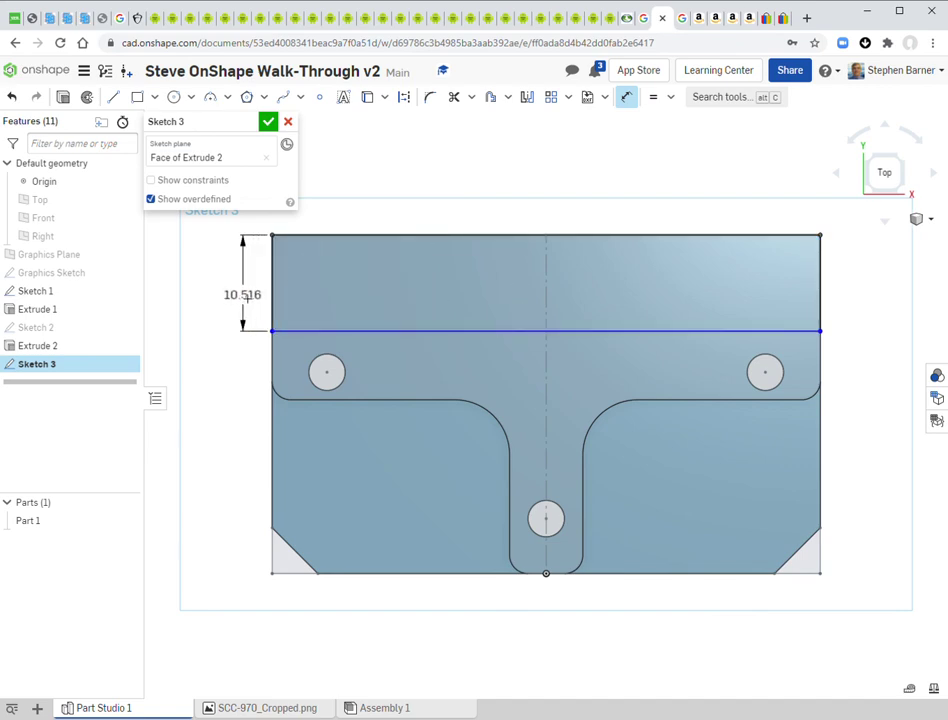
left_click(243, 290)
type("1")
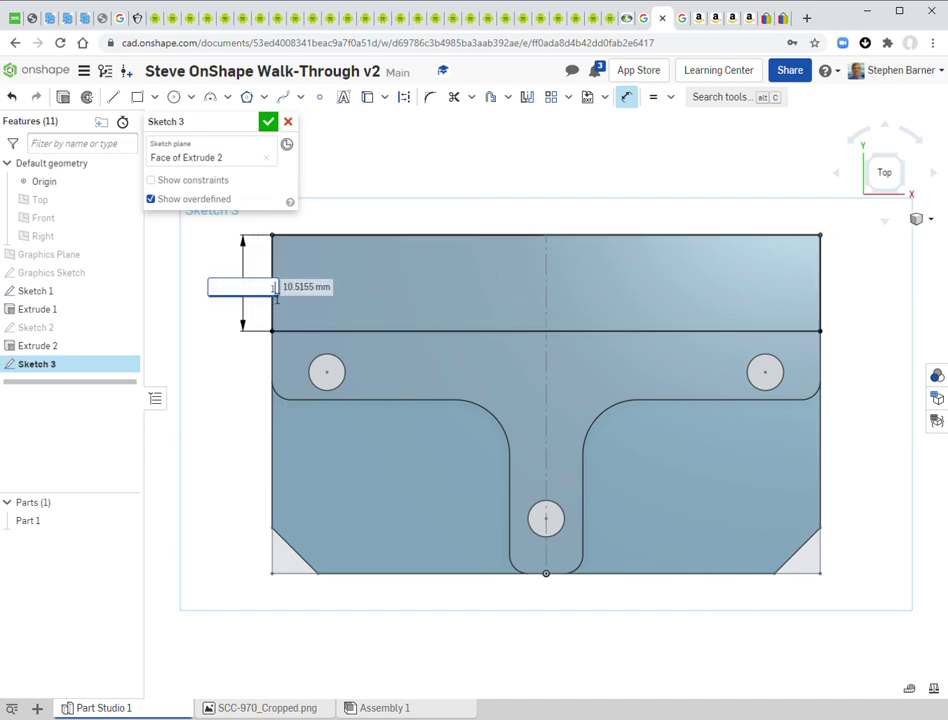
key("Return")
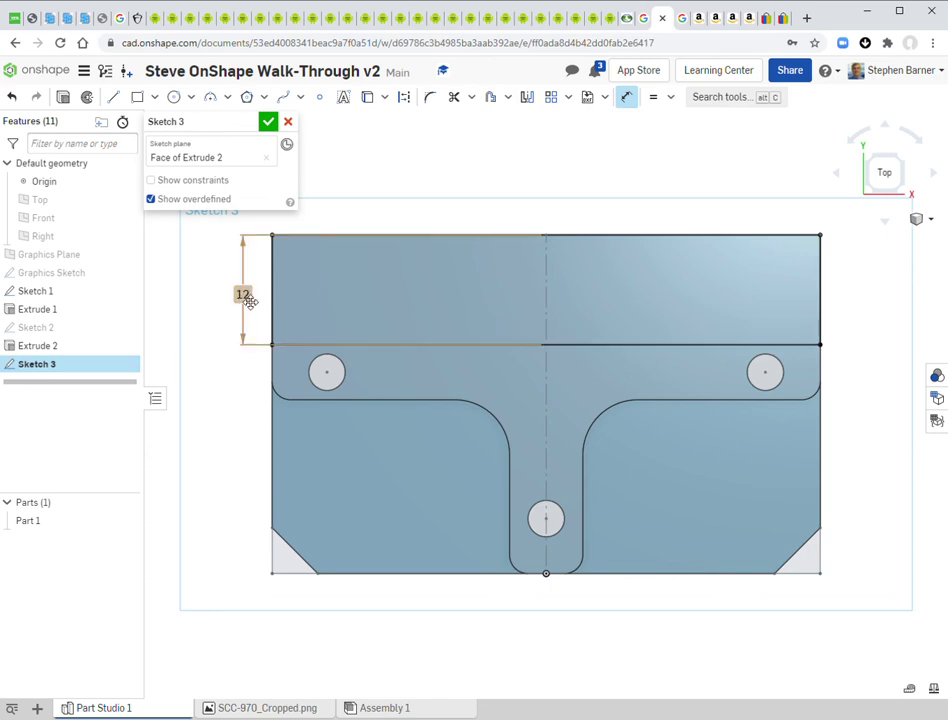
Move the 12 mm depth dimension farther away from the rectangle and finish the sketch.
left_click_drag(244, 295, 221, 300)
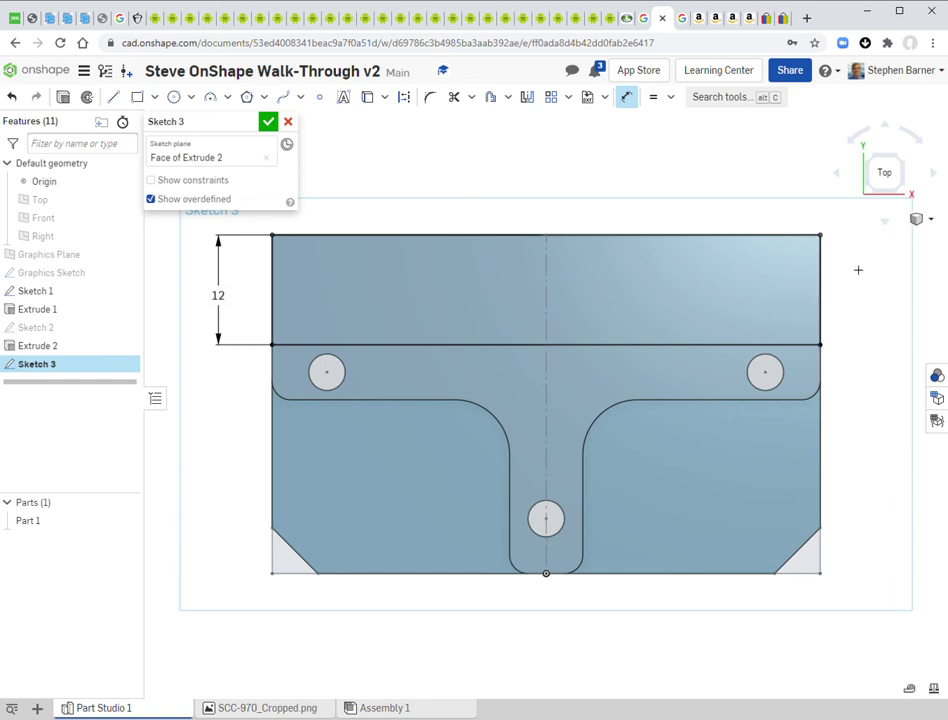
left_click(268, 121)
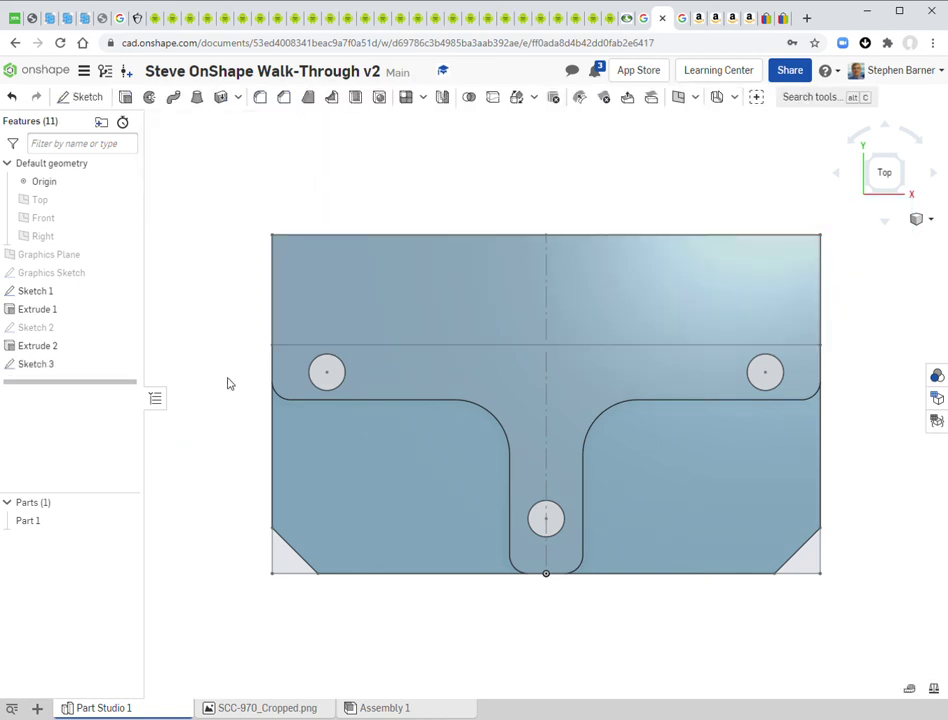
Extrude the 12 mm deep rectangle 33 mm upward, adding it to the existing part as an upright wall.
key("shift+7")
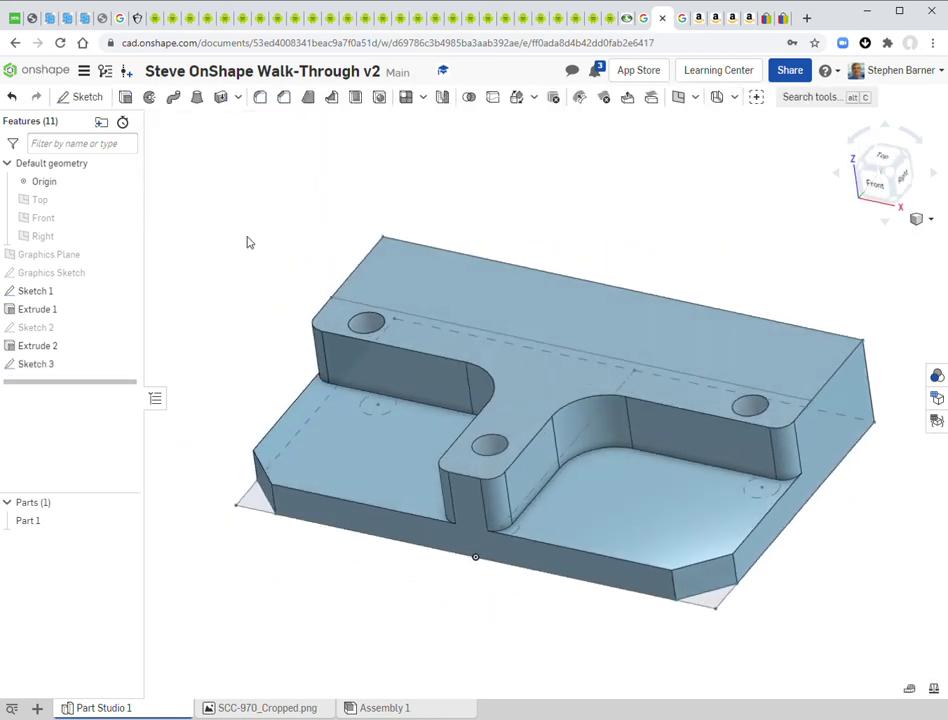
left_click(126, 97)
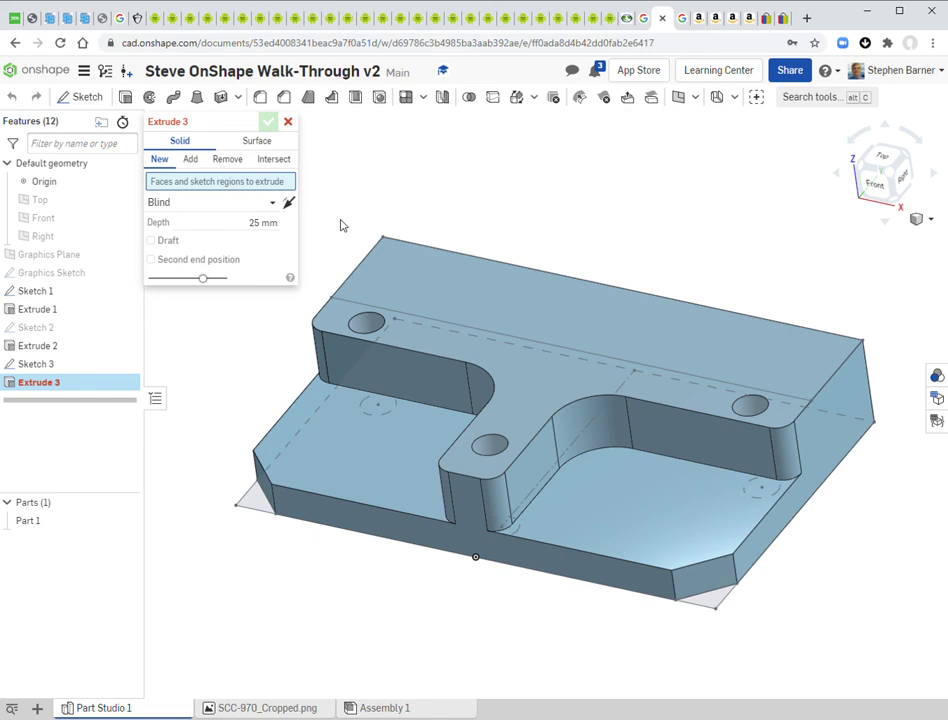
left_click(437, 287)
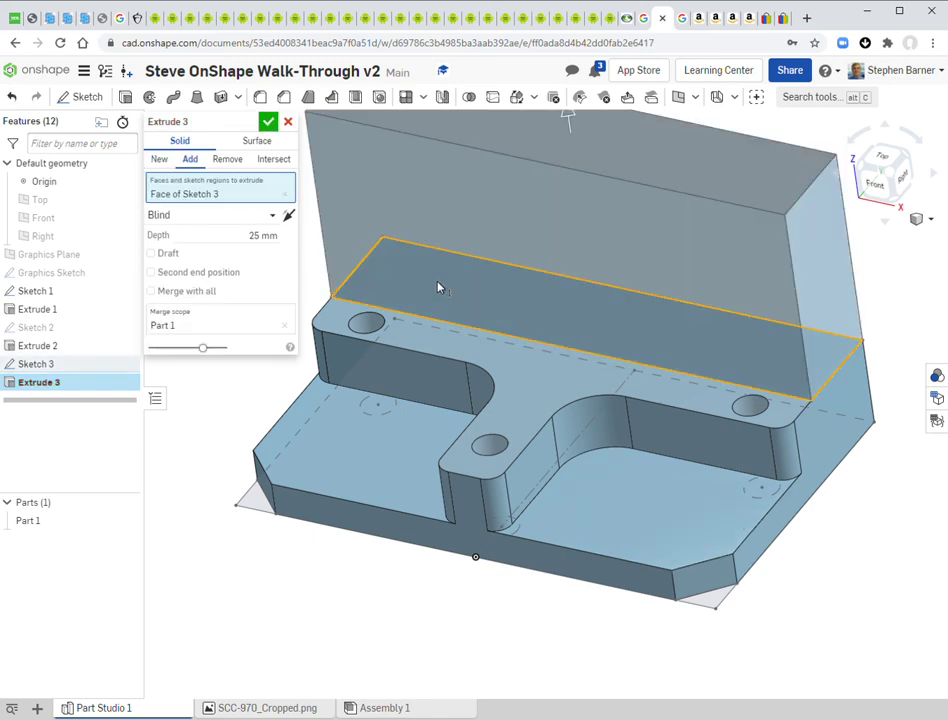
left_click(265, 237)
type("33")
key("Return")
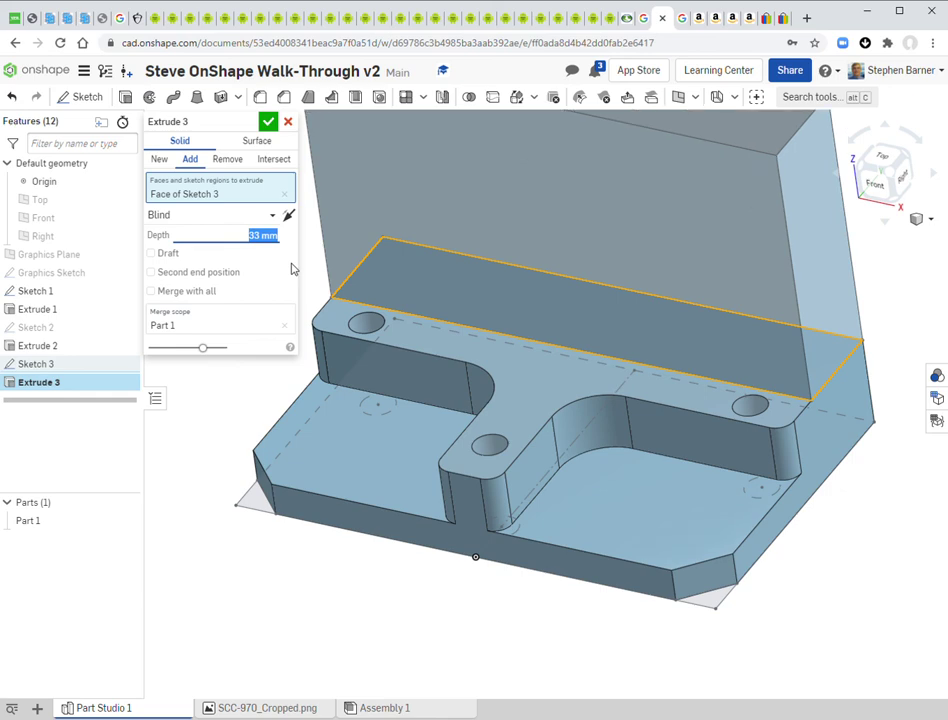
left_click(269, 121)
Fillet the two short upper corner edges of the upright wall with a 2 mm radius.
scroll(335, 290, "up", 3)
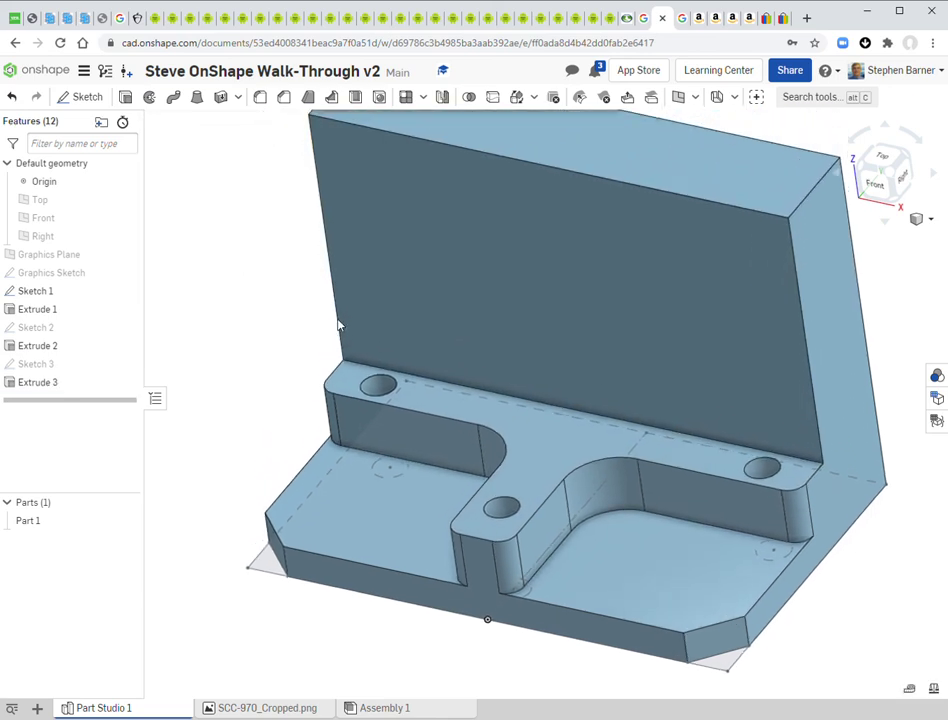
scroll(346, 335, "down", 2)
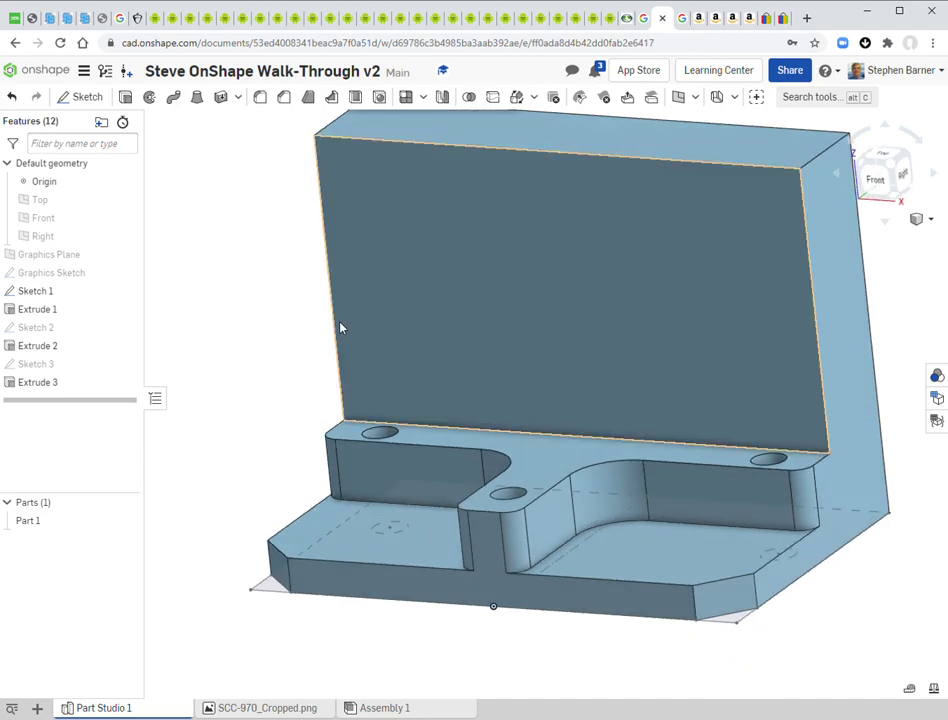
scroll(335, 330, "down", 2)
mouse_move(330, 341)
right_mouse_down()
mouse_move(322, 370)
mouse_move(355, 336)
mouse_move(336, 313)
mouse_move(354, 297)
mouse_move(341, 339)
right_mouse_up()
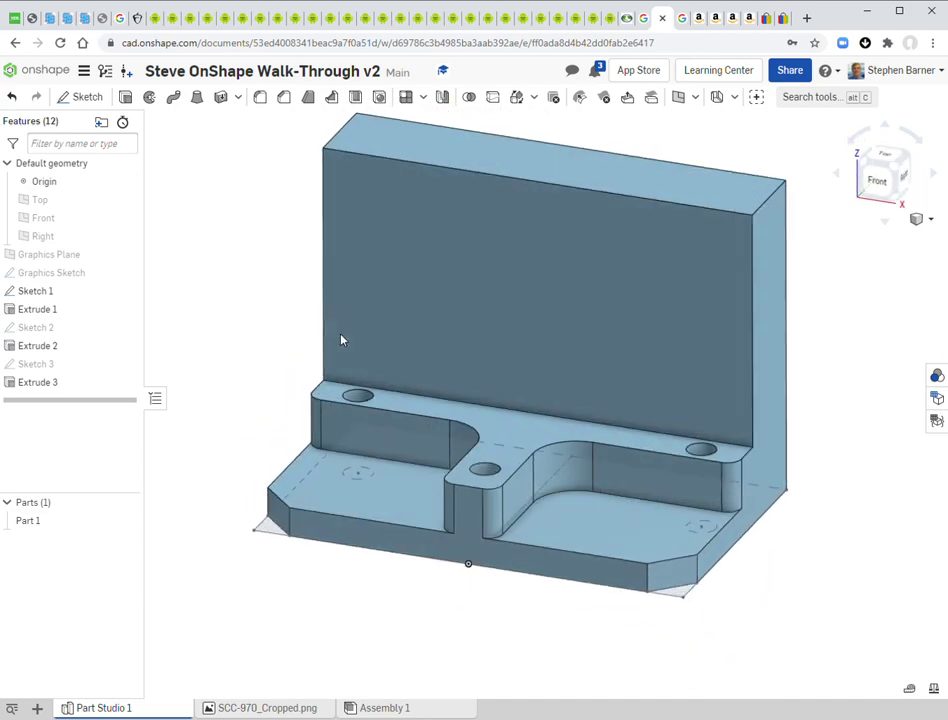
right_click_drag(225, 230, 254, 222)
middle_click_drag(254, 222, 229, 281)
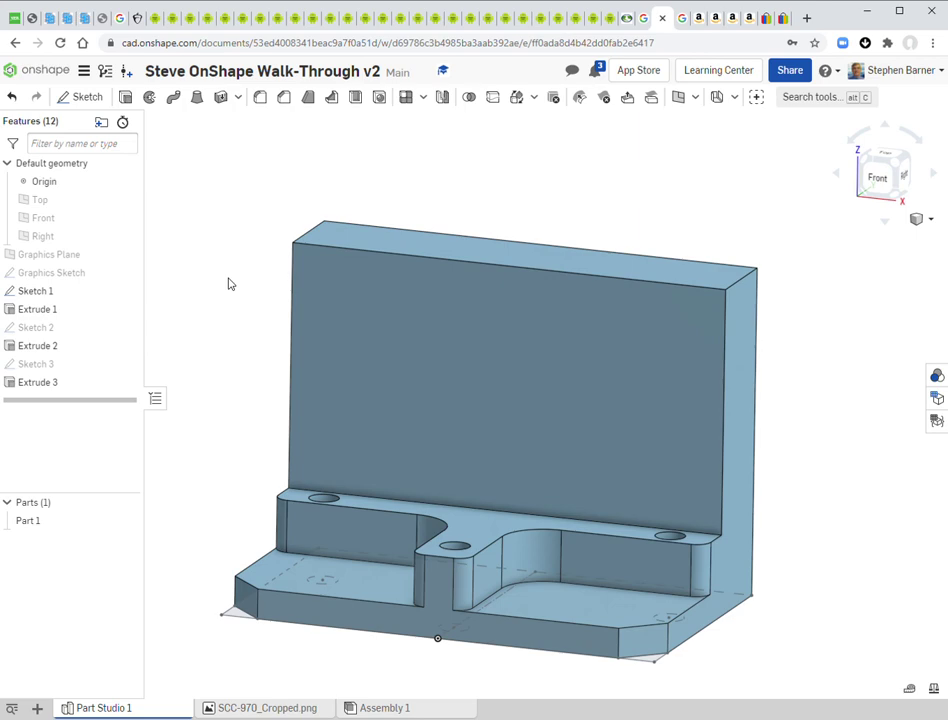
left_click(263, 99)
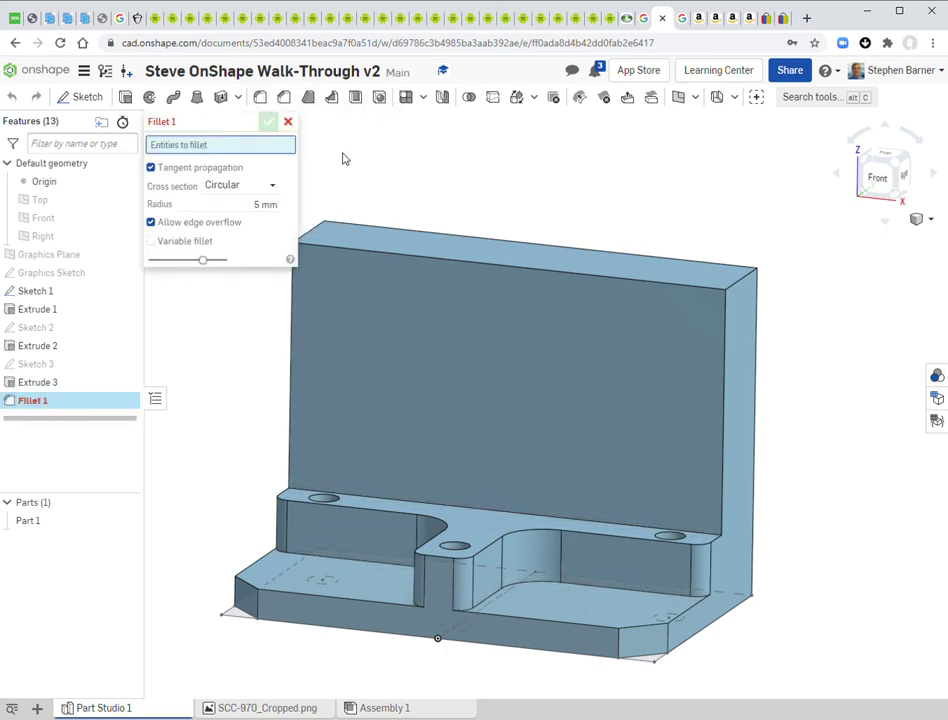
left_click(317, 231)
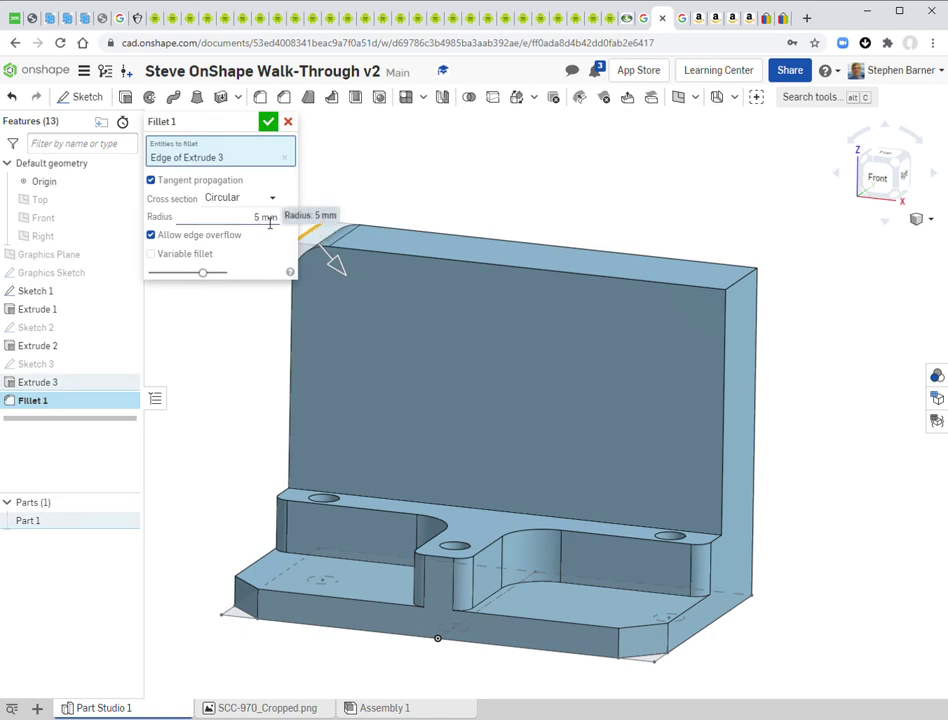
left_click(268, 218)
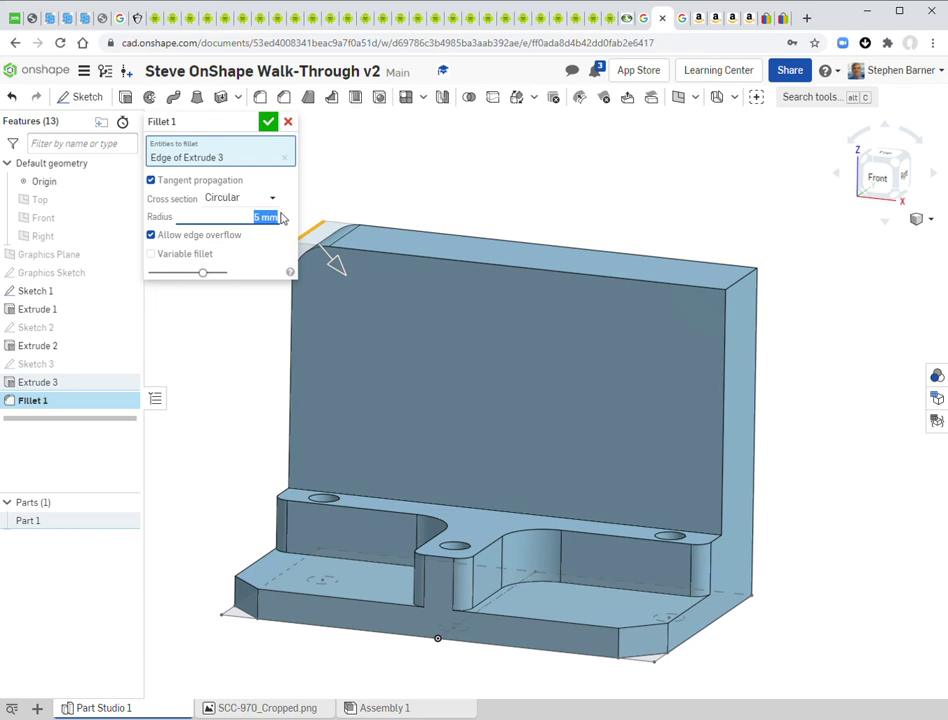
type("2")
left_click(749, 280)
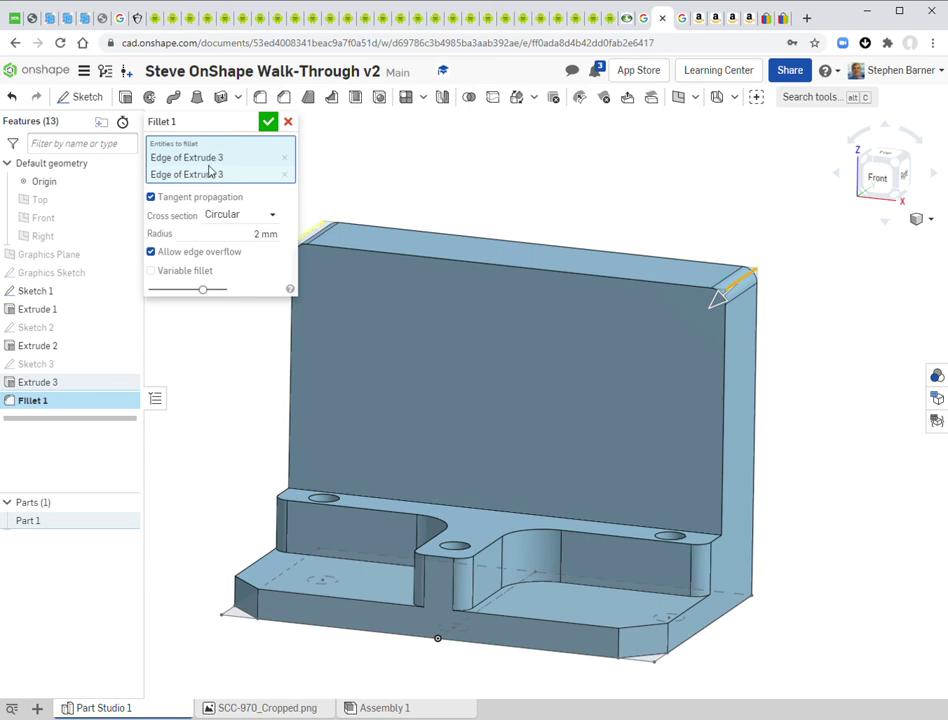
left_click(268, 122)
Start a sketch on the upright wall's front face and view it straight on.
right_click_drag(251, 192, 241, 187)
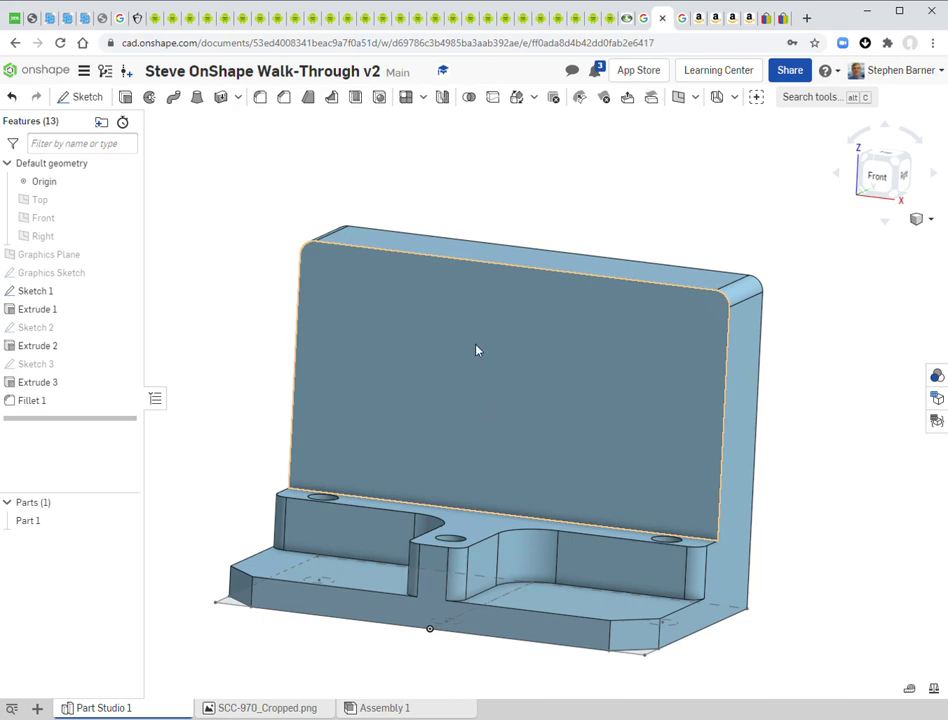
right_click_drag(436, 296, 478, 286)
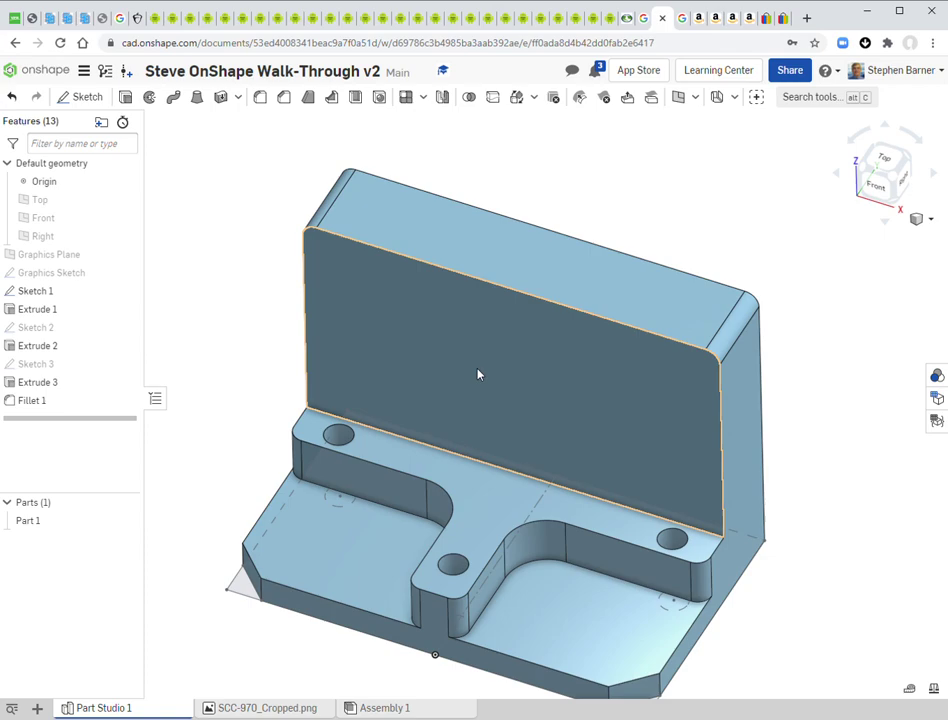
right_click_drag(501, 405, 468, 247)
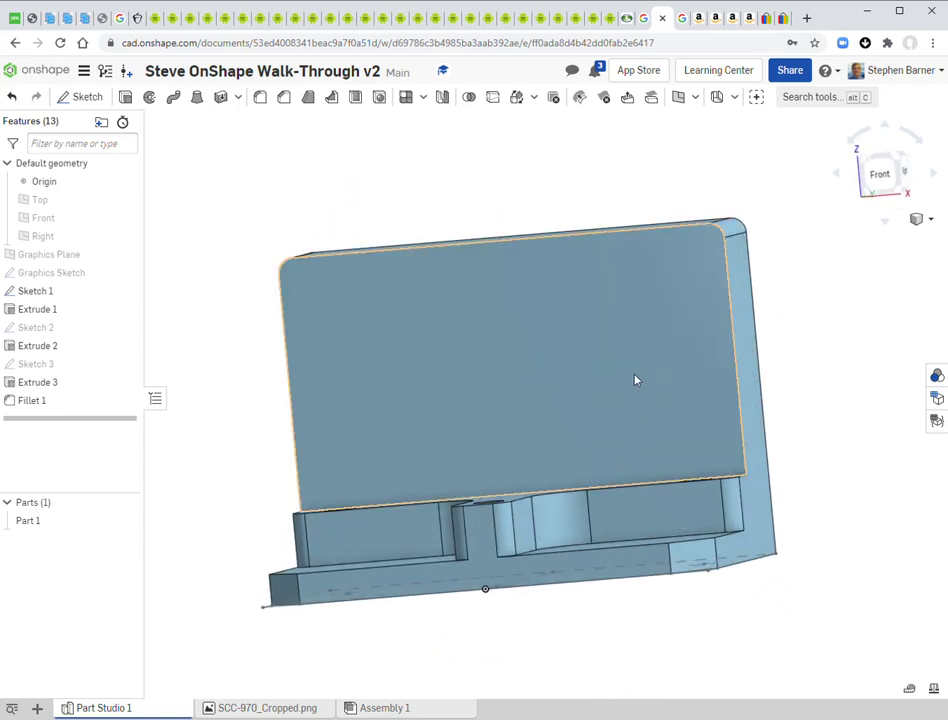
mouse_move(597, 273)
right_mouse_down()
mouse_move(618, 290)
mouse_move(578, 290)
mouse_move(605, 292)
mouse_move(620, 256)
mouse_move(603, 290)
right_mouse_up()
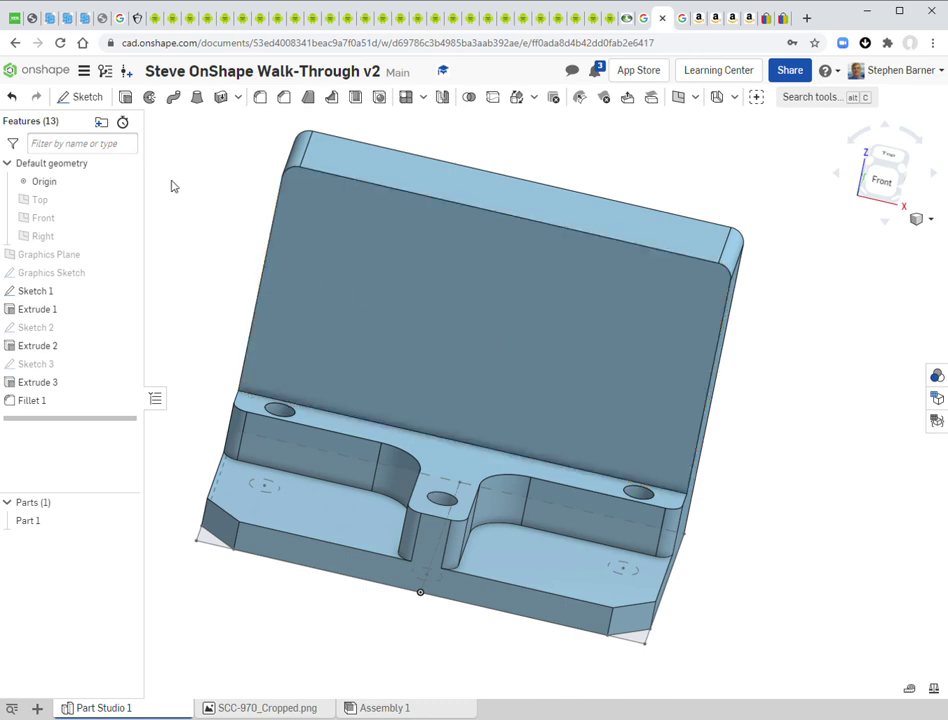
left_click(345, 226)
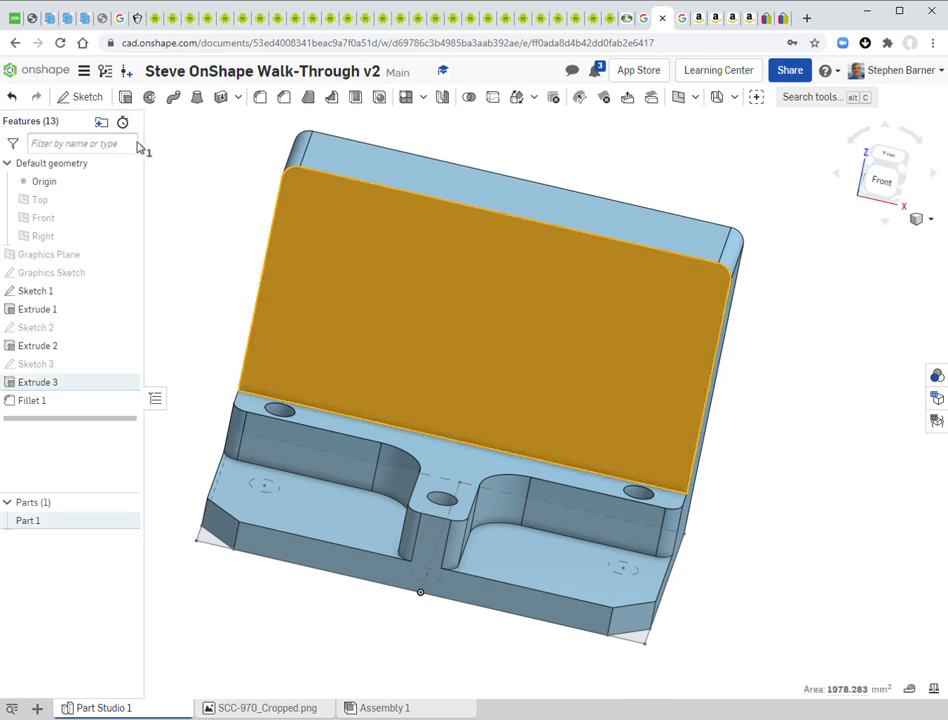
left_click(86, 97)
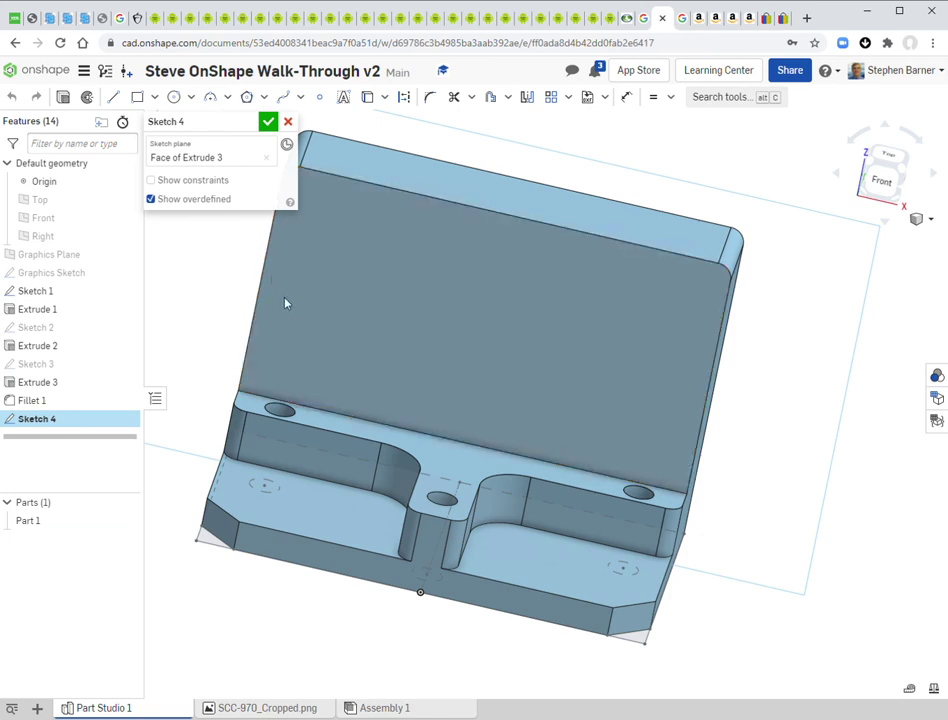
key("n")
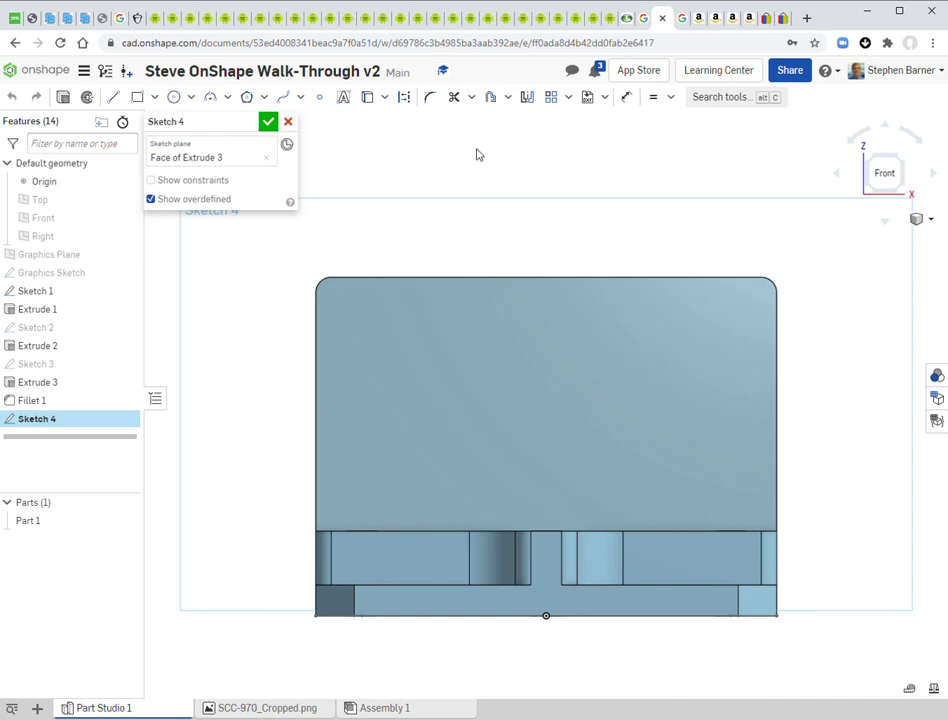
Sketch a 10 mm diameter circle on the wall's vertical centreline and place its diameter dimension outside the circle.
left_click(175, 98)
left_click(547, 411)
left_click(612, 457)
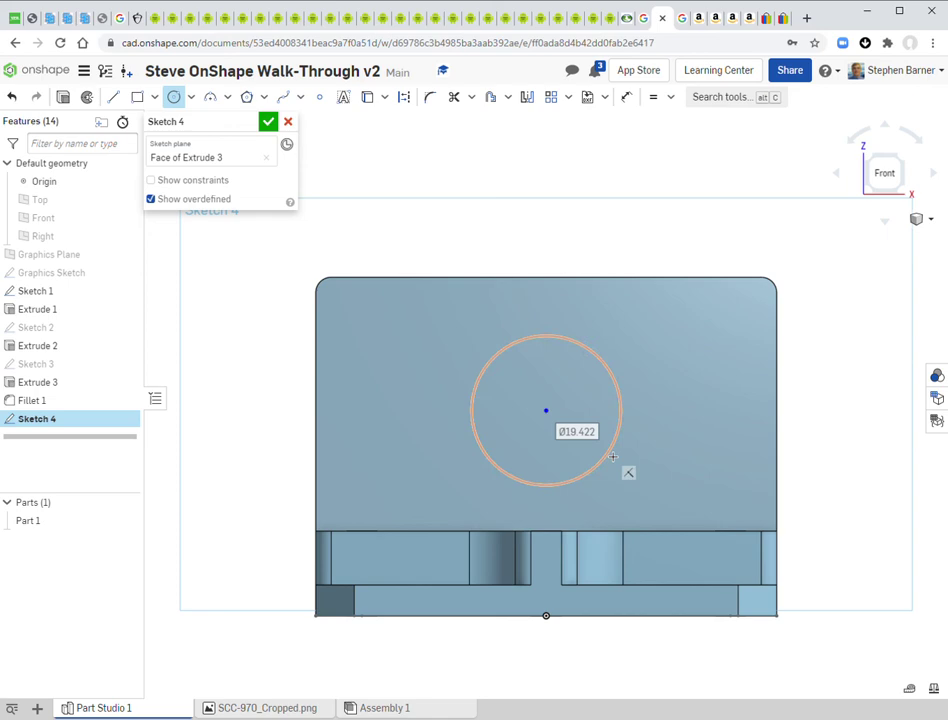
type("1")
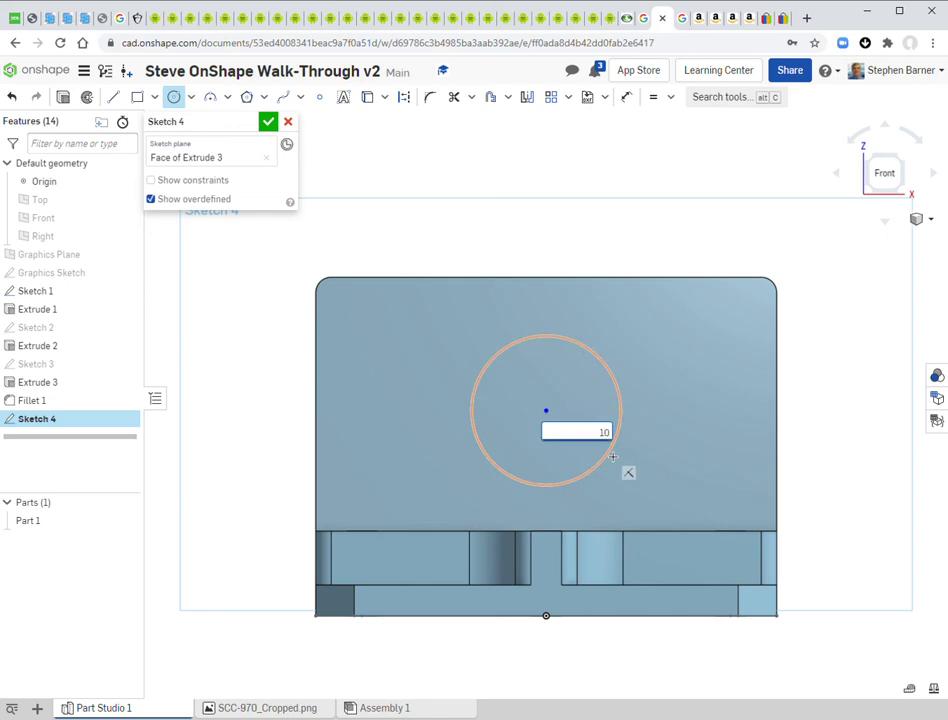
type("0")
key("Return")
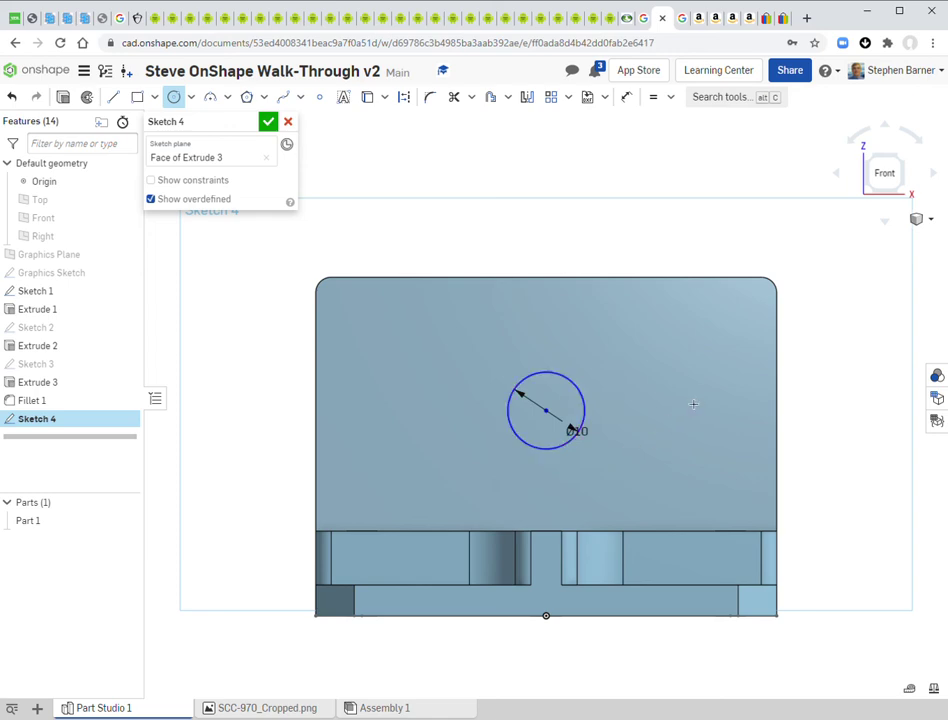
left_click(178, 97)
left_click_drag(586, 436, 667, 355)
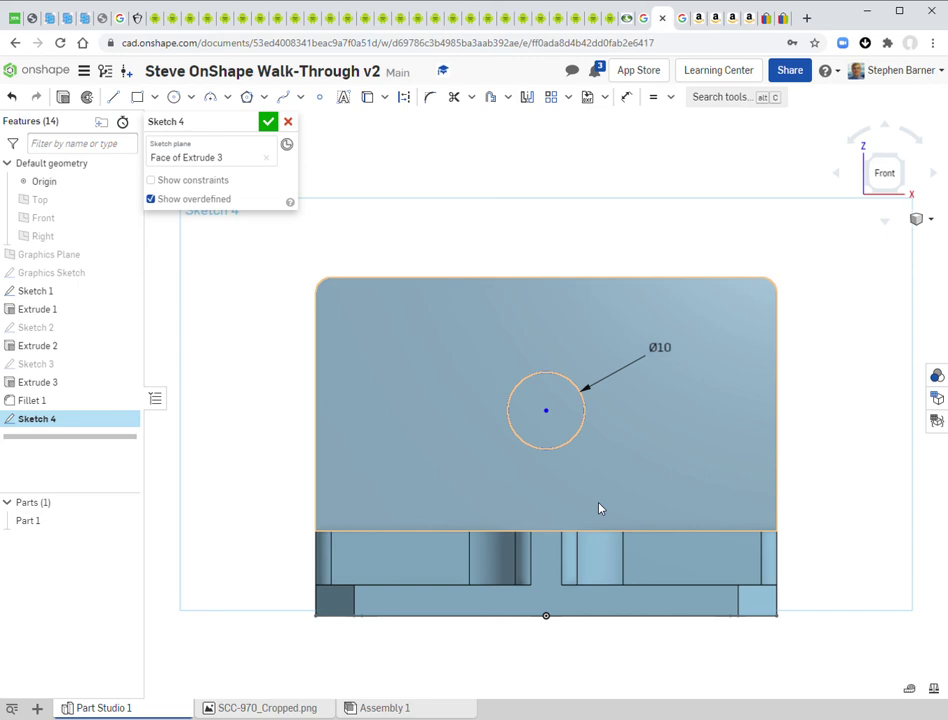
Dimension the circle's centre 16 mm below the midpoint of the wall's top edge.
left_click(626, 97)
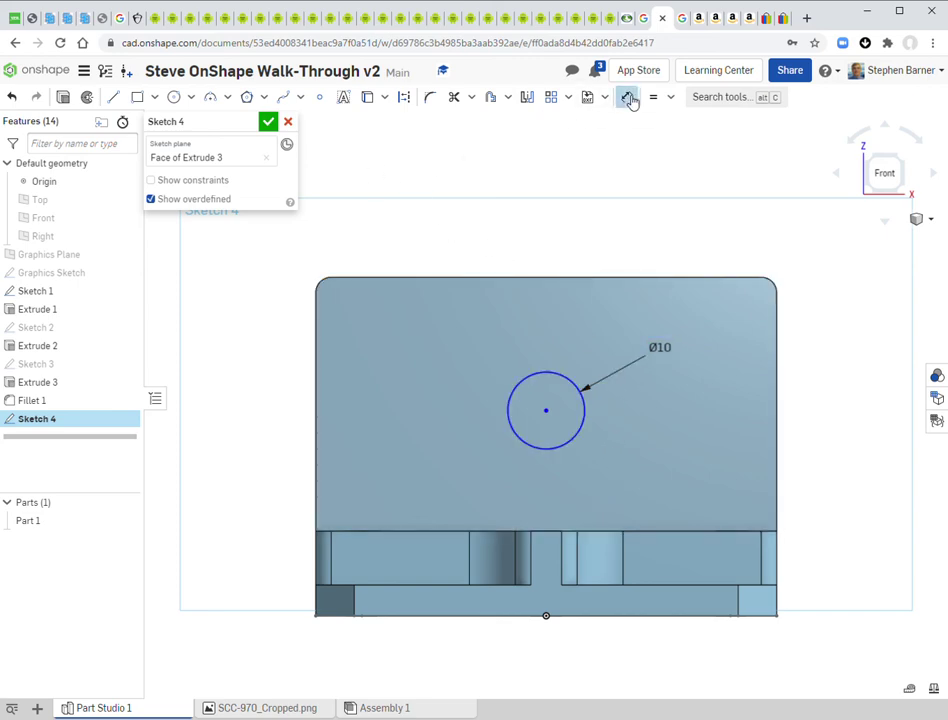
left_click(546, 410)
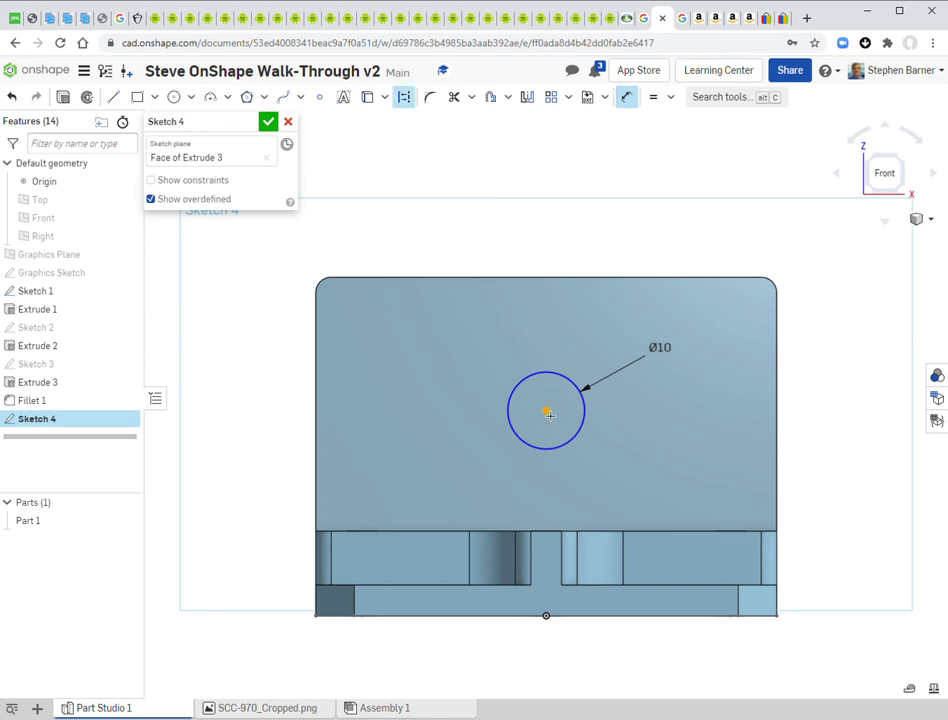
left_click(546, 280)
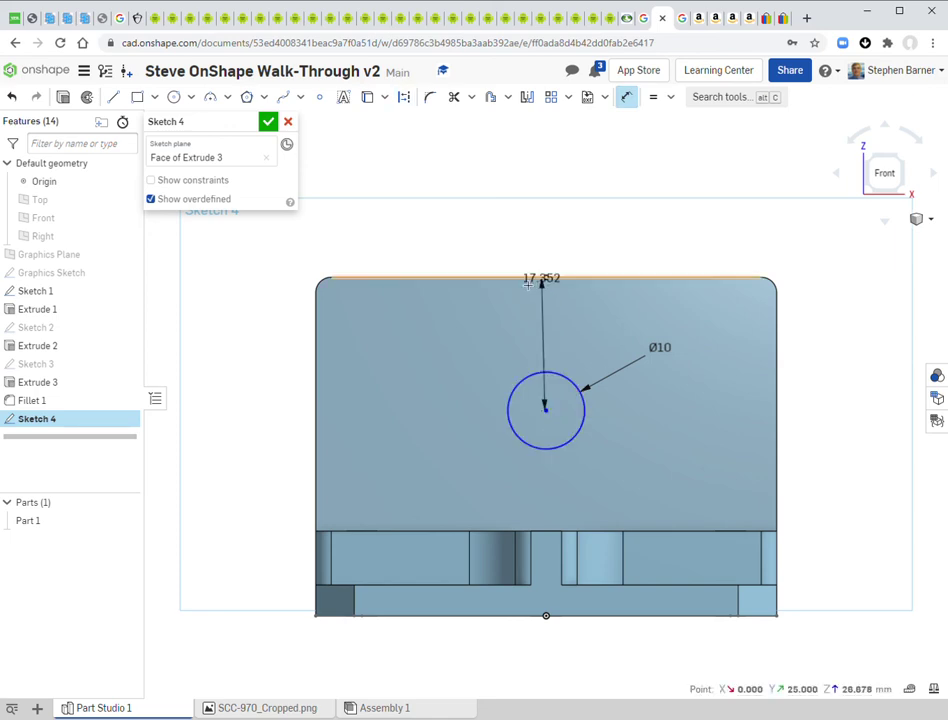
left_click(440, 346)
type("16")
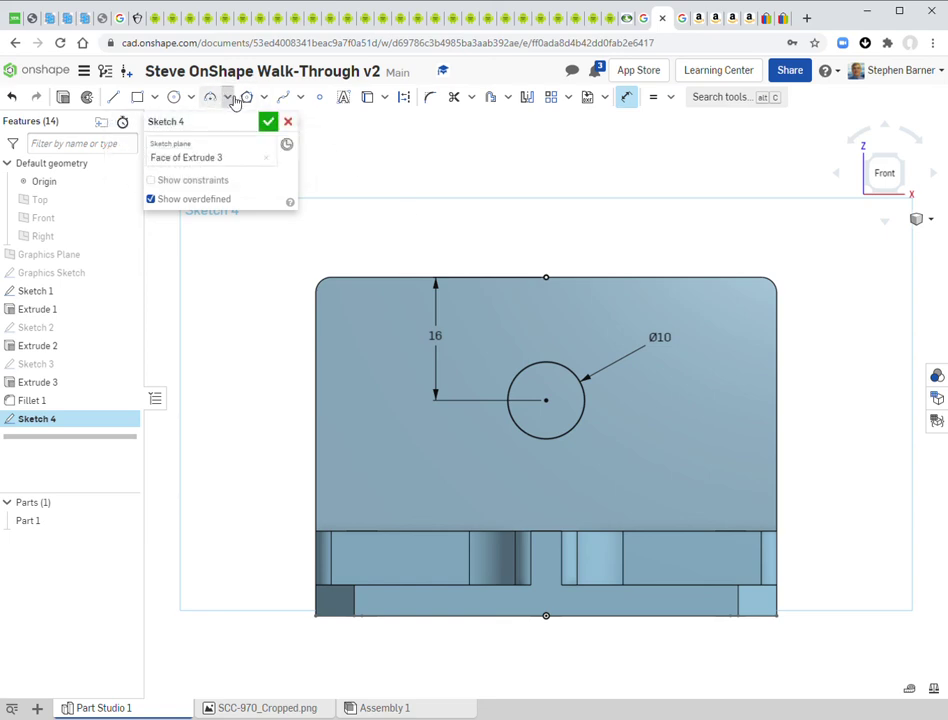
Sketch a lower half-circle centre point arc of 10 mm radius, concentric with the circle and with level endpoints on both sides.
left_click(233, 100)
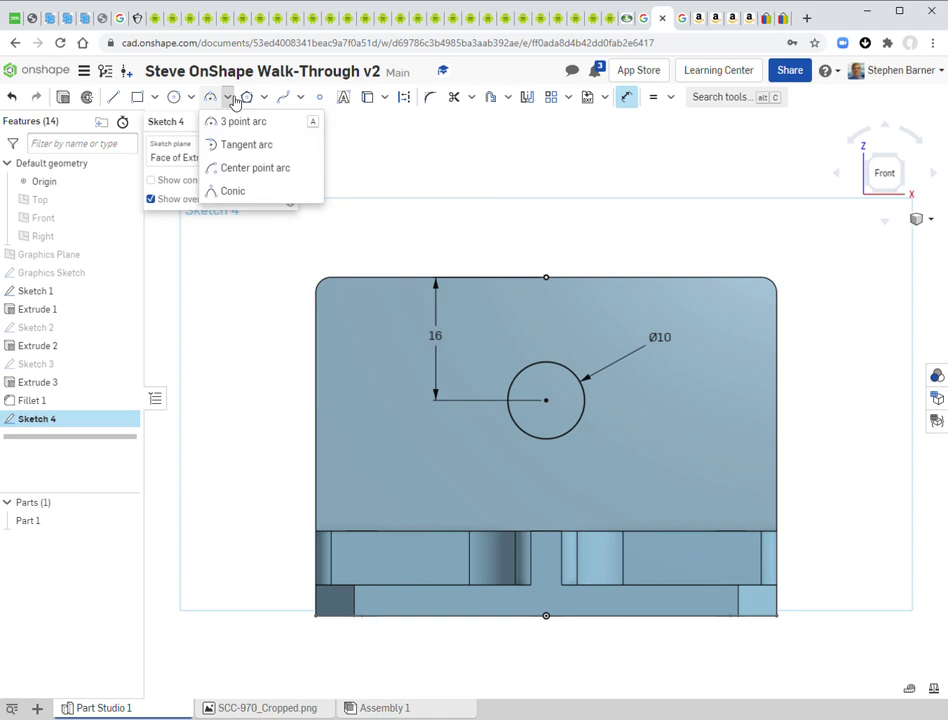
left_click(241, 171)
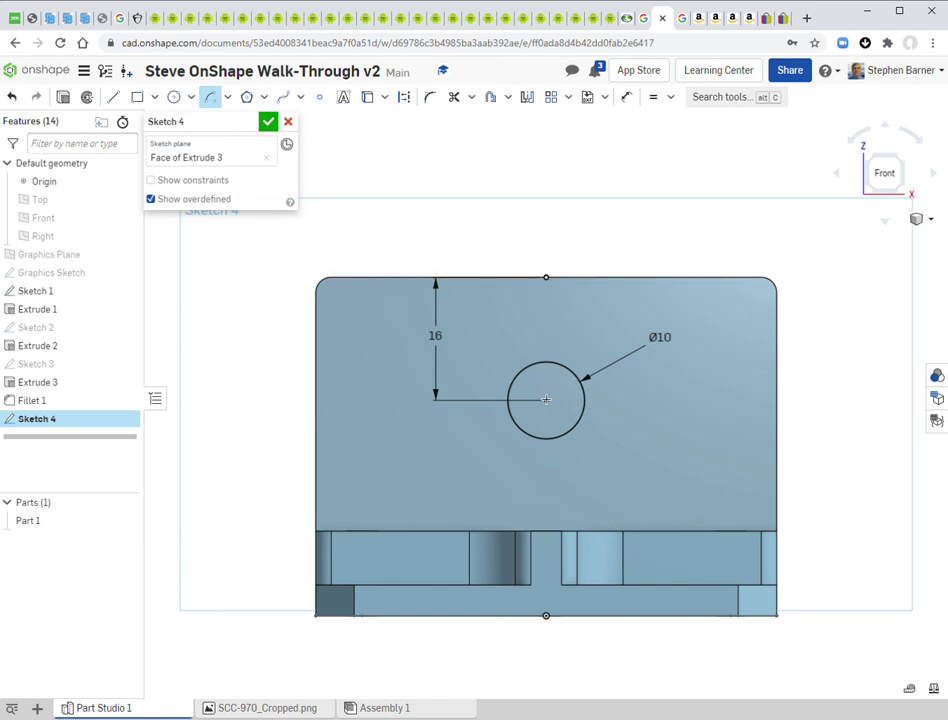
left_click(546, 401)
left_click(641, 403)
left_click(463, 403)
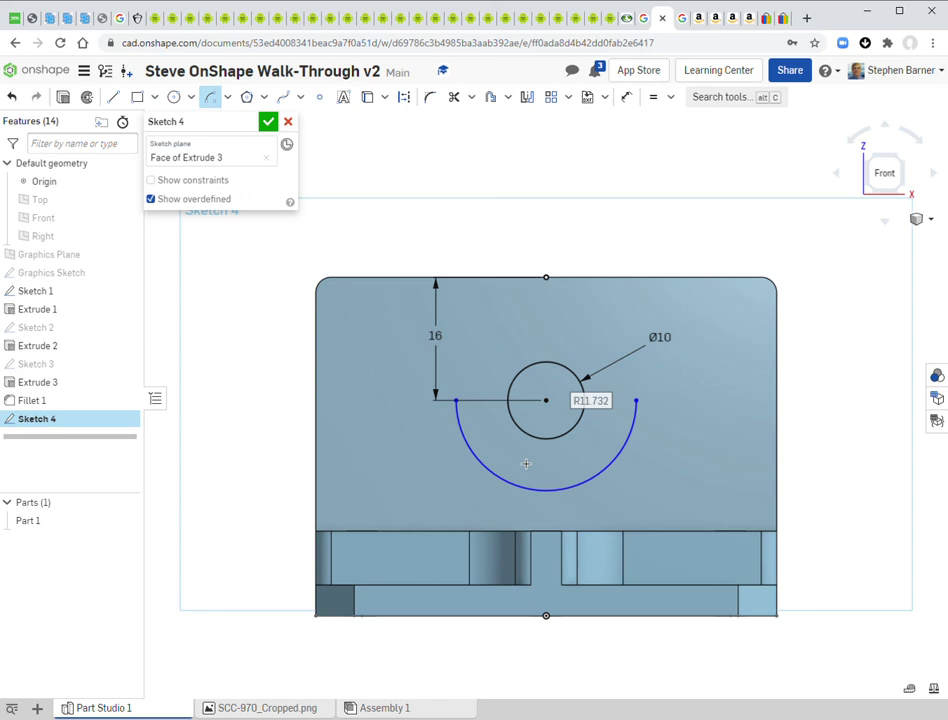
type("1")
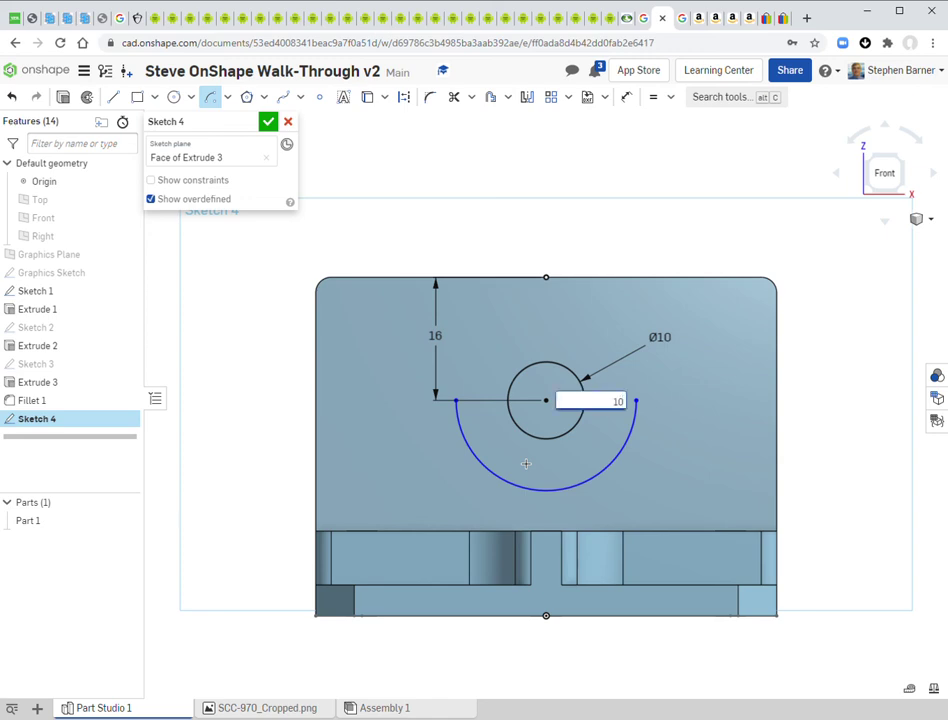
type("0")
key("Return")
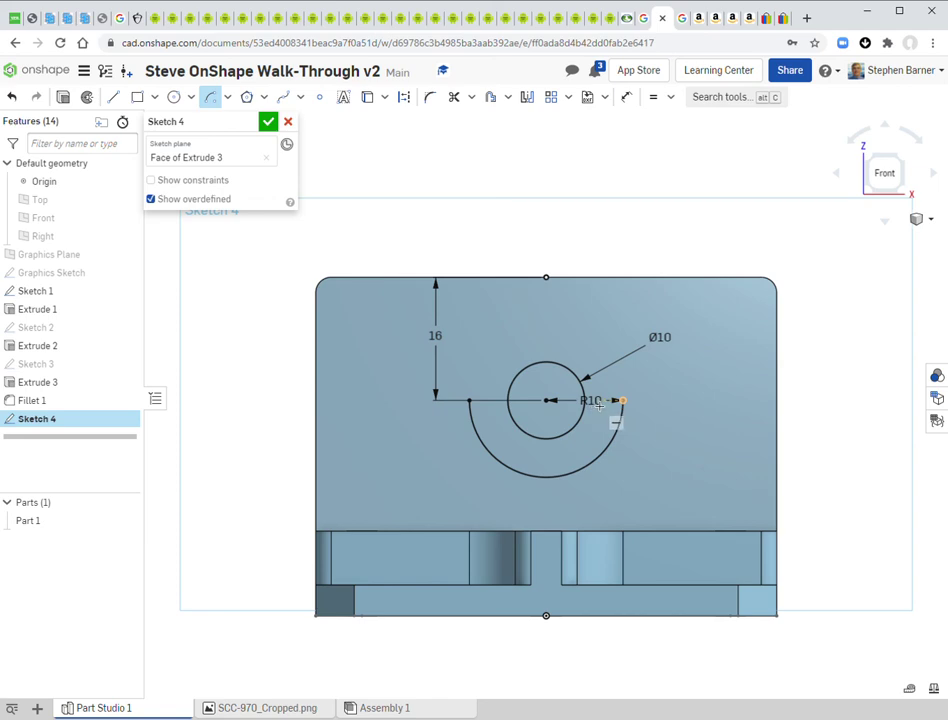
left_click(211, 96)
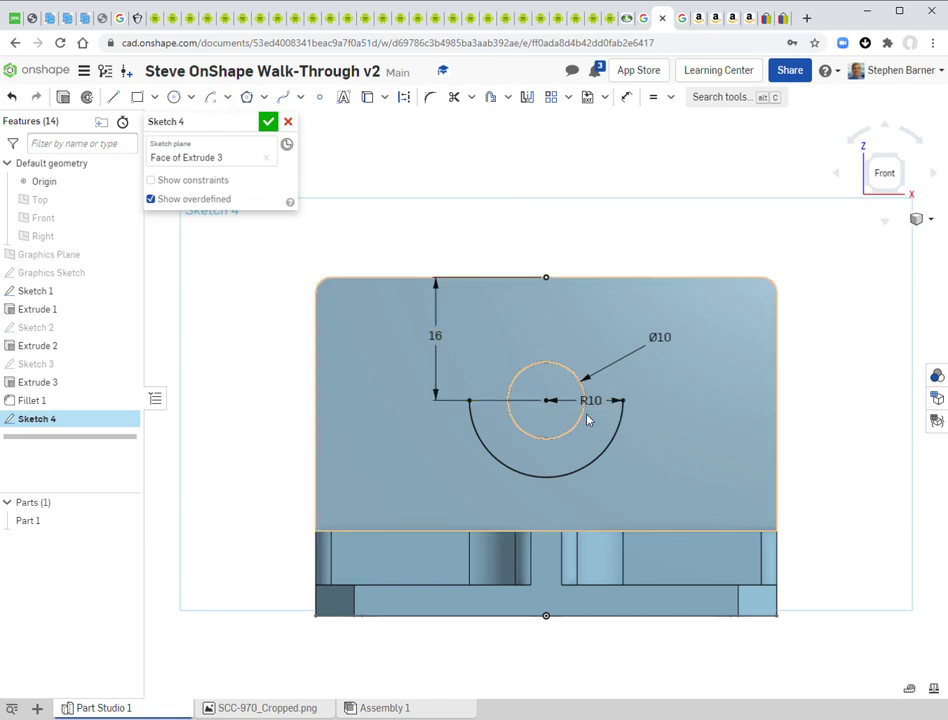
Move the R10 dimension outside the arc and draw a vertical line from the arc's left endpoint up to the wall's top edge.
left_click_drag(603, 412, 650, 482)
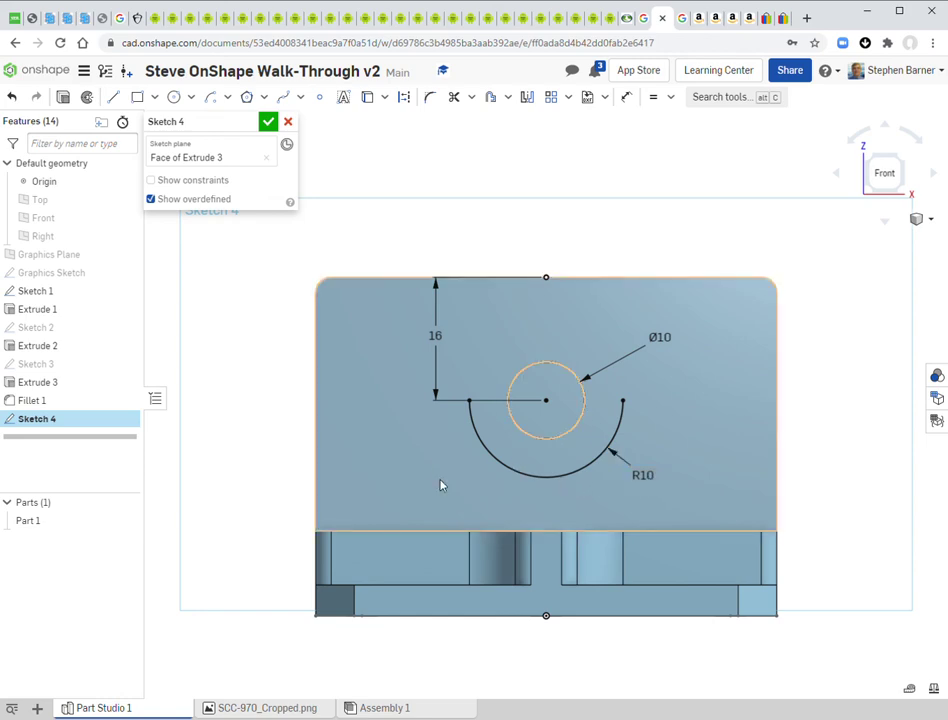
left_click(113, 96)
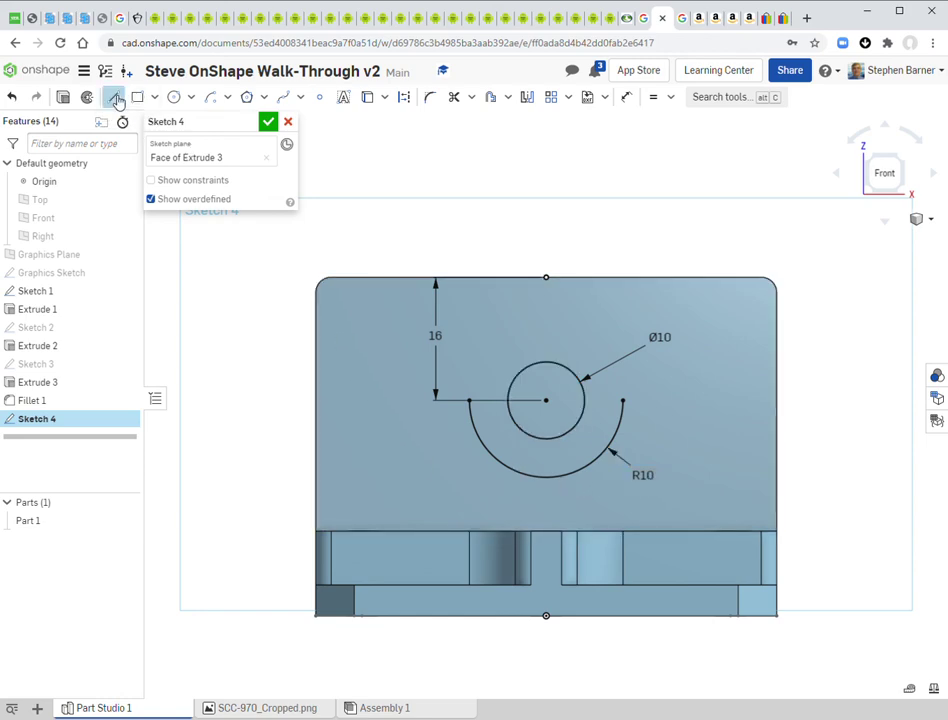
left_click(469, 400)
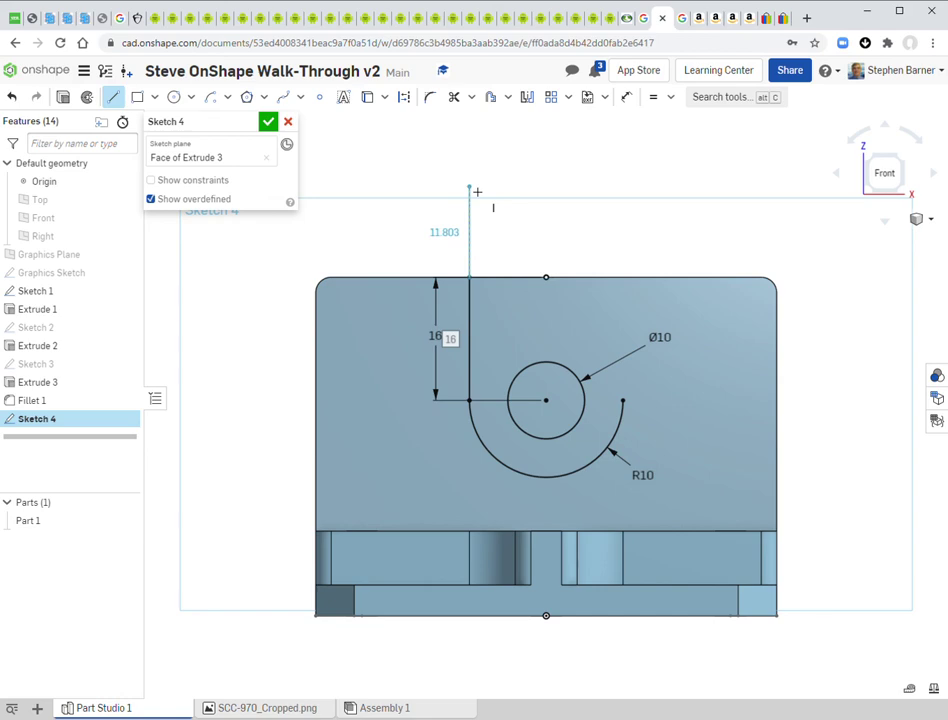
key("Escape")
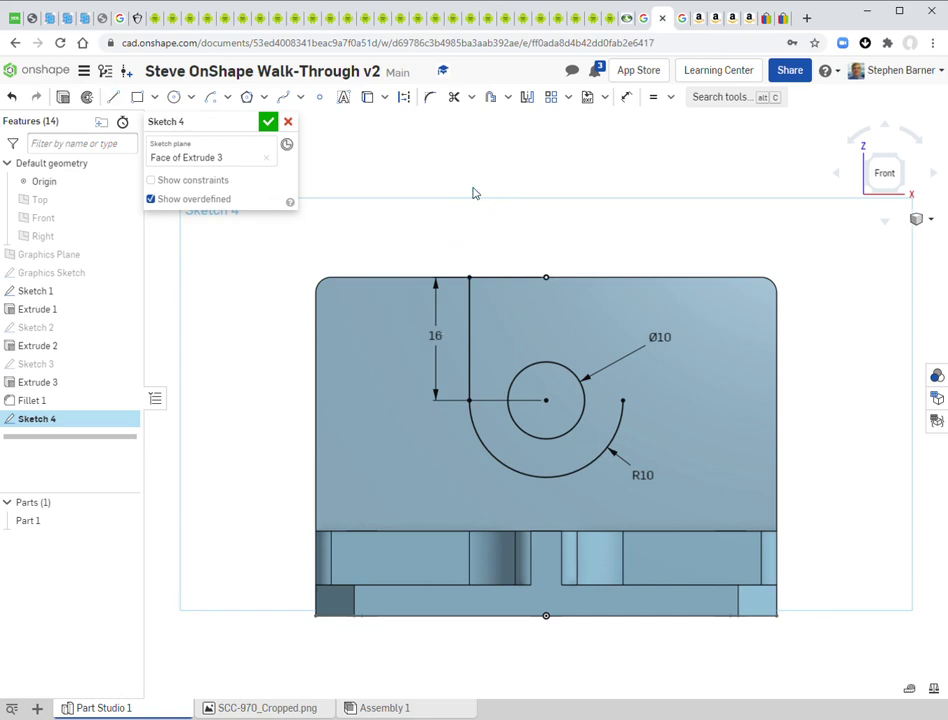
Draw a matching vertical line from the arc's right endpoint up to the wall's top edge and finish the sketch.
left_click(114, 97)
left_click(622, 400)
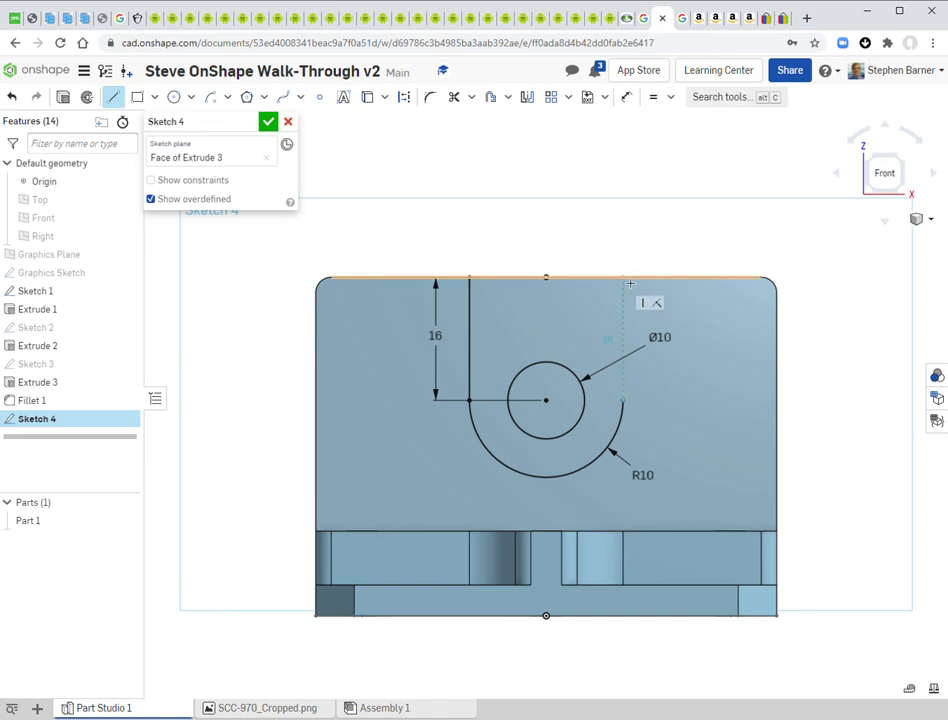
left_click(623, 278)
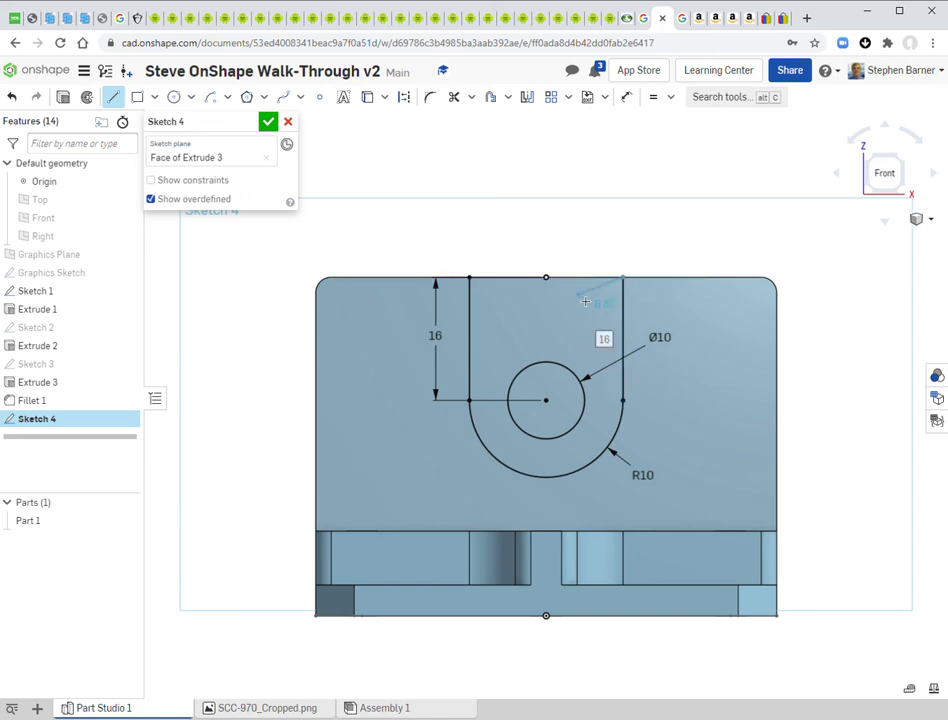
key("Escape")
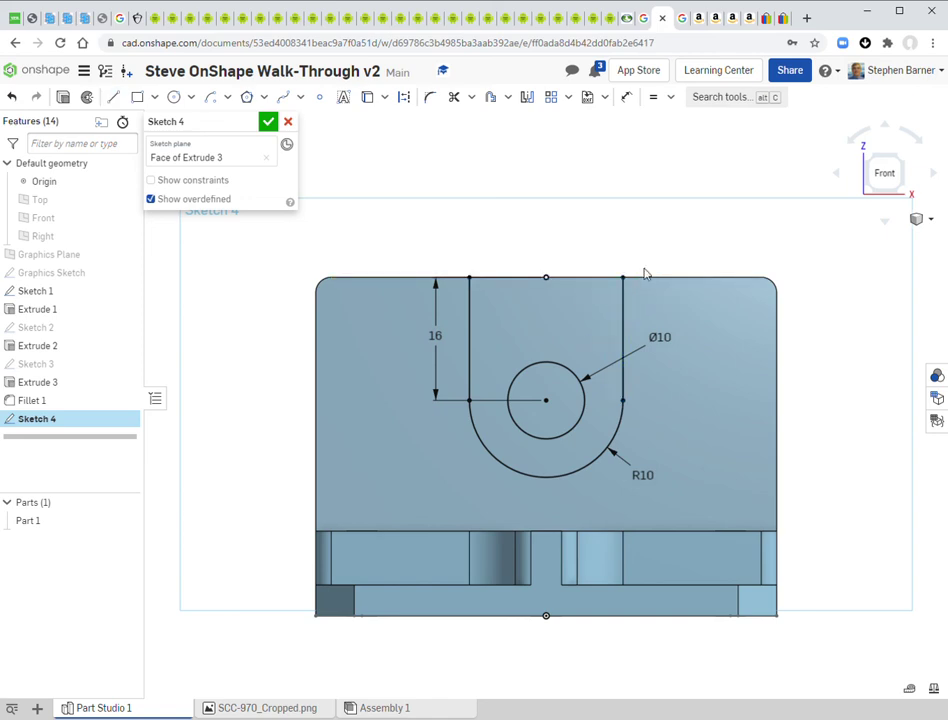
left_click(268, 122)
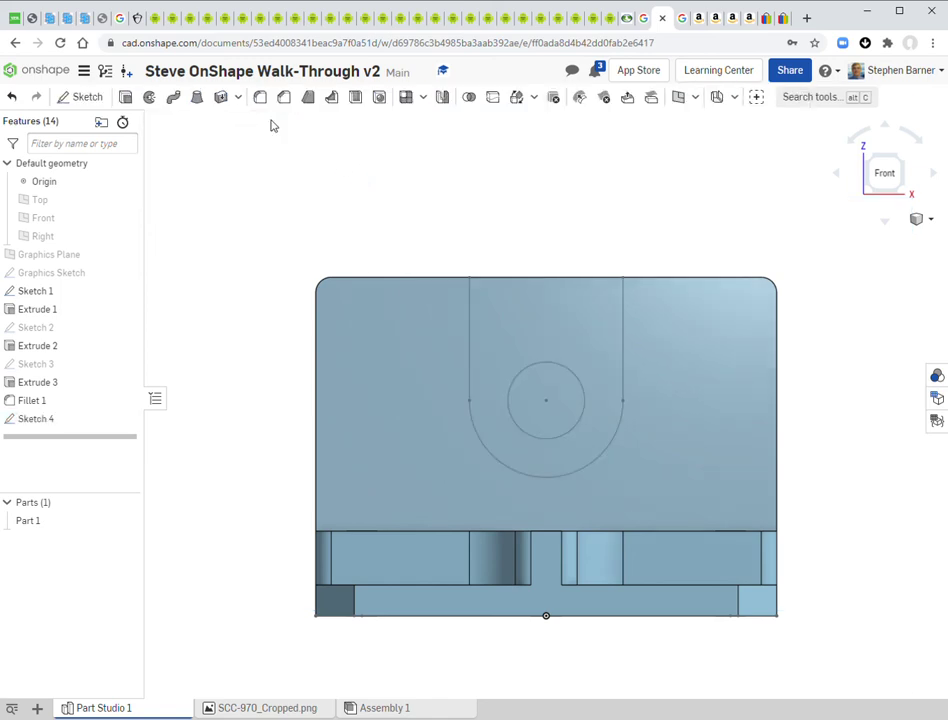
Cut the 10 mm circle through the upright wall with a Remove extrude set to Through all.
key("shift+7")
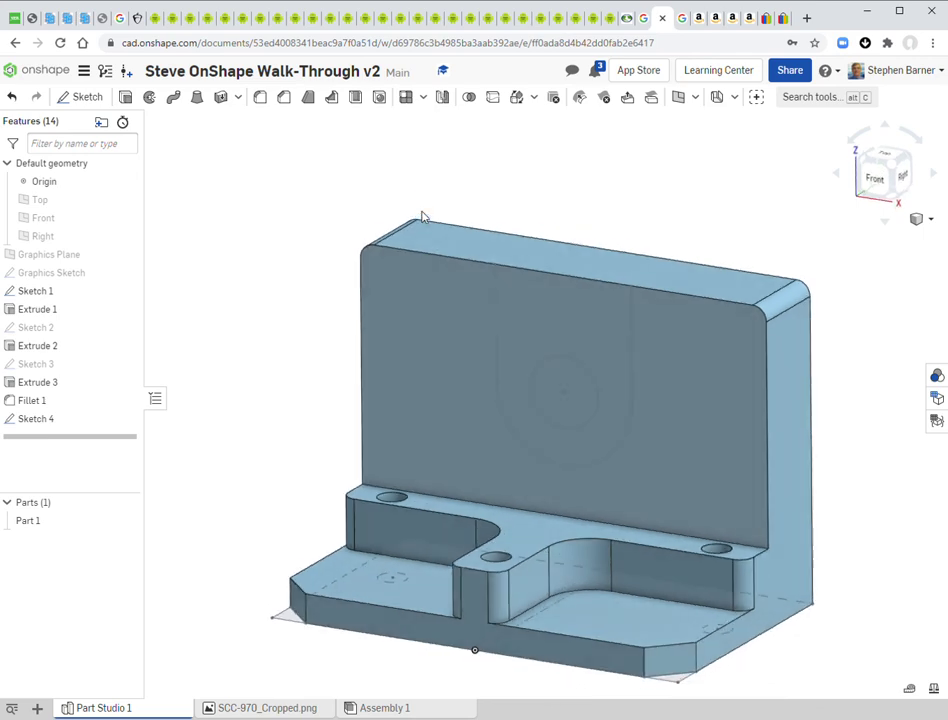
key("shift+1")
right_click_drag(421, 201, 430, 208)
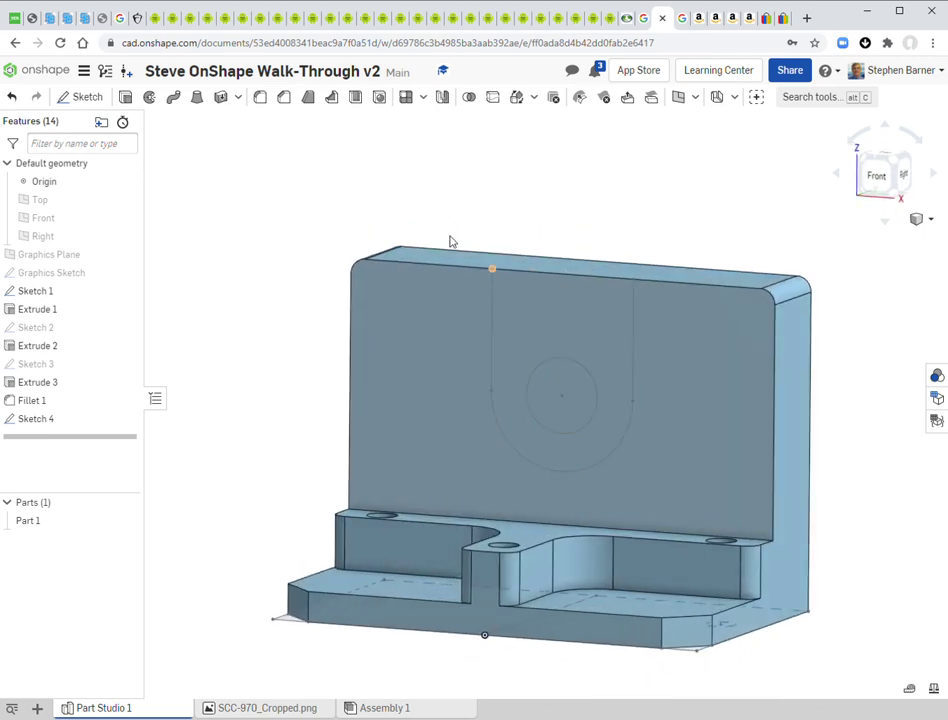
right_click_drag(207, 150, 203, 161)
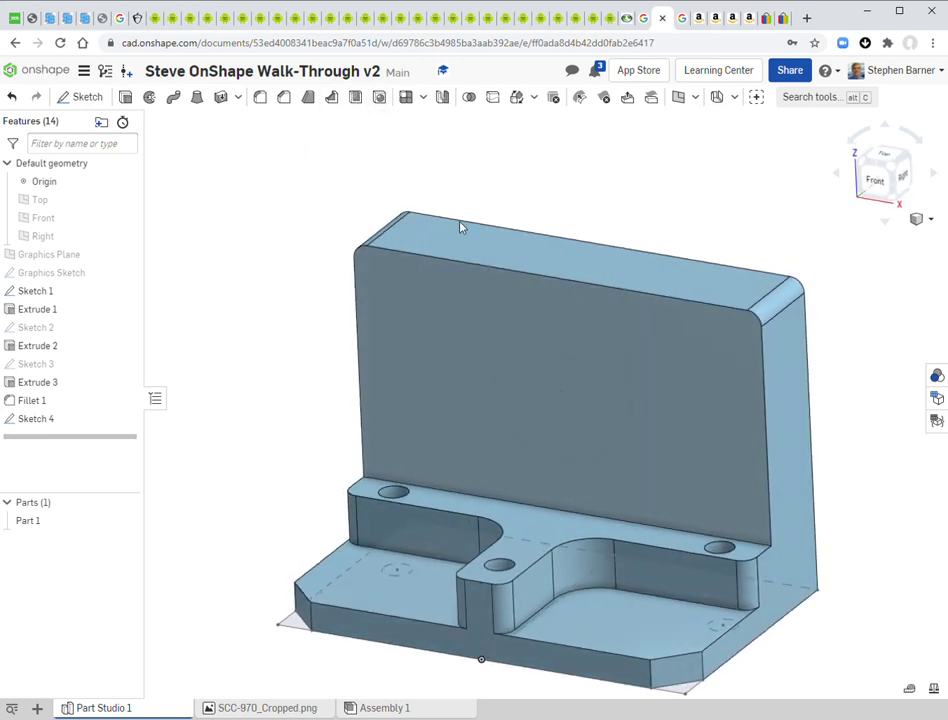
left_click(126, 98)
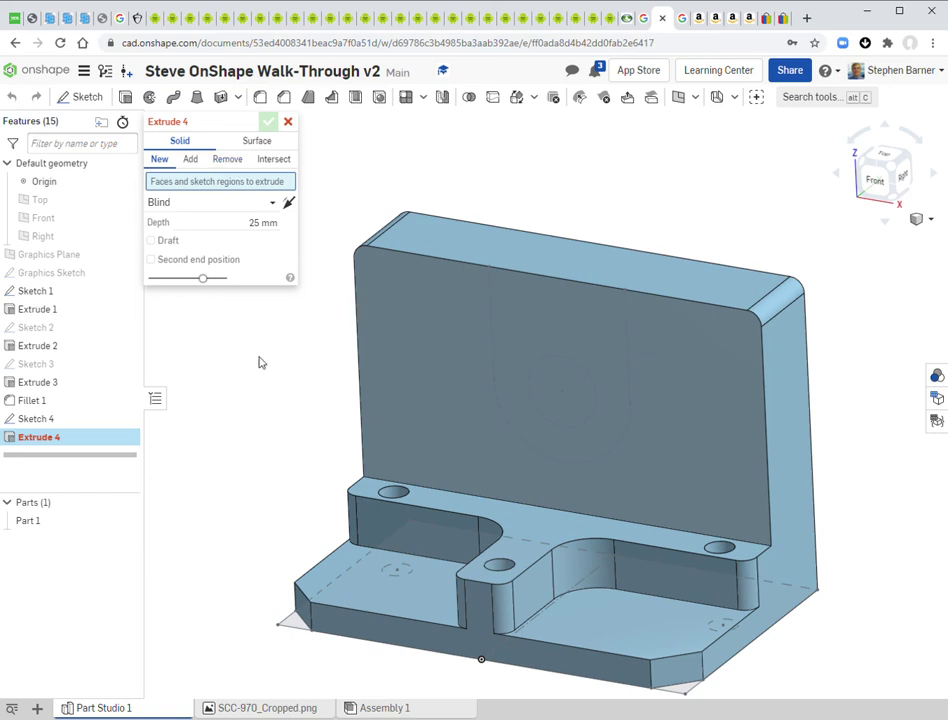
left_click(575, 398)
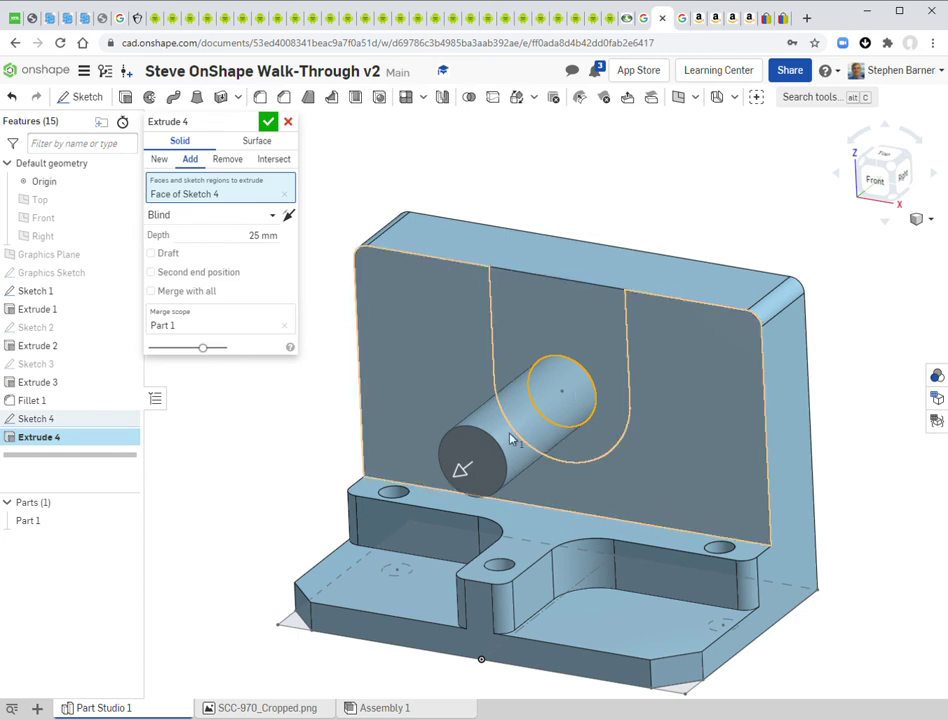
left_click(236, 162)
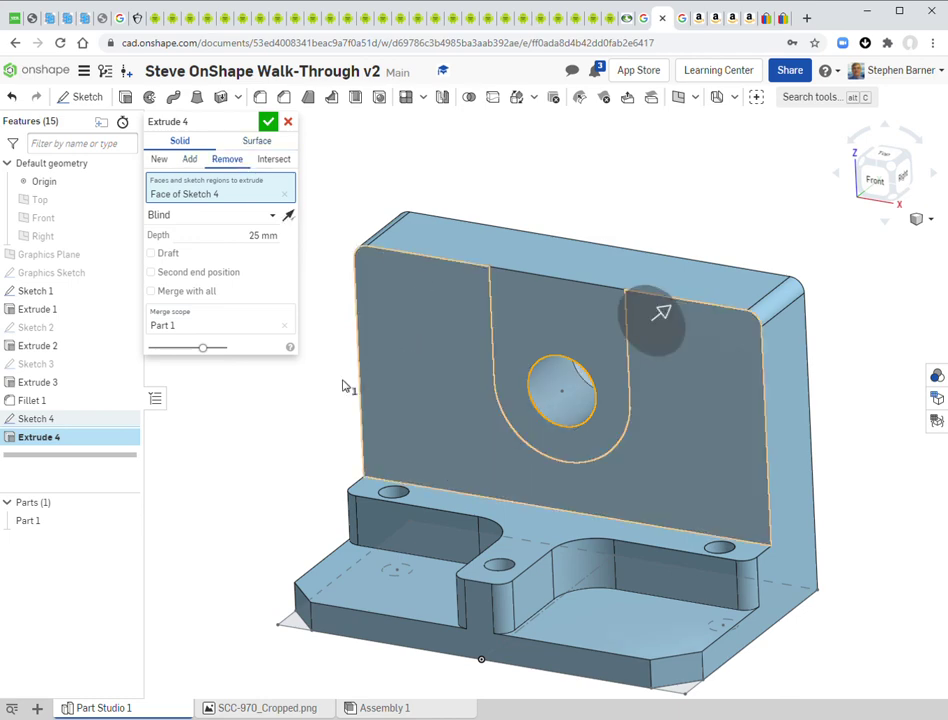
left_click(242, 219)
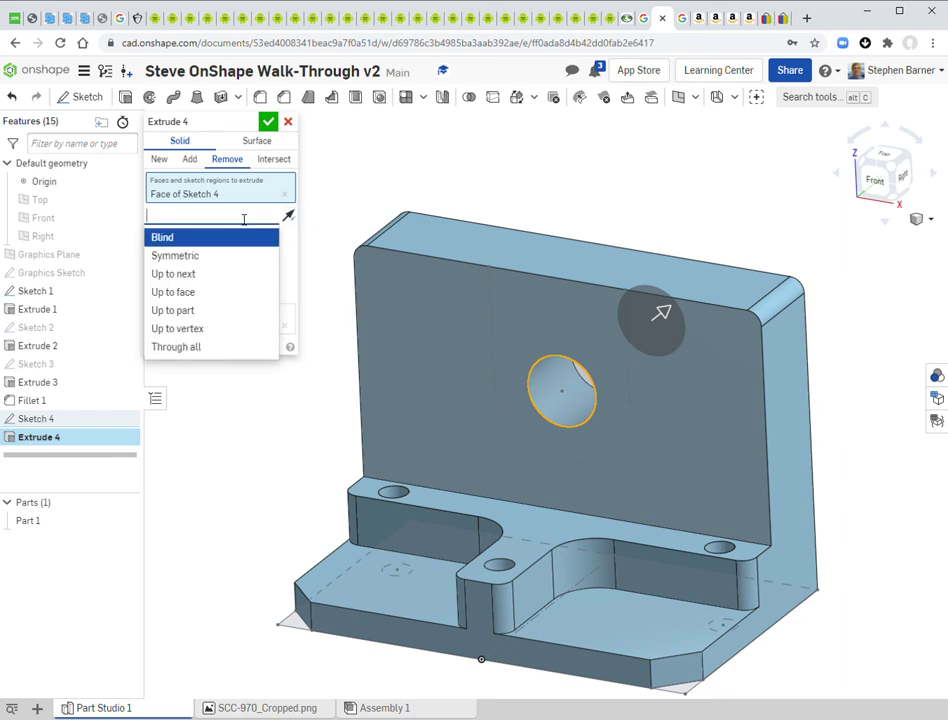
left_click(215, 355)
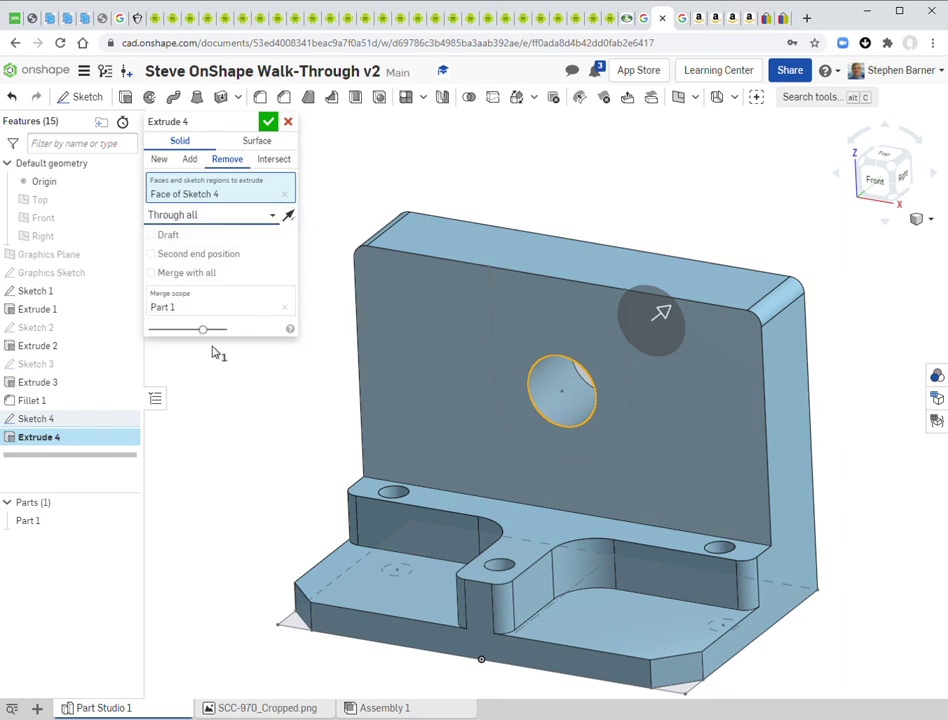
mouse_move(243, 440)
right_mouse_down()
mouse_move(140, 440)
mouse_move(188, 421)
mouse_move(230, 428)
mouse_move(243, 408)
mouse_move(229, 423)
mouse_move(243, 418)
right_mouse_up()
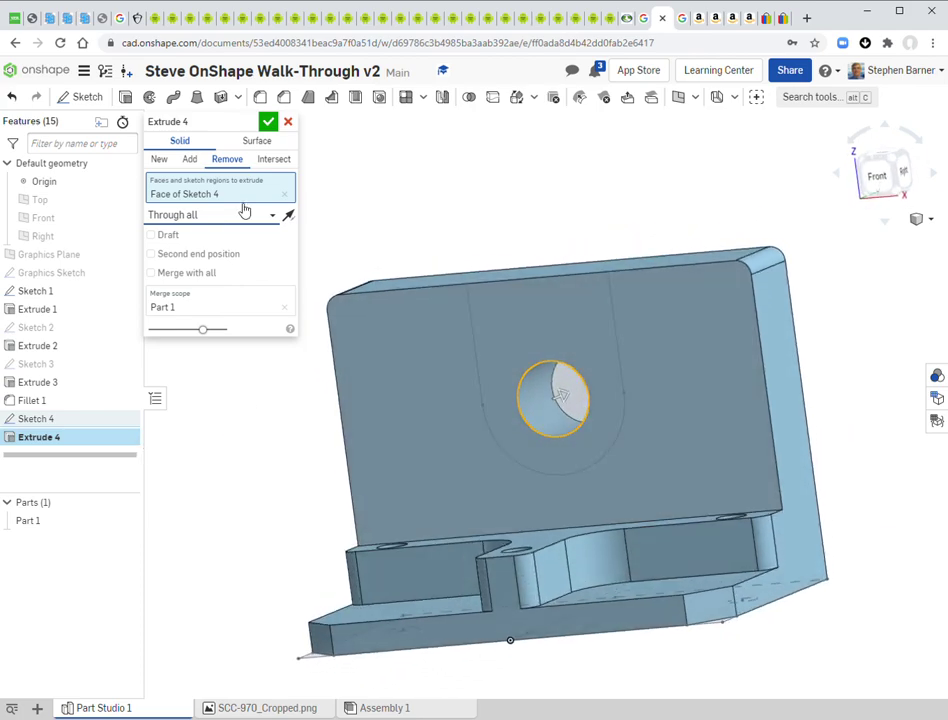
left_click(268, 121)
Show Sketch 4 again so its arc profile is available on the wall's front face.
mouse_move(283, 208)
right_mouse_down()
mouse_move(313, 188)
mouse_move(286, 184)
mouse_move(281, 205)
mouse_move(296, 218)
right_mouse_up()
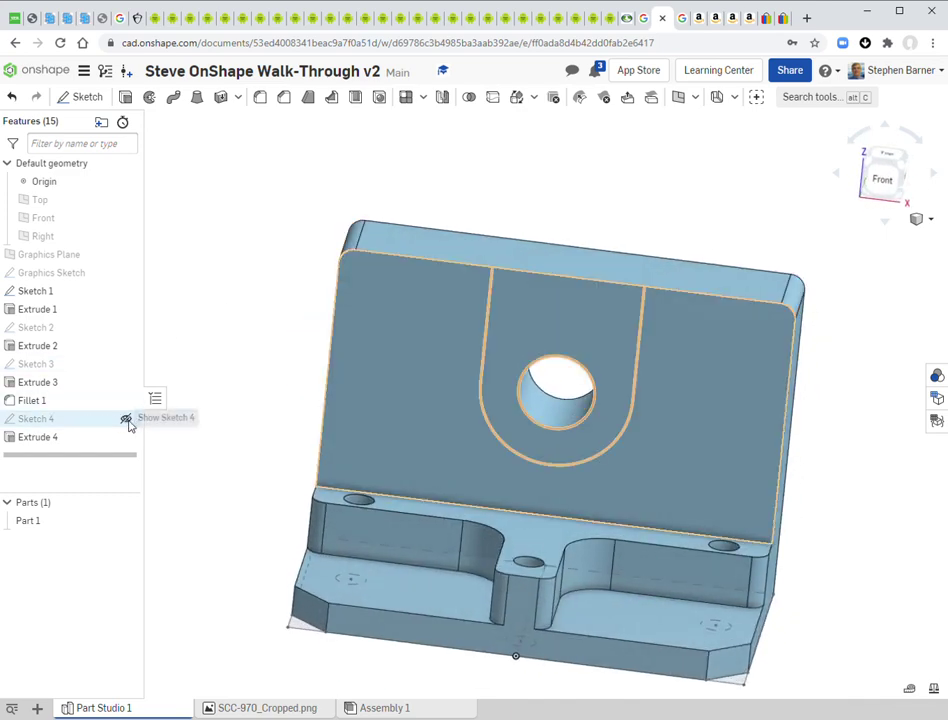
left_click(125, 420)
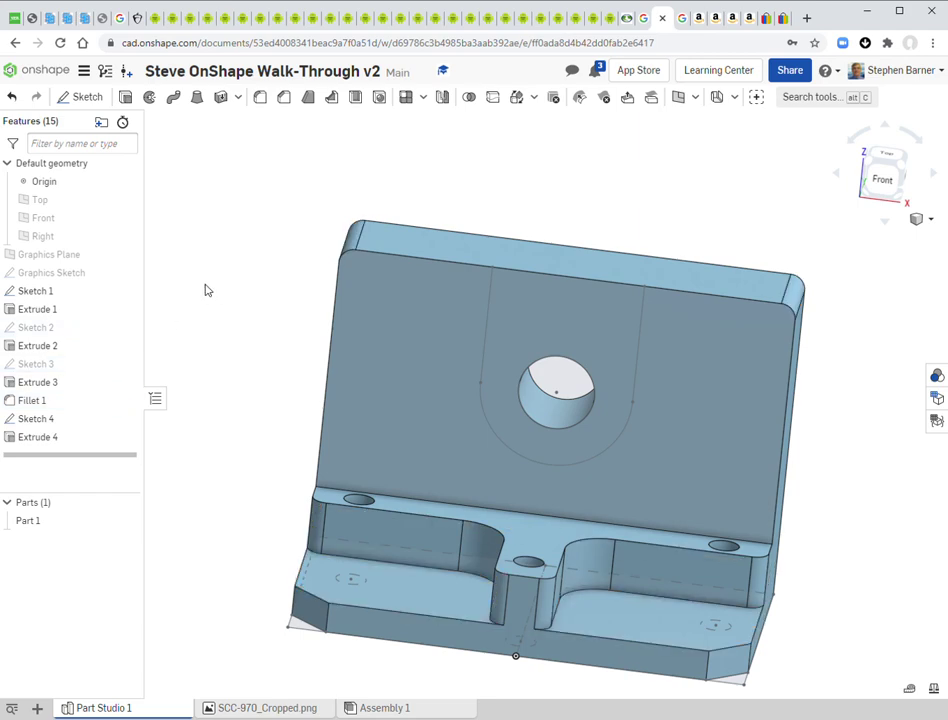
right_click_drag(207, 288, 193, 303)
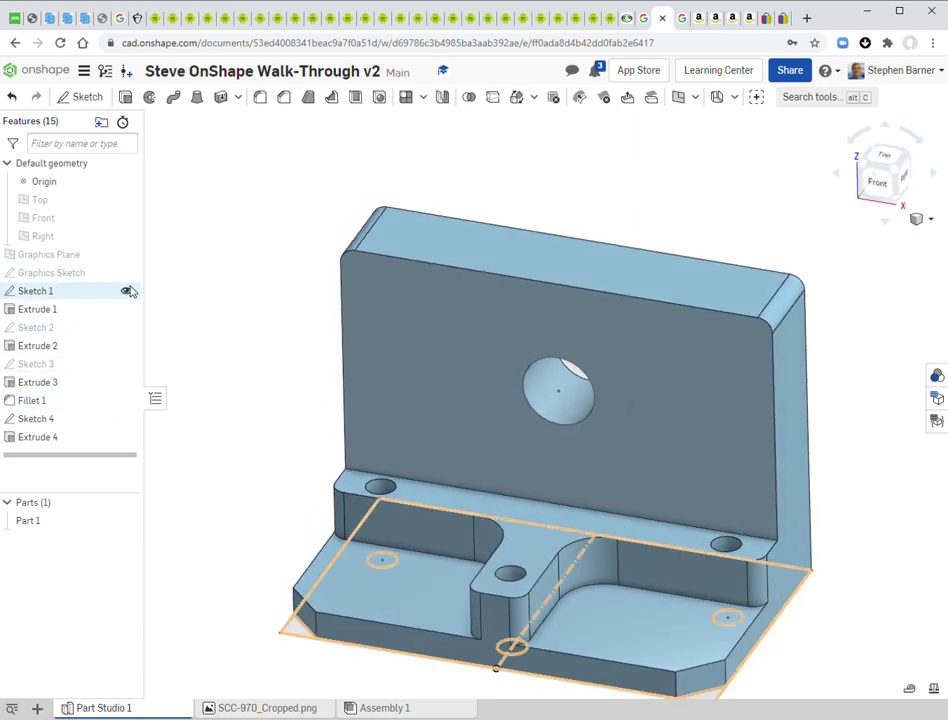
Toggle the visibility of Sketch 1 off and back on.
left_click(127, 291)
right_click_drag(267, 265, 265, 283)
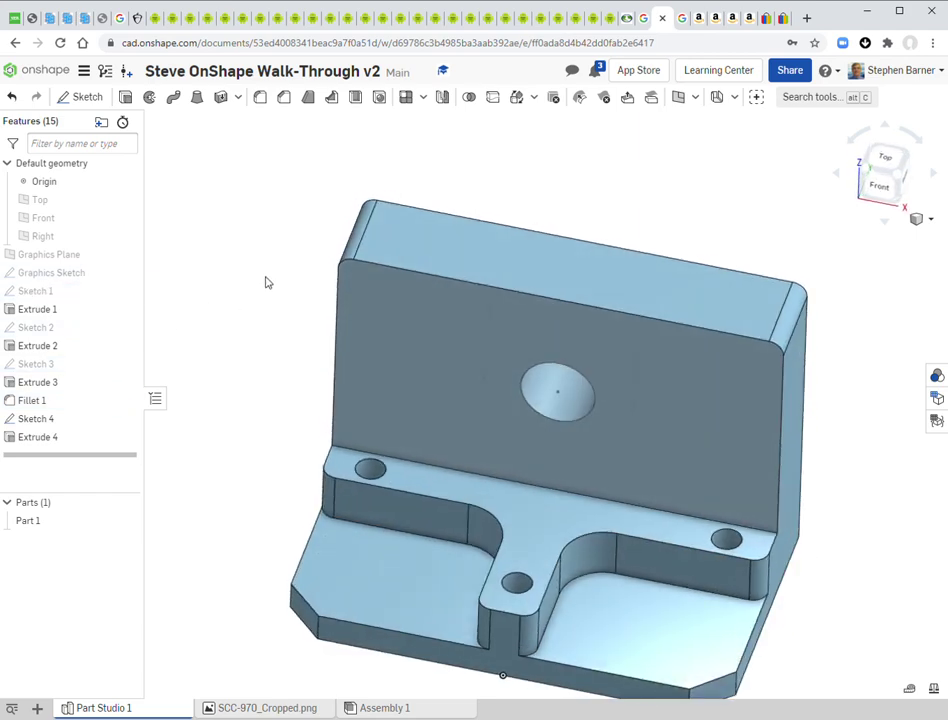
left_click(127, 291)
left_click(127, 291)
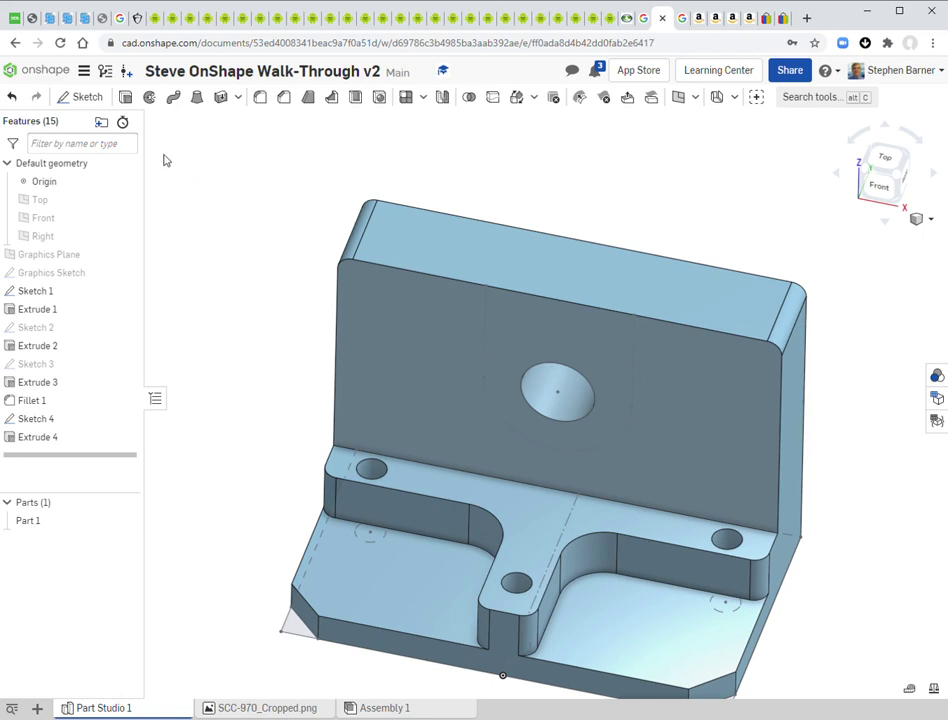
Start a sketch on the upright wall's top face.
left_click(88, 99)
left_click(413, 243)
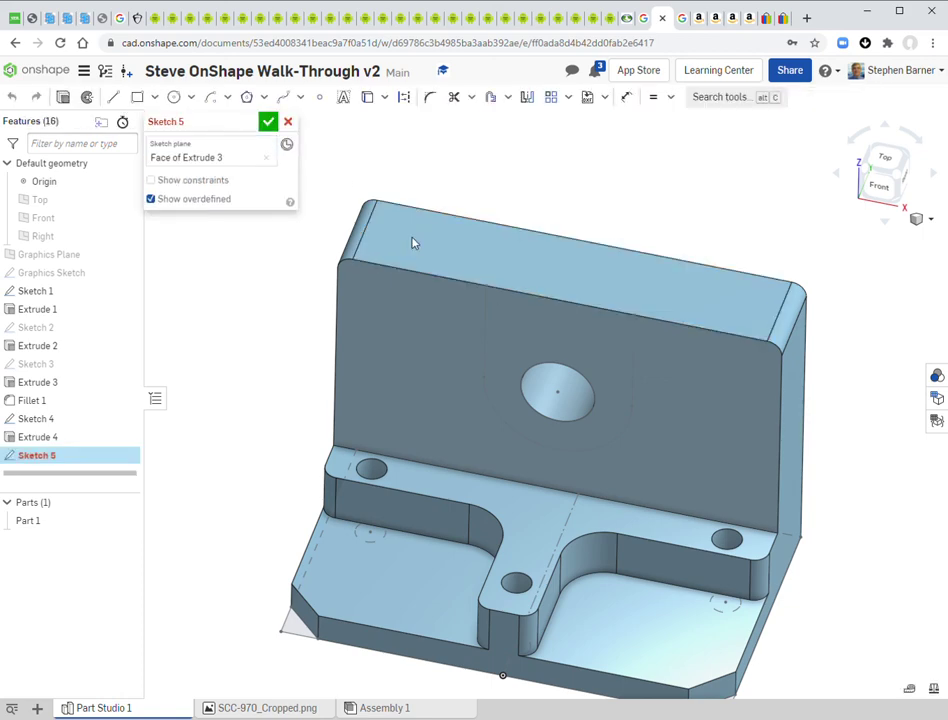
key("n")
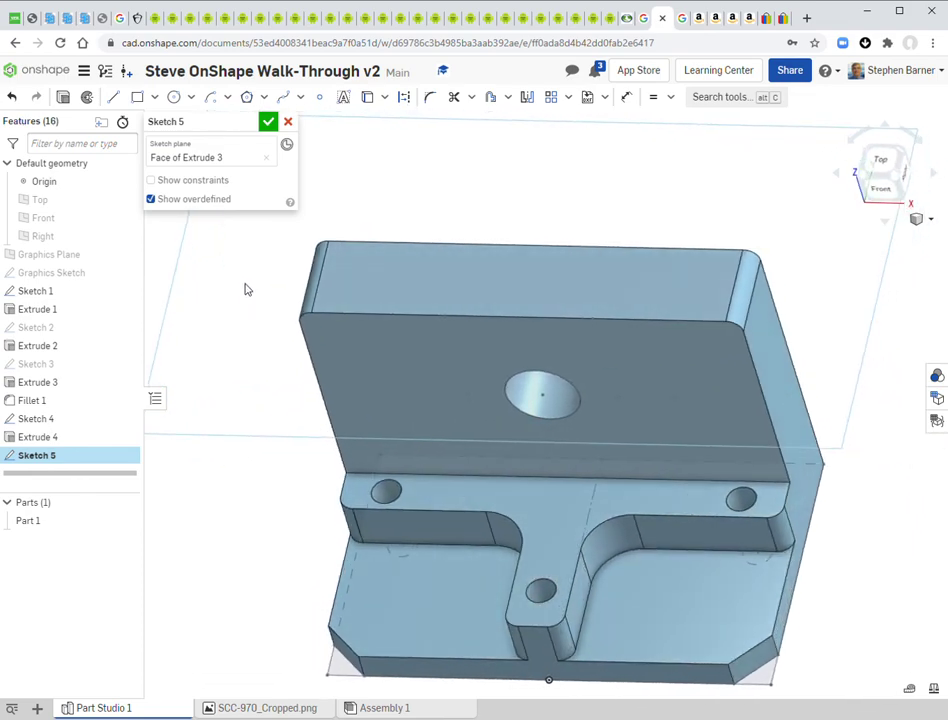
From the left profile line's top endpoint, sketch an outward-slanting line about 6.1 mm long, a horizontal line to the centreline and a vertical line to the front edge.
left_click(112, 99)
scroll(449, 282, "up", 3)
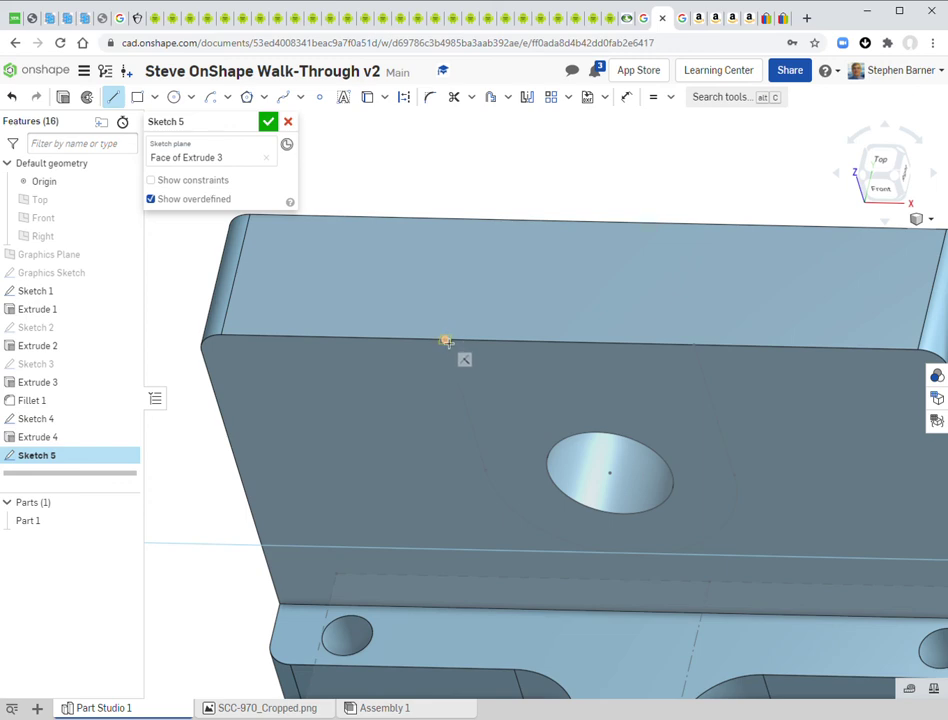
left_click(445, 340)
left_click(410, 294)
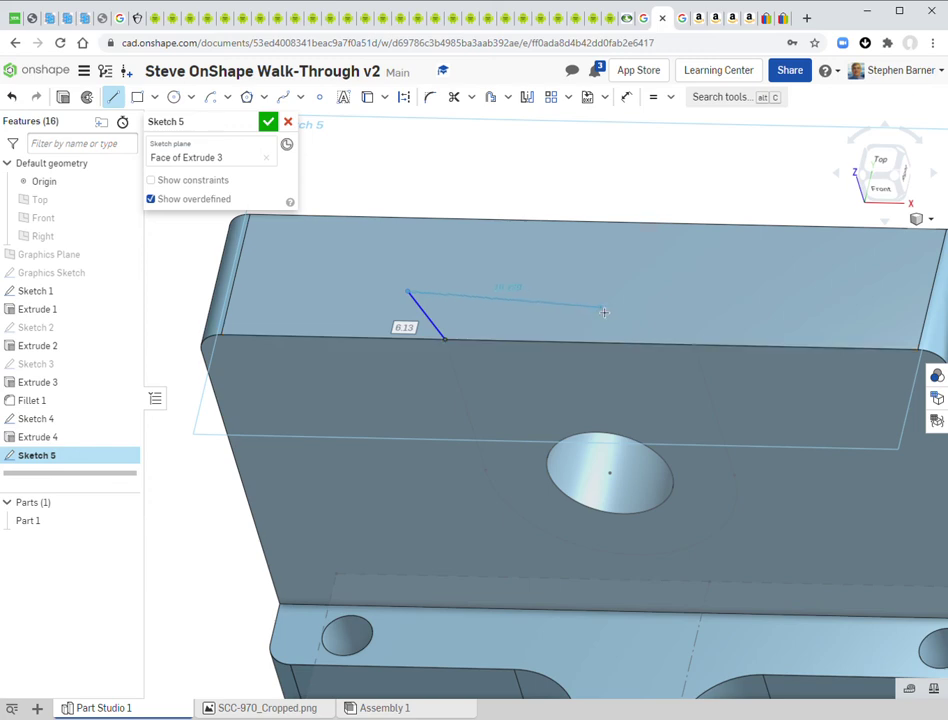
key("n")
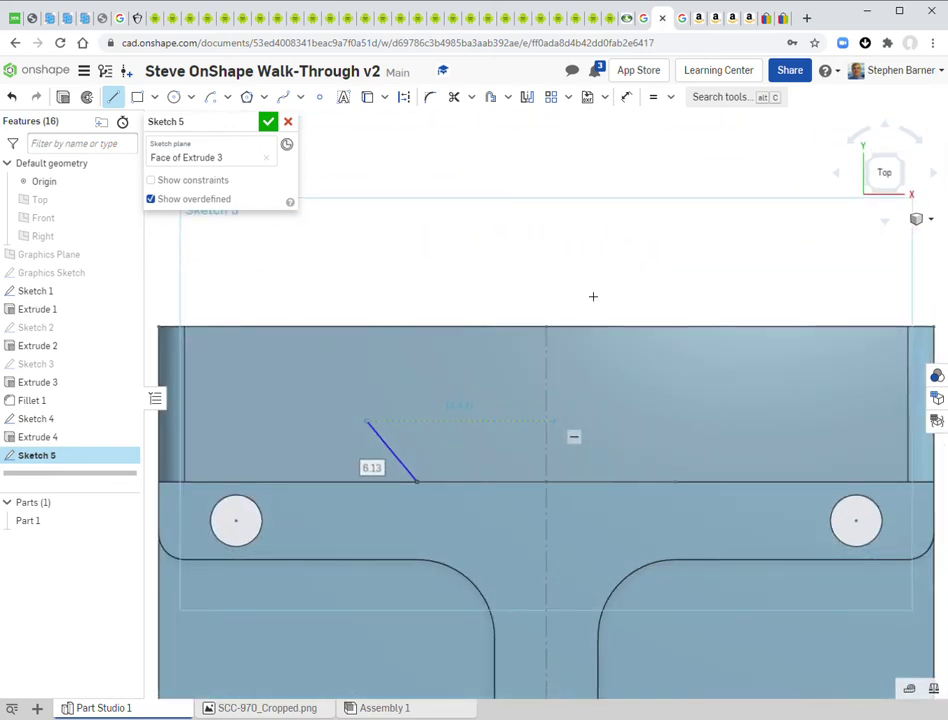
left_click(548, 422)
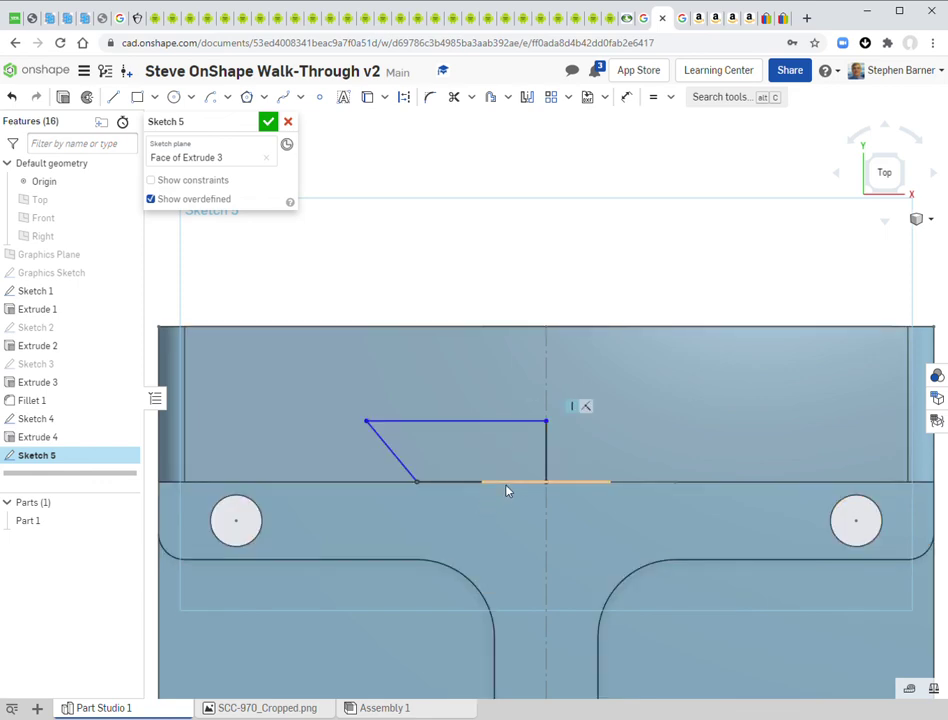
Dimension the horizontal line 3 mm behind the wall's front edge.
left_click(626, 97)
left_click(494, 423)
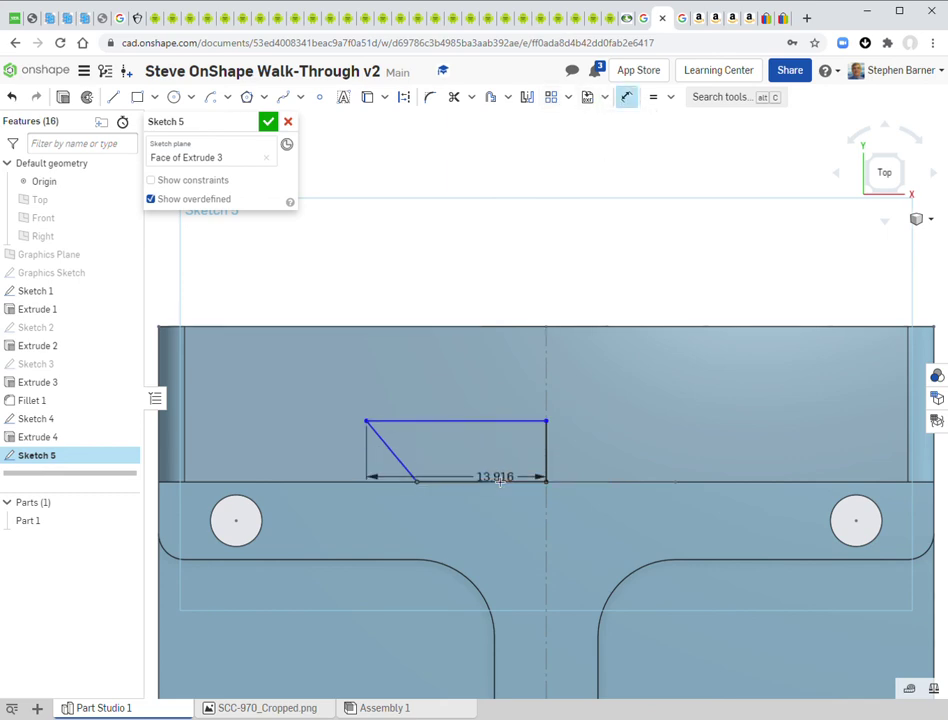
left_click(497, 480)
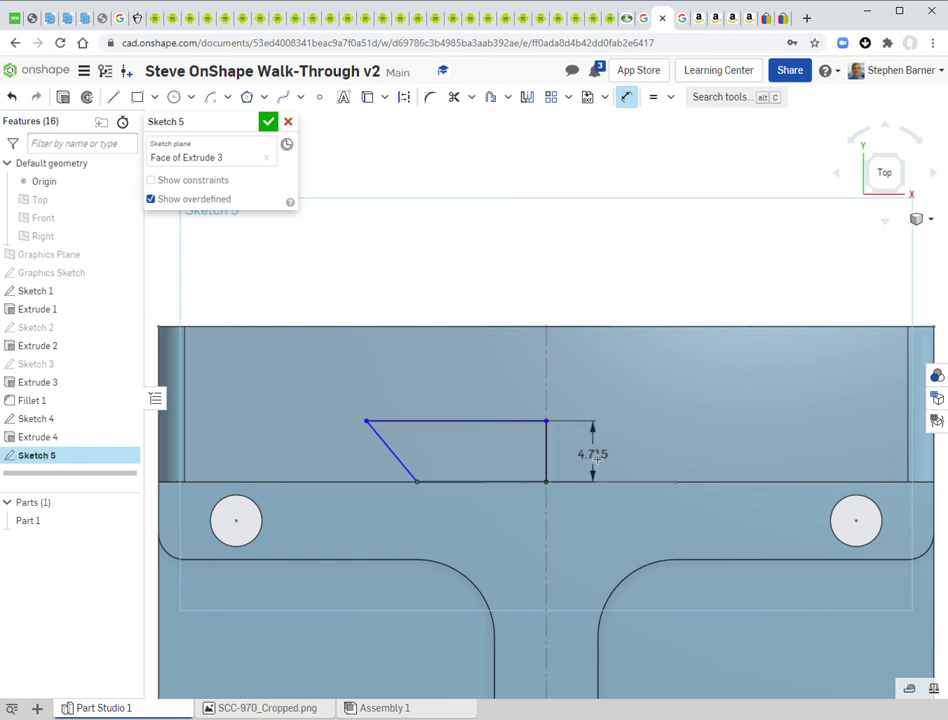
left_click(596, 457)
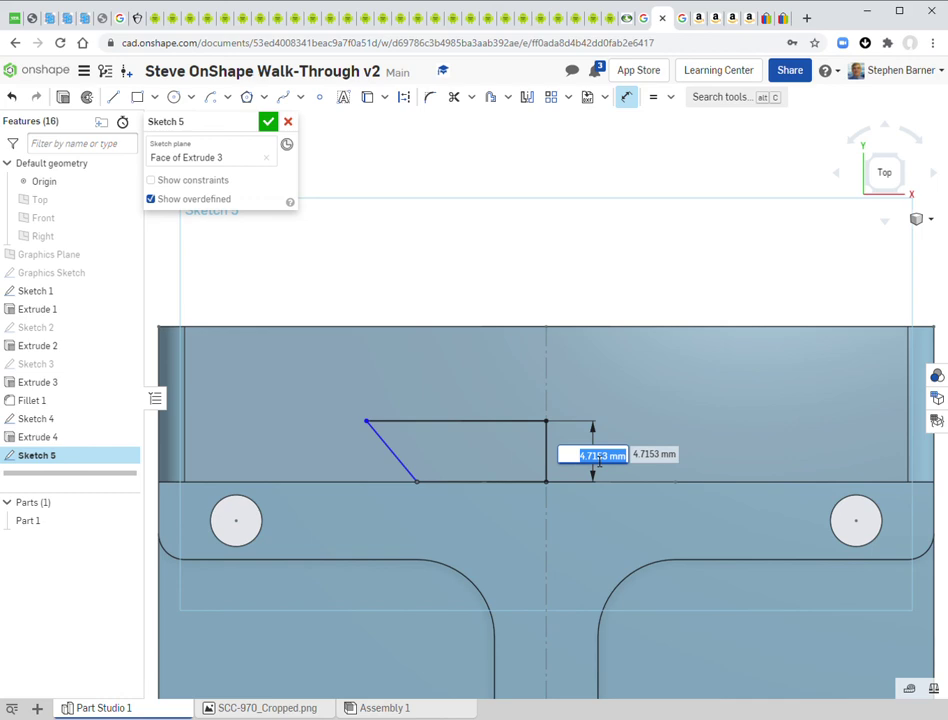
type("3")
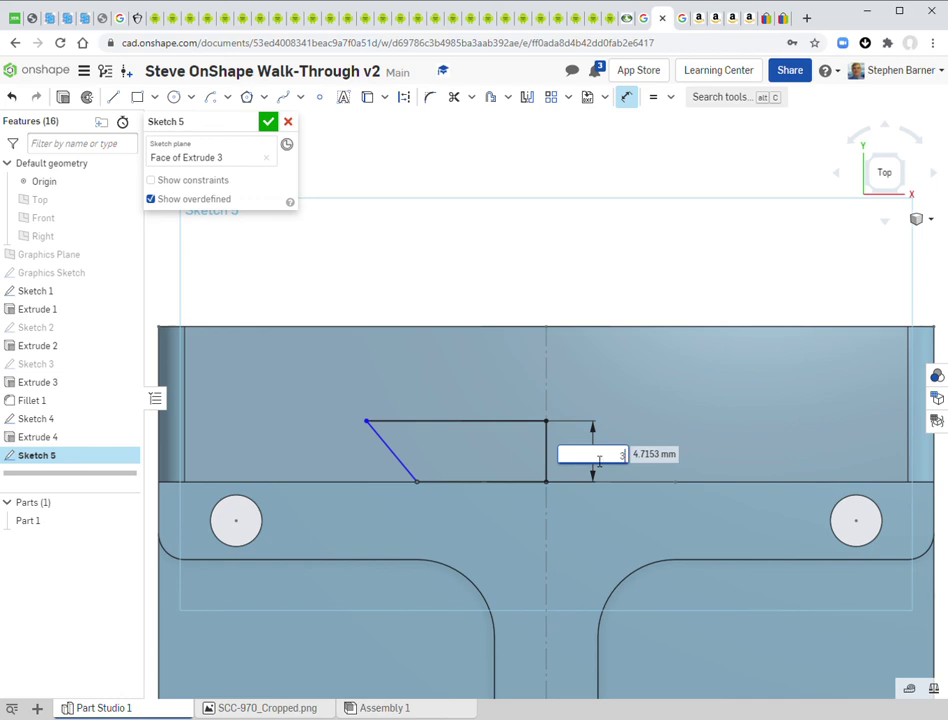
key("Return")
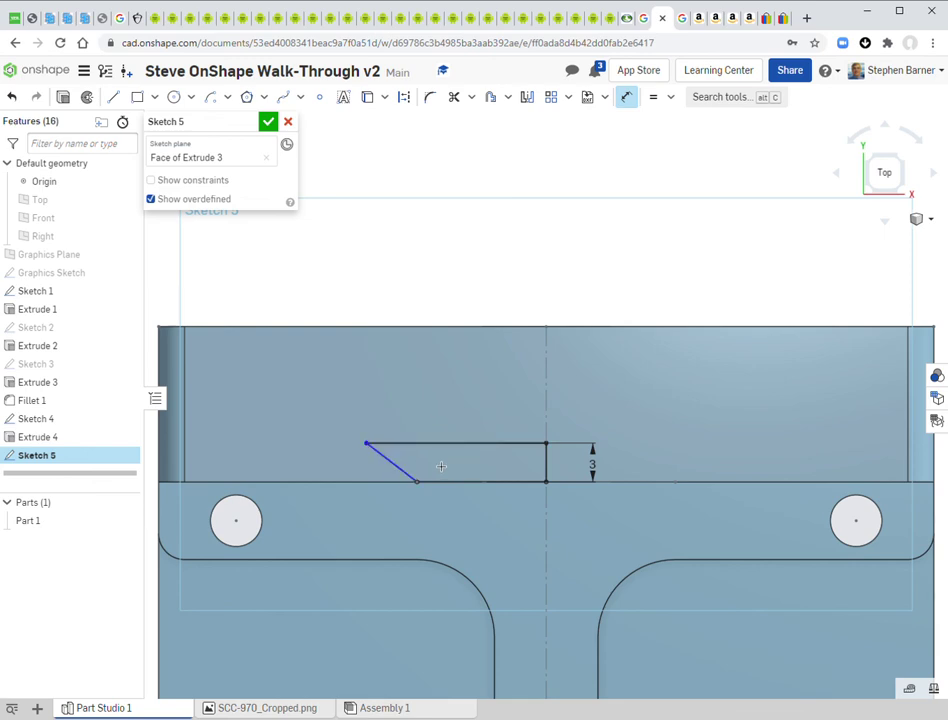
Dimension the angle between the slanted line and the wall's front edge at 60° and finish the sketch.
left_click(389, 463)
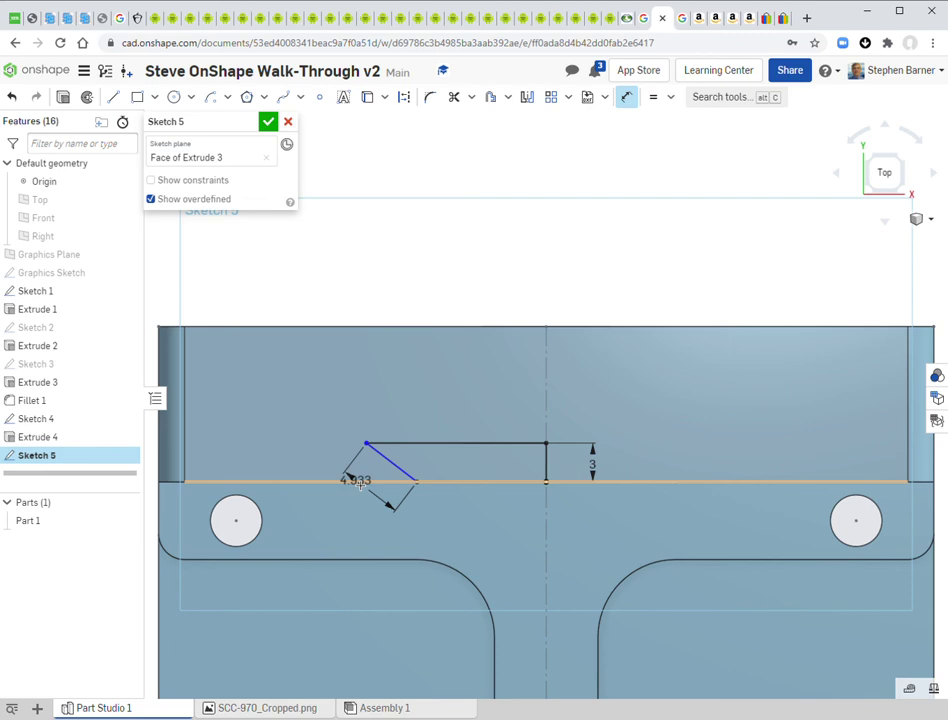
left_click(360, 482)
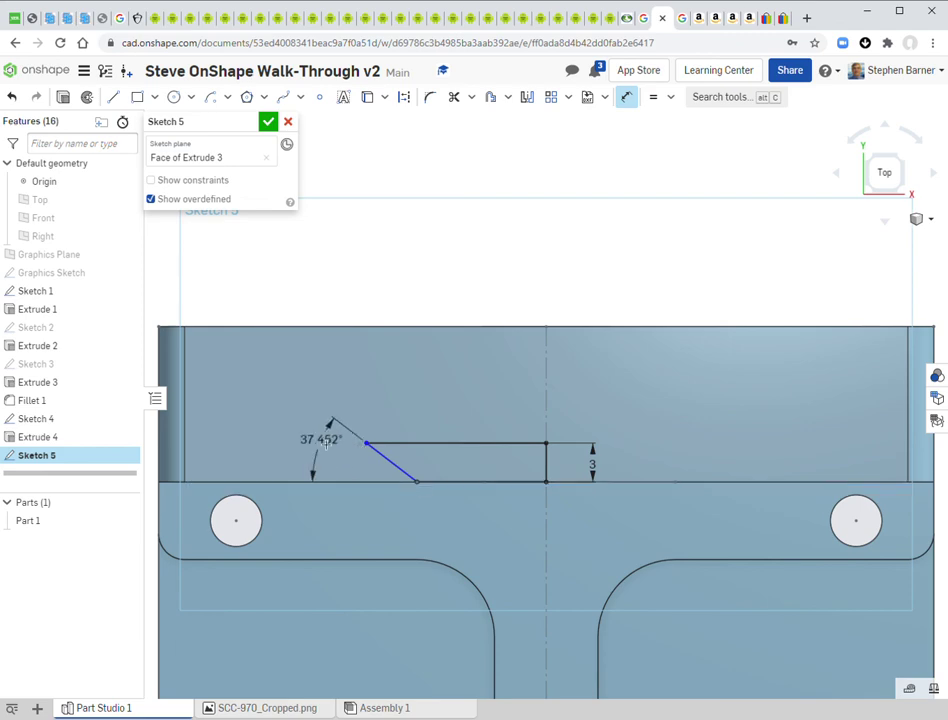
left_click(318, 450)
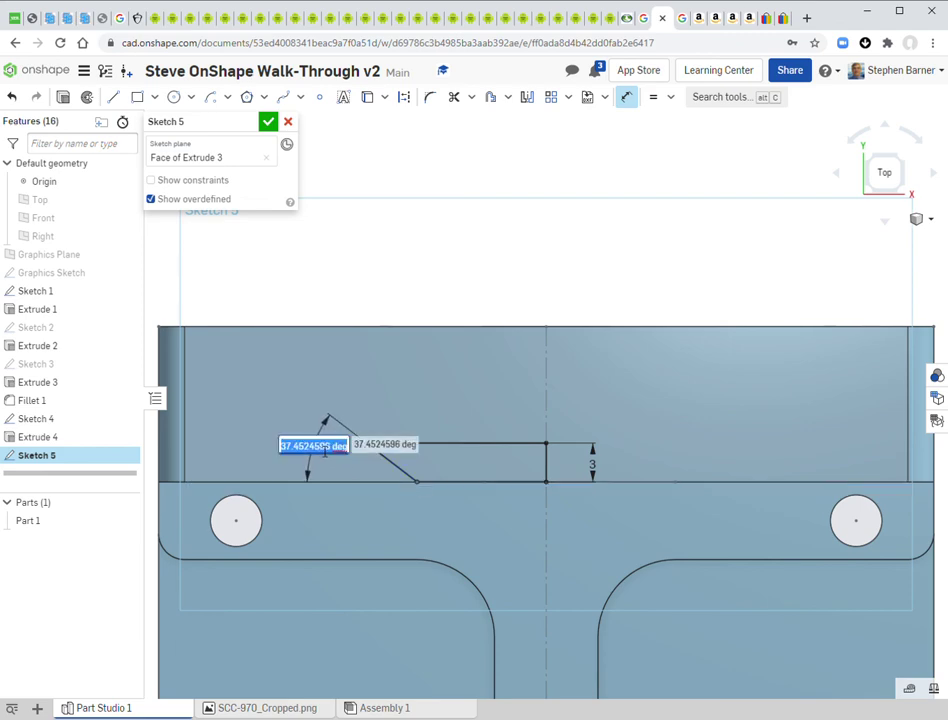
type("60")
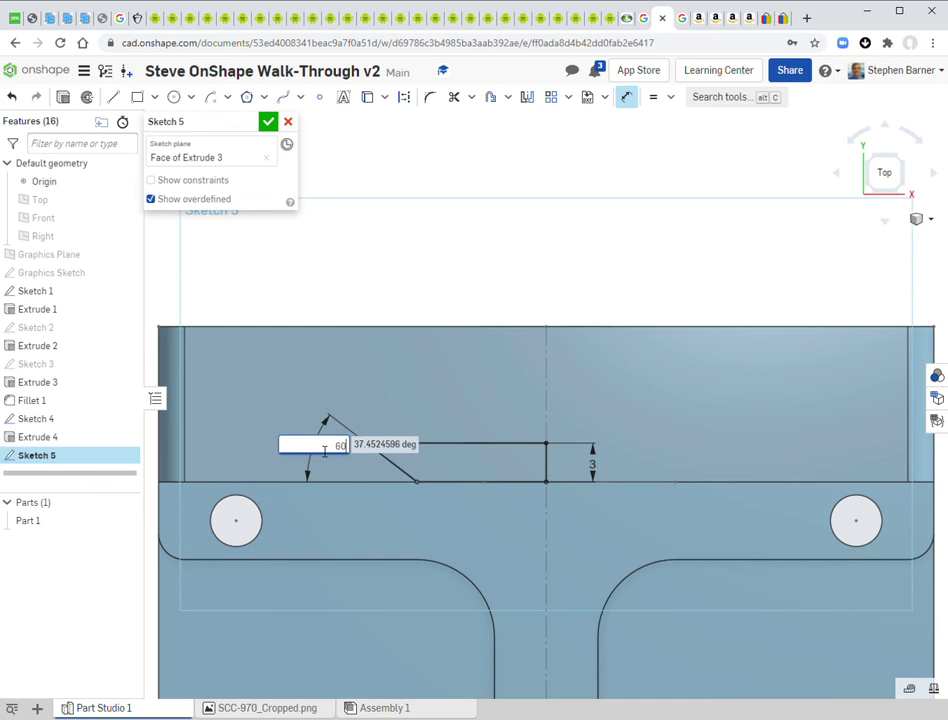
key("Return")
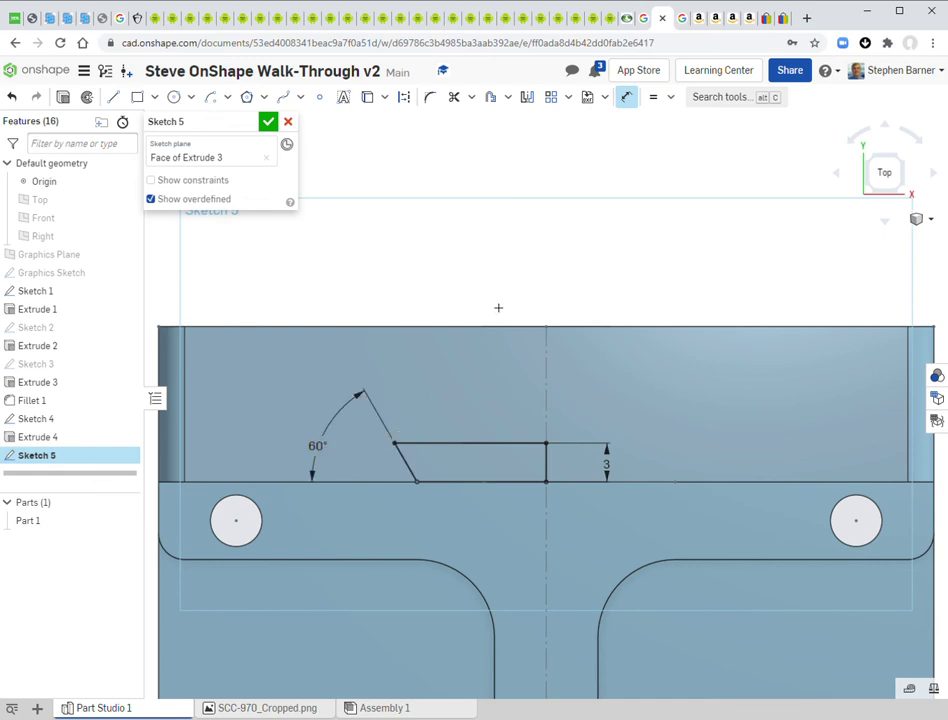
left_click(268, 121)
Sweep the Sketch 5 profile as a Remove cut along Sketch 4's left line, bottom arc and right line.
right_click_drag(378, 267, 370, 219)
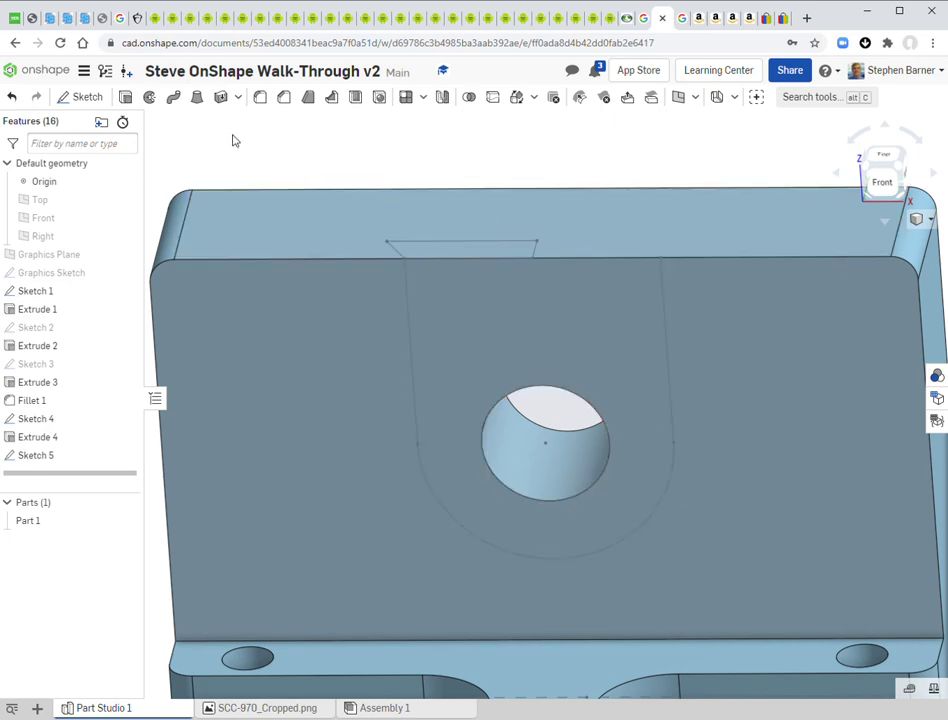
left_click(174, 103)
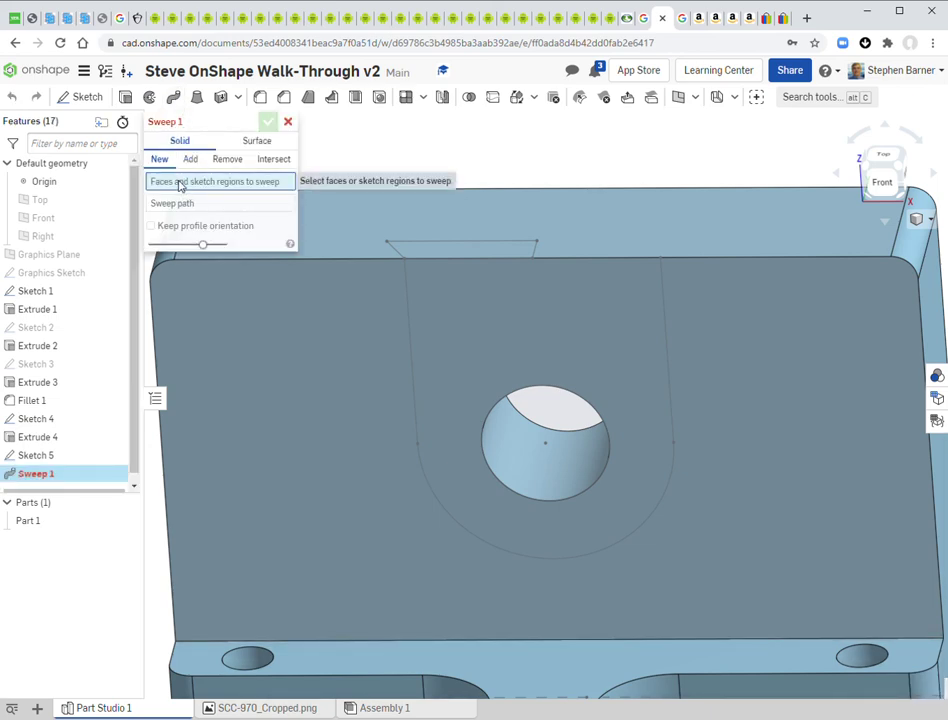
left_click(436, 256)
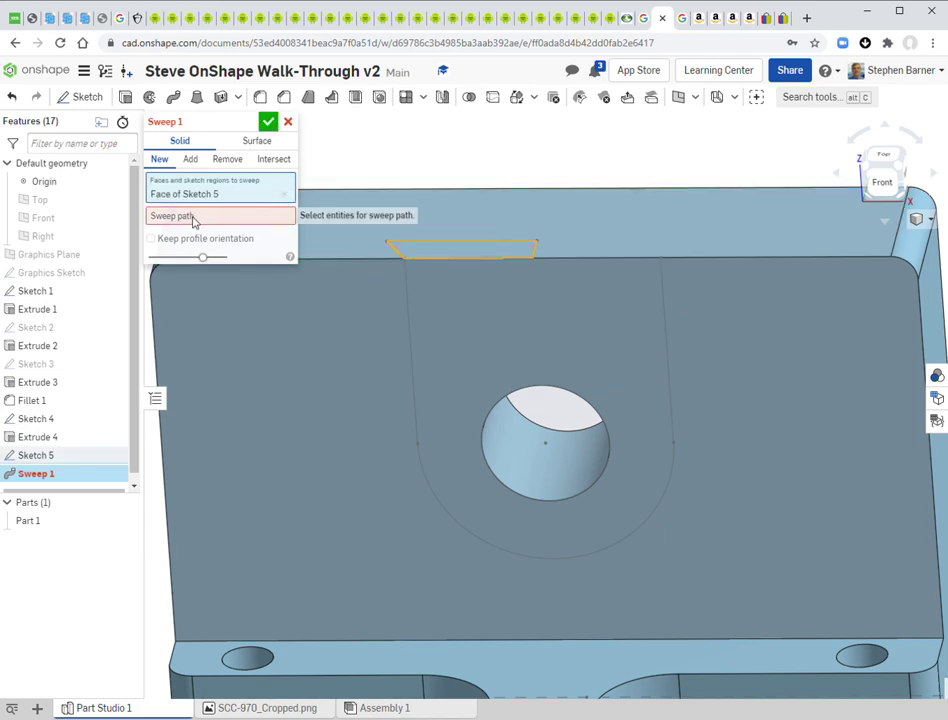
left_click(409, 309)
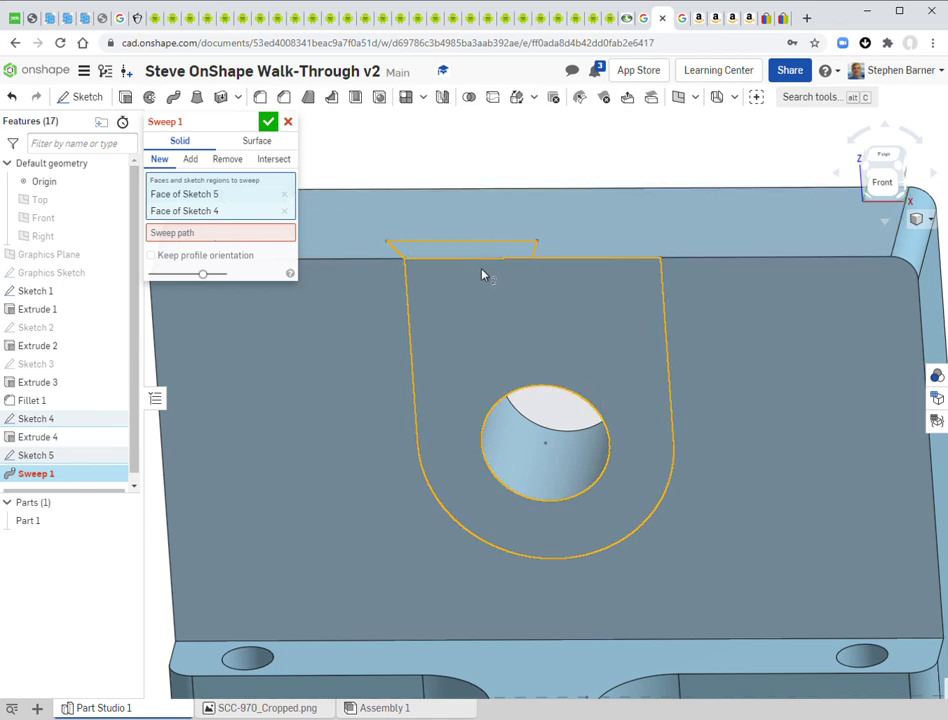
left_click(286, 213)
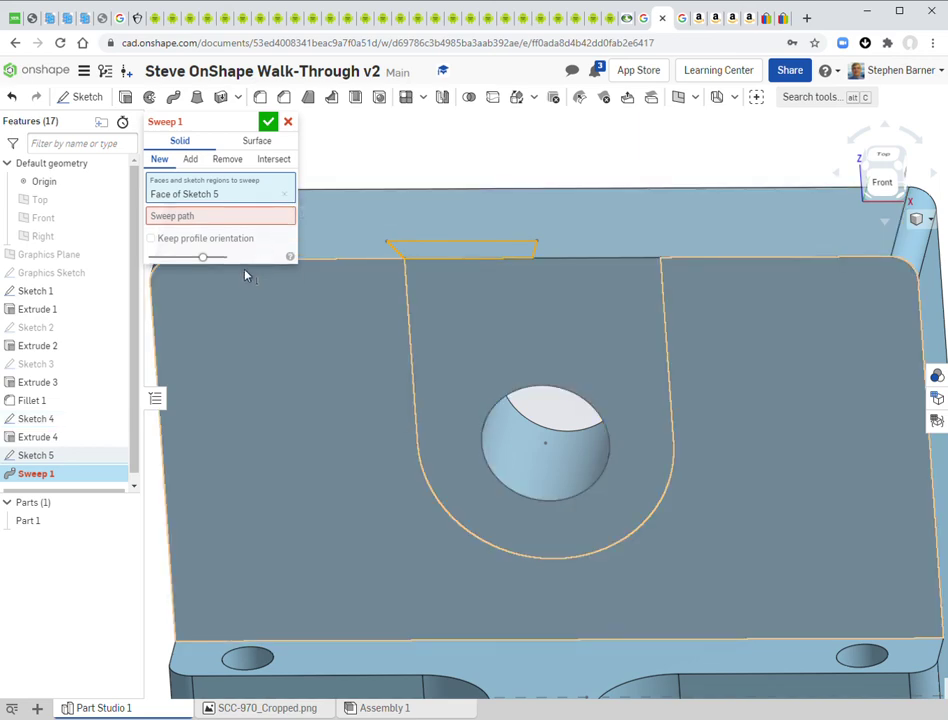
left_click(177, 217)
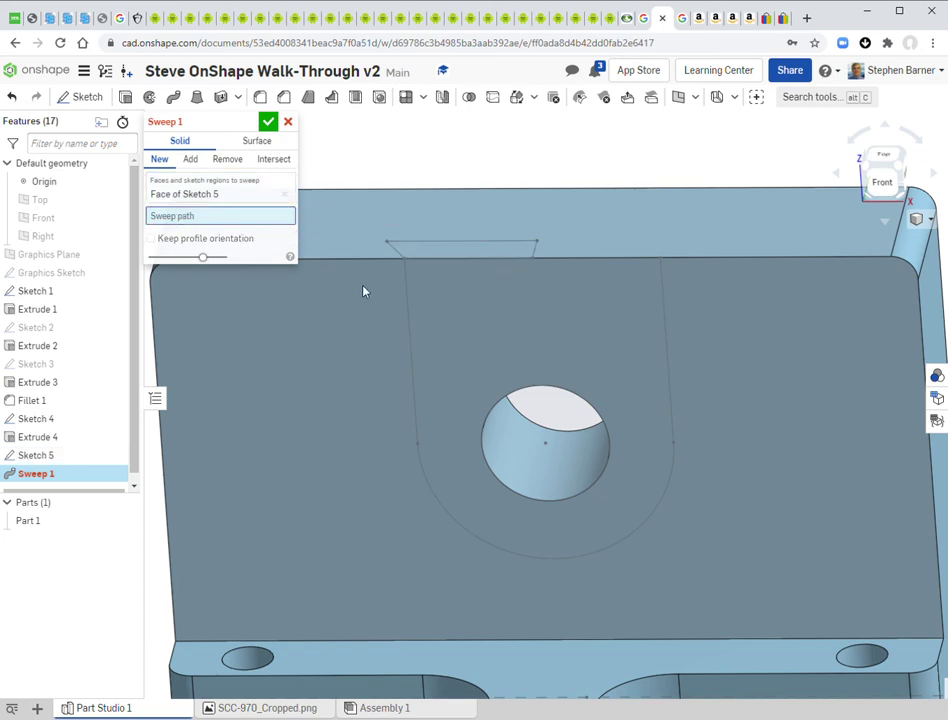
left_click(405, 289)
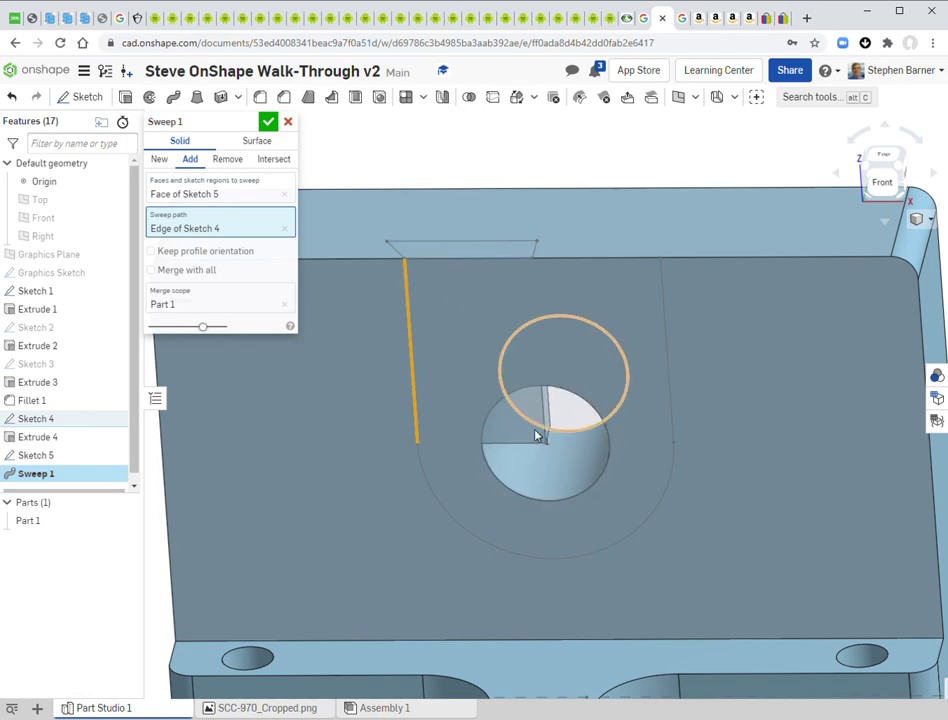
left_click(229, 160)
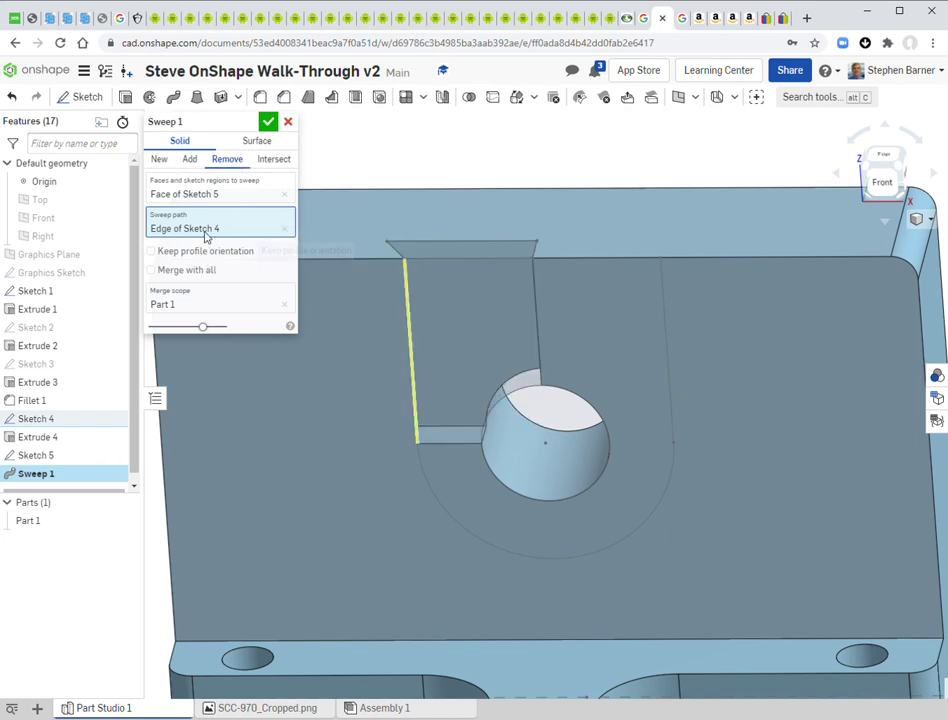
left_click(438, 499)
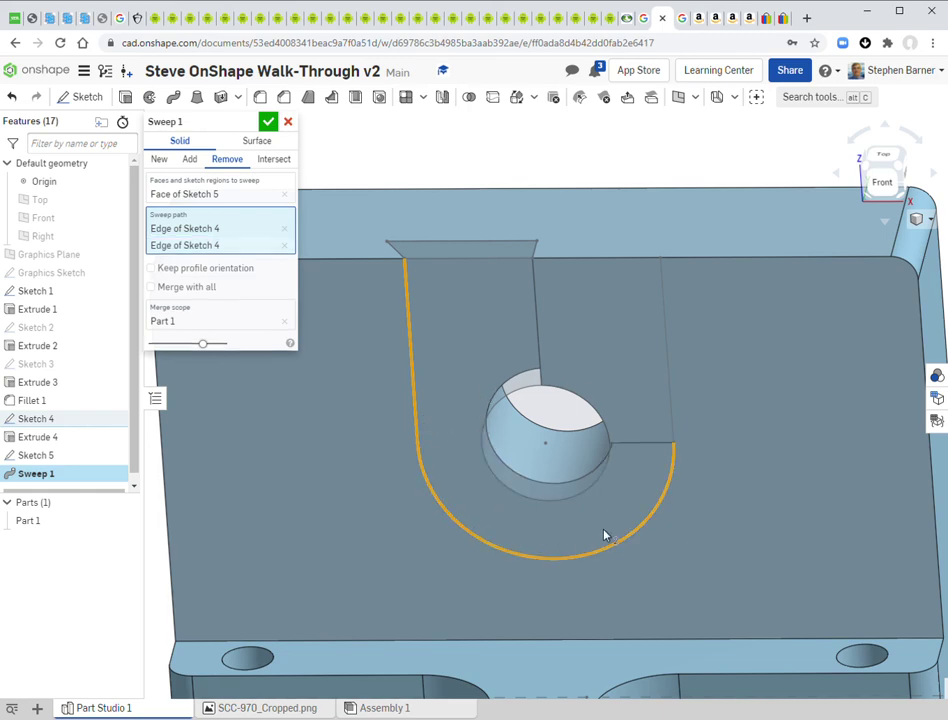
left_click(670, 388)
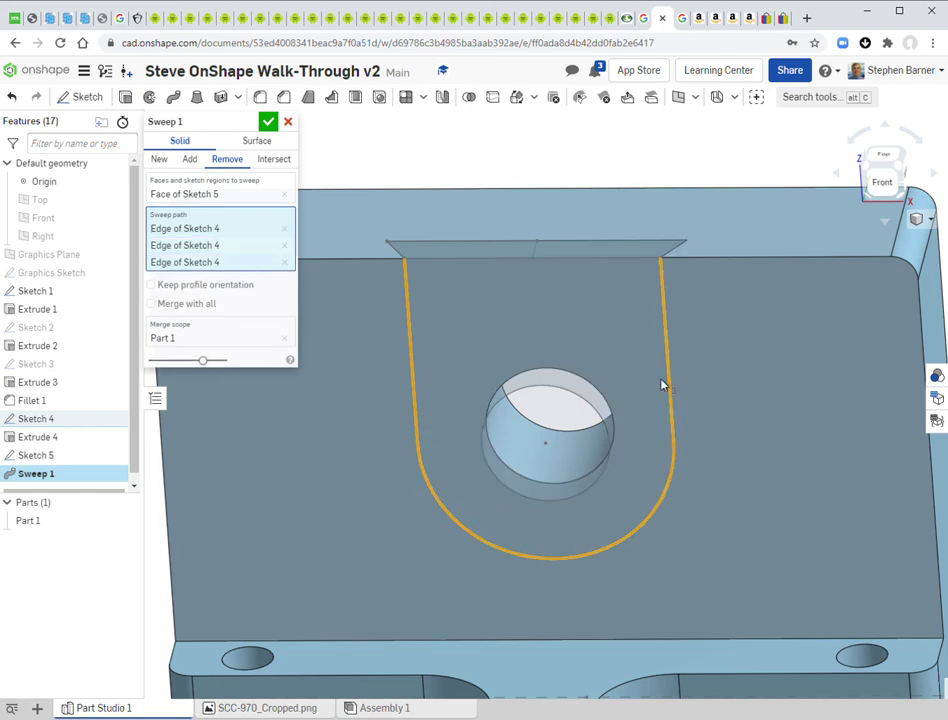
left_click(268, 124)
Show the bracket in isometric view and hide Sketch 1 and Sketch 4.
right_click_drag(470, 167, 482, 190)
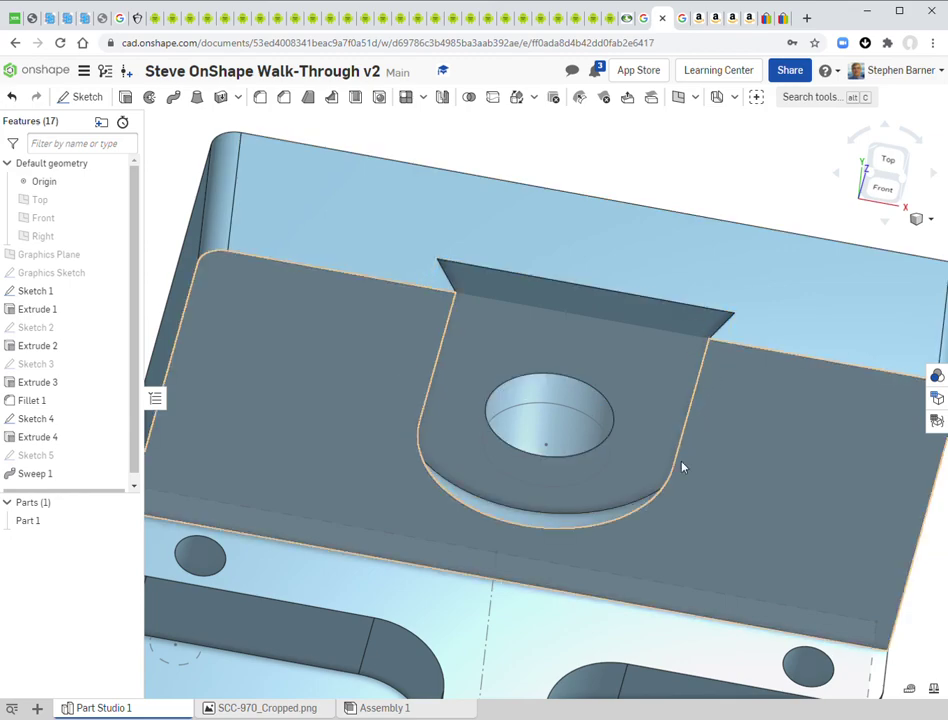
right_click_drag(538, 527, 411, 454)
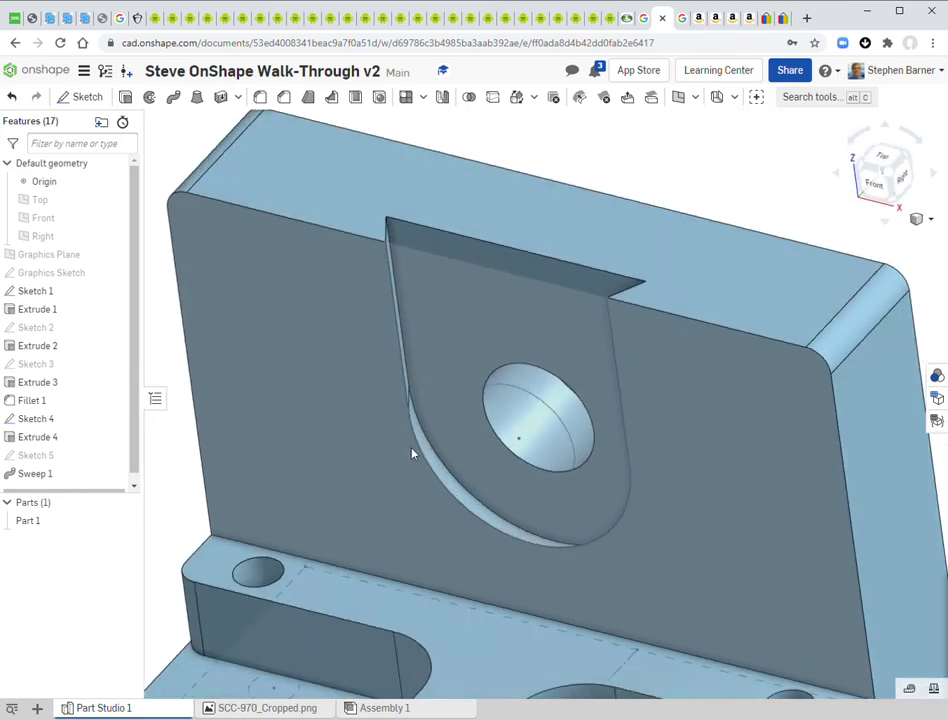
left_click(888, 183)
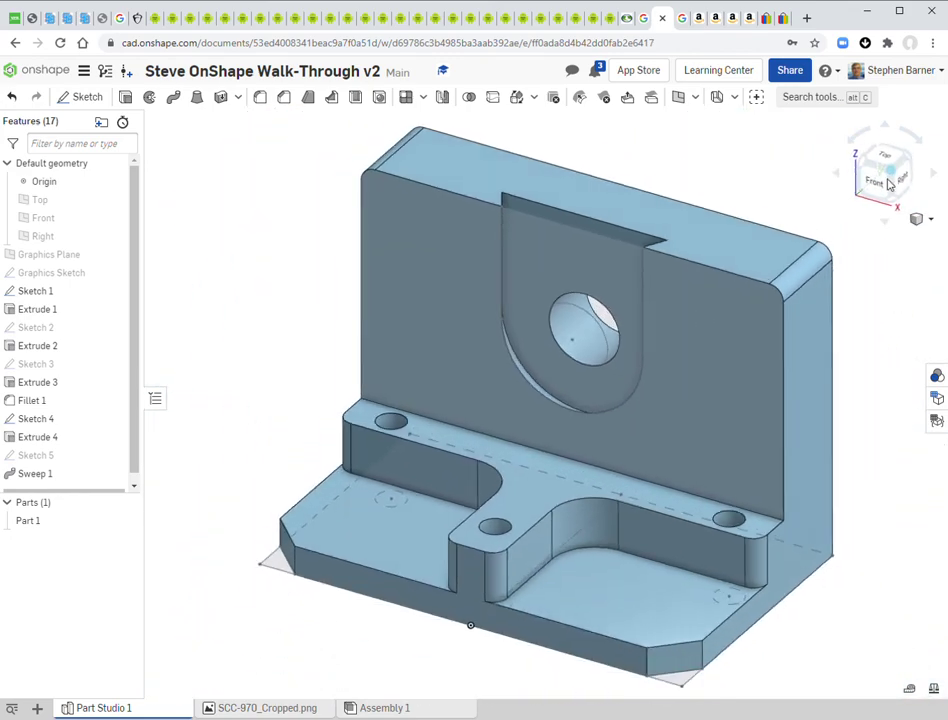
left_click(930, 219)
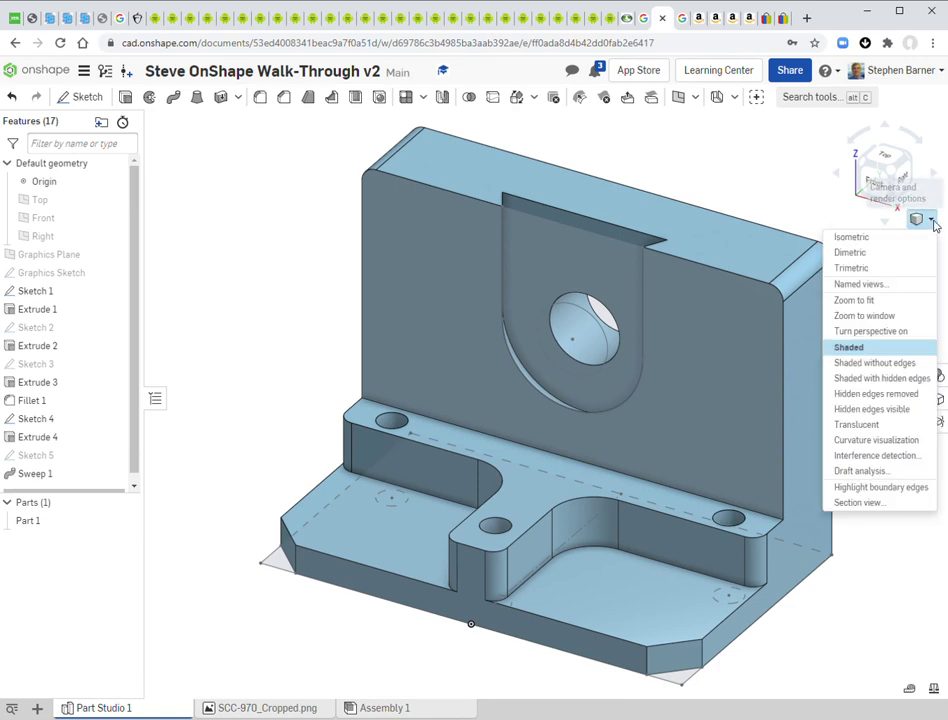
left_click(881, 238)
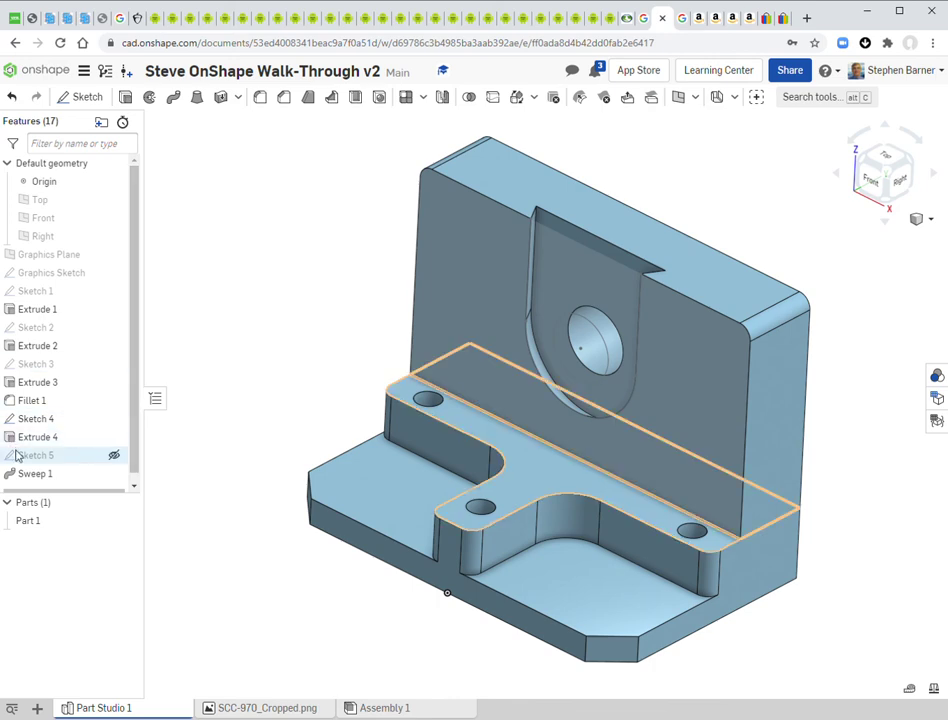
left_click(114, 418)
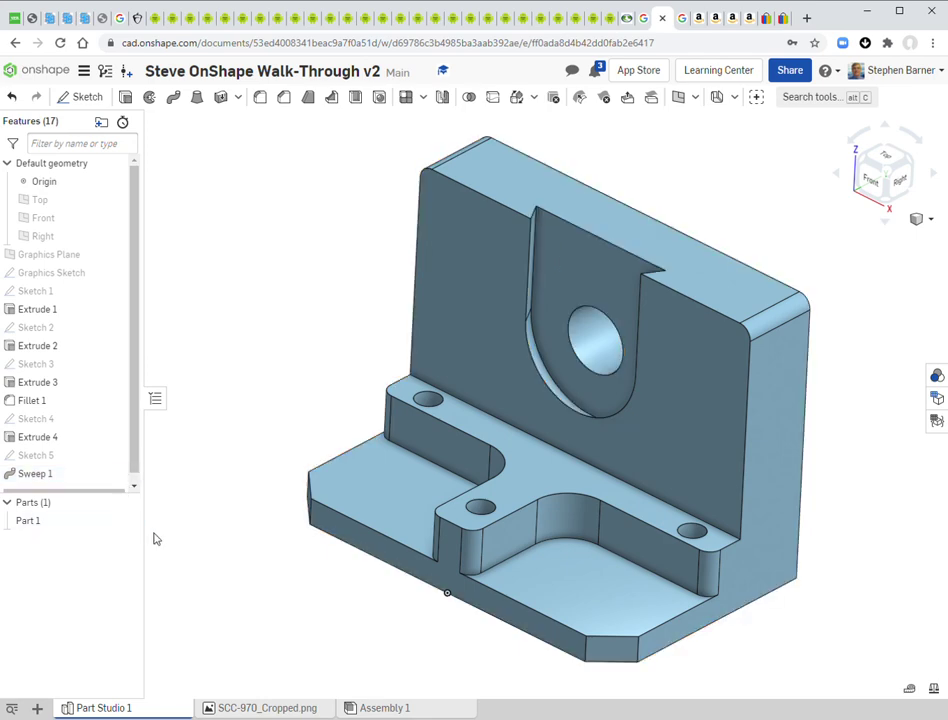
Check the settings of Extrude 1 without changing them and rename the feature as "Base Extrude".
mouse_move(235, 578)
right_mouse_down()
mouse_move(254, 588)
mouse_move(240, 608)
mouse_move(246, 582)
right_mouse_up()
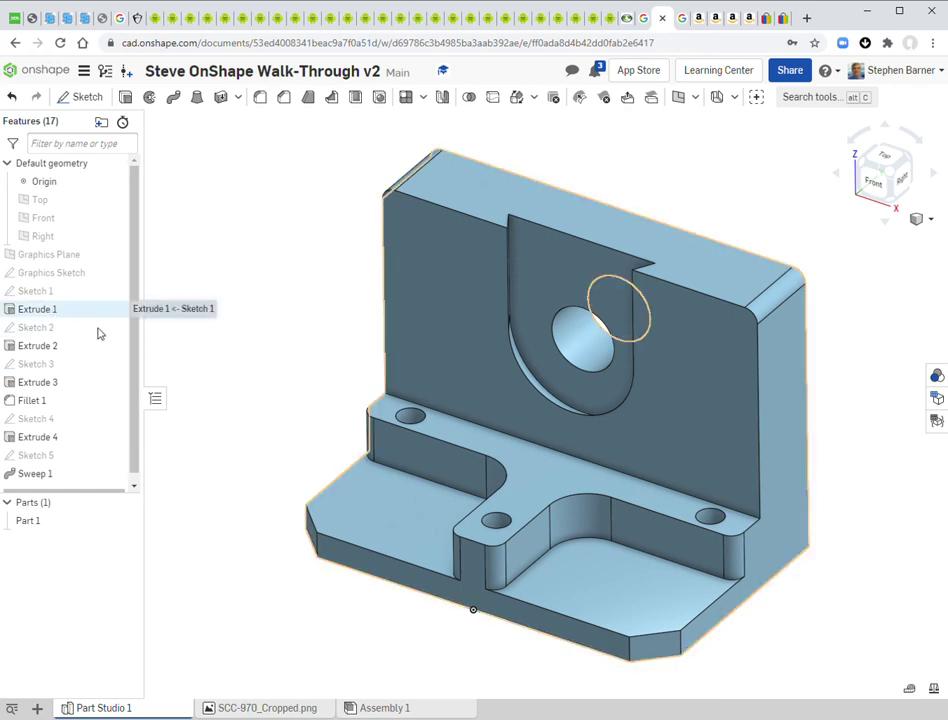
double_click(38, 311)
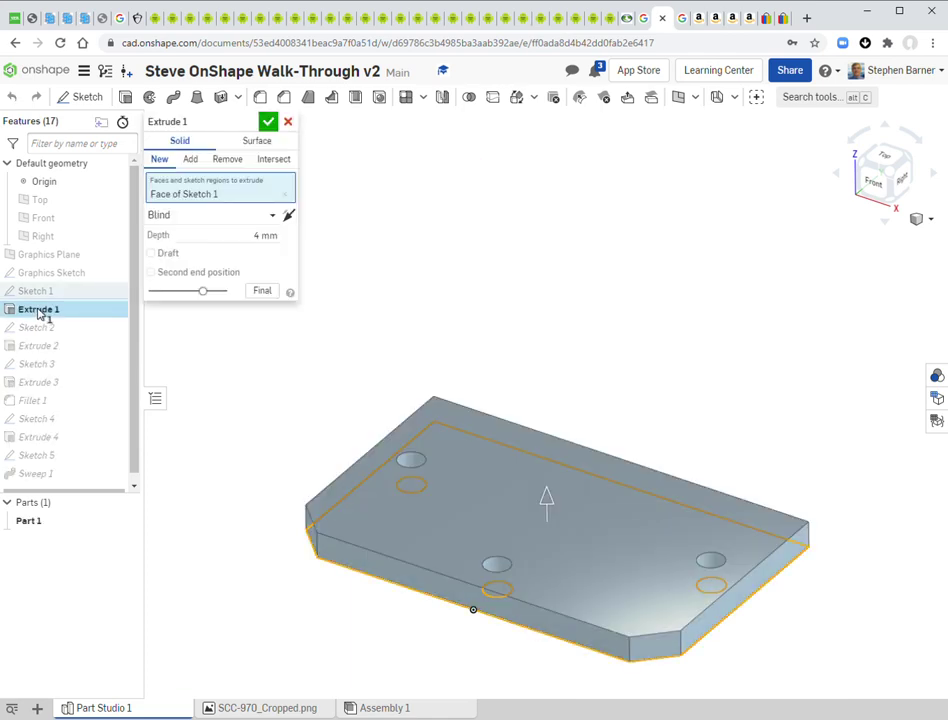
left_click(290, 124)
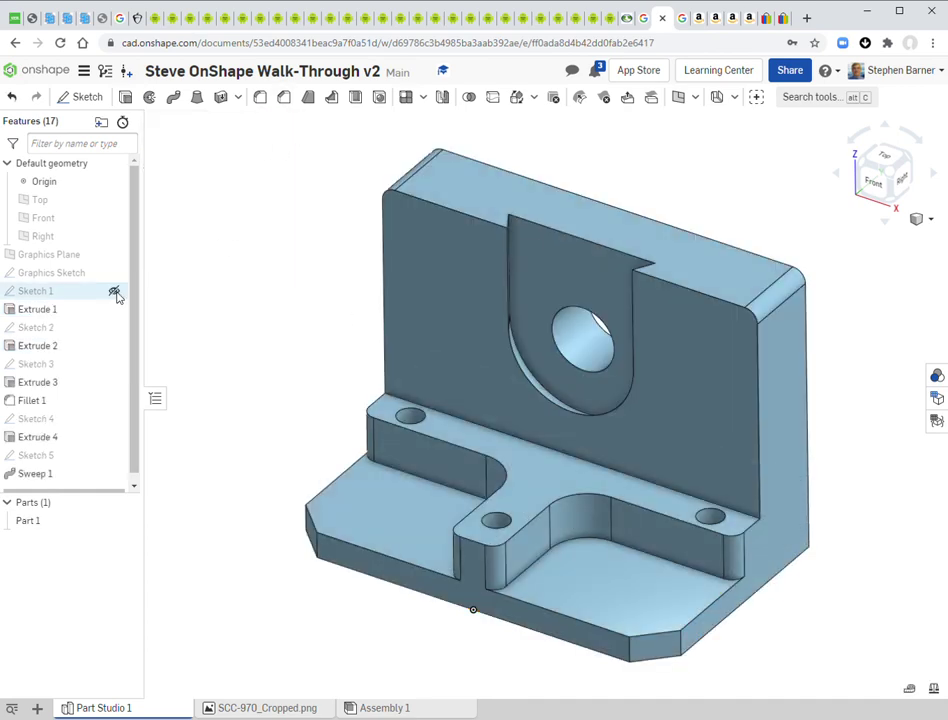
right_click(57, 314)
left_click(90, 318)
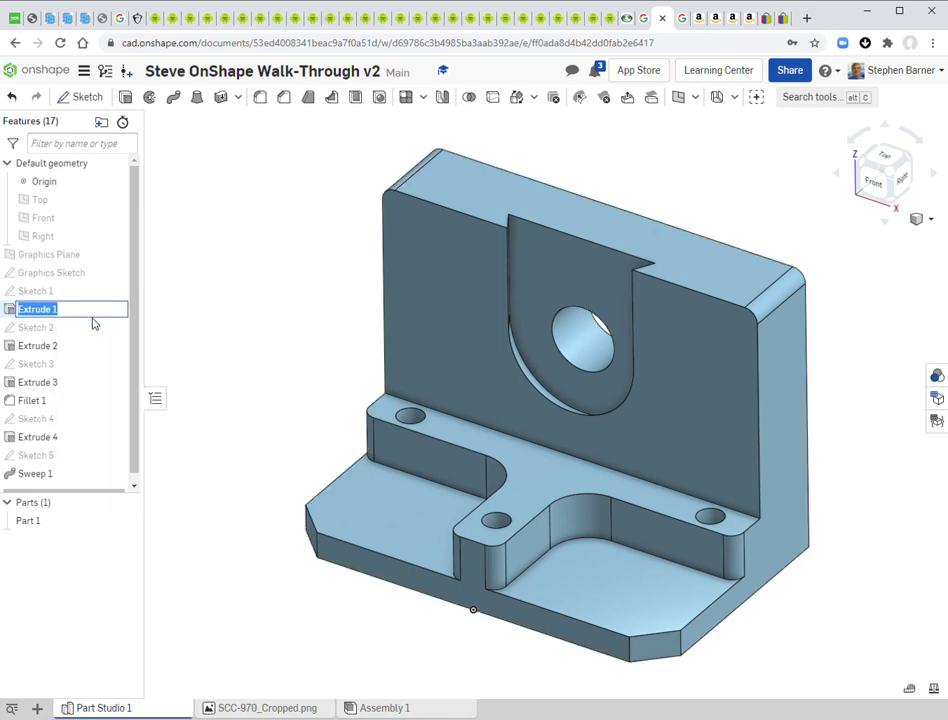
type("B")
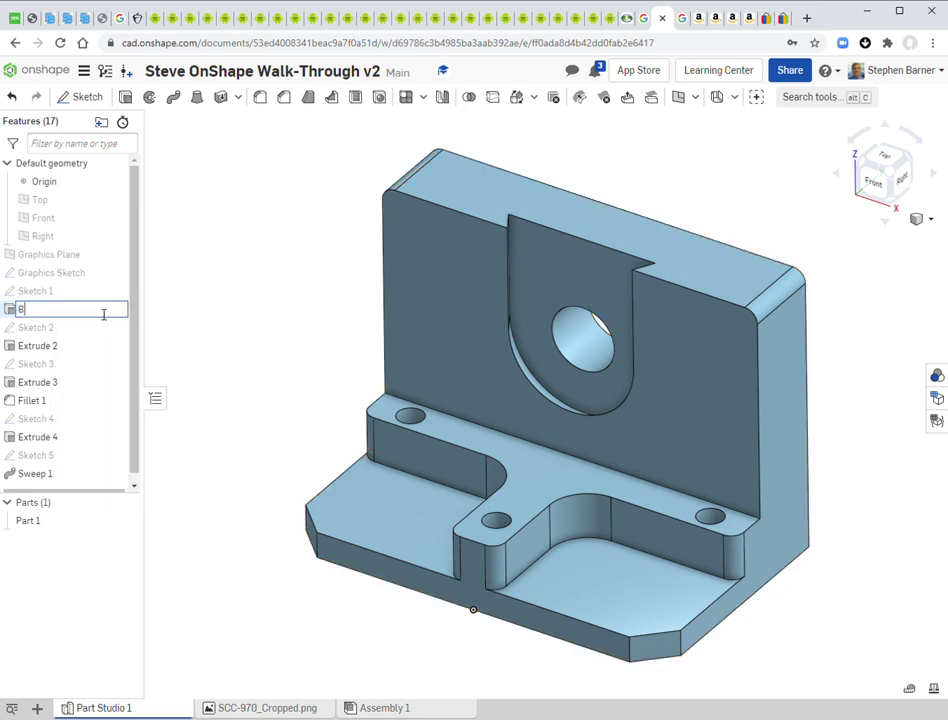
type("ase Extrude")
key("Return")
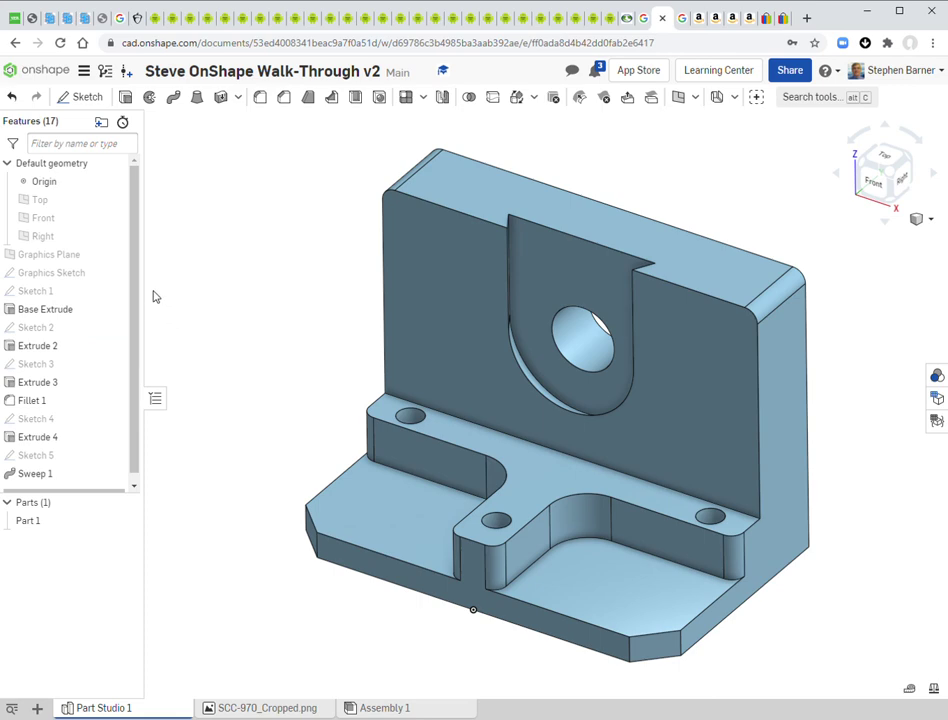
Rename the Sweep 1 feature as "Dovetail Sweep".
right_click(35, 476)
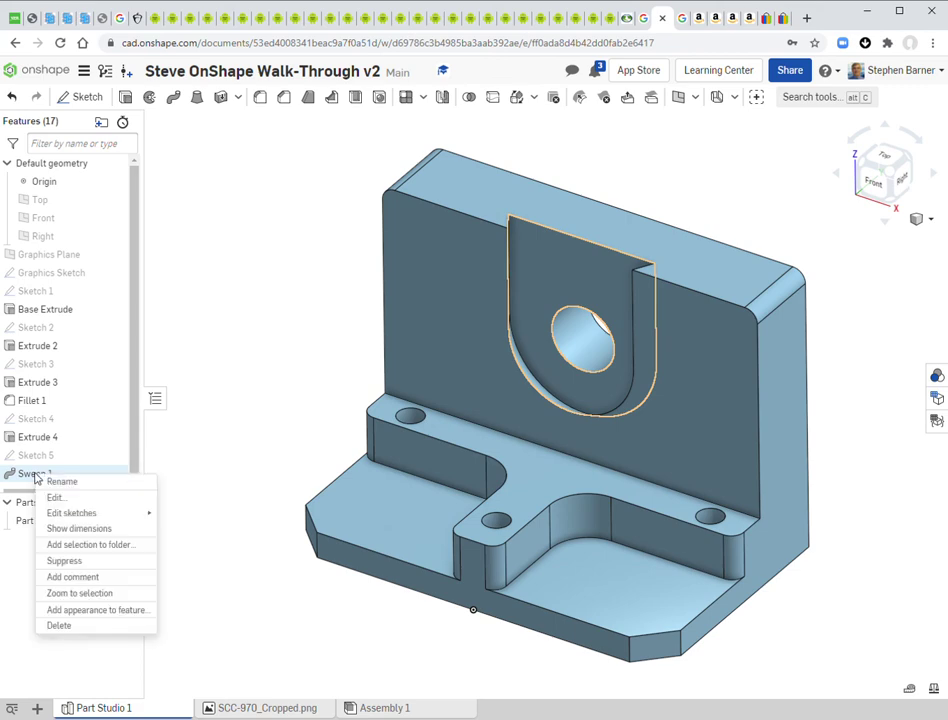
left_click(64, 482)
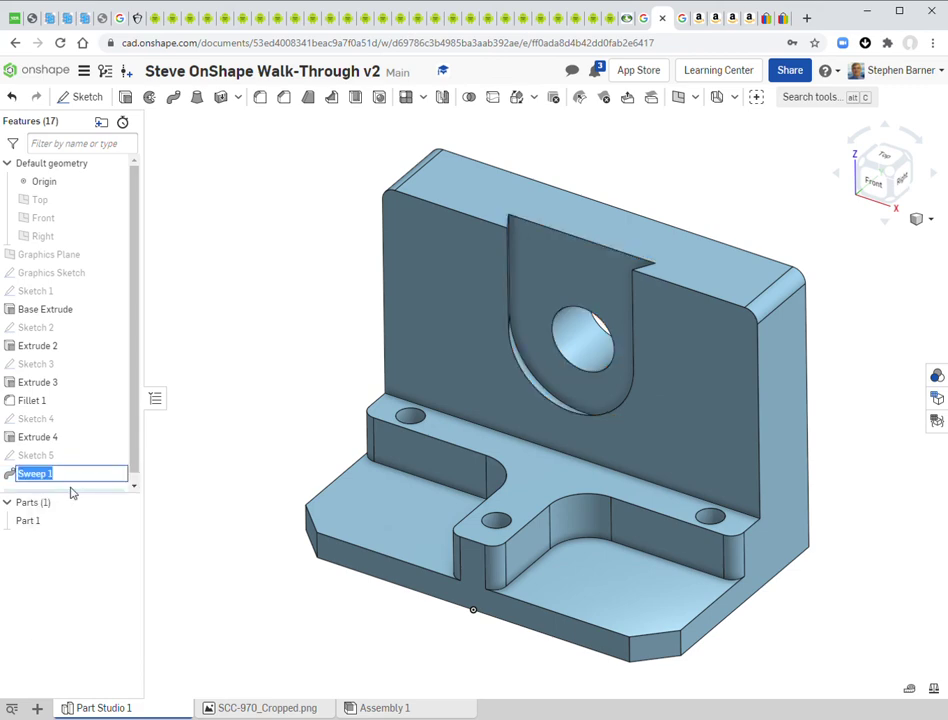
type("Dovetail")
key("Return")
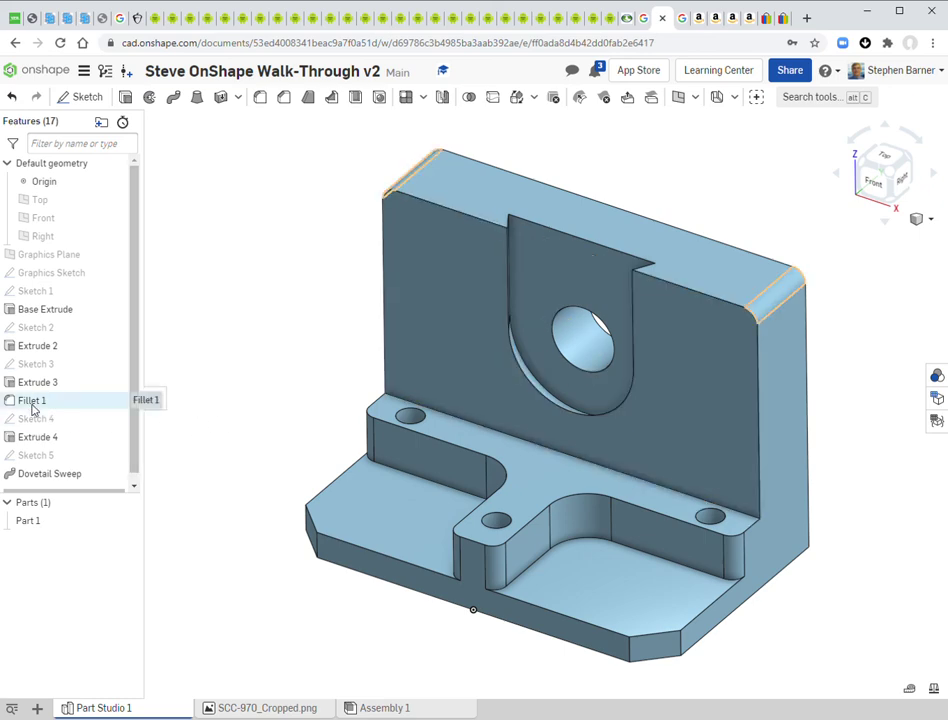
Rename Part 1 in the parts list as "Bracket".
right_click(33, 525)
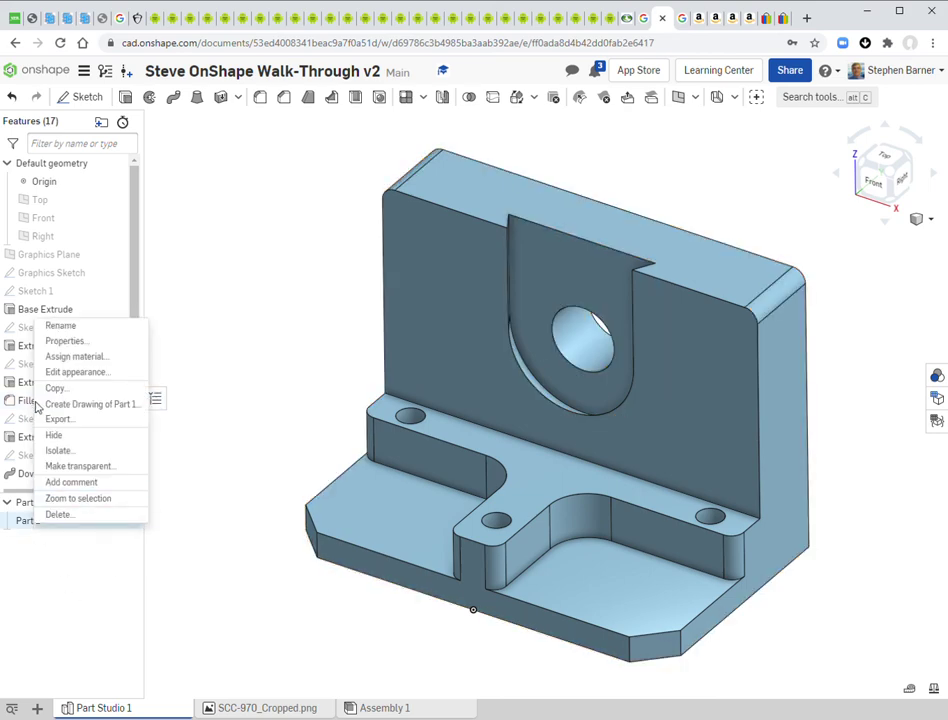
left_click(56, 325)
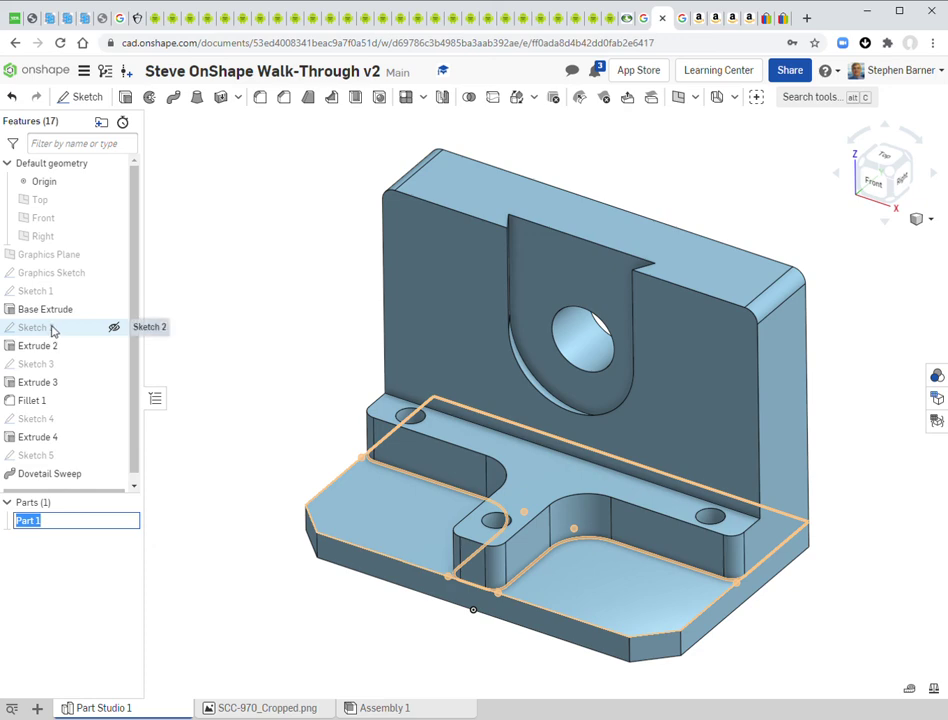
type("Bracket")
left_click(116, 561)
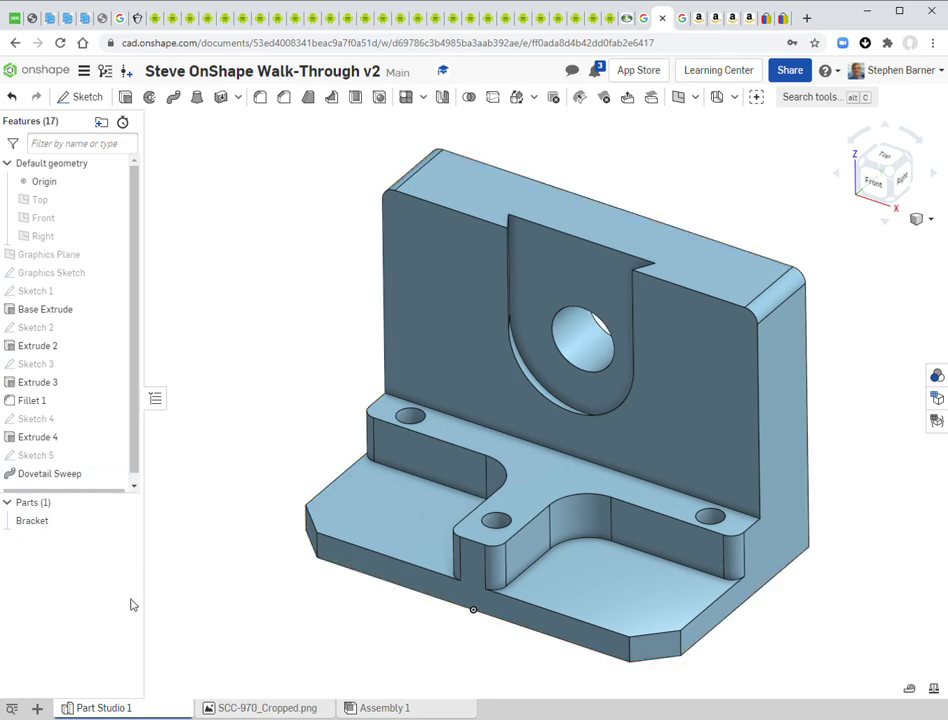